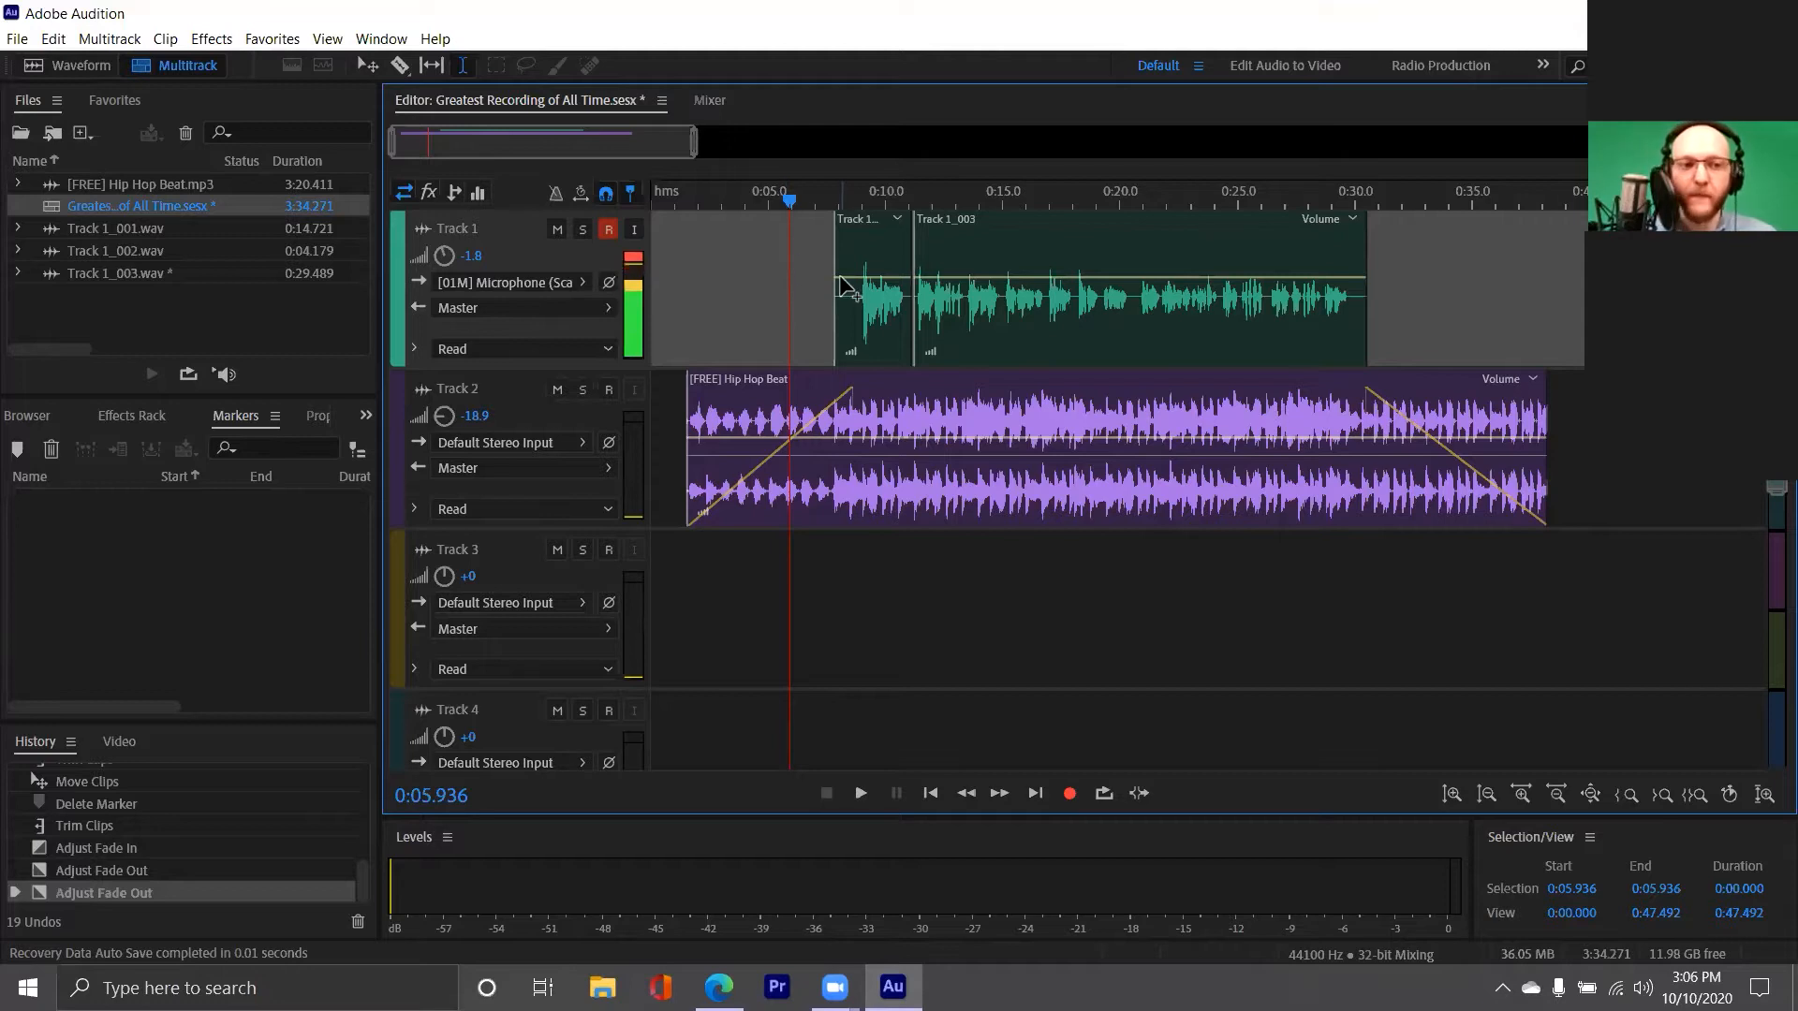
Open the Track 1_003 vocal clip in the waveform editor and place the playhead at about 11.2 seconds
click(767, 271)
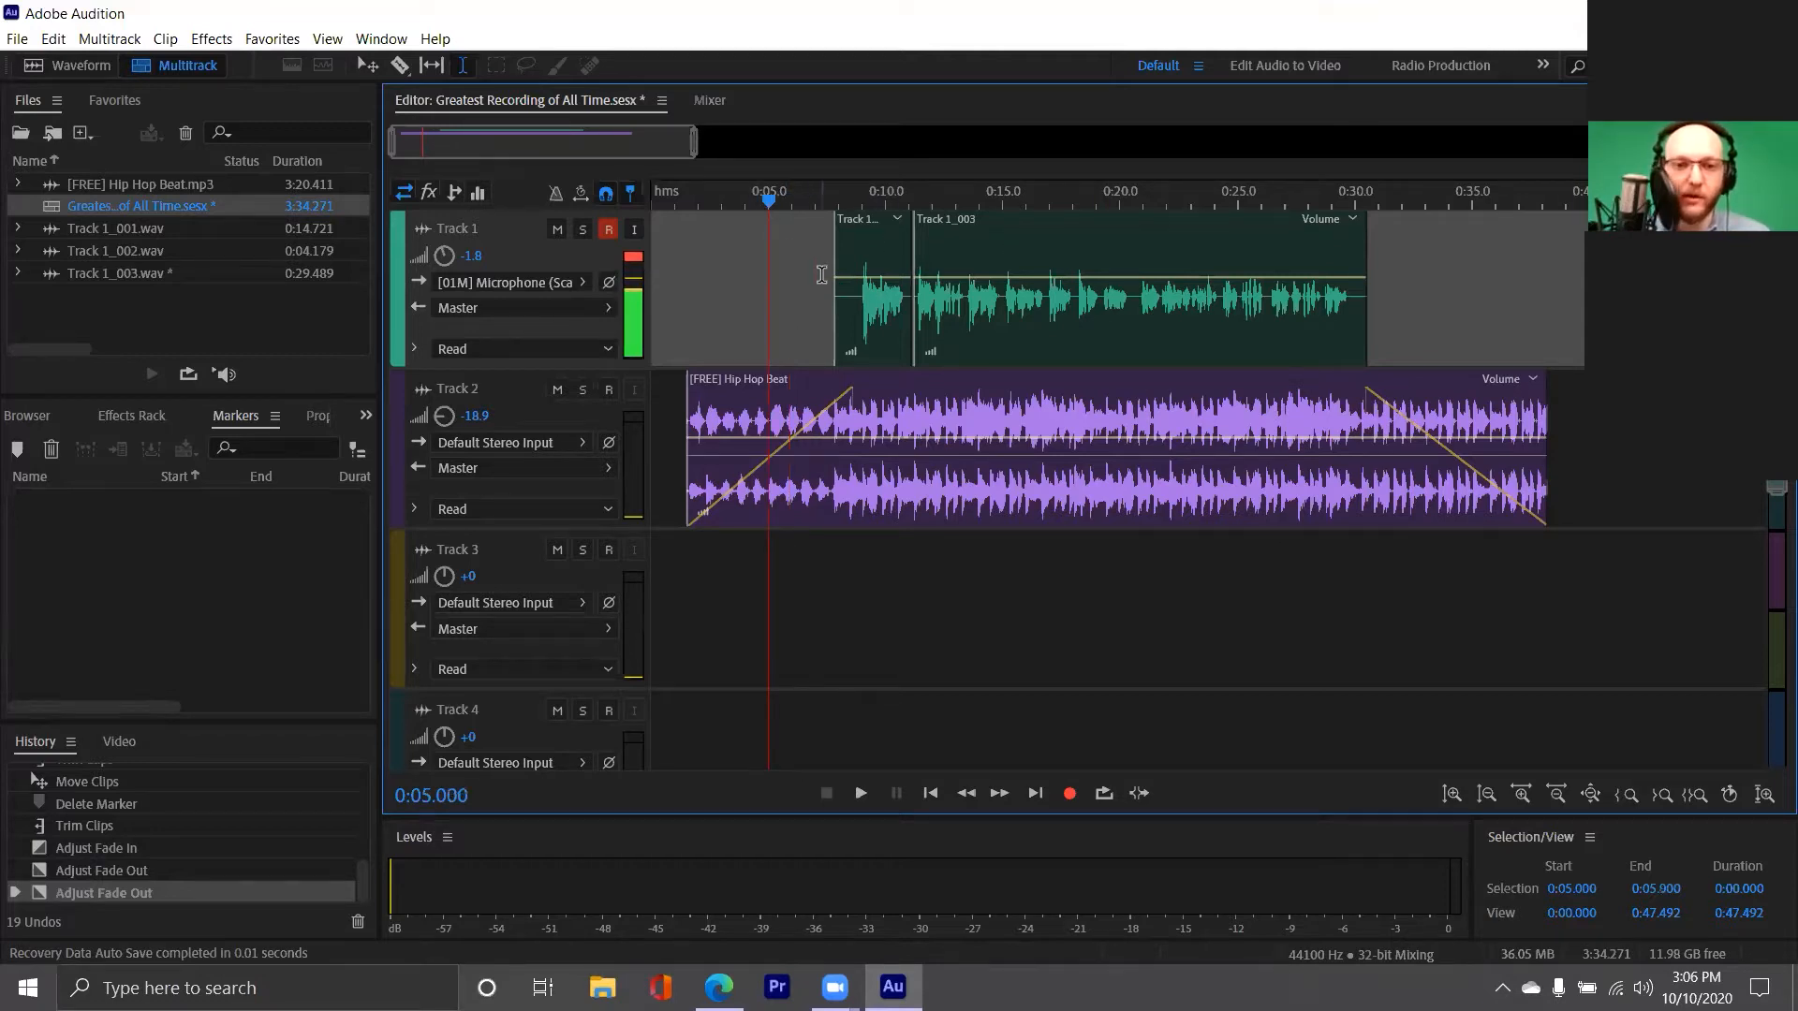
click(989, 285)
double_click(990, 286)
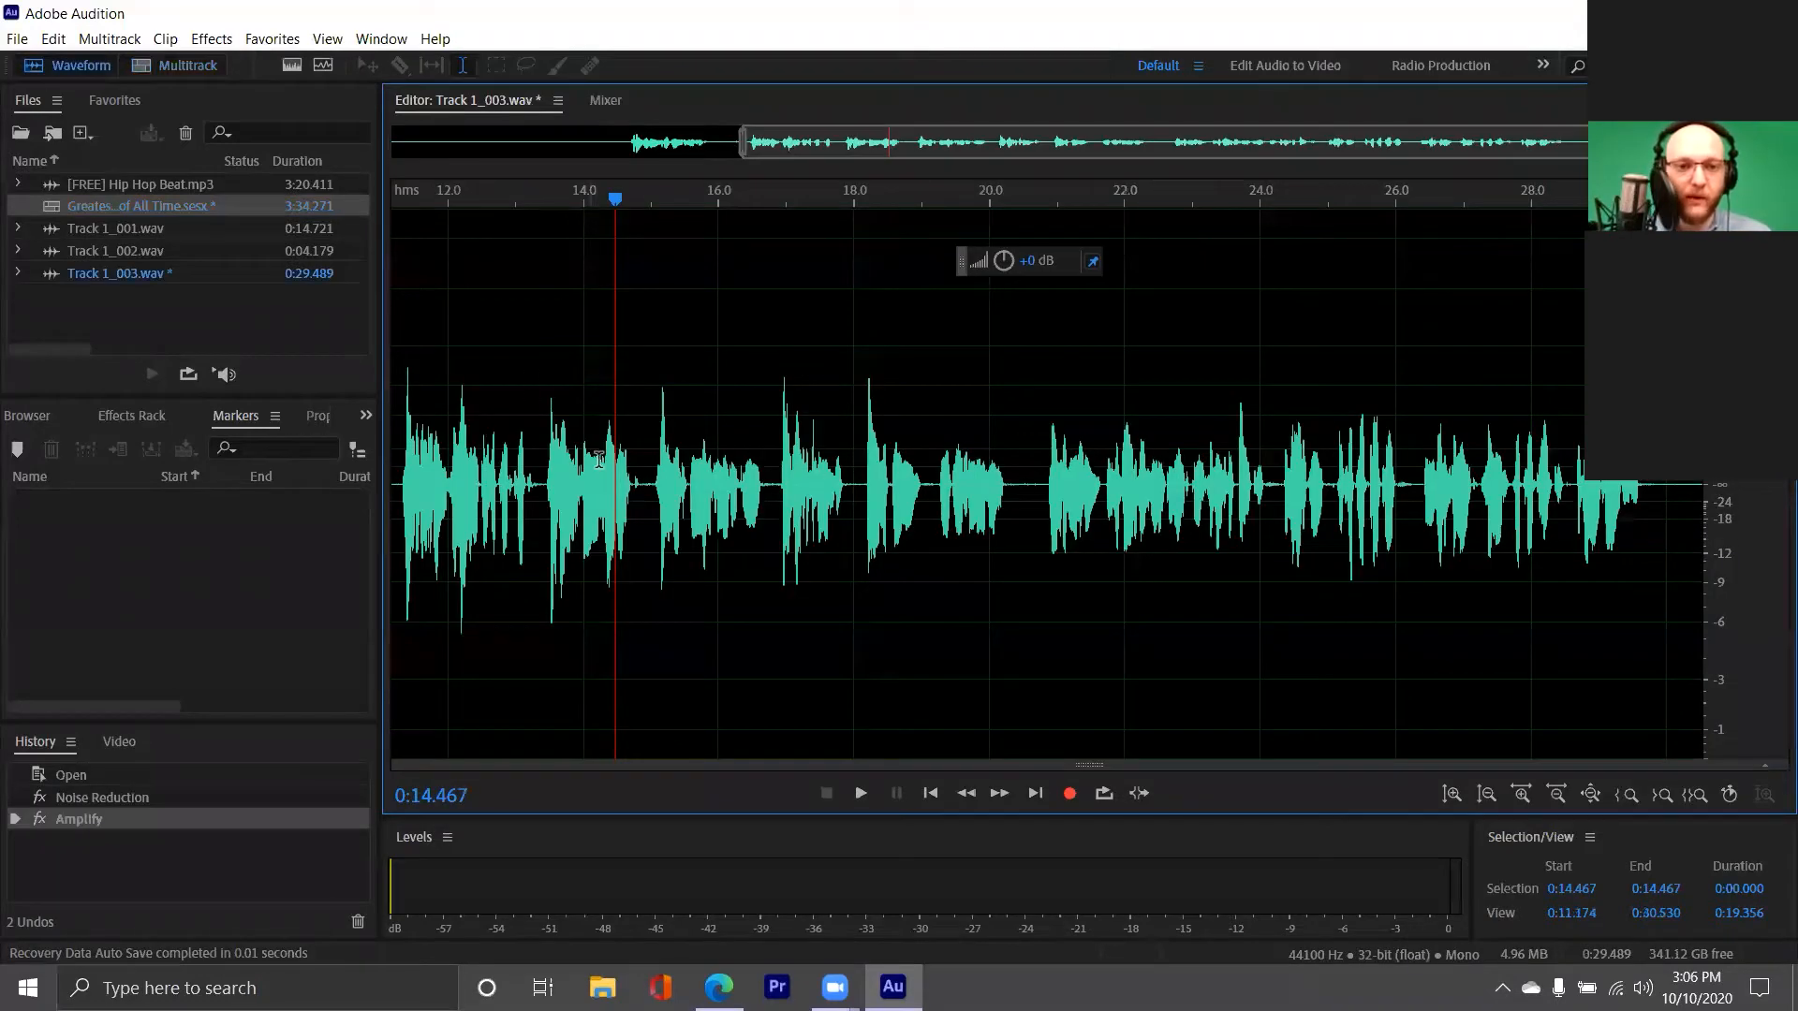
click(718, 463)
click(743, 465)
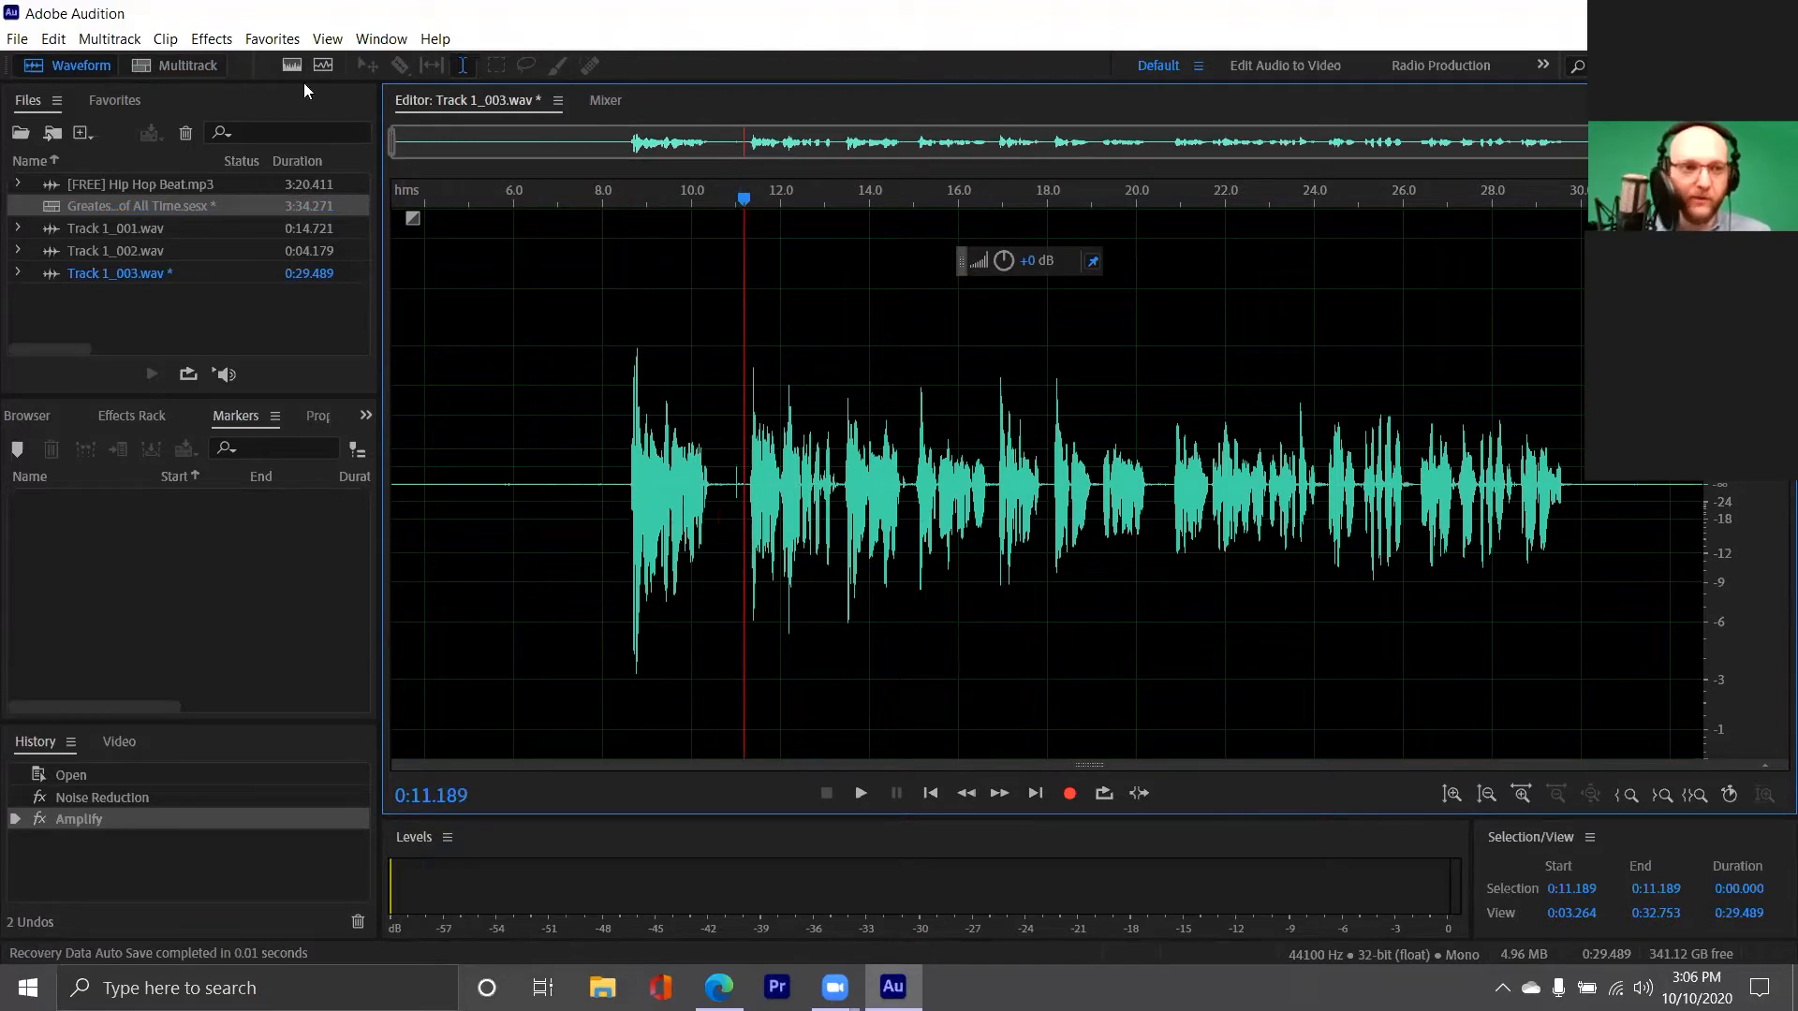
Add a 10-band Graphic Equalizer with default settings to the first effects rack slot of Track 1_003.wav and close its window
click(213, 40)
click(217, 42)
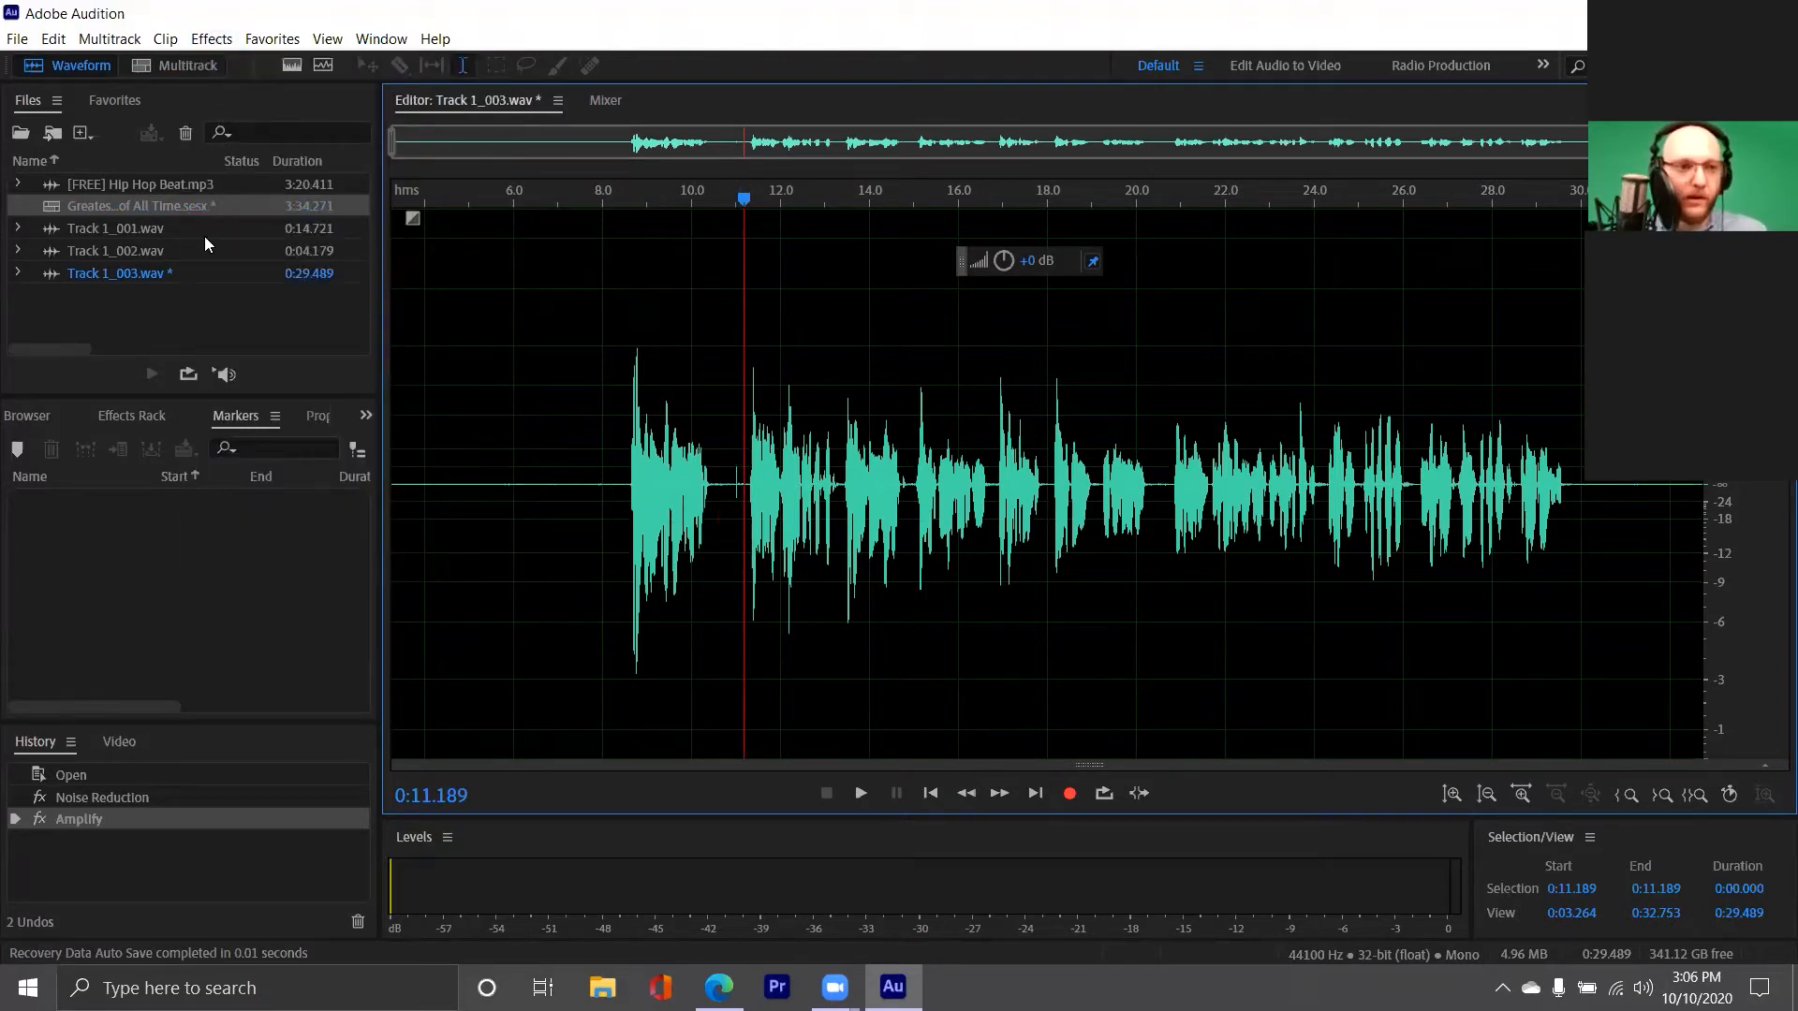
click(128, 417)
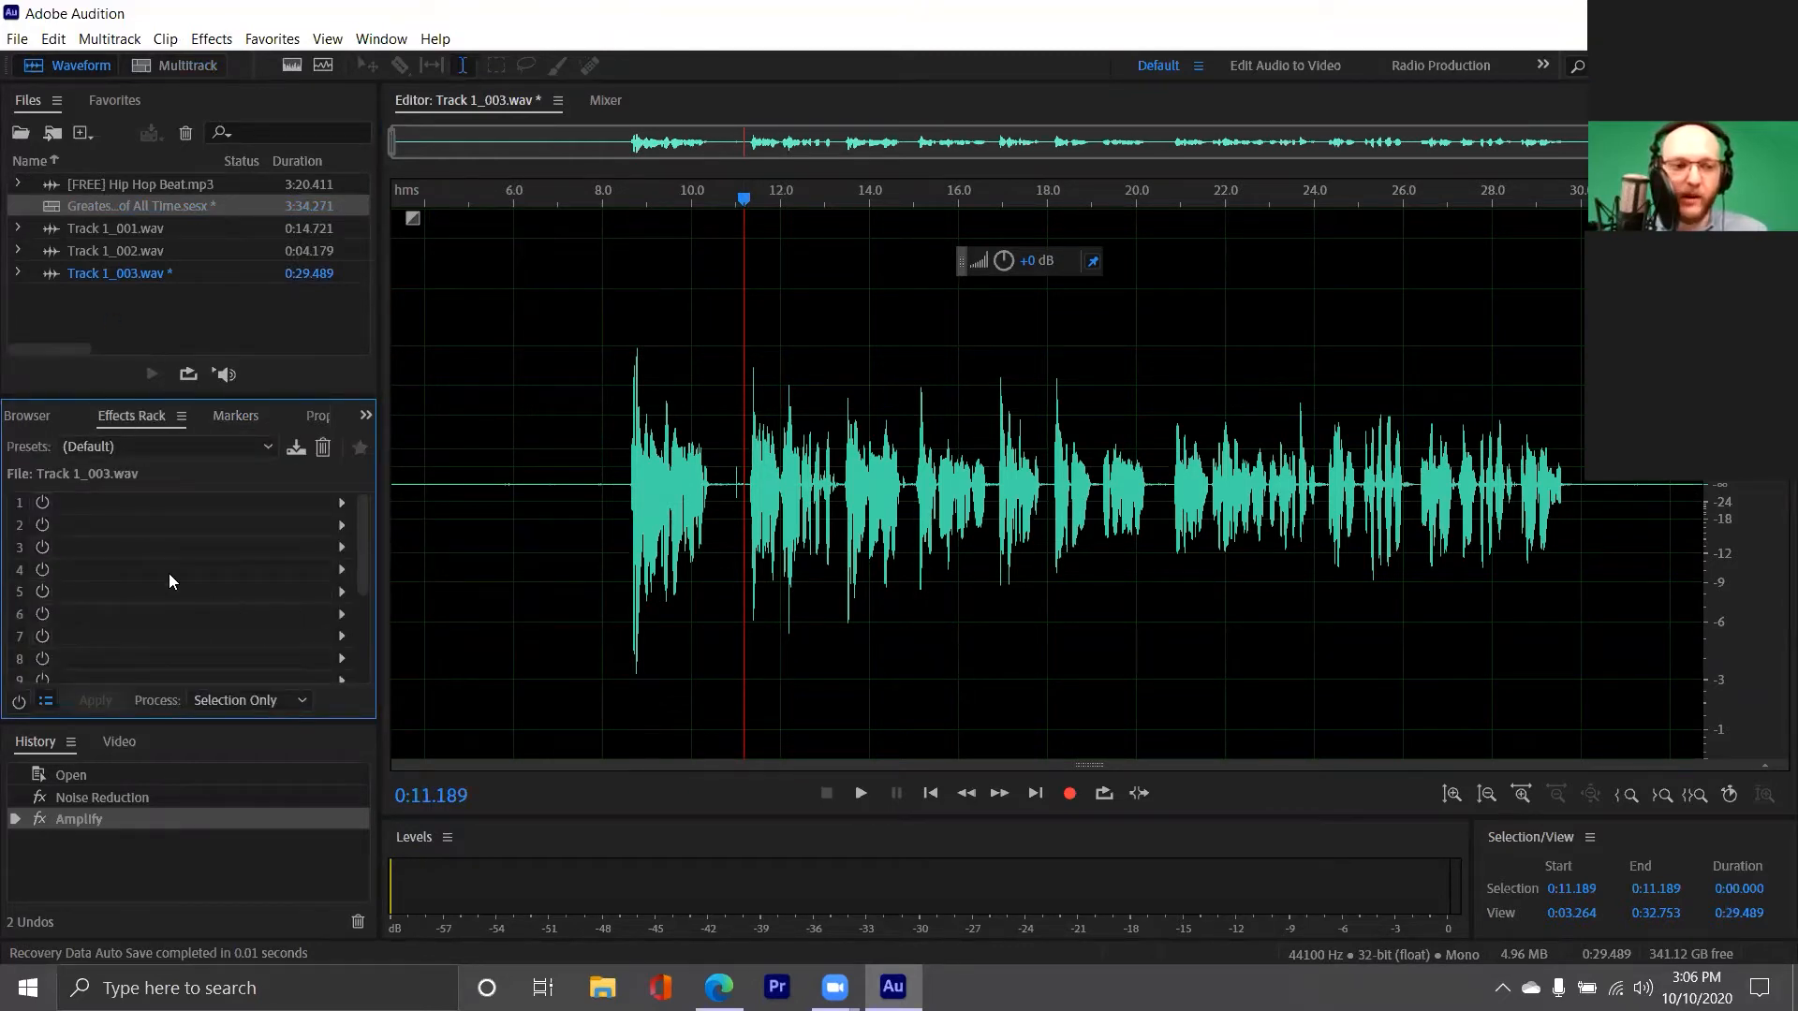
click(343, 503)
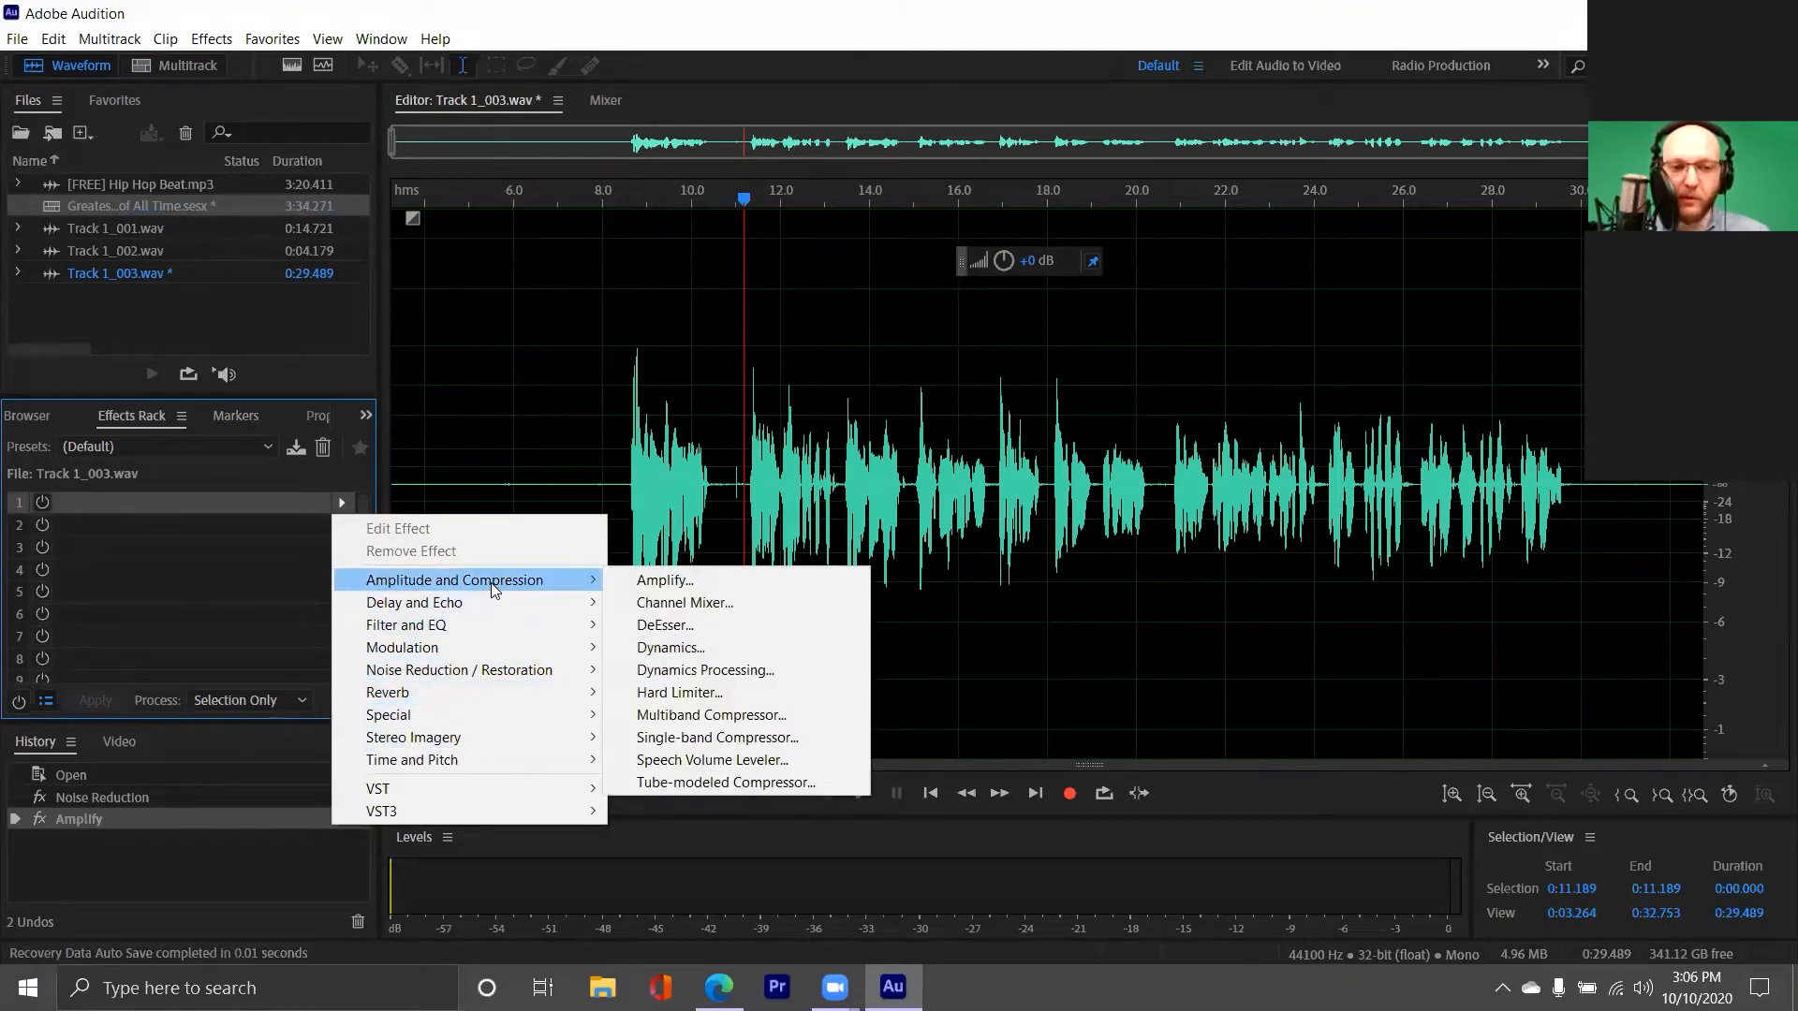
mouse_move(488, 629)
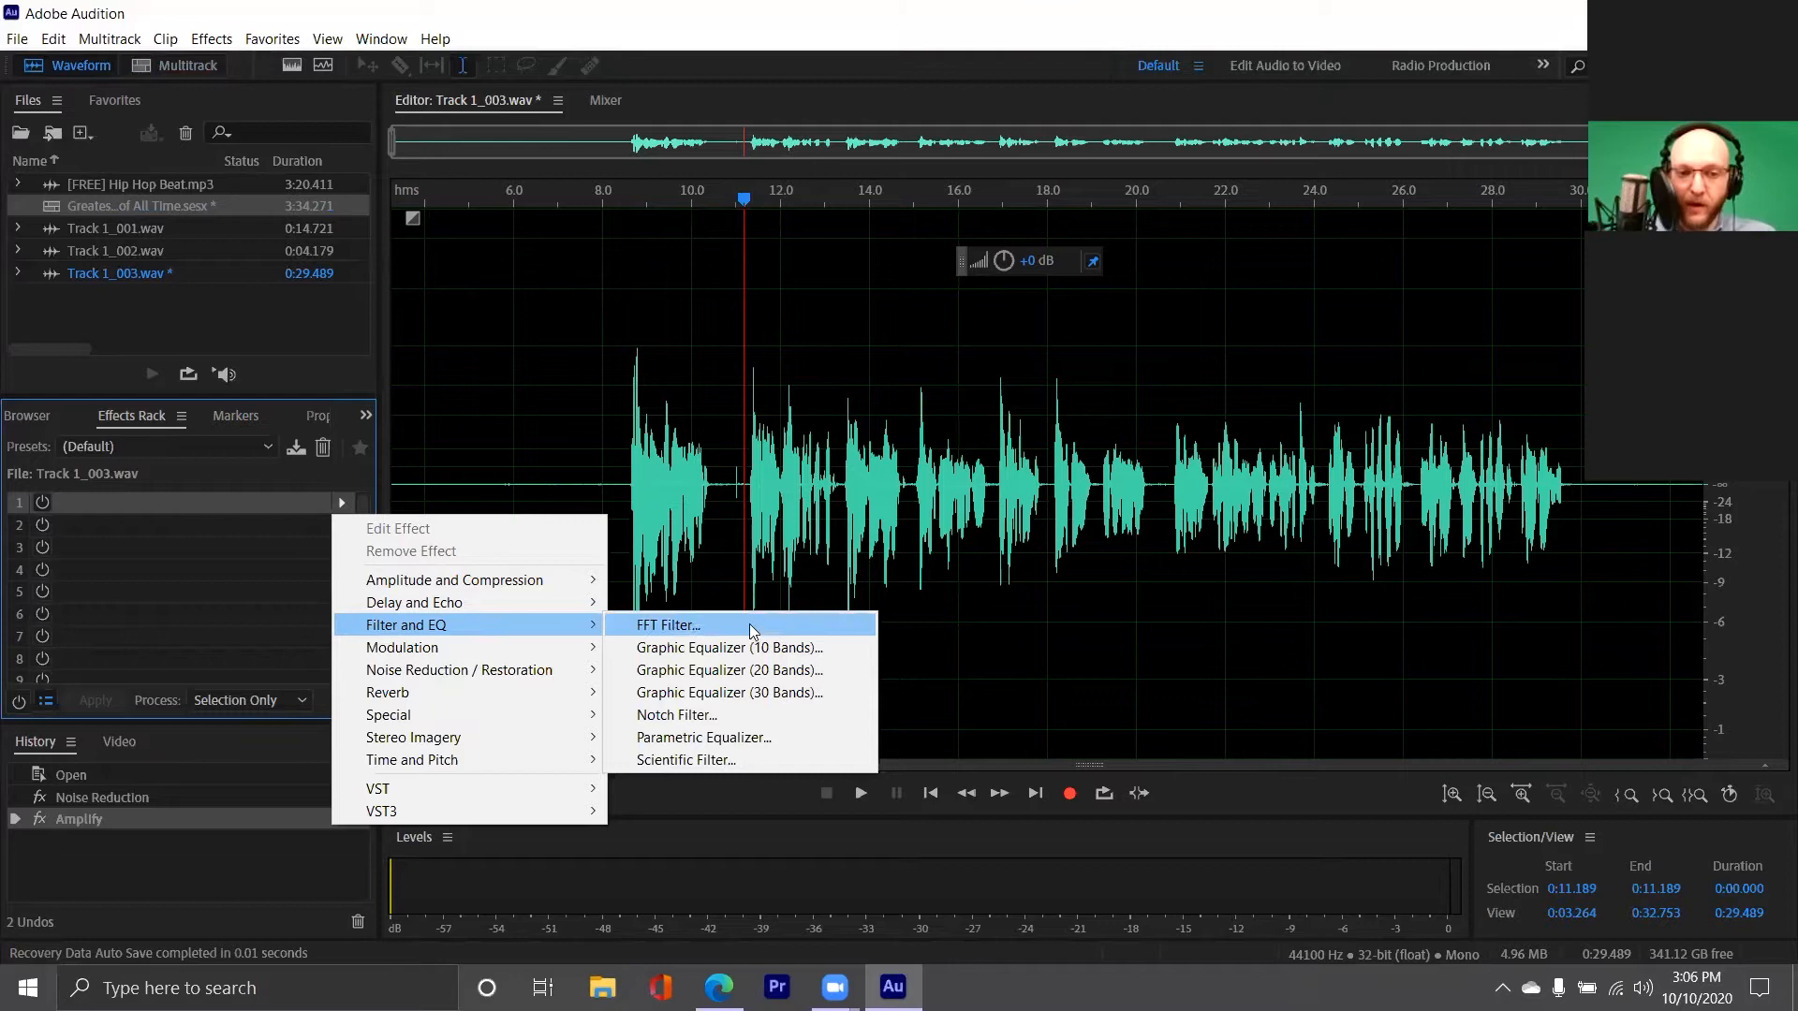
click(768, 648)
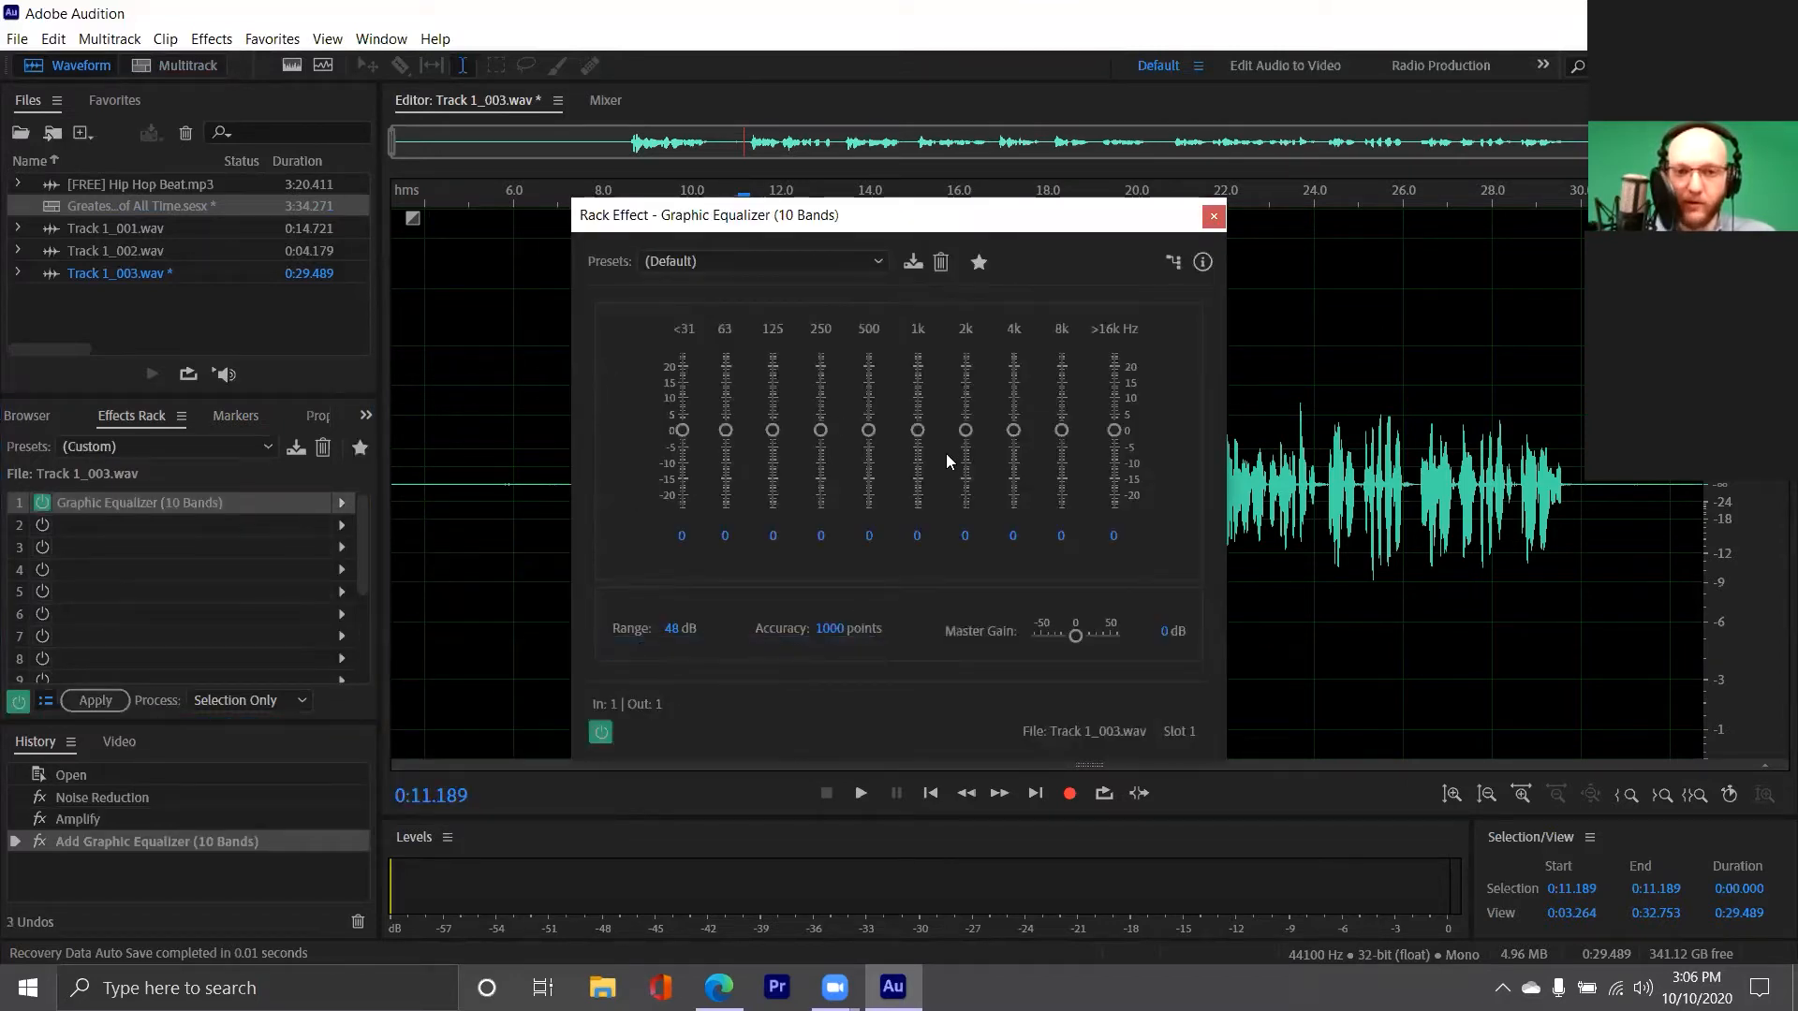
drag(947, 230, 951, 235)
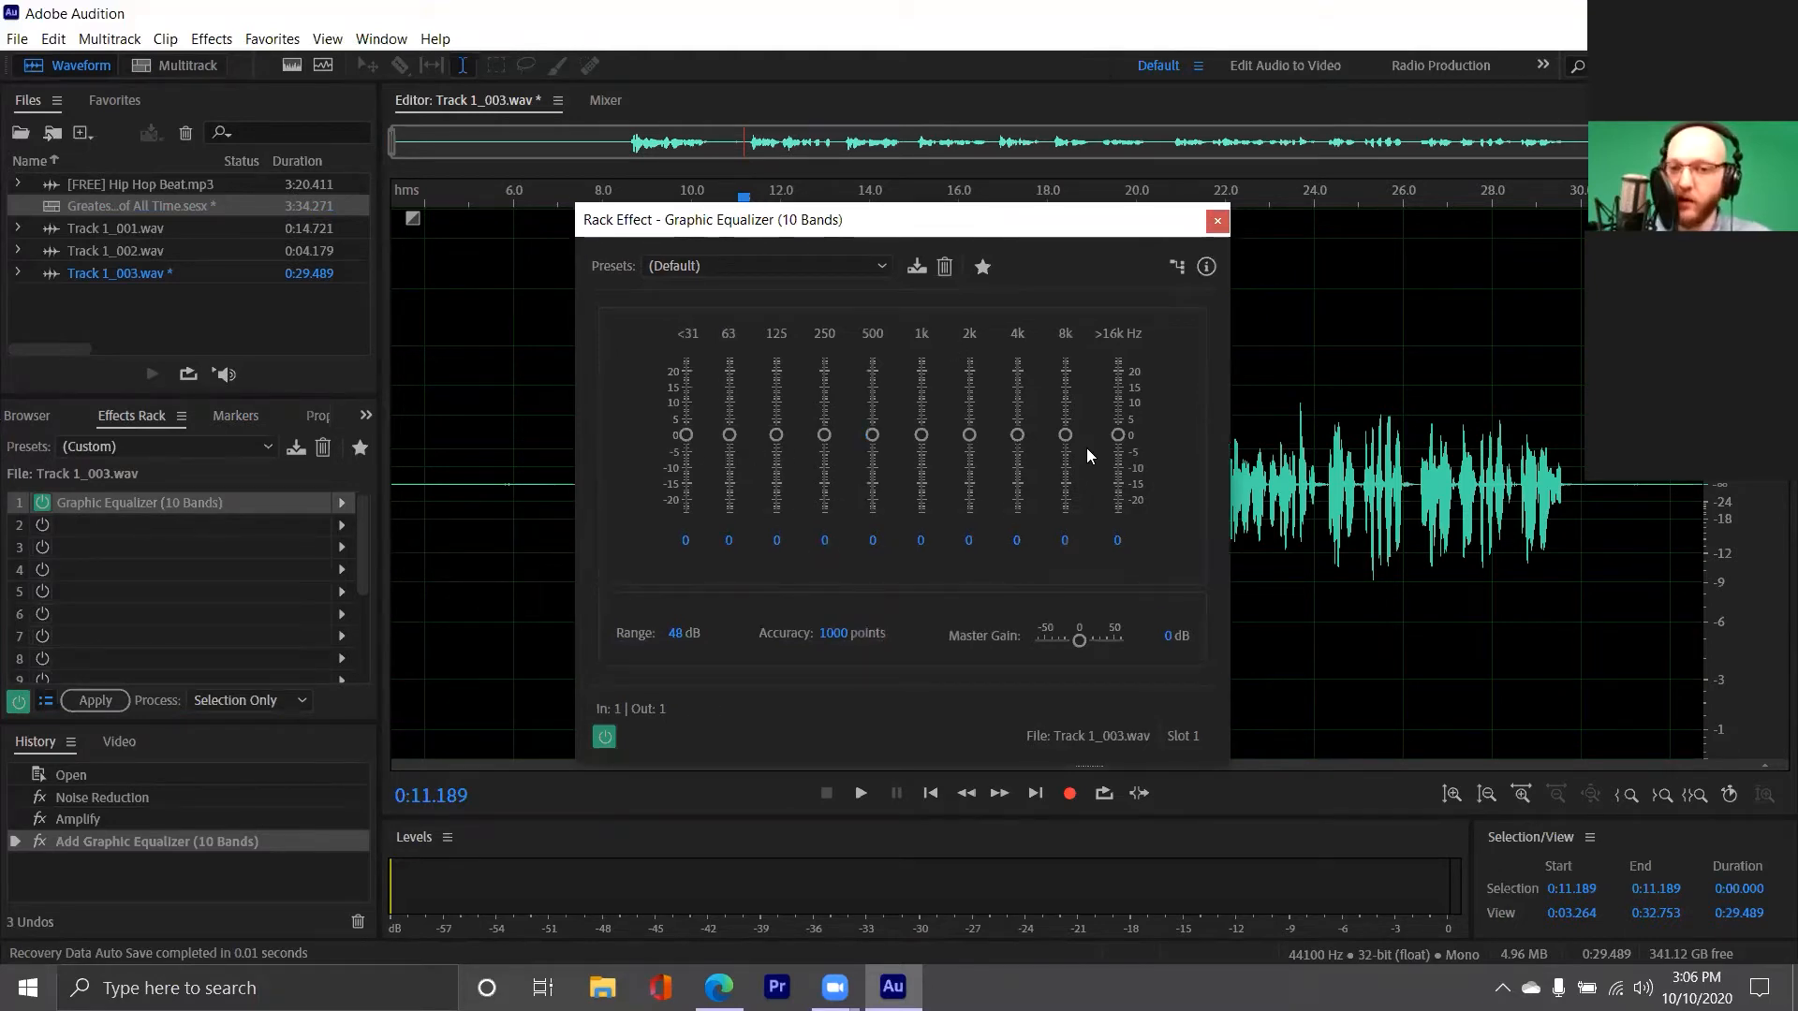
click(1216, 221)
Open the 20-band Graphic Equalizer effect for Track 1_003.wav and review its available presets
click(212, 38)
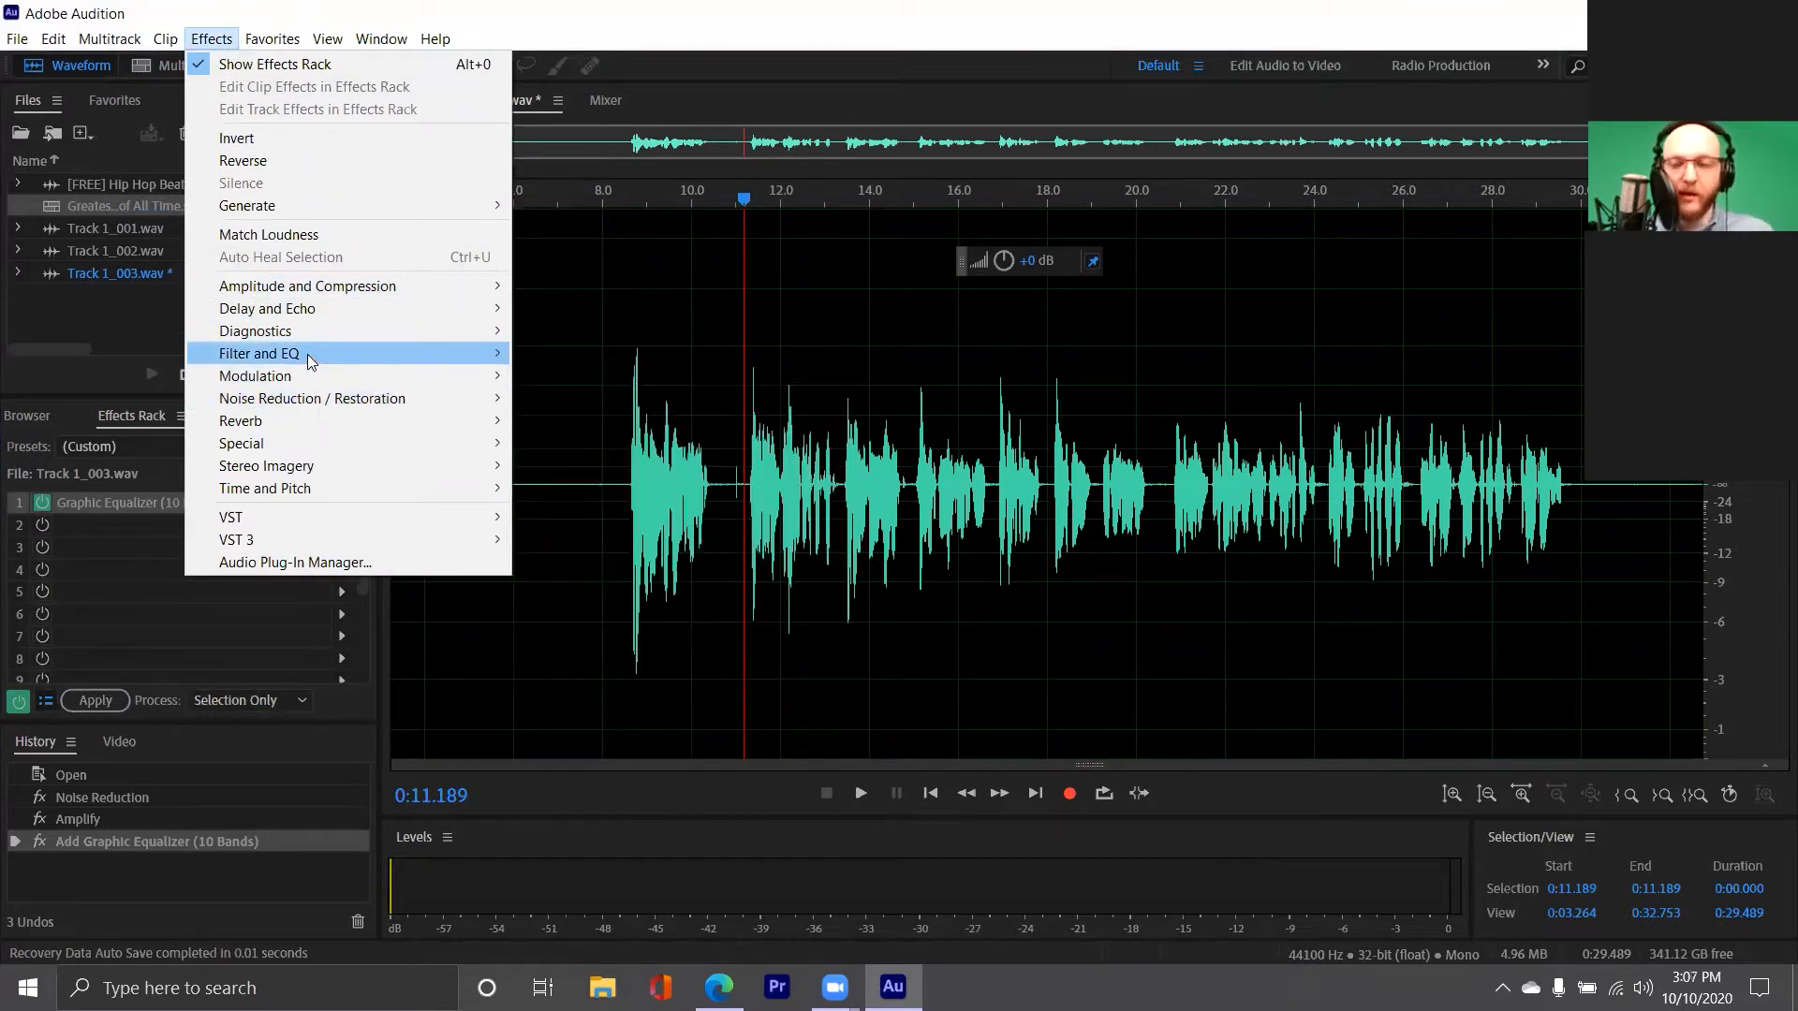
mouse_move(311, 359)
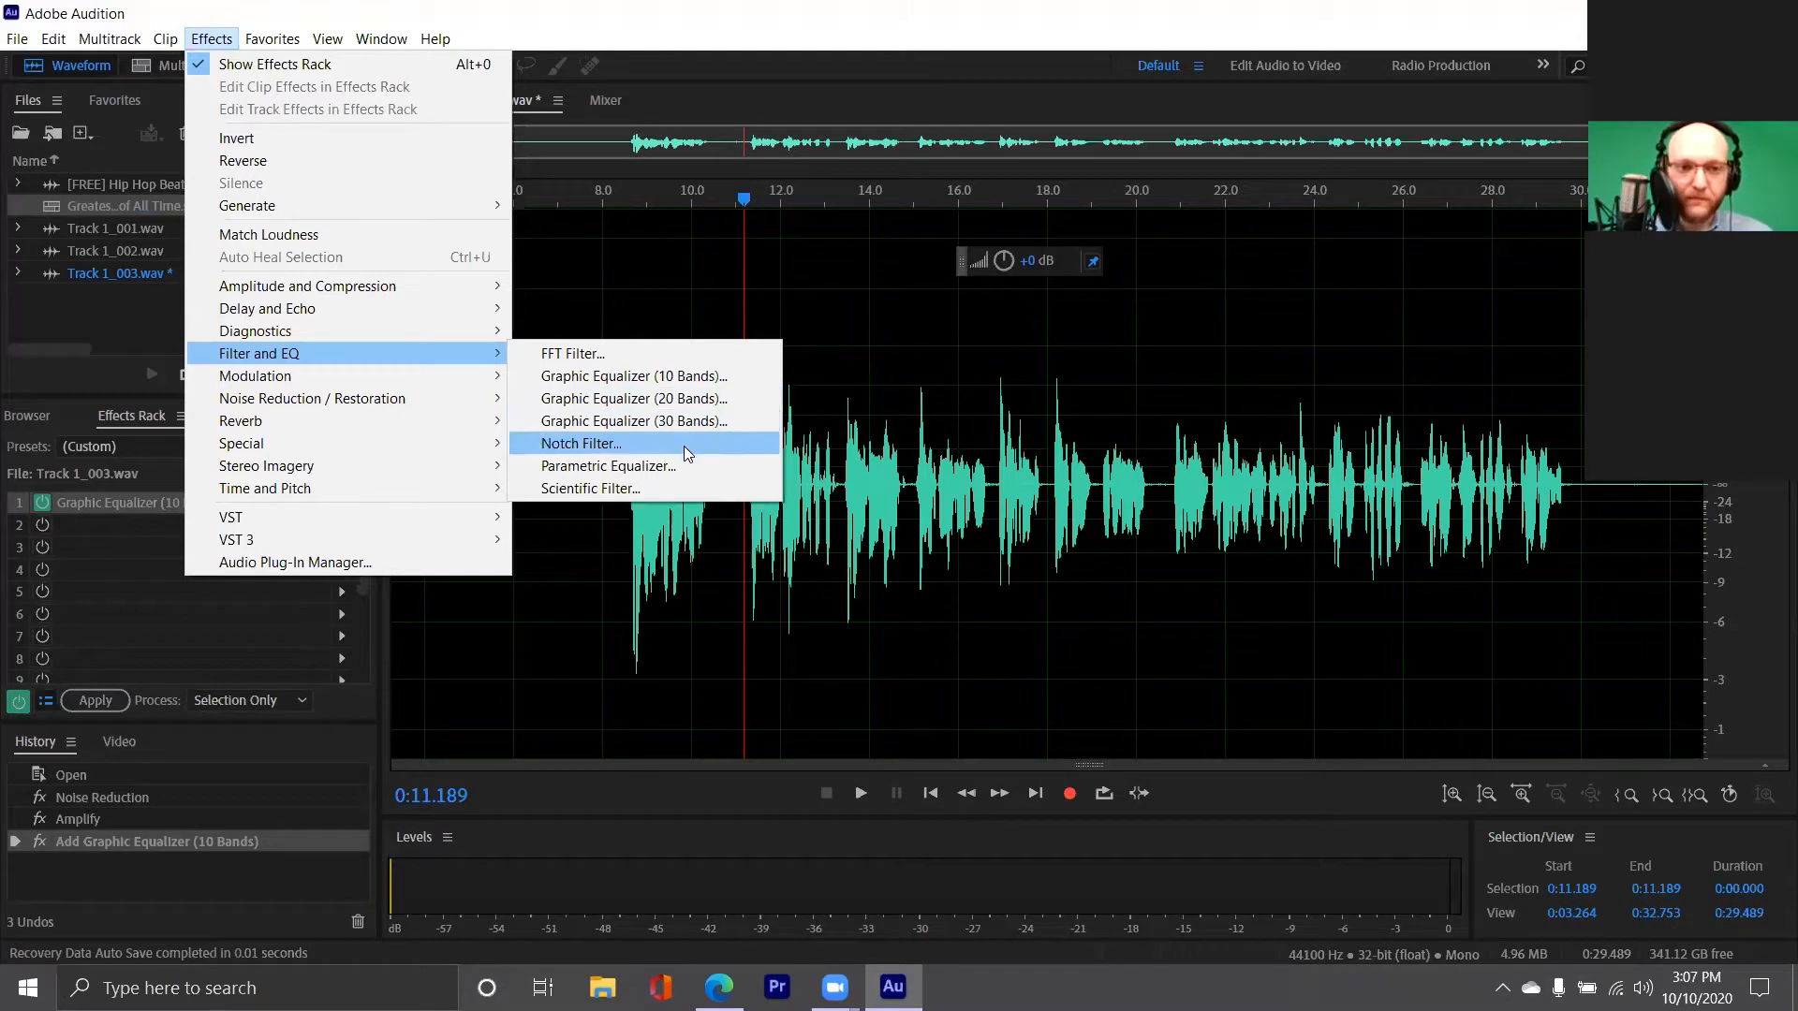
click(685, 403)
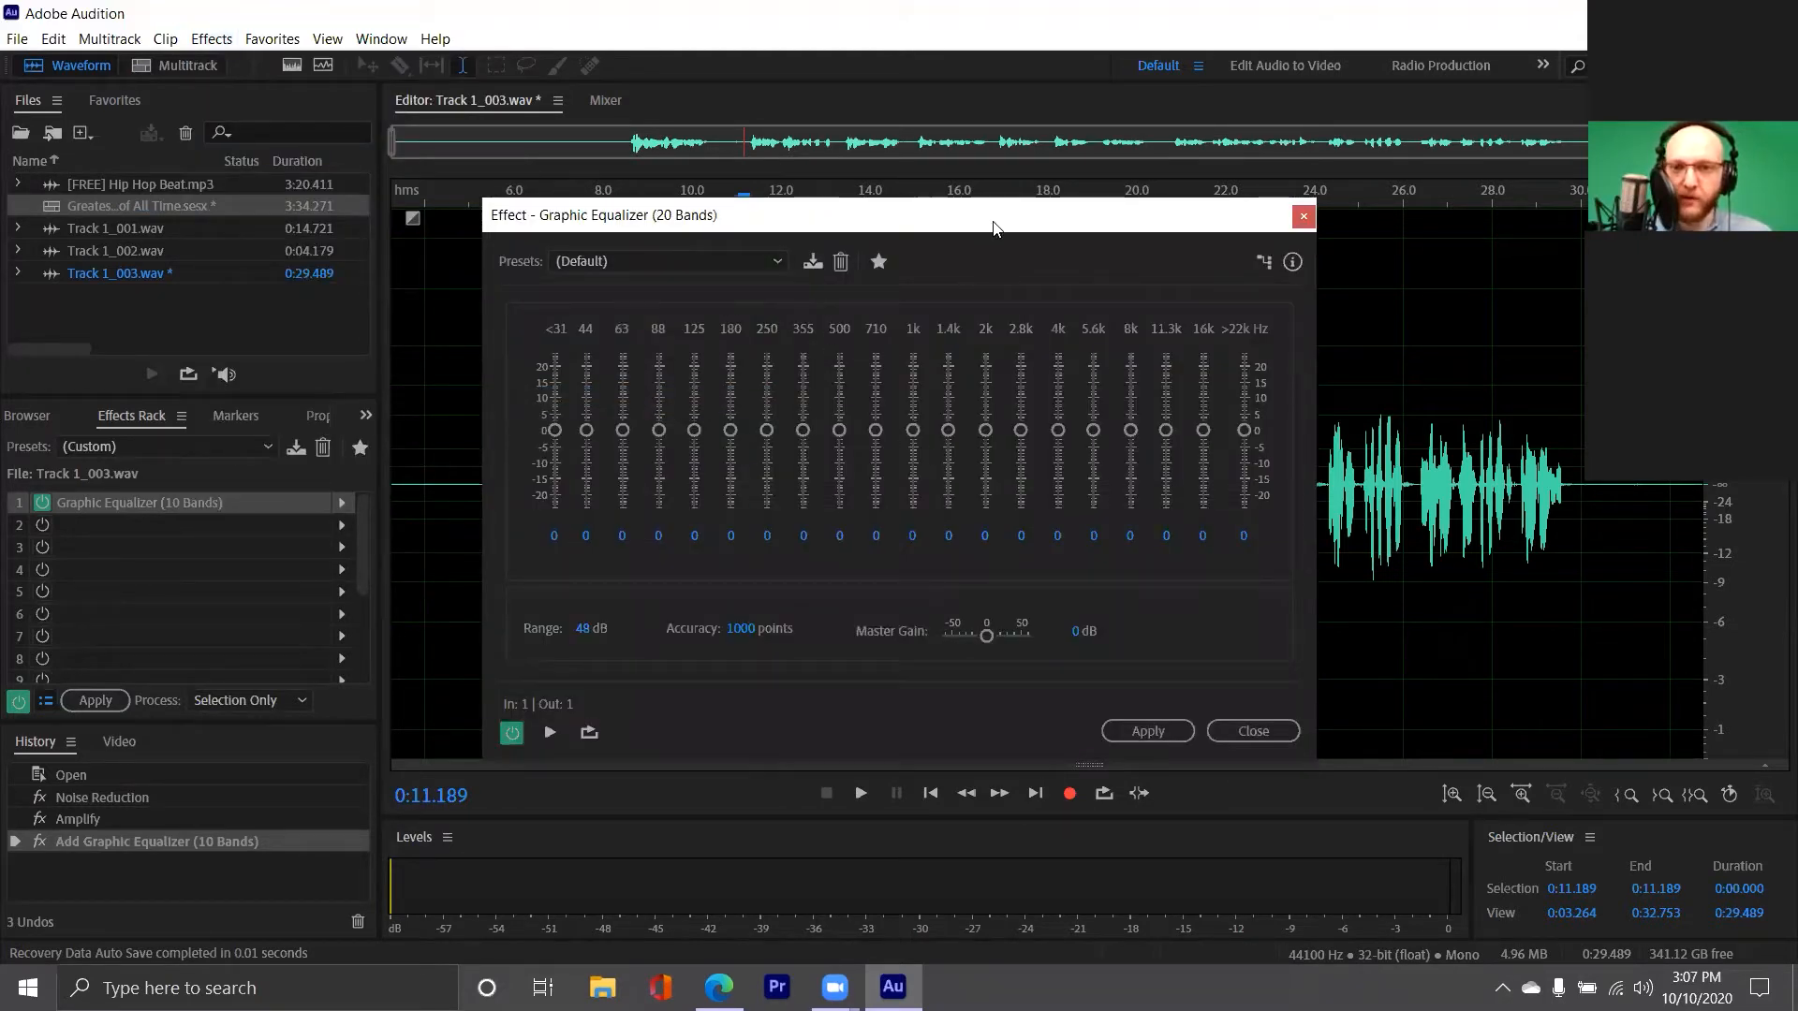
drag(885, 214, 674, 185)
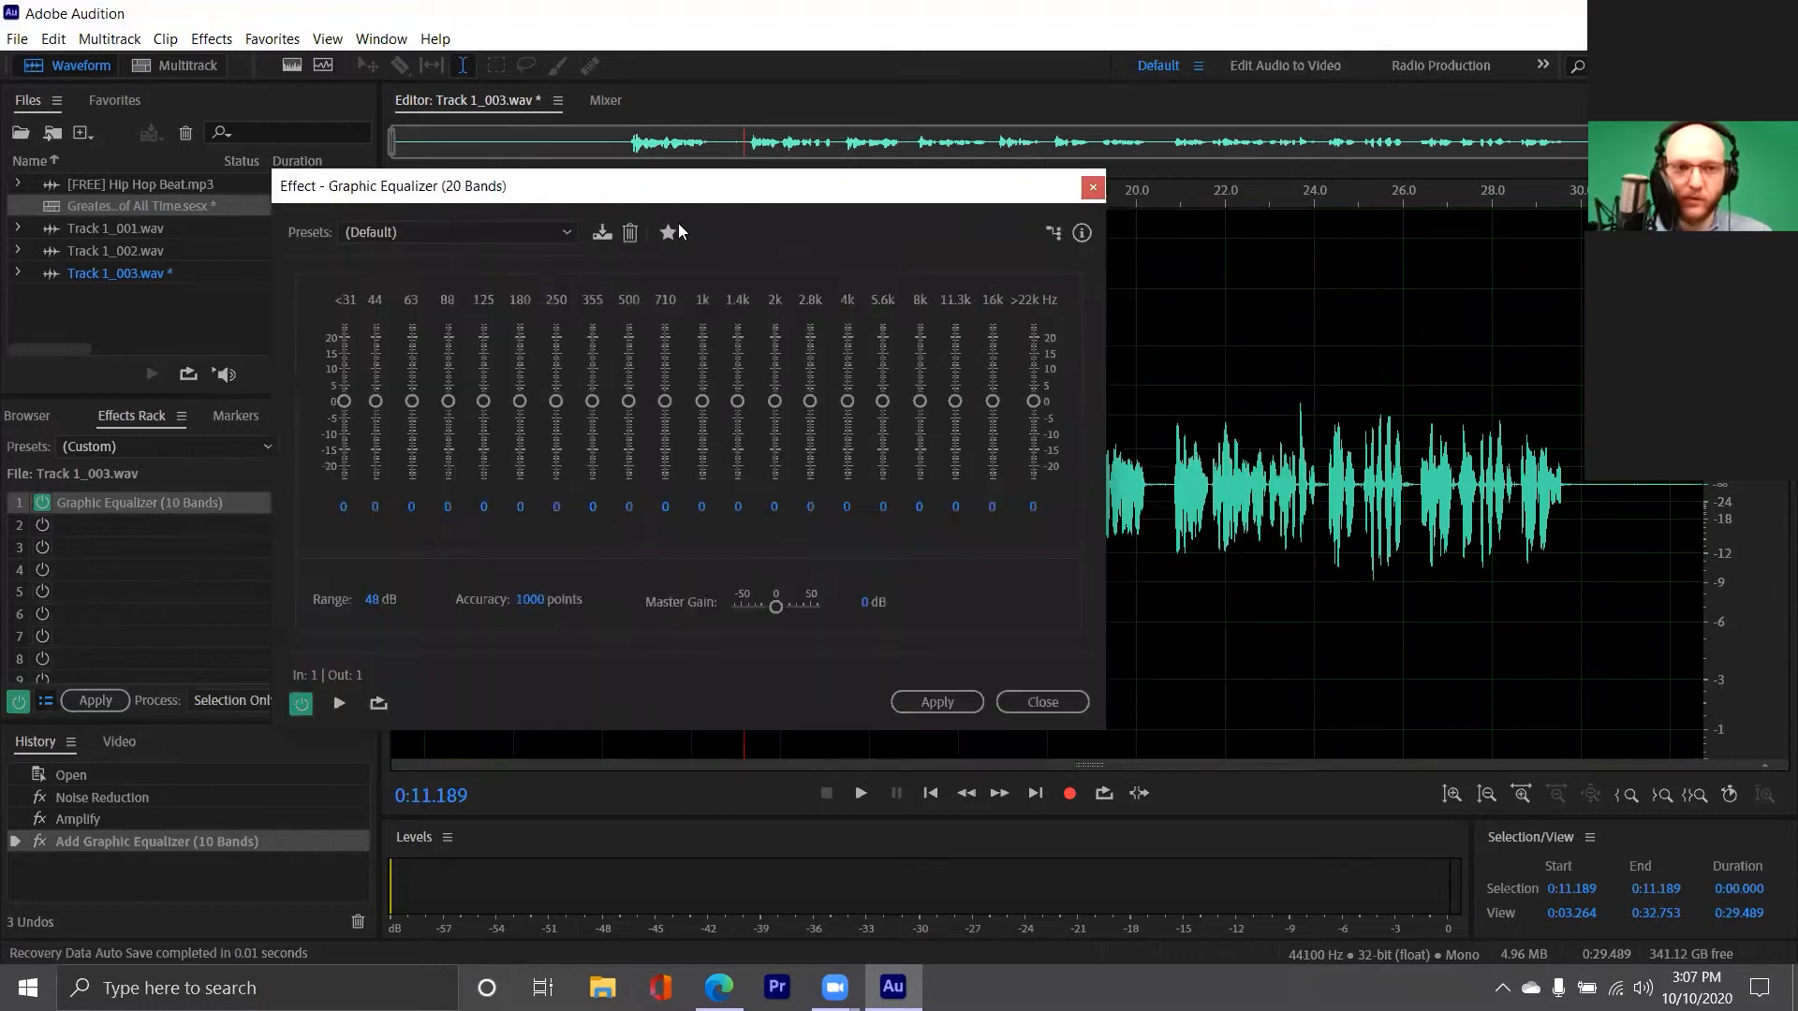
click(560, 232)
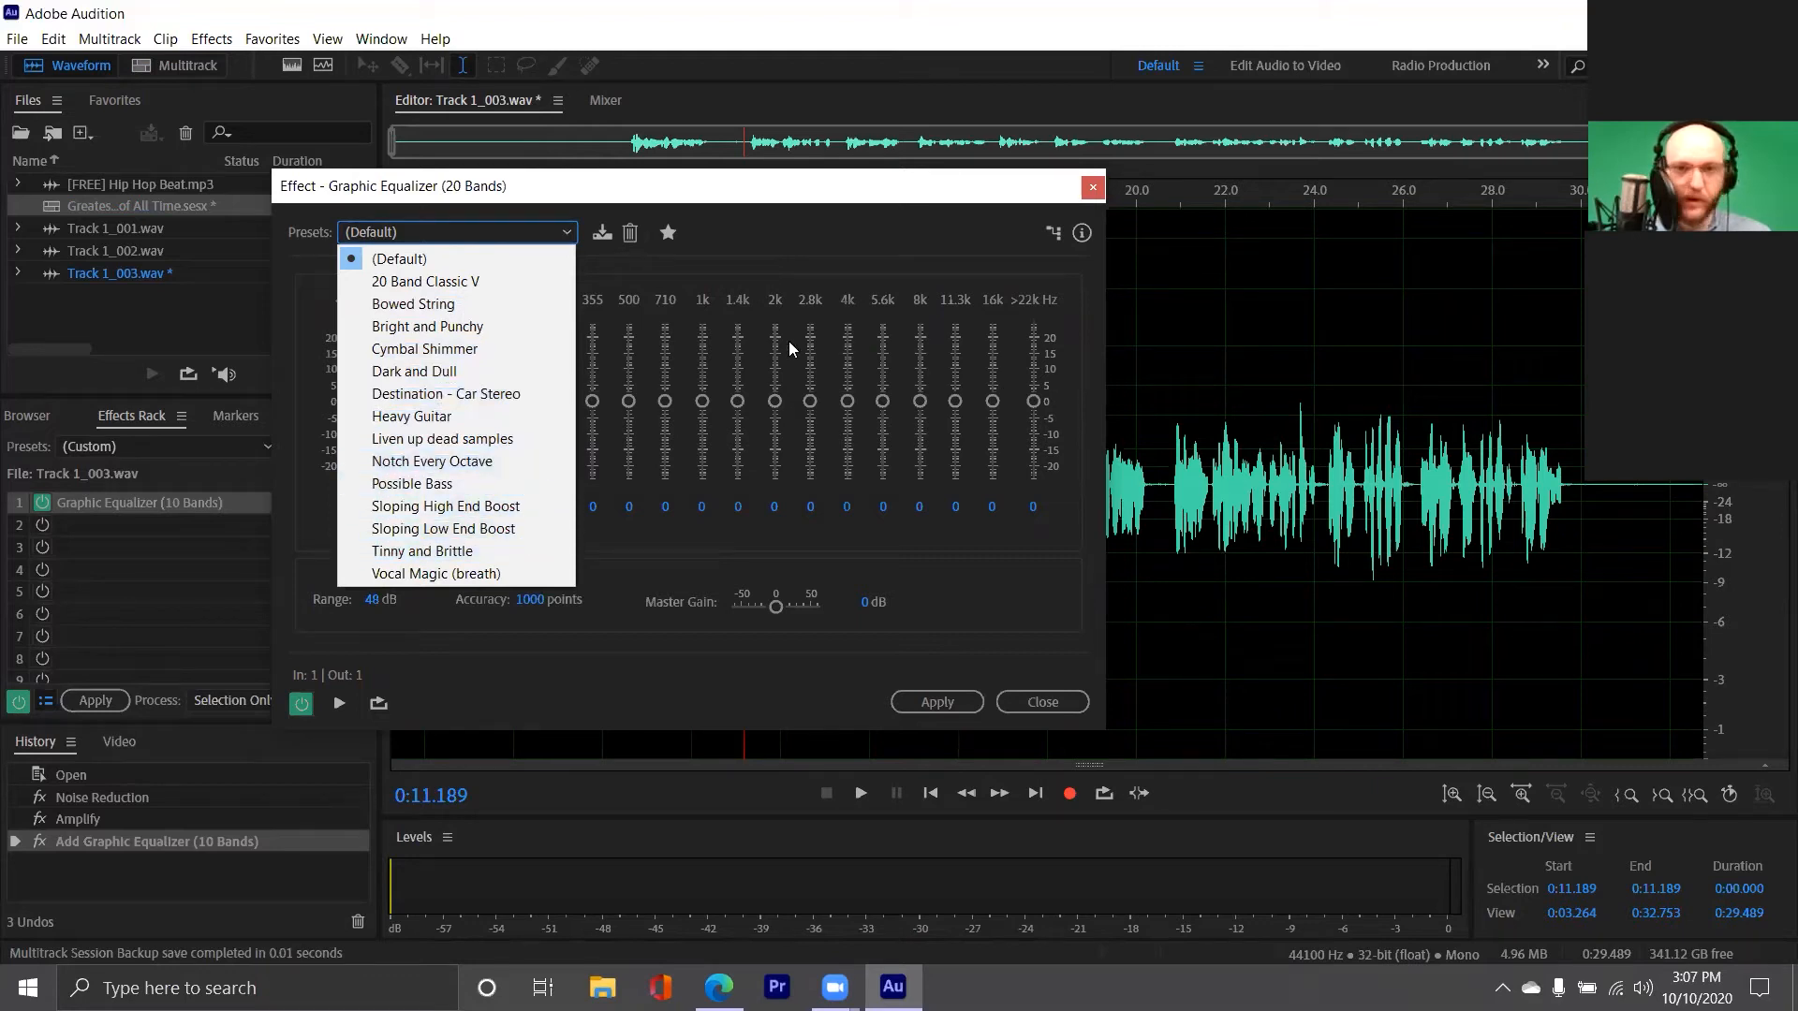
click(984, 200)
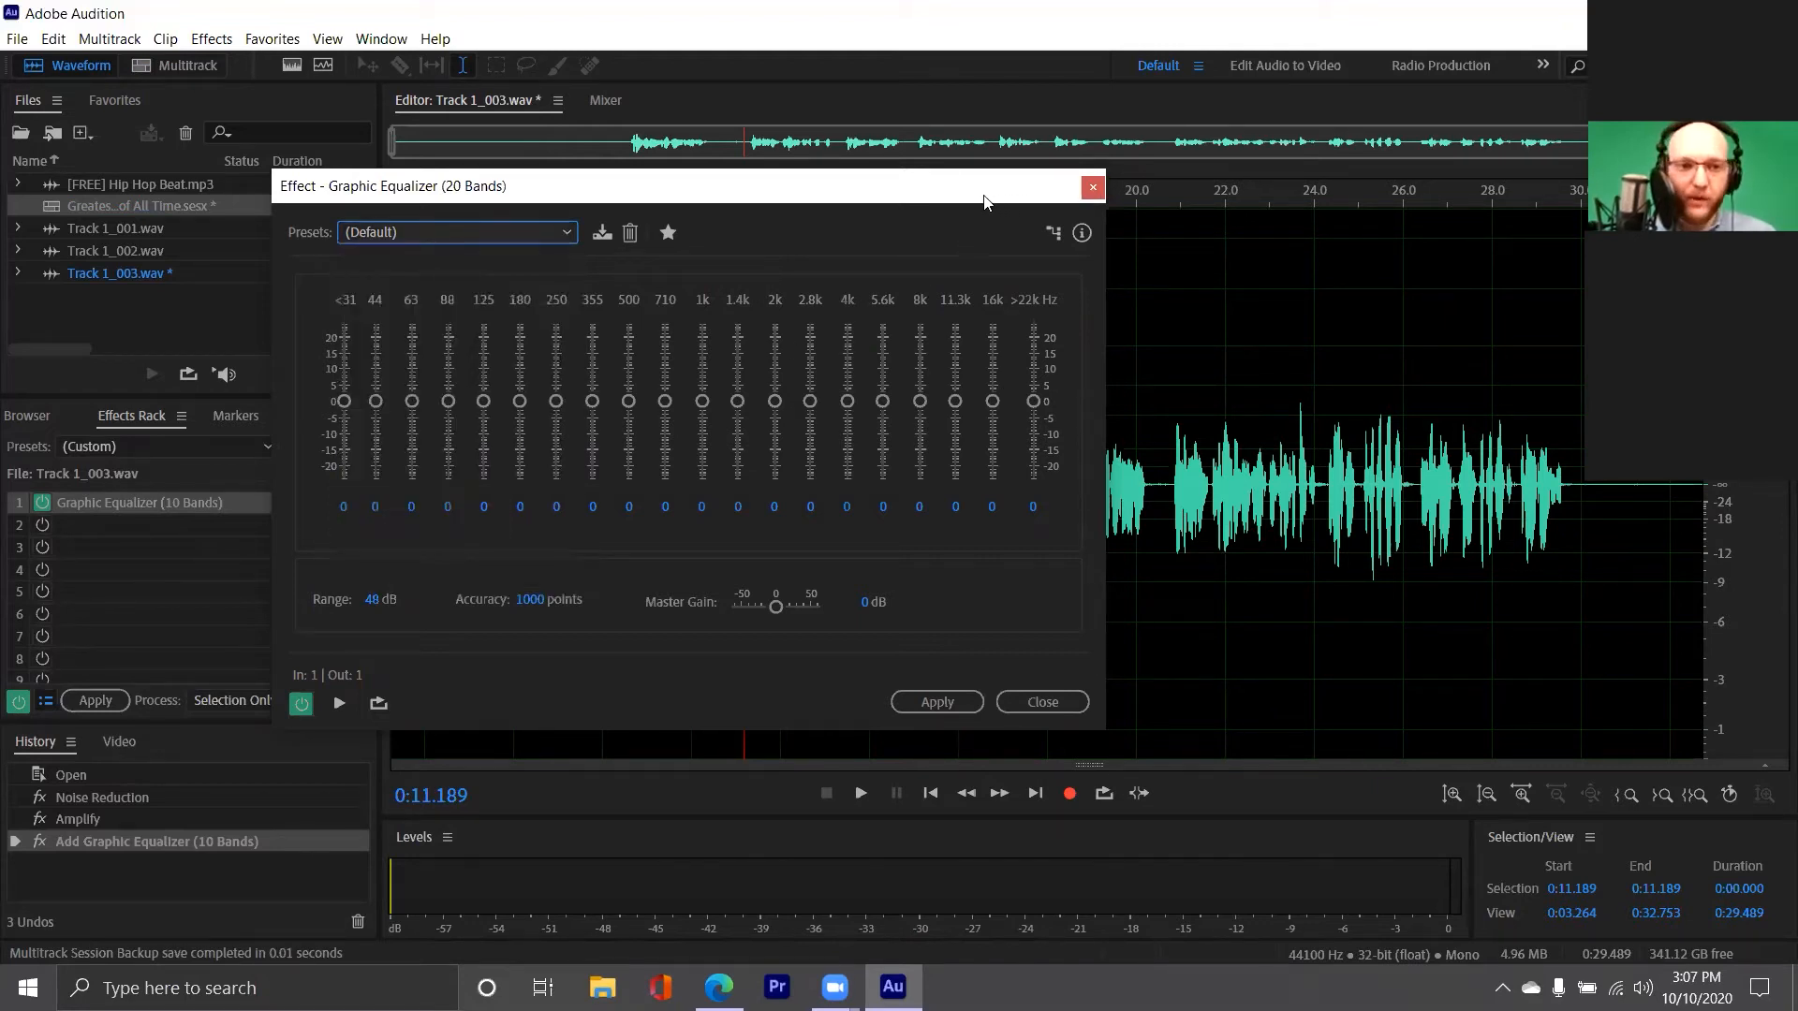
Preview the vocal from about 18.3 seconds with the 20-band equalizer's default preset
drag(984, 200, 809, 282)
click(1058, 526)
key(space)
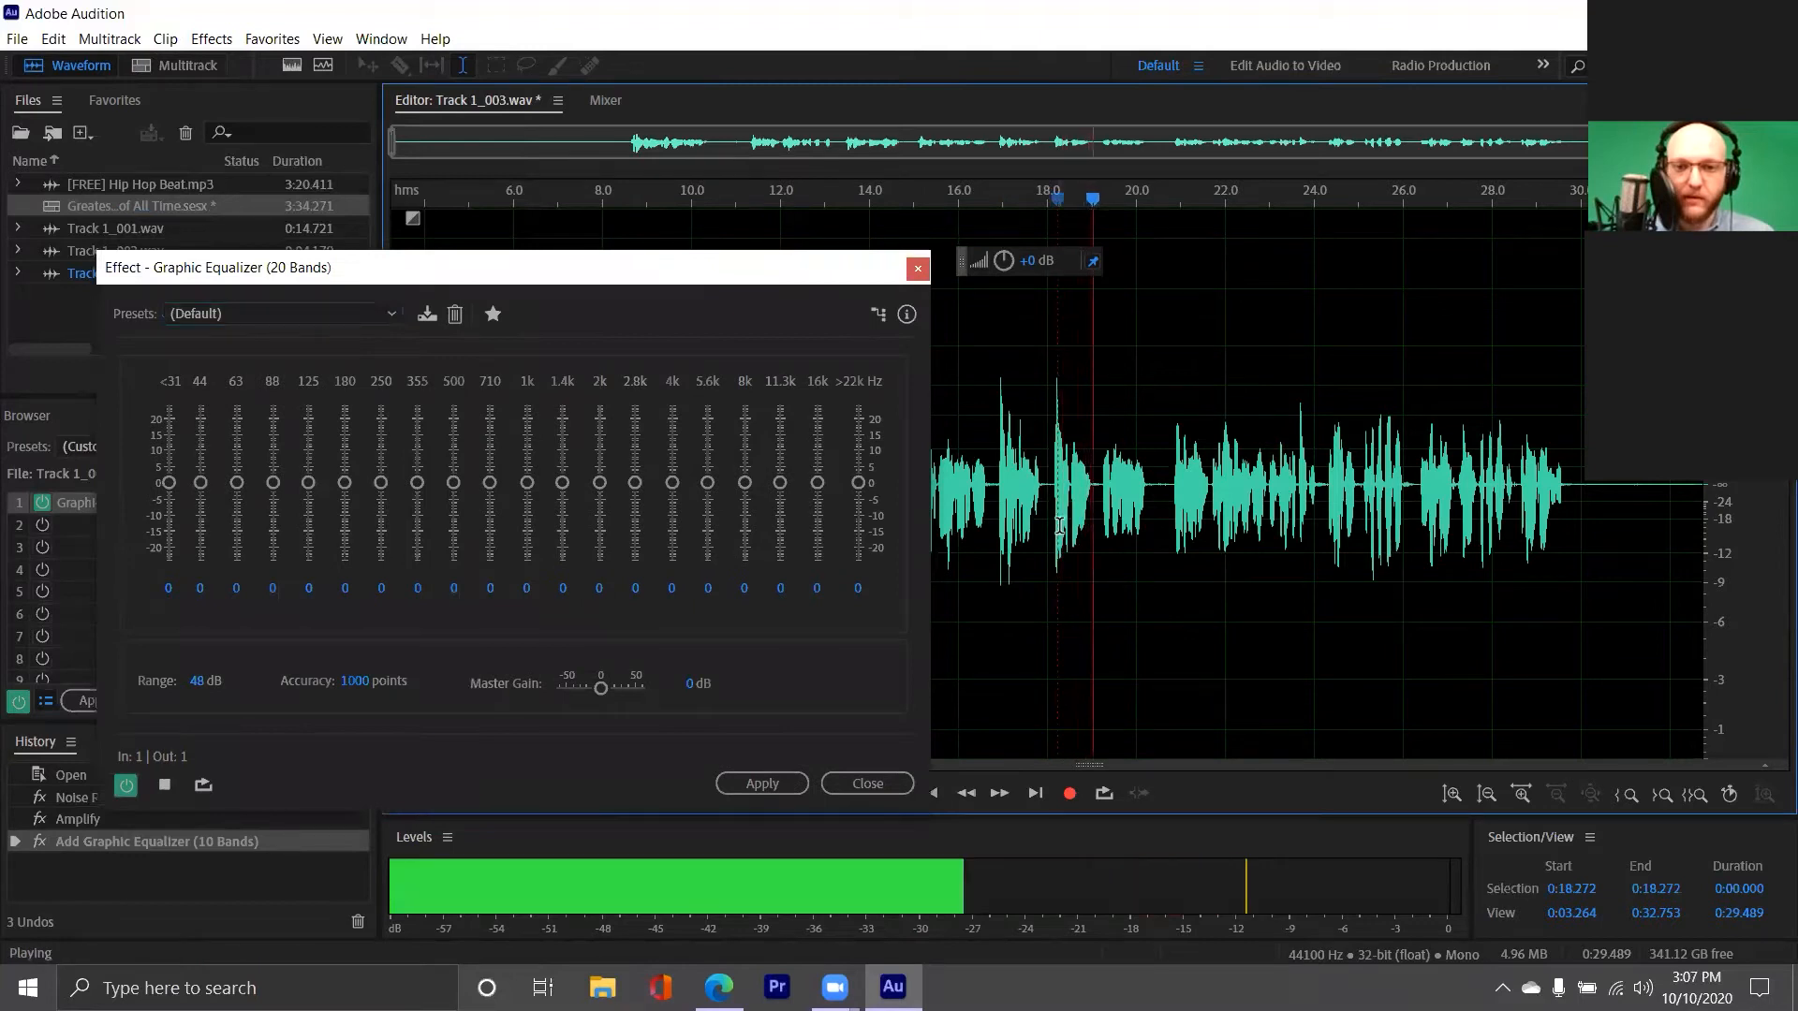
key(space)
Load the Possible Bass preset in the 20-band equalizer and preview the vocal from about 16.6 seconds
click(557, 267)
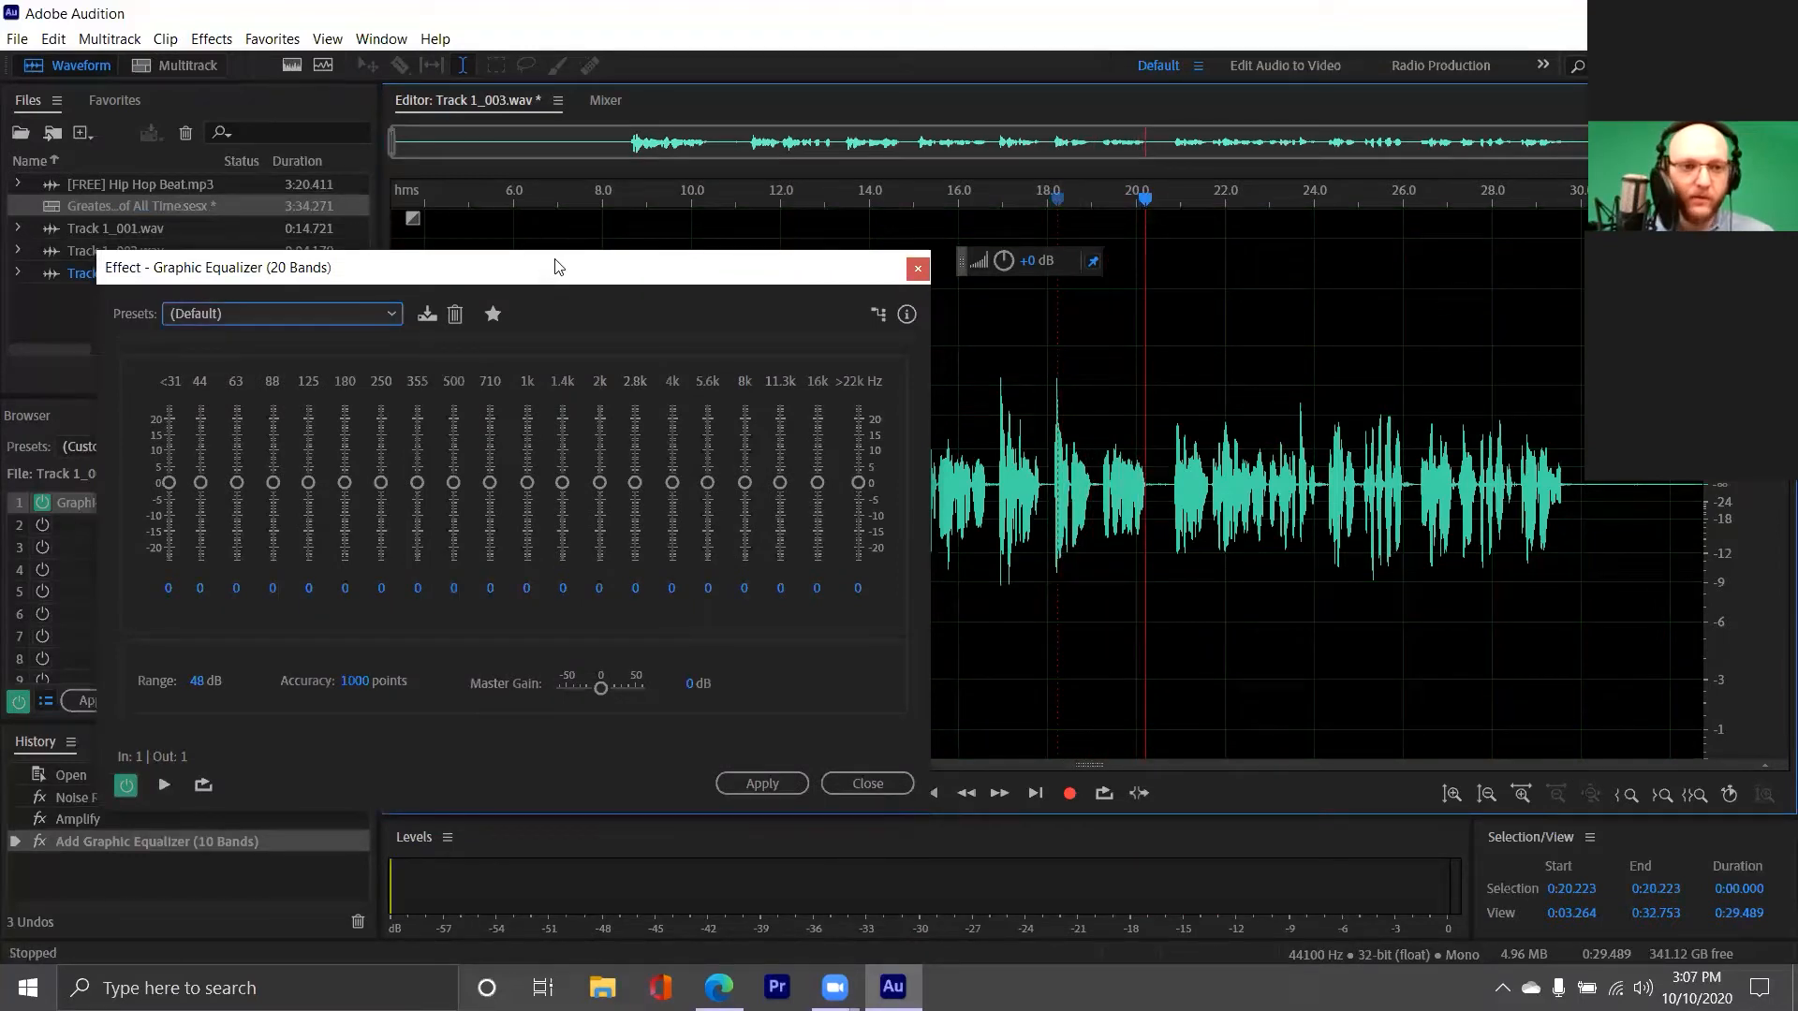
drag(557, 267, 669, 182)
click(443, 231)
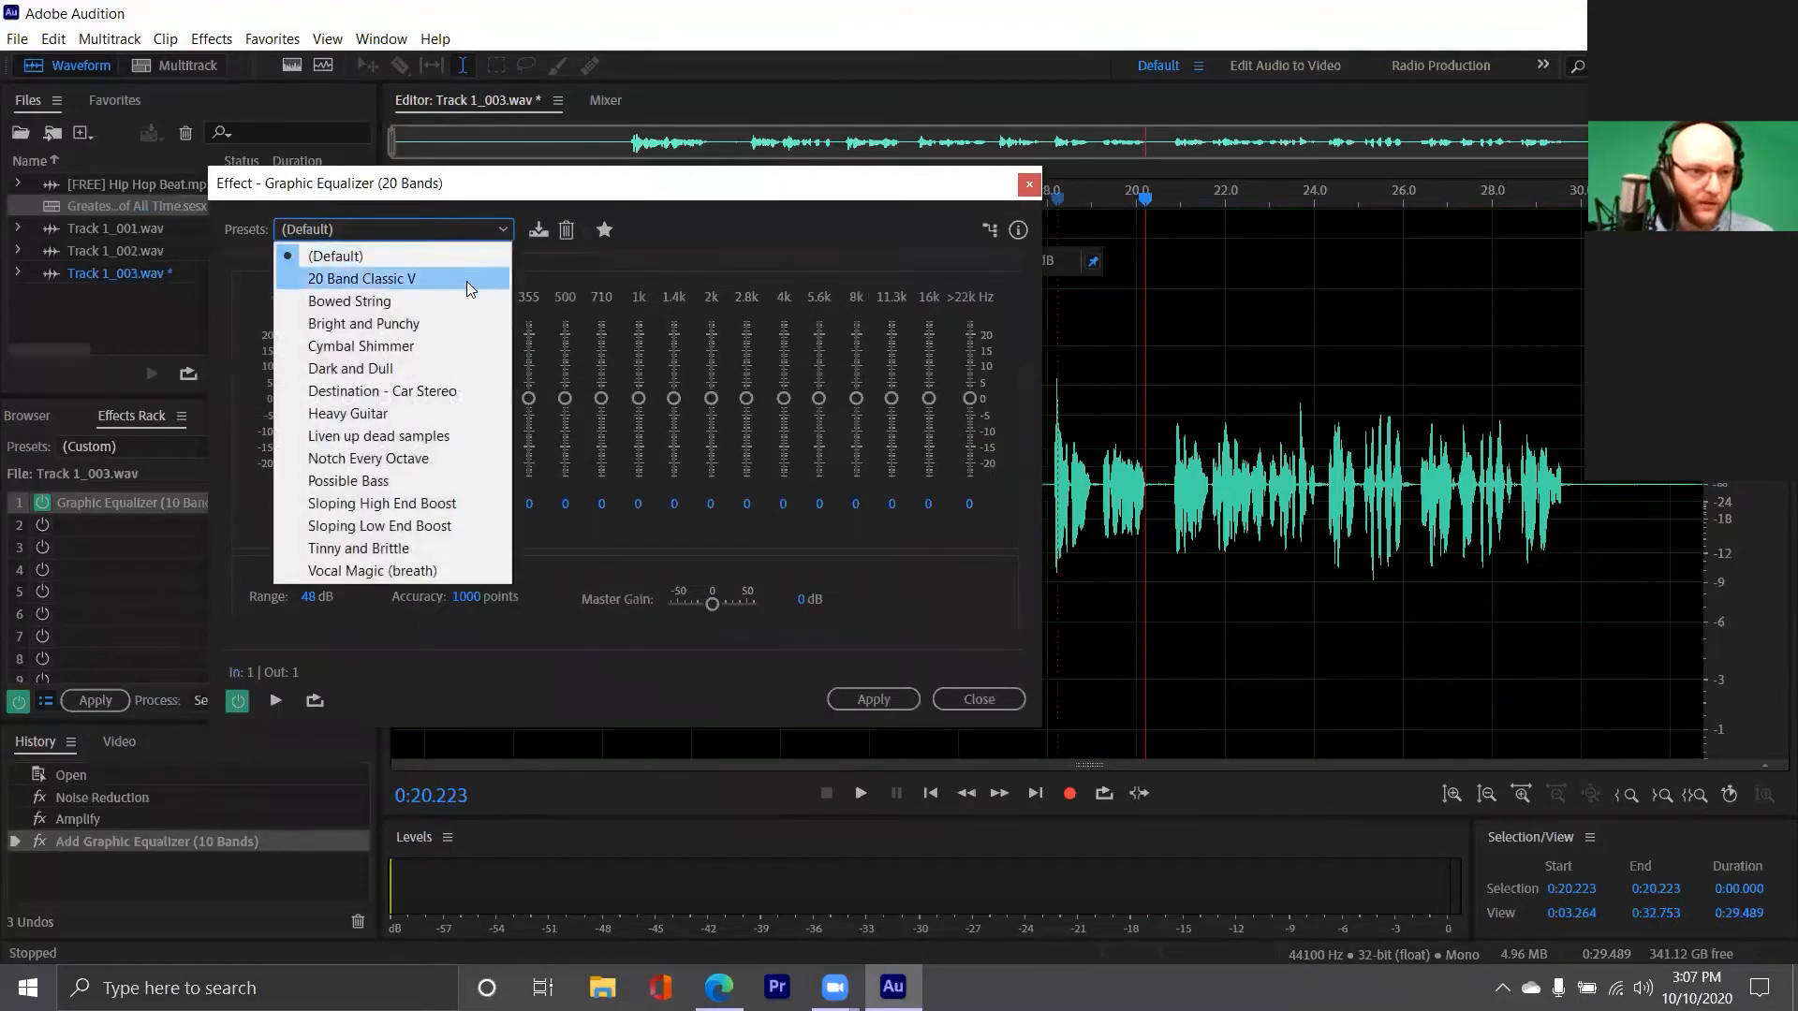
click(466, 480)
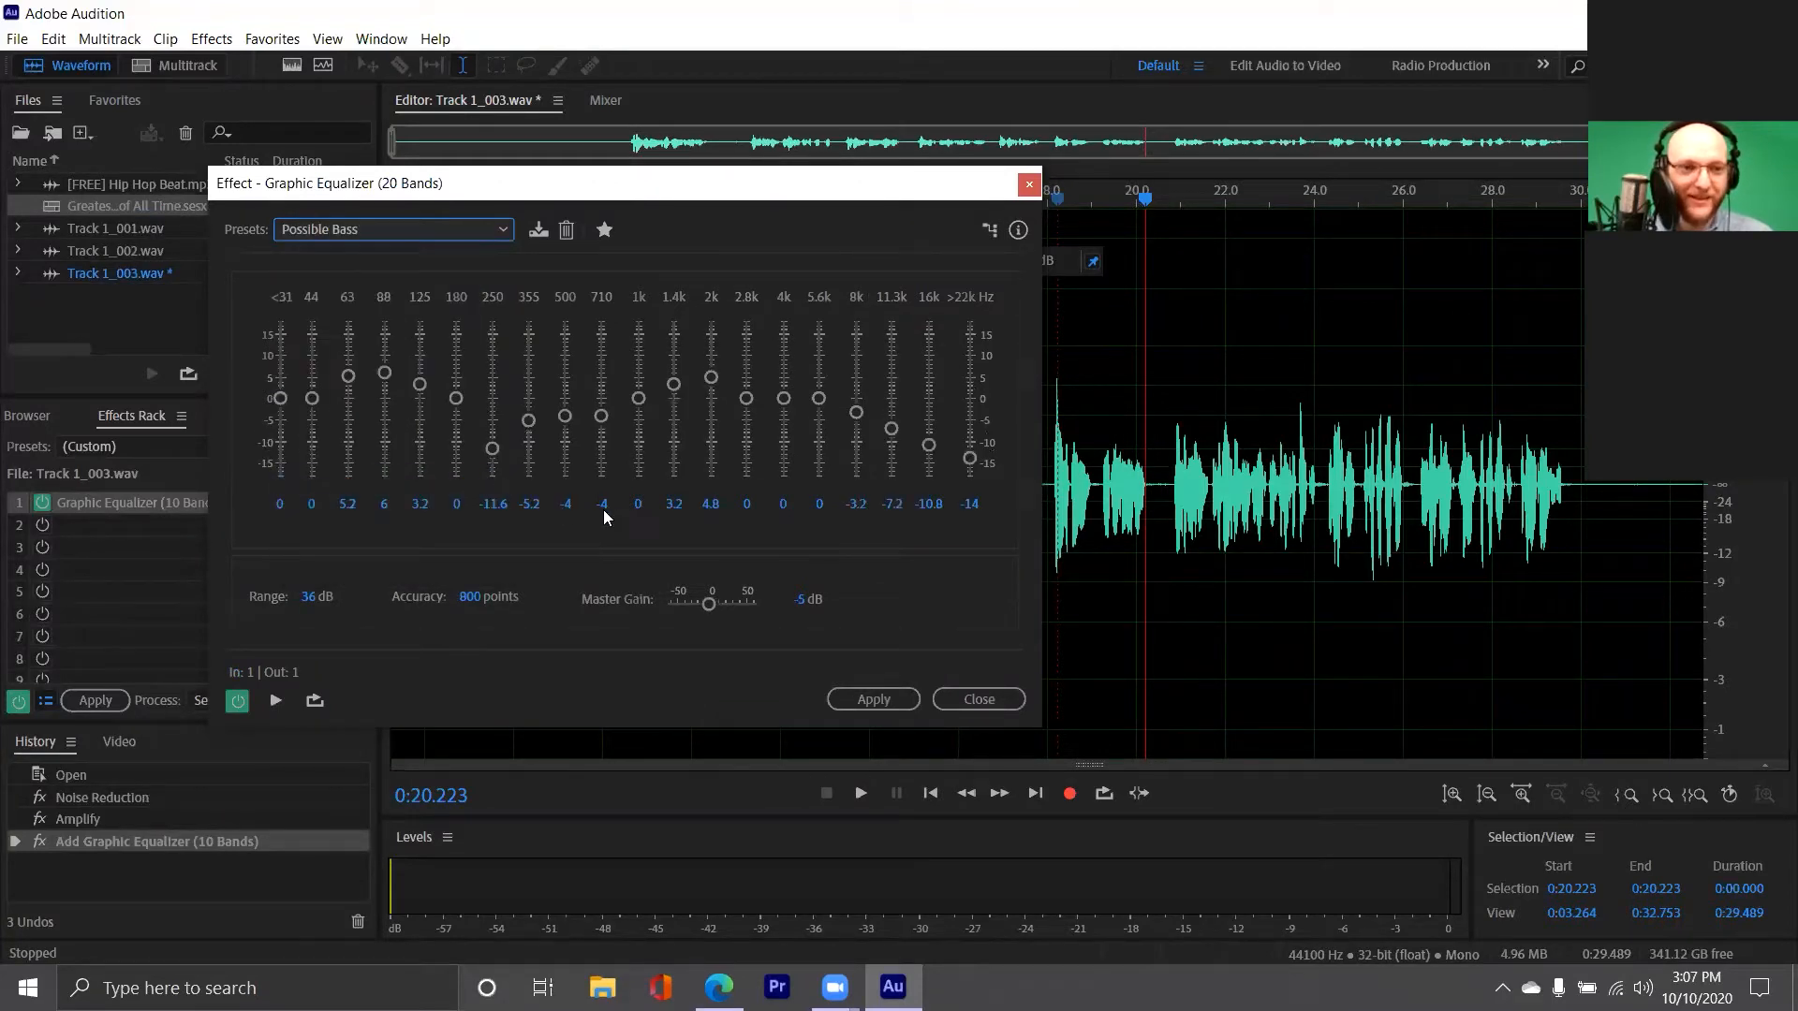
drag(757, 198, 628, 210)
click(985, 506)
key(space)
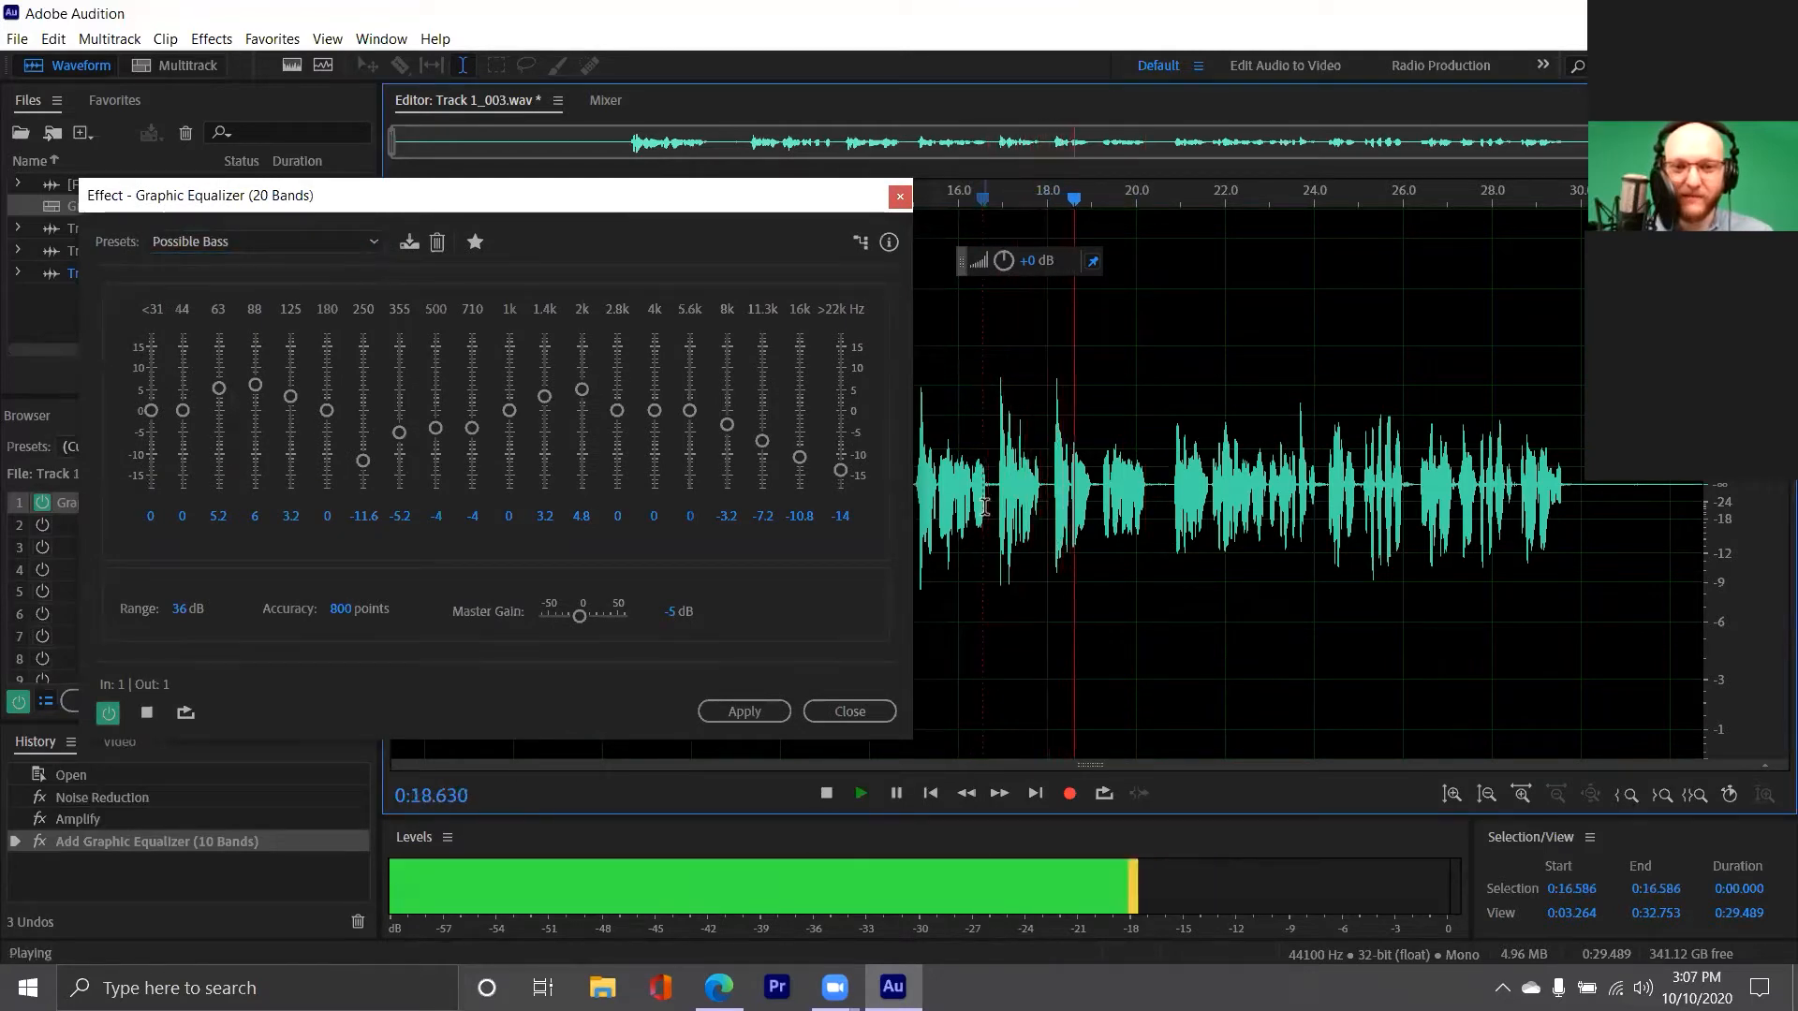
key(space)
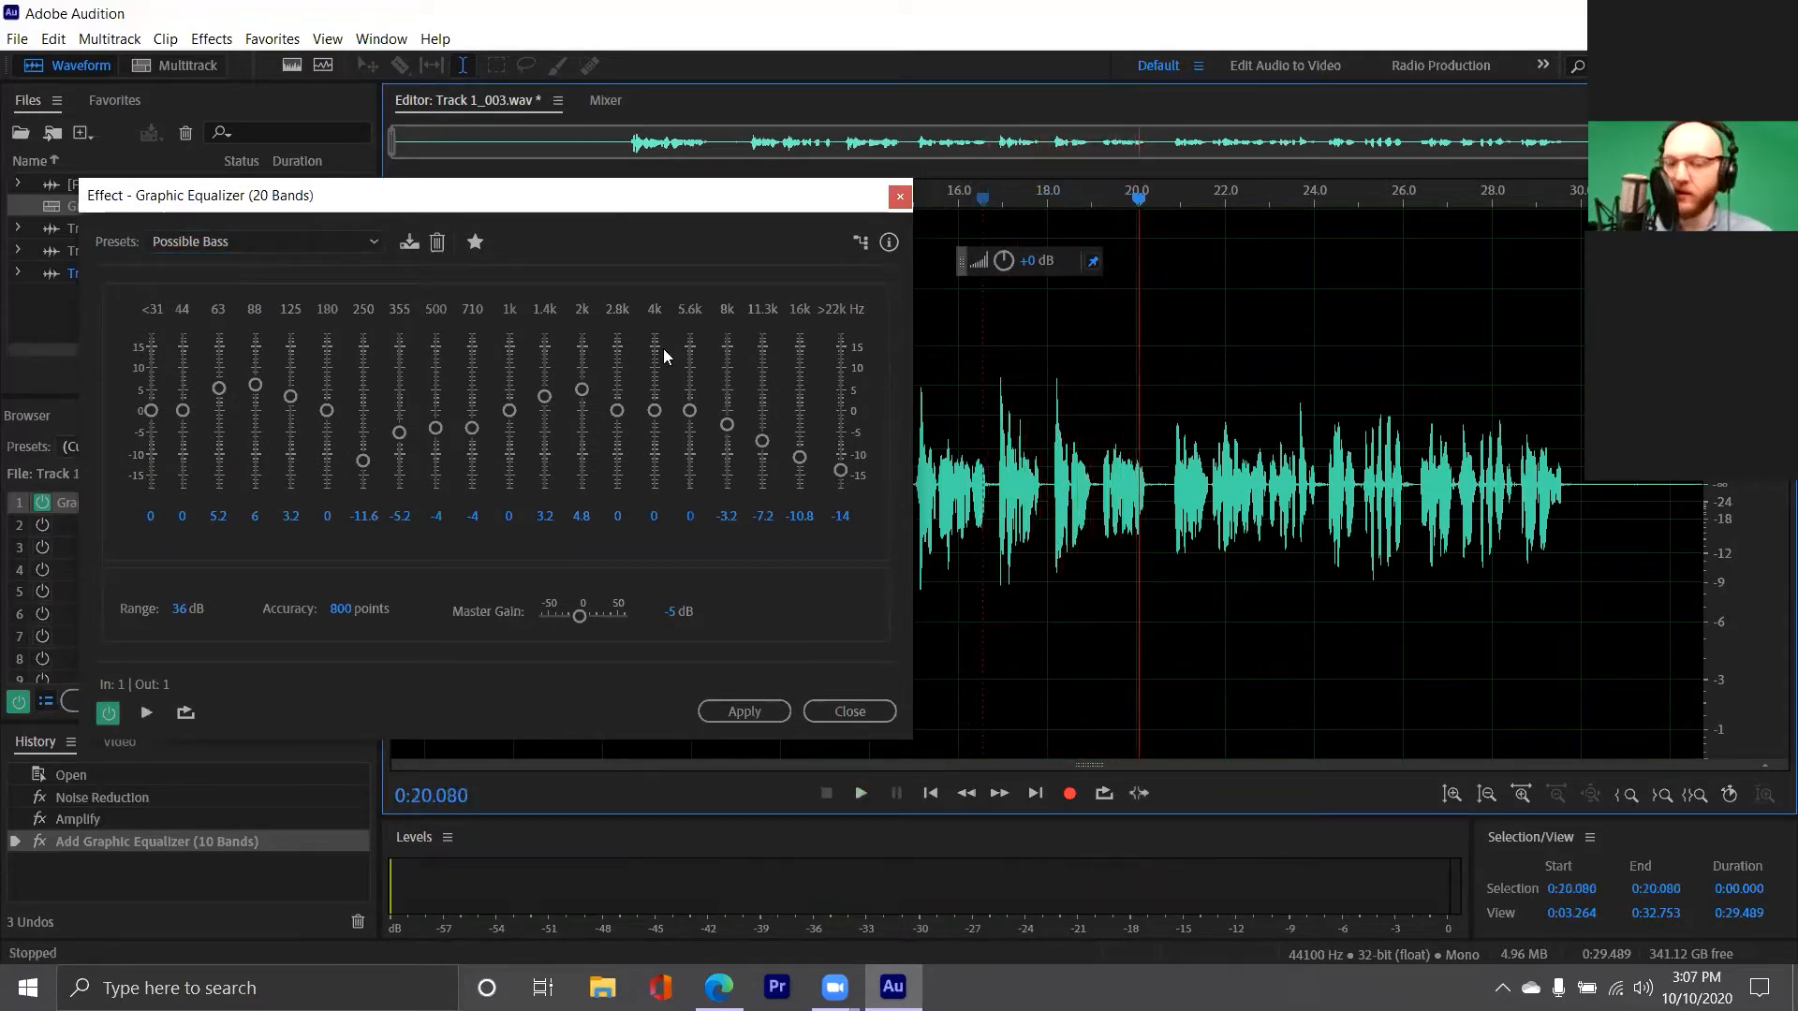
Reset the equalizer to the default preset and boost its five lowest bands to 18.6, 13.7, 10.2, 5.5 and 3.2 dB
click(354, 245)
click(326, 266)
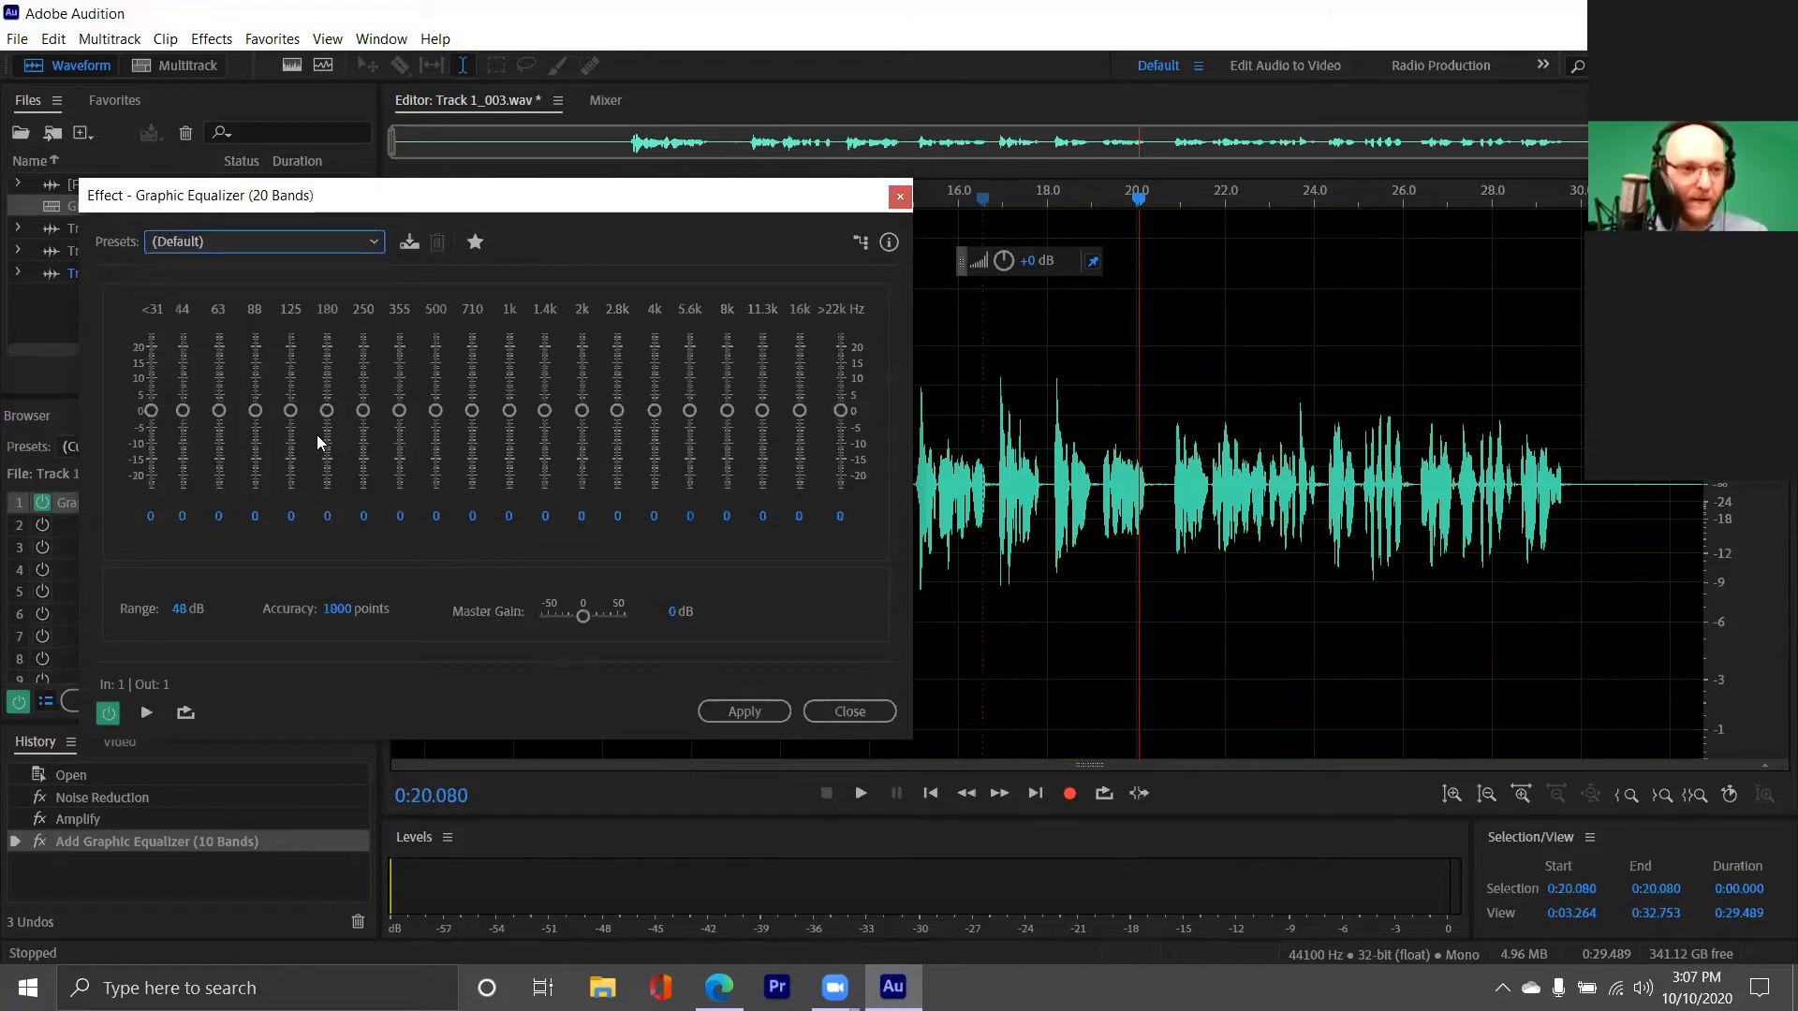
drag(151, 411, 260, 403)
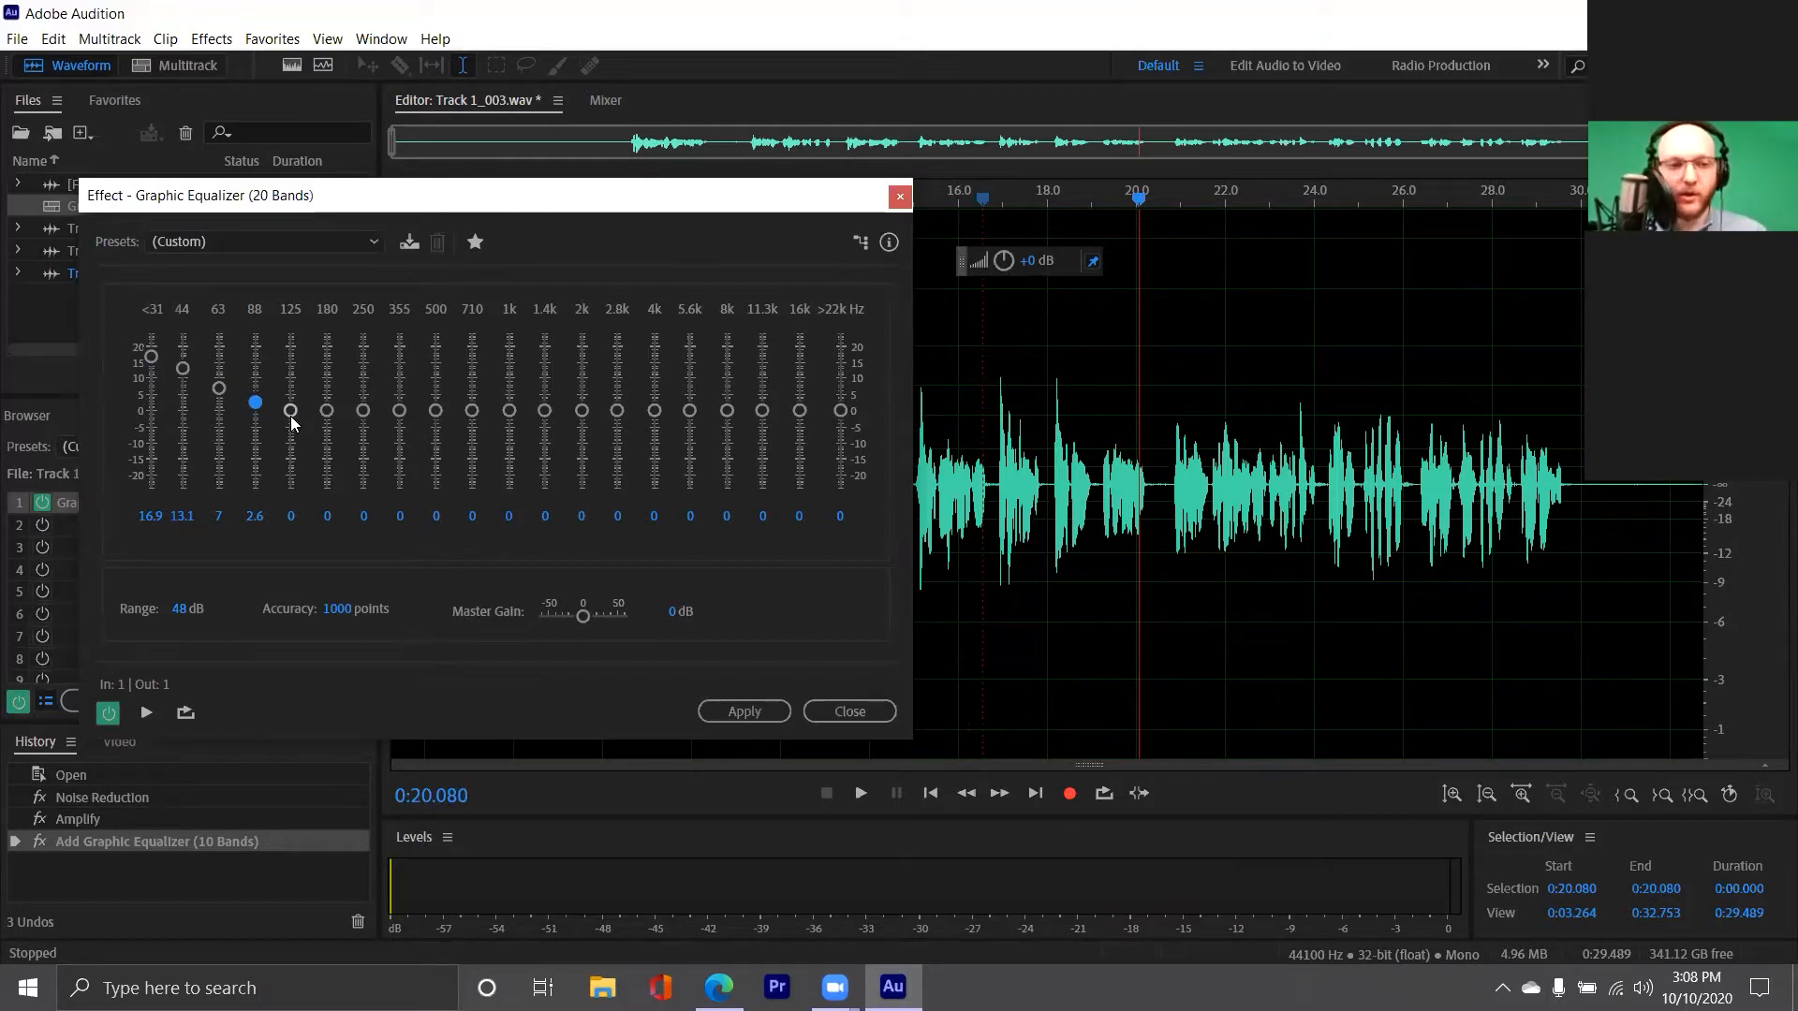
drag(219, 394, 219, 392)
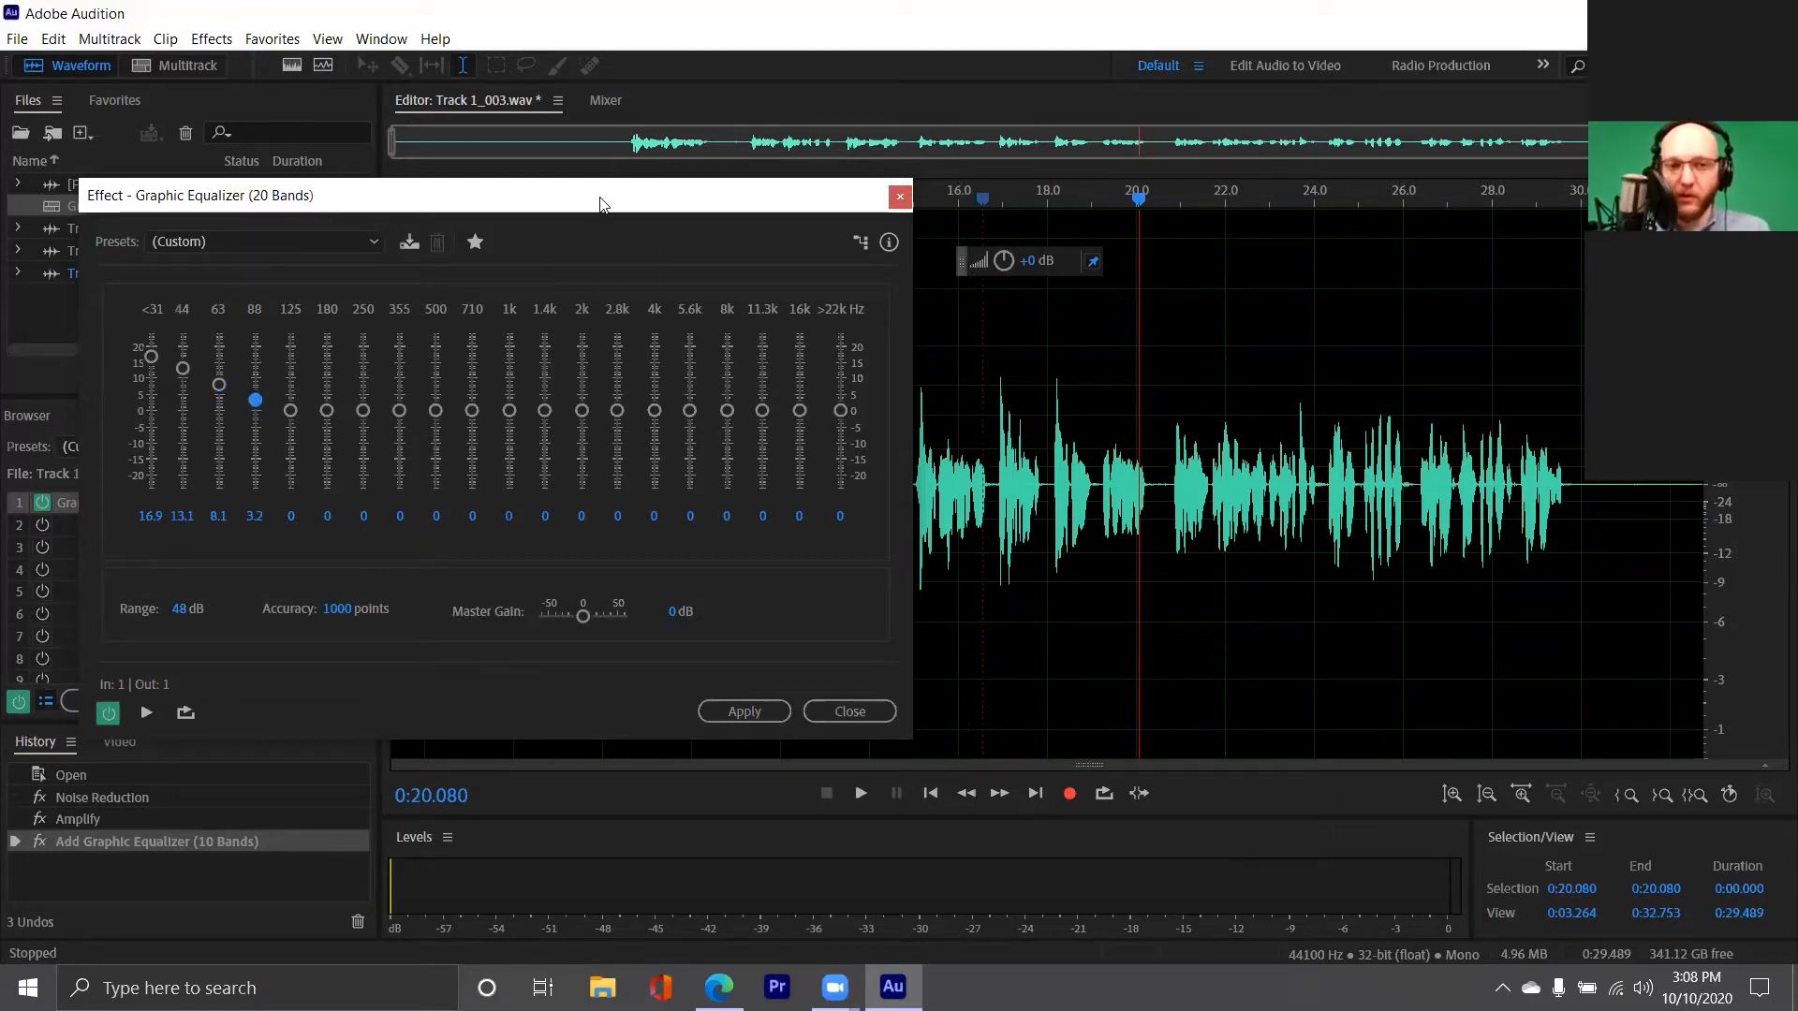
drag(601, 205, 639, 258)
drag(189, 409, 333, 458)
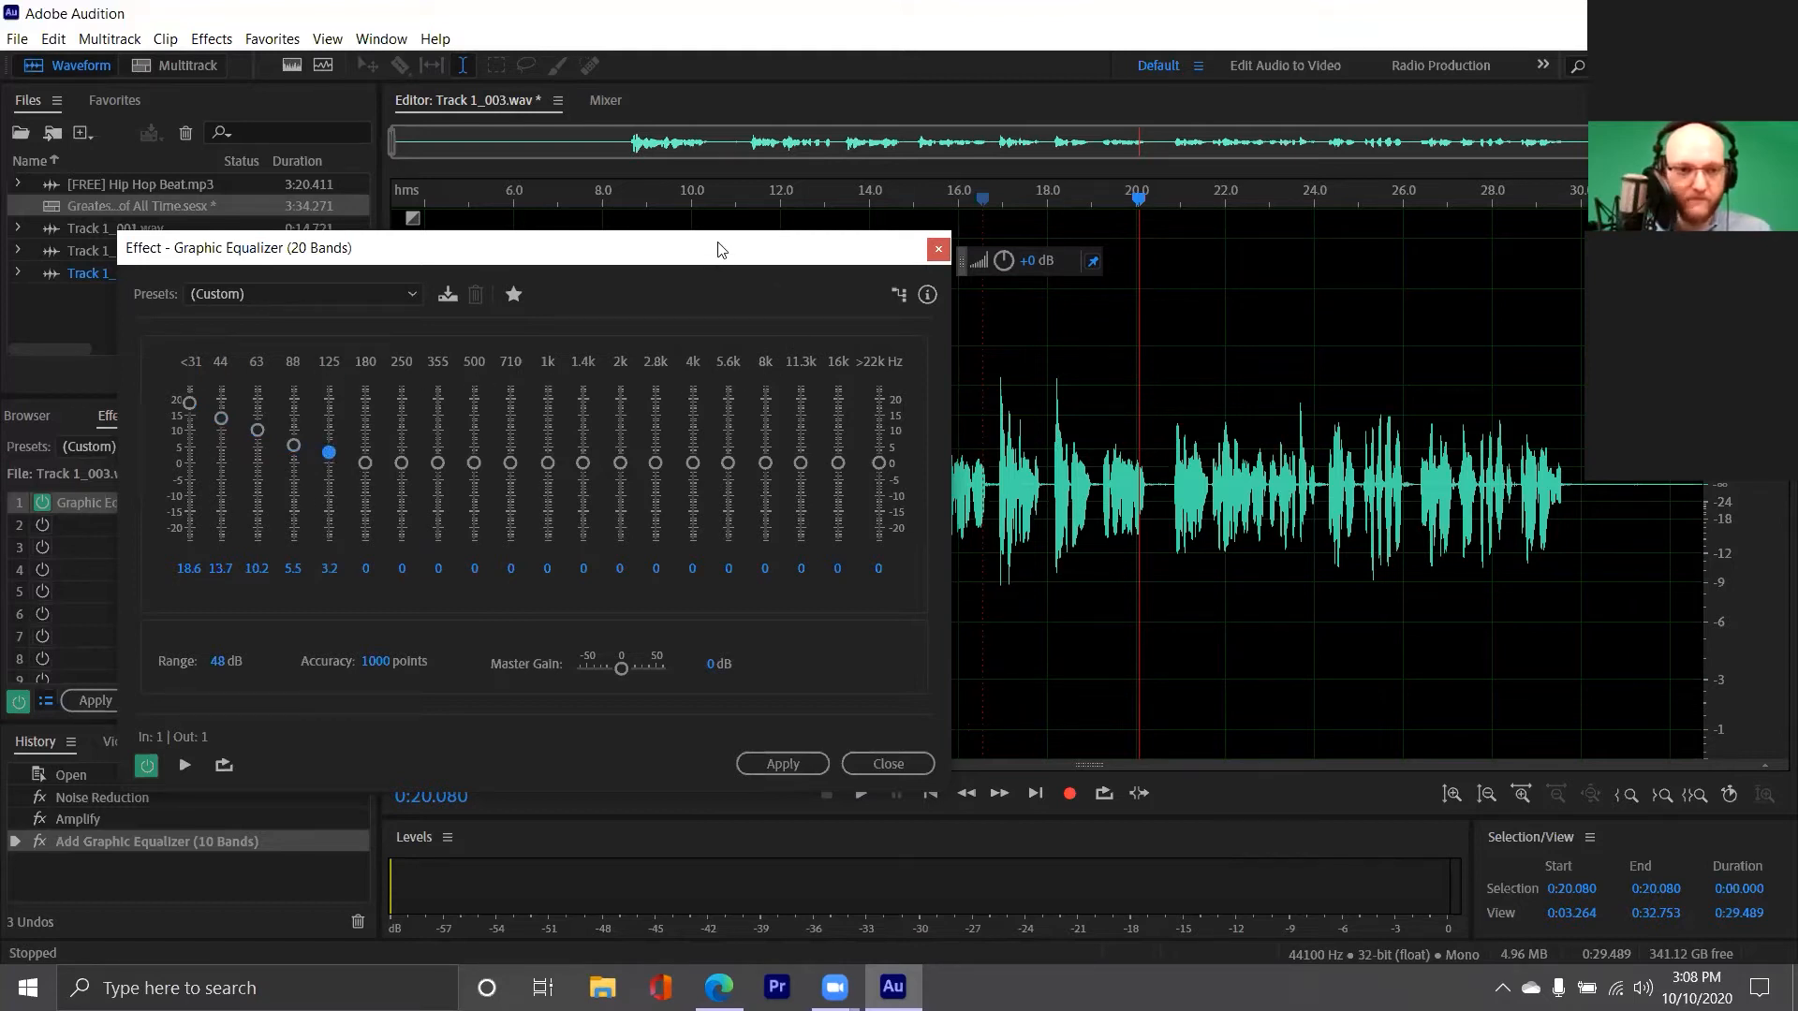
Cut all bands from 1 kHz upward by about 8 to 15 dB during playback from 14 seconds, and close the equalizer without applying
drag(722, 250, 788, 291)
click(869, 487)
key(space)
drag(558, 505, 853, 559)
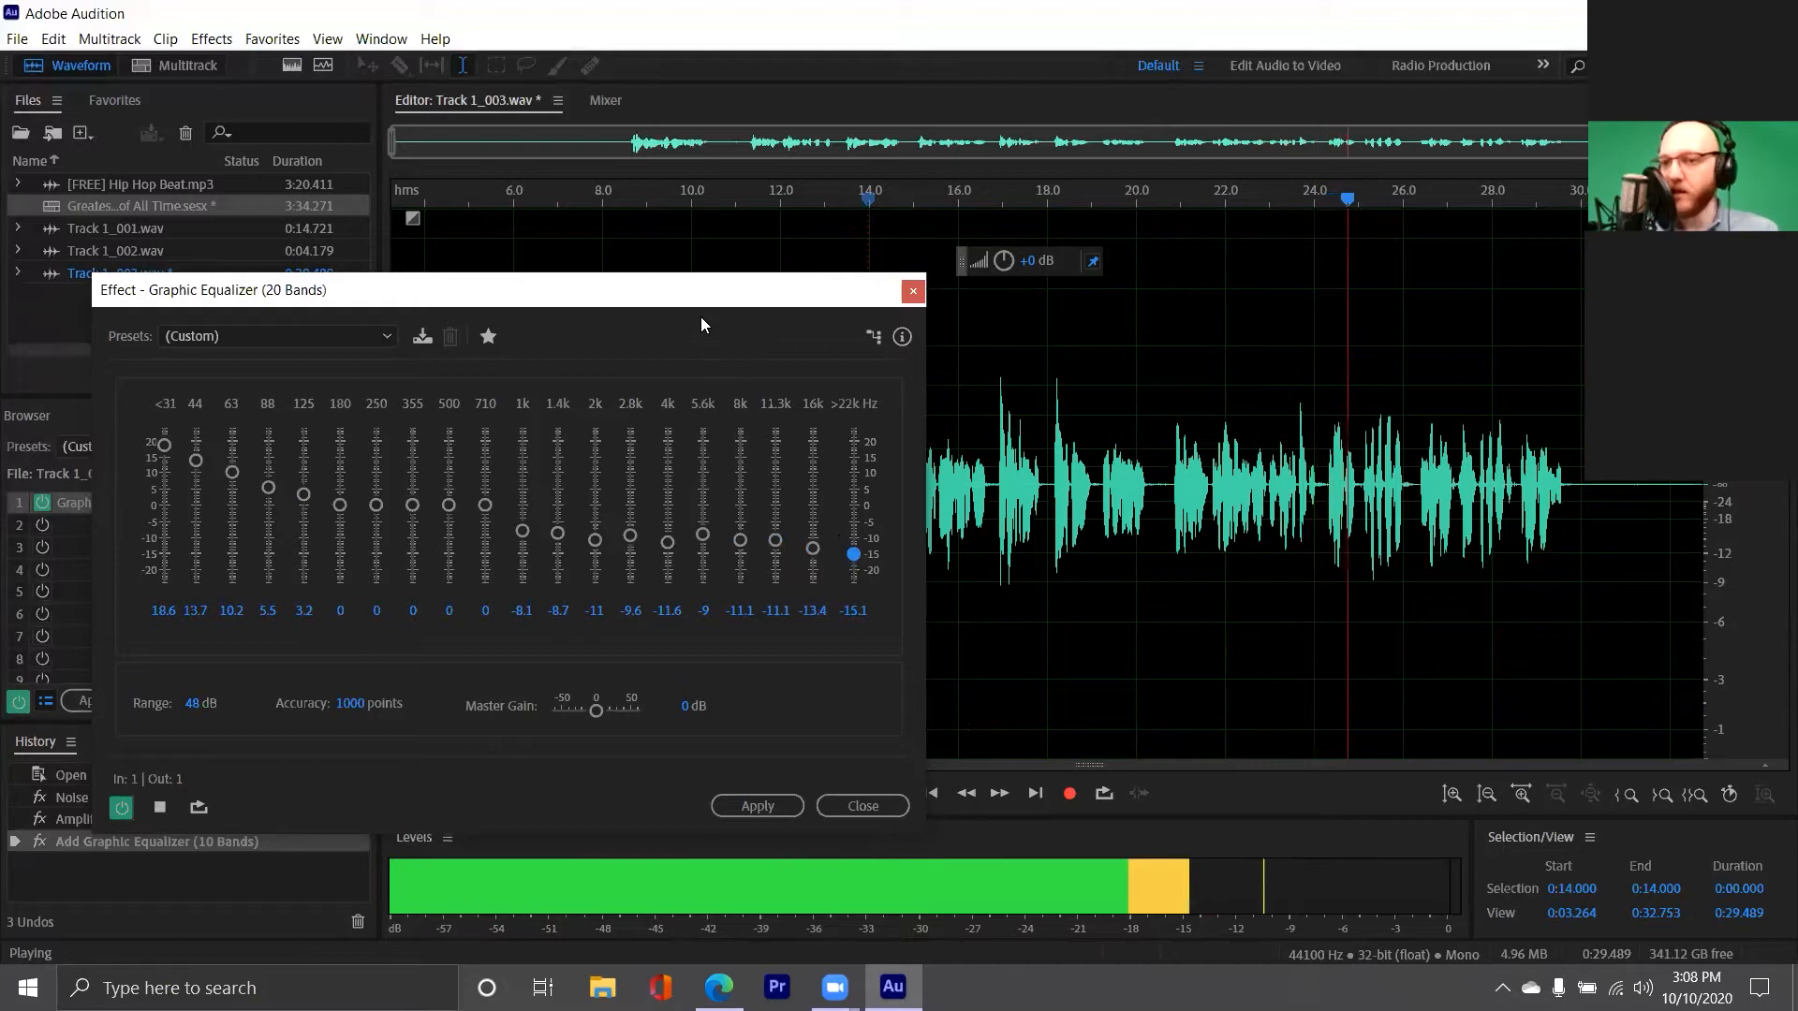
key(space)
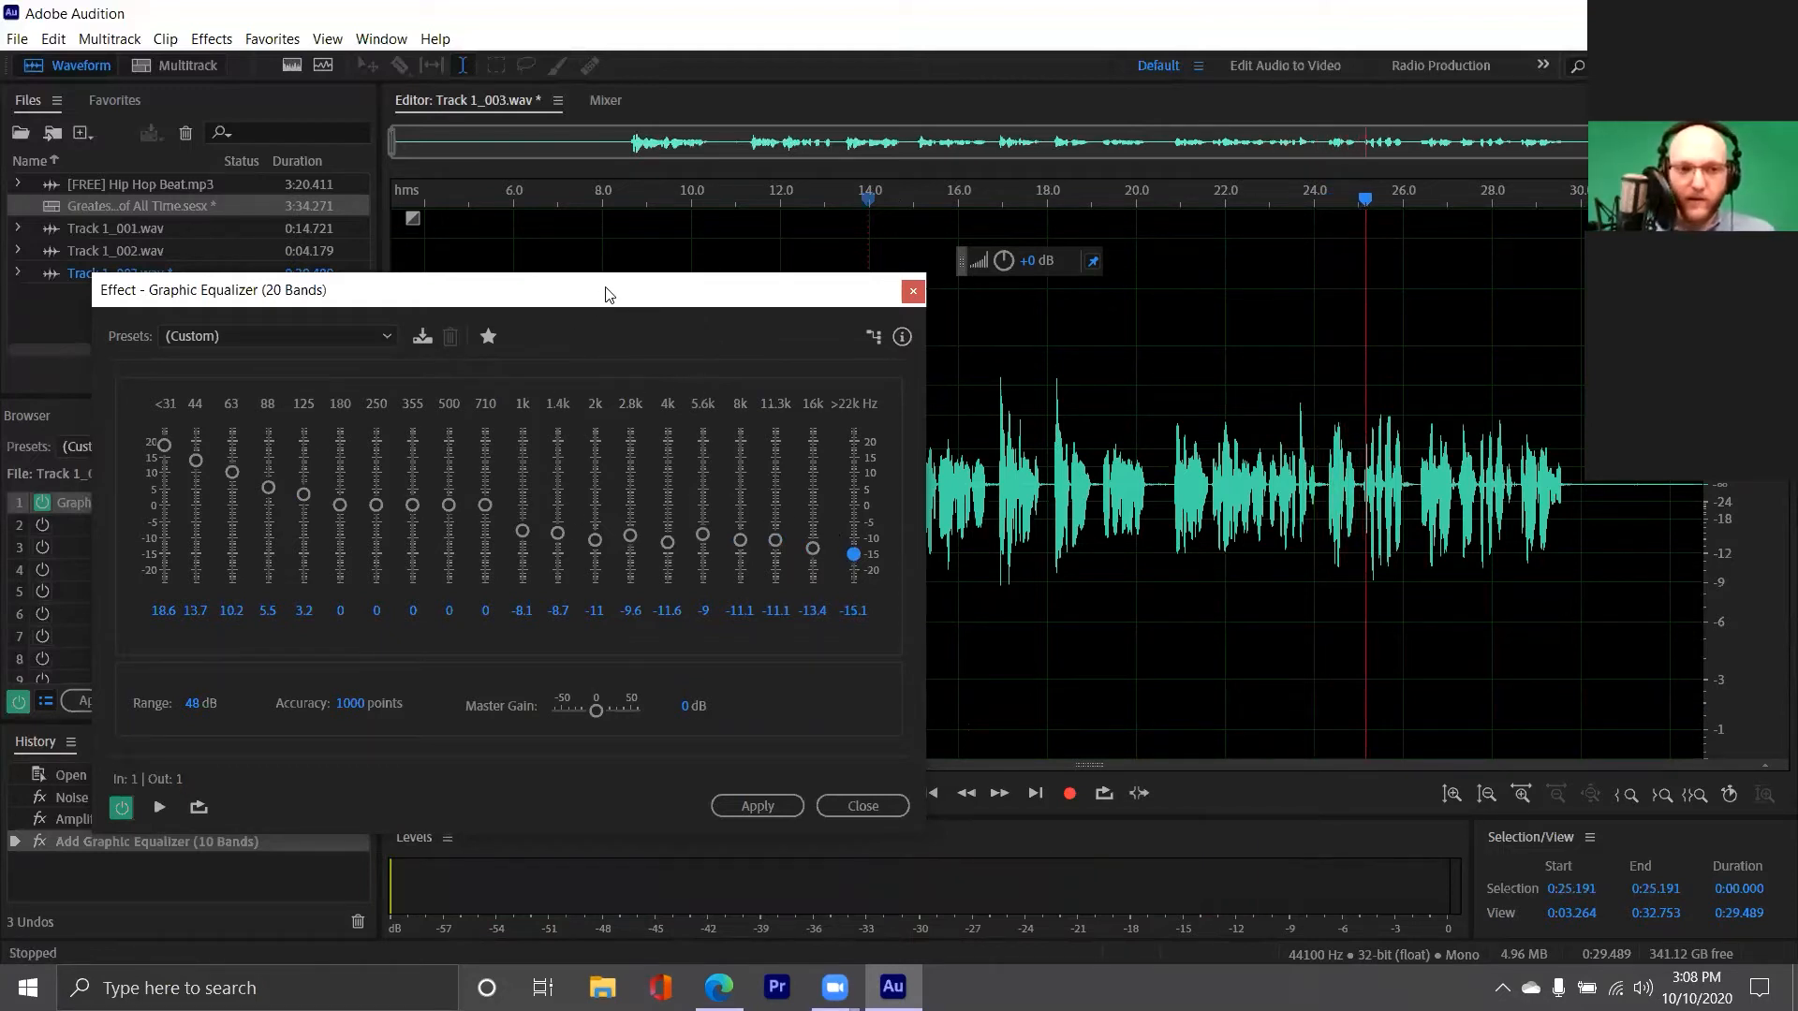
drag(607, 292, 745, 164)
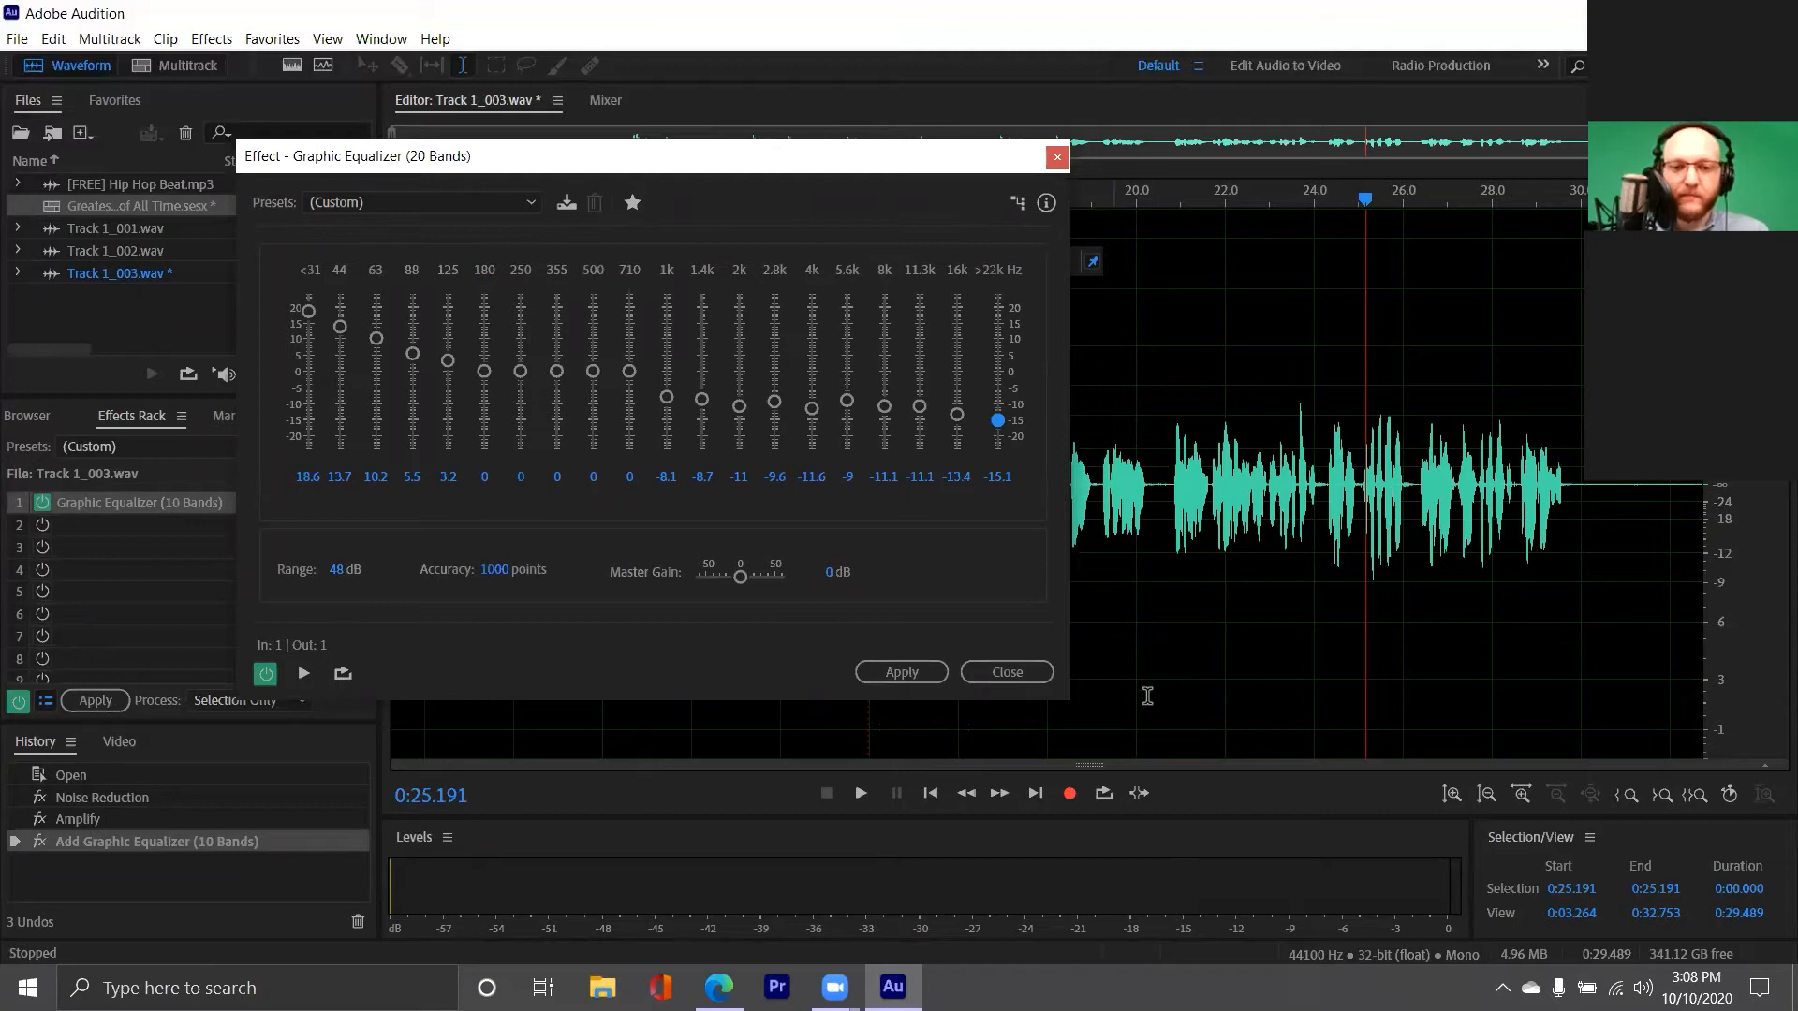
click(1008, 672)
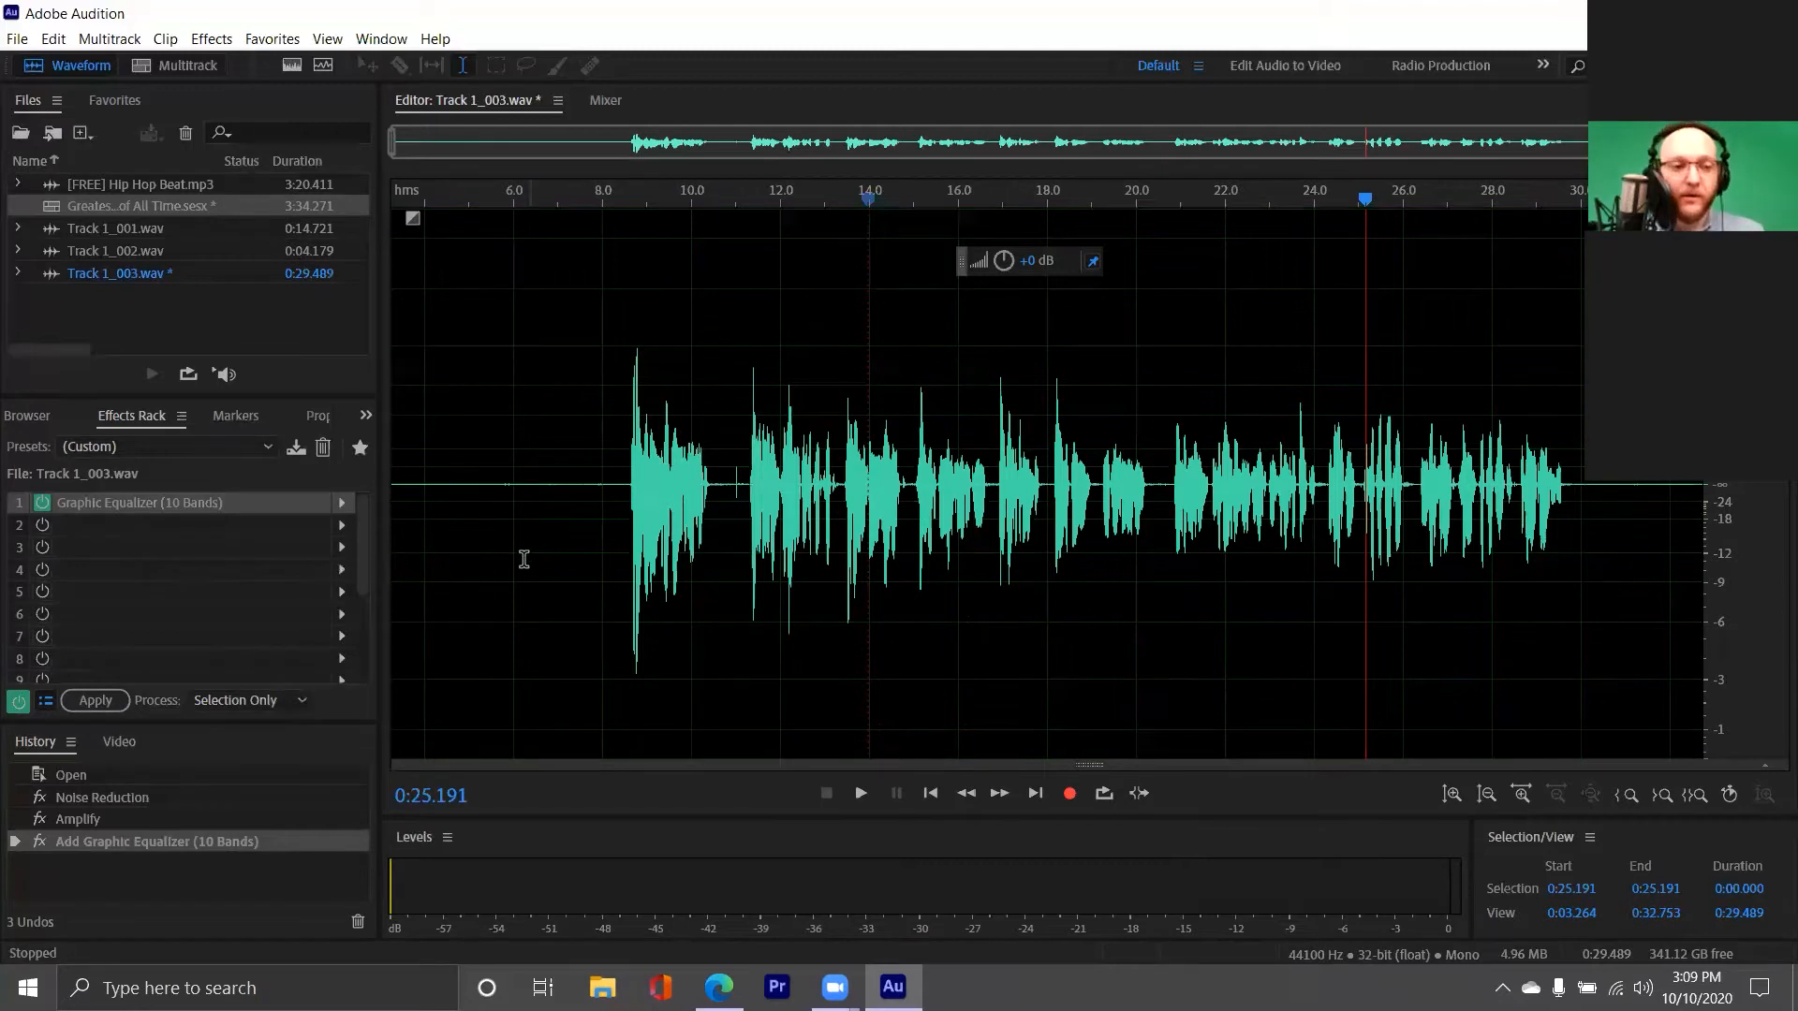
Play the first vocal phrase from about 7.7 seconds and return the playhead to about 8 seconds
click(587, 464)
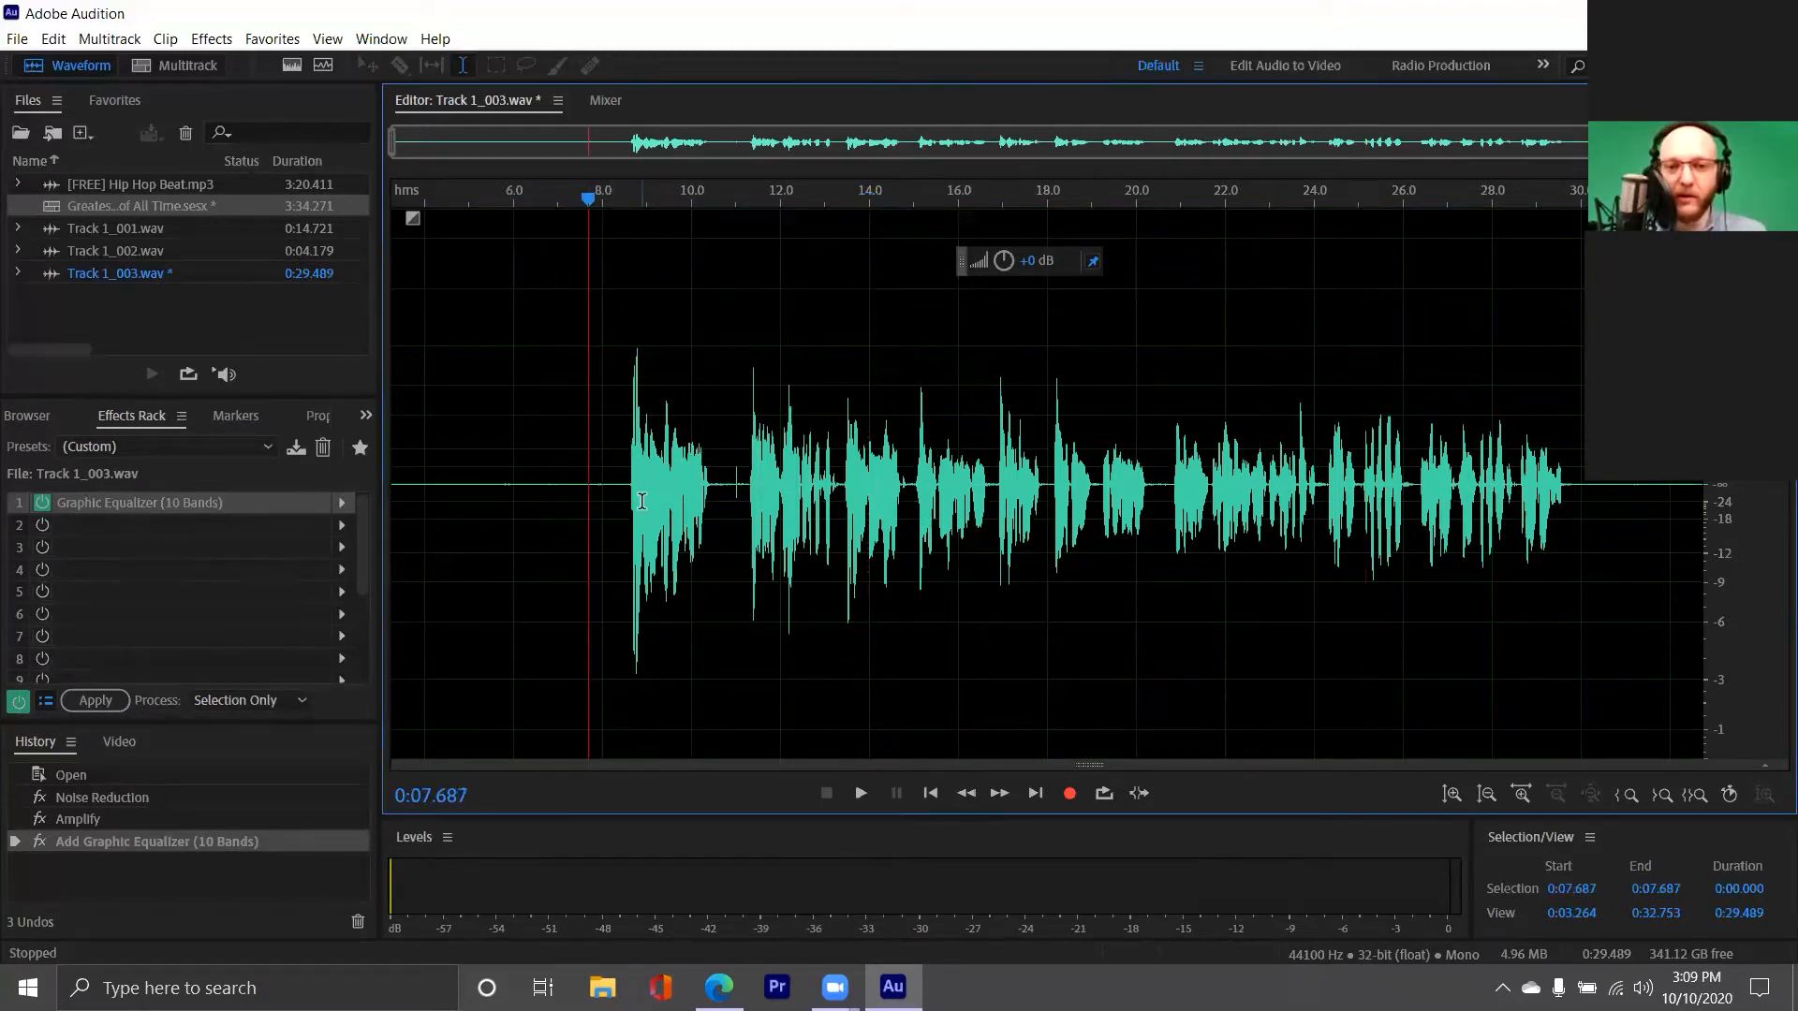
key(space)
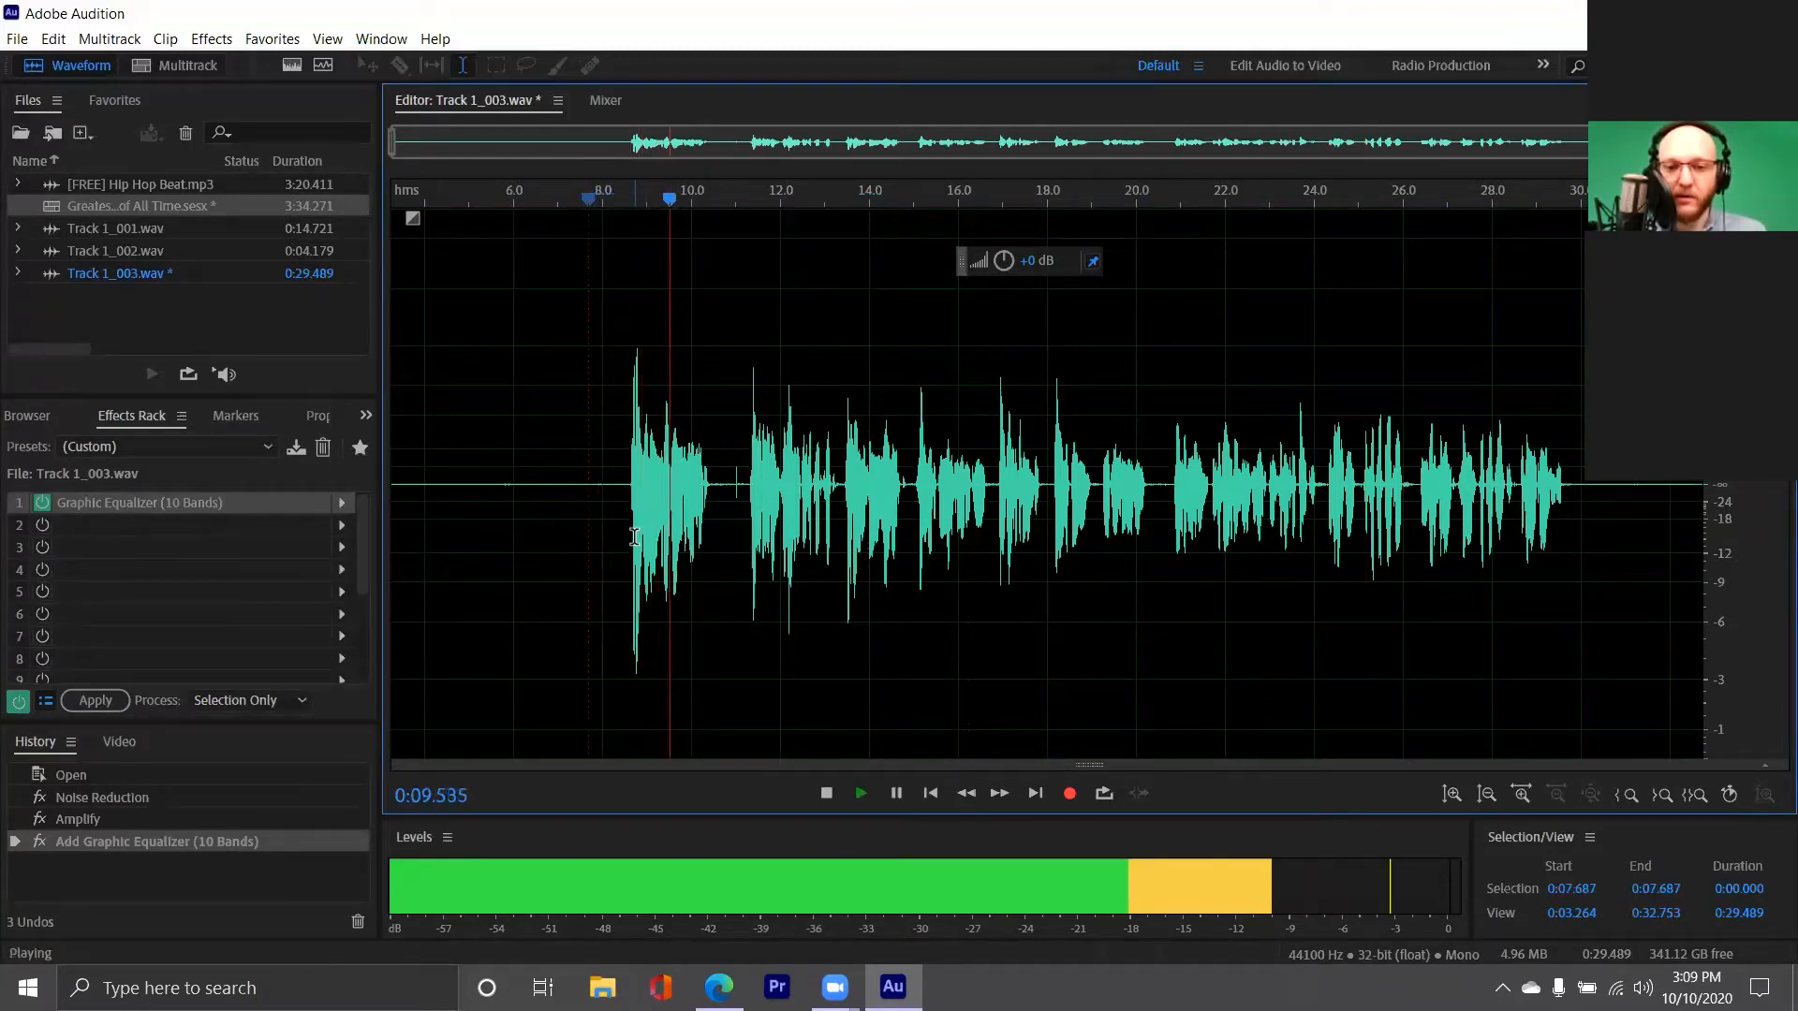
key(space)
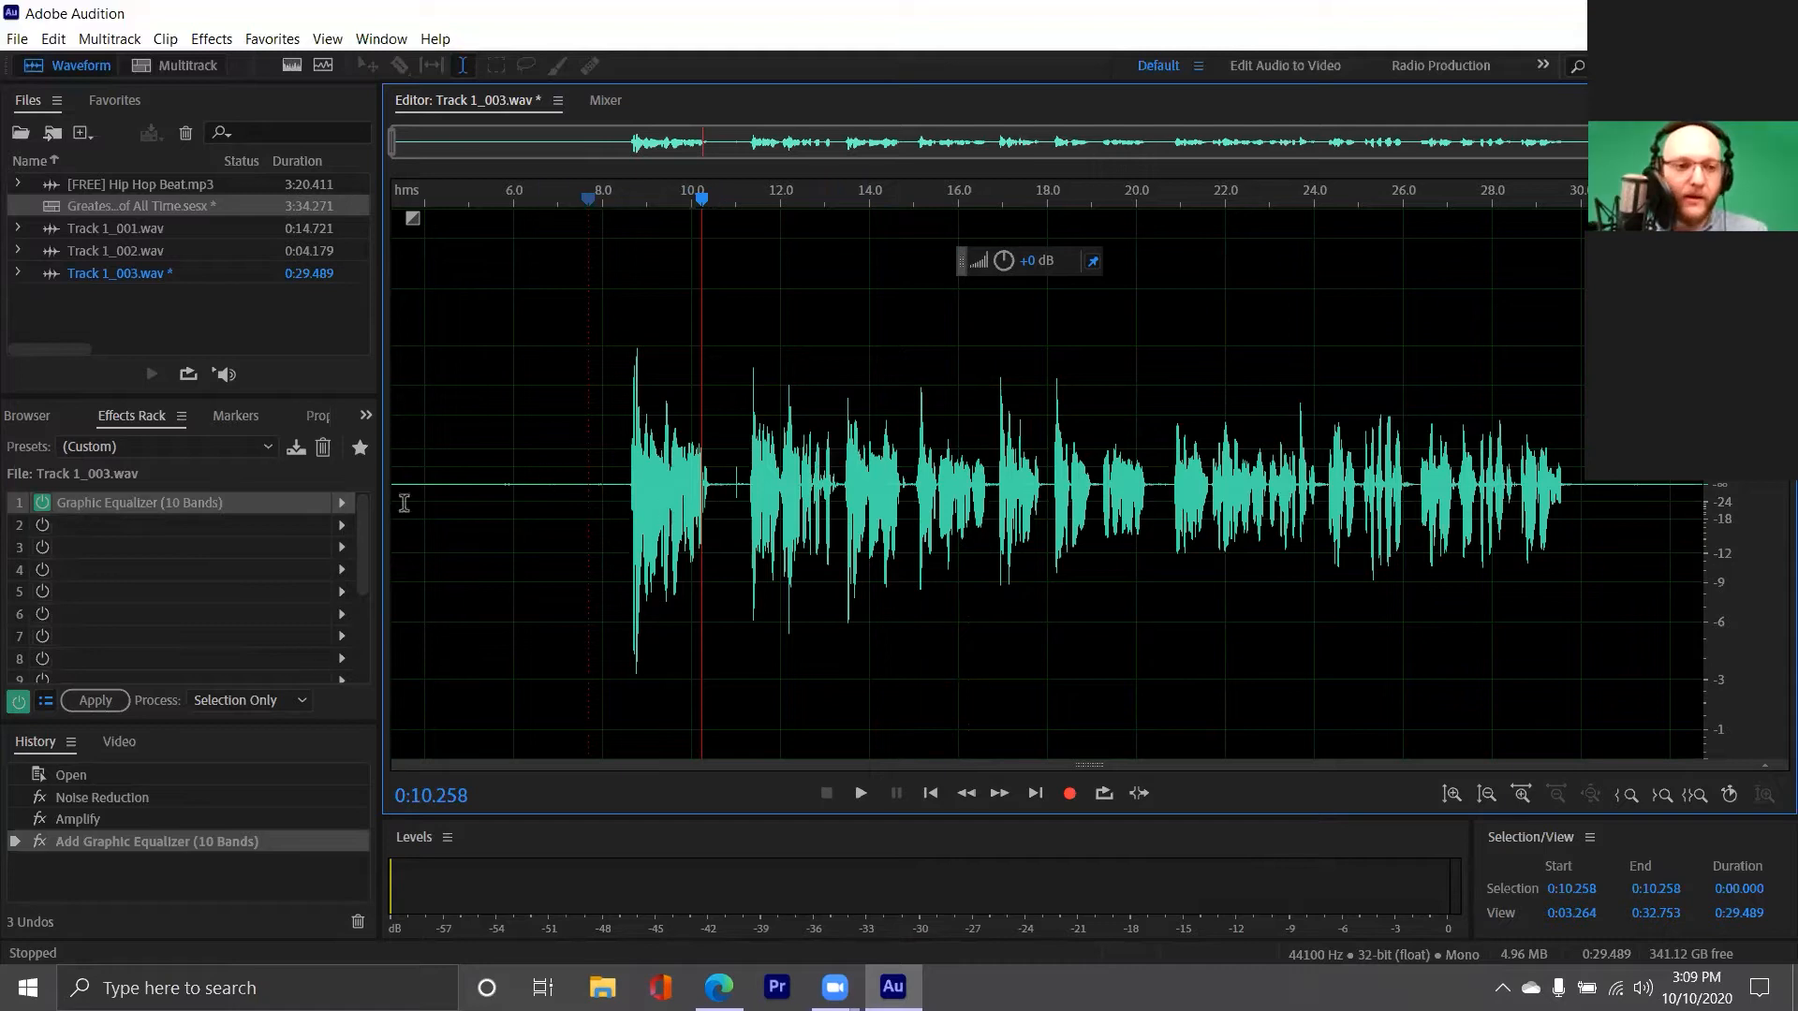
click(604, 441)
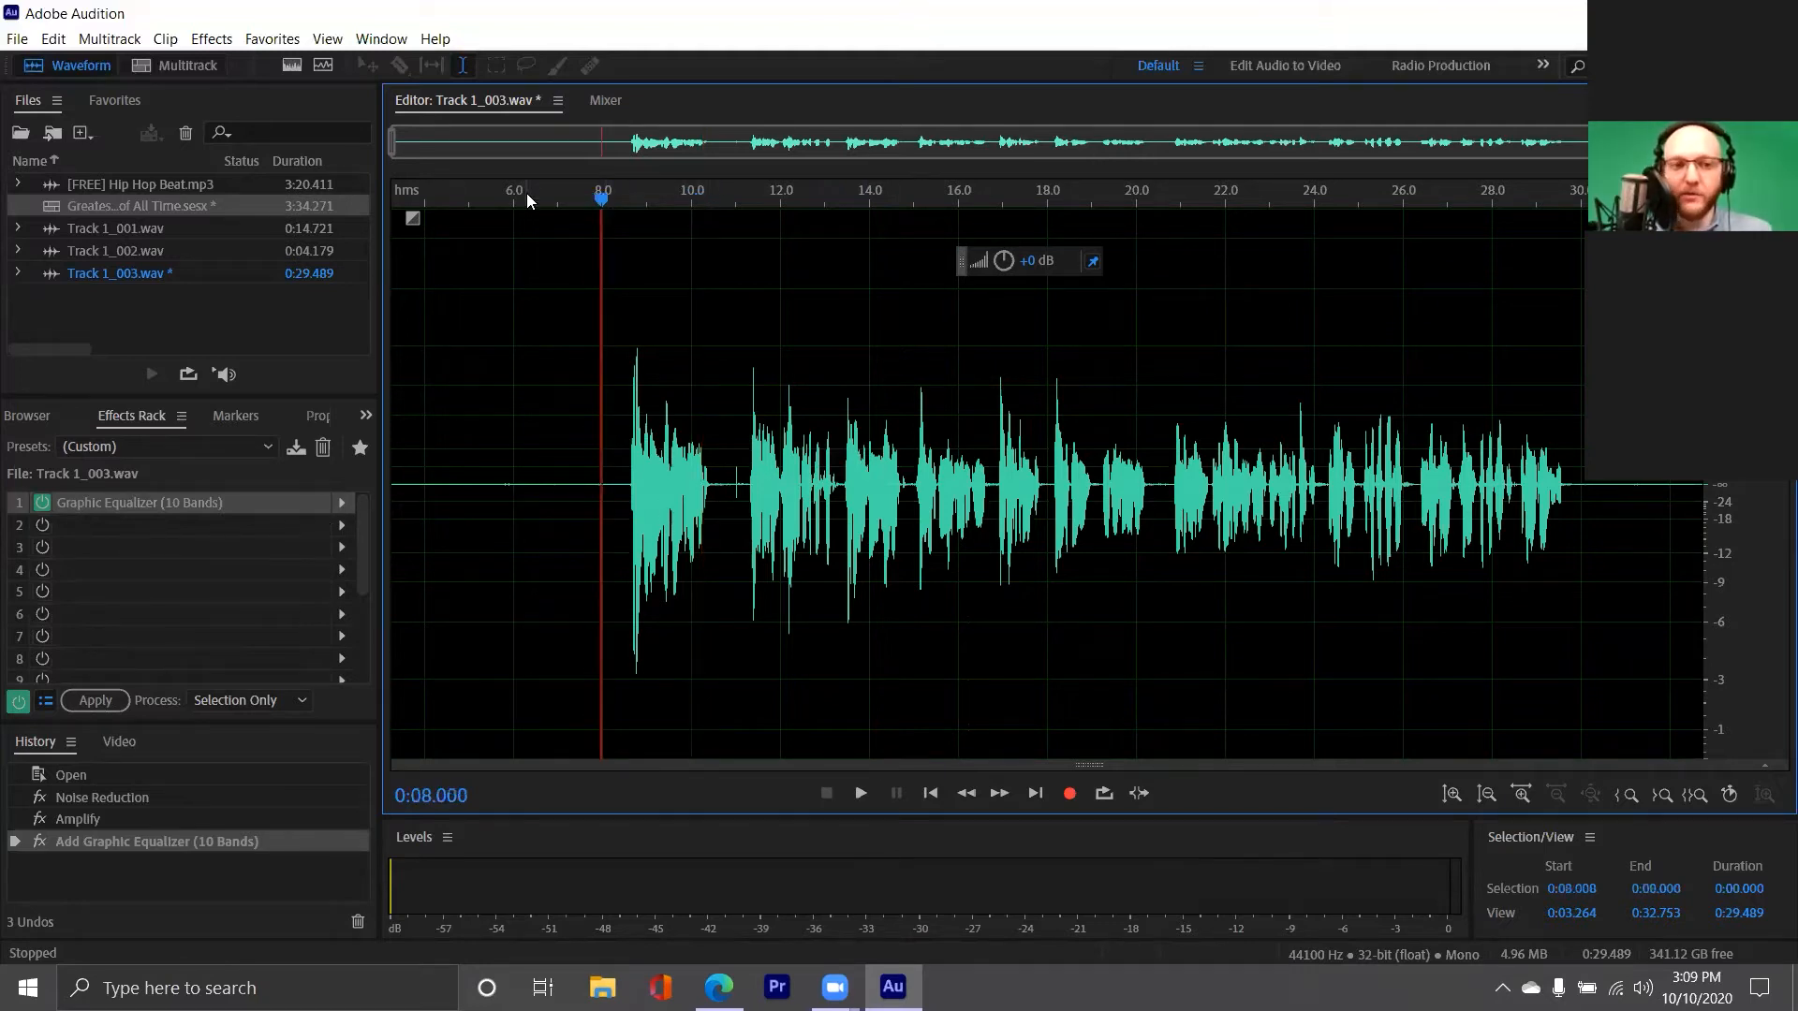
Select the vocal from about 11.1 to 20.8 seconds, open the Notch Filter for it and examine its presets without applying
drag(739, 458, 1172, 496)
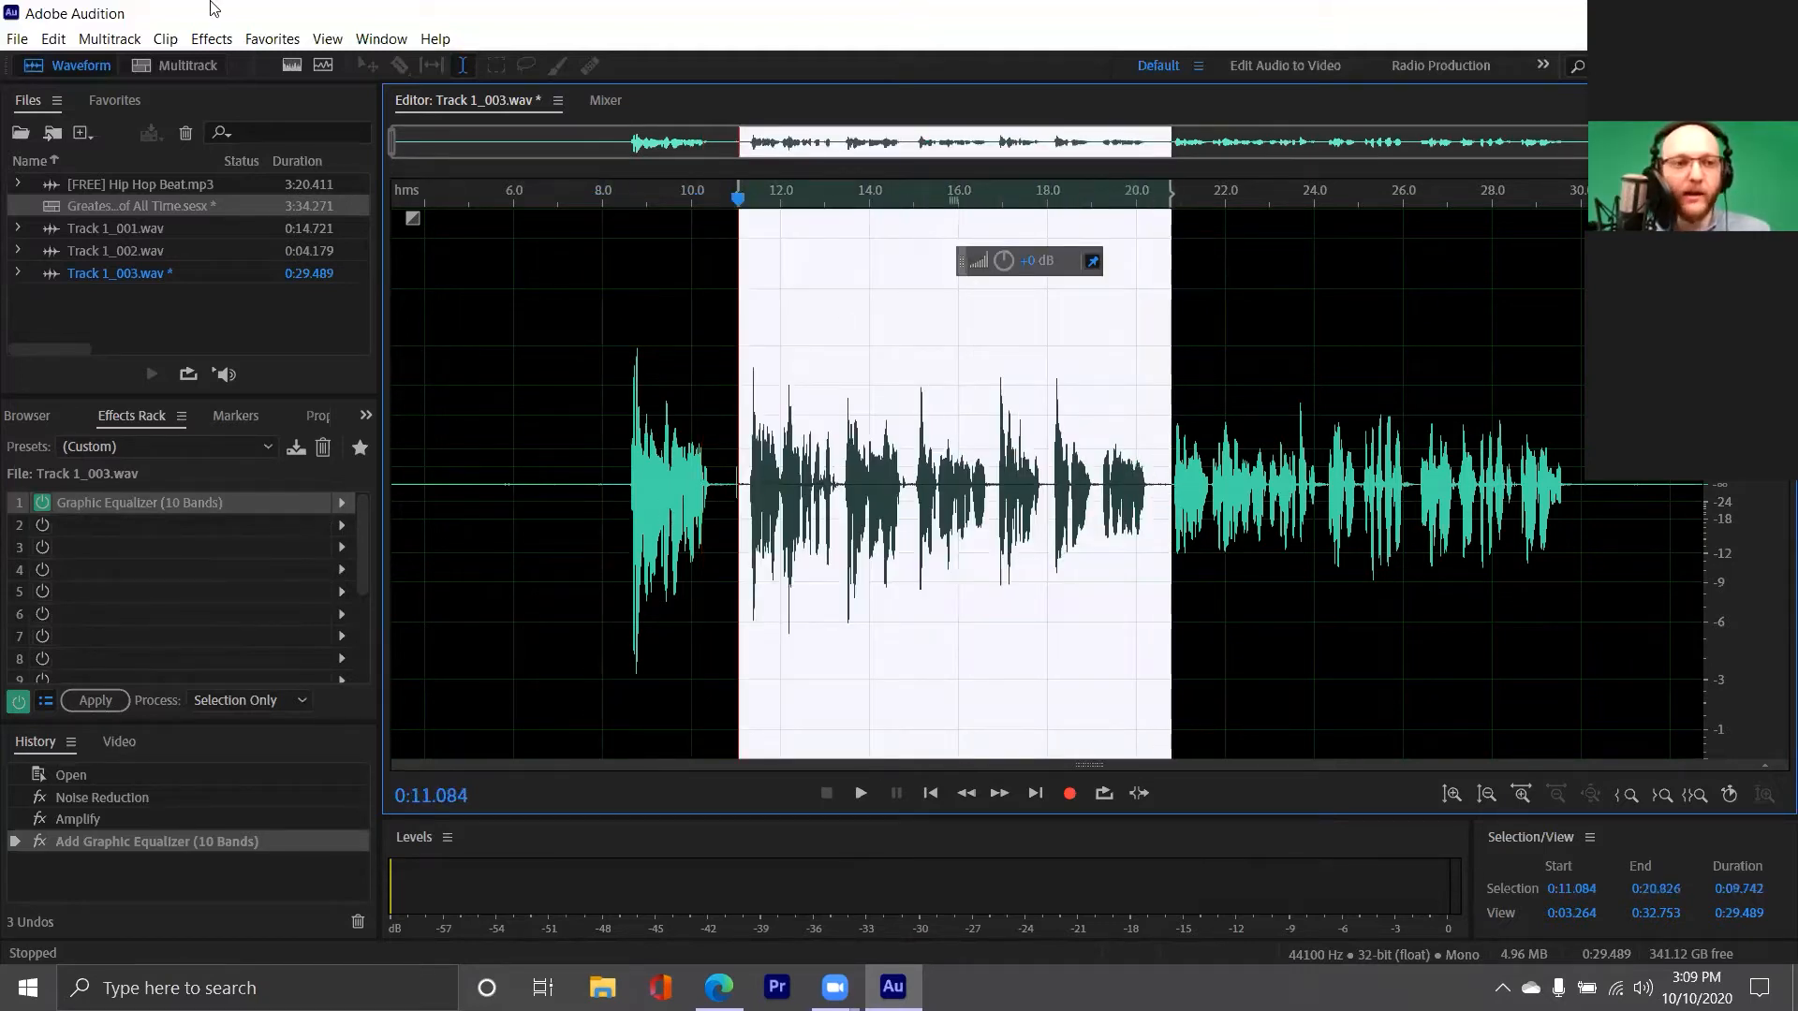
click(212, 38)
mouse_move(303, 354)
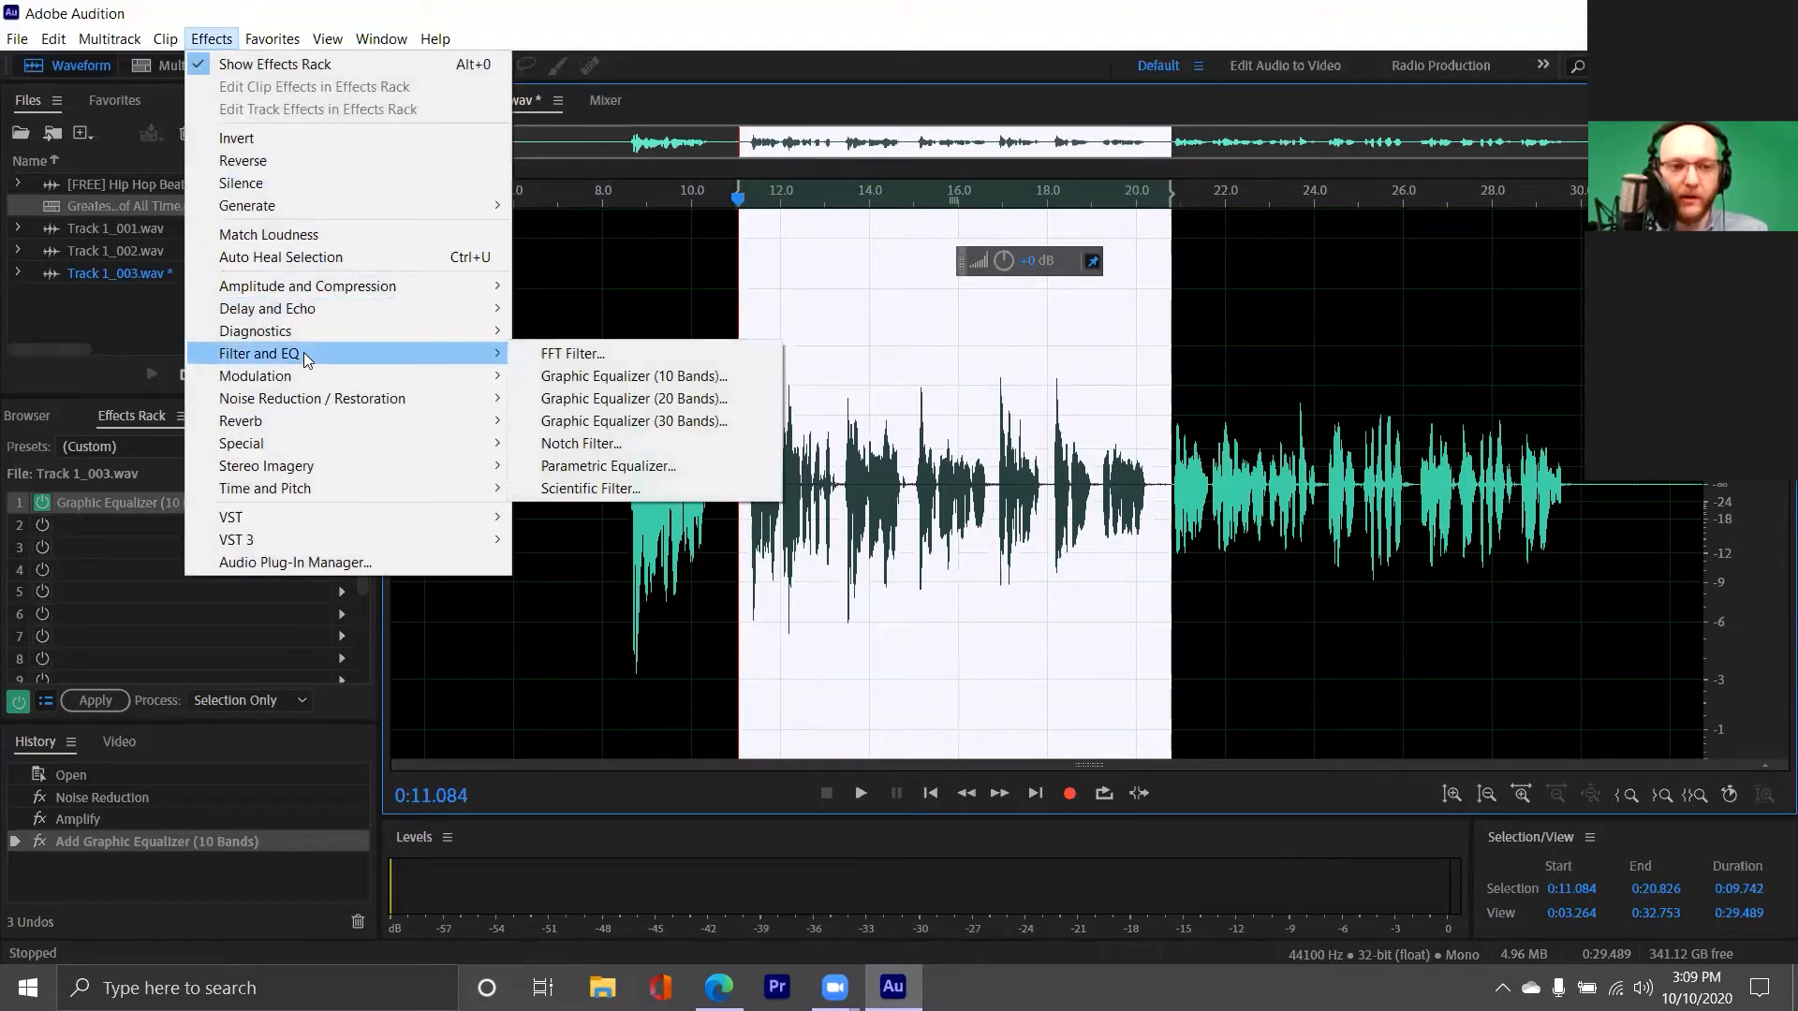
click(631, 443)
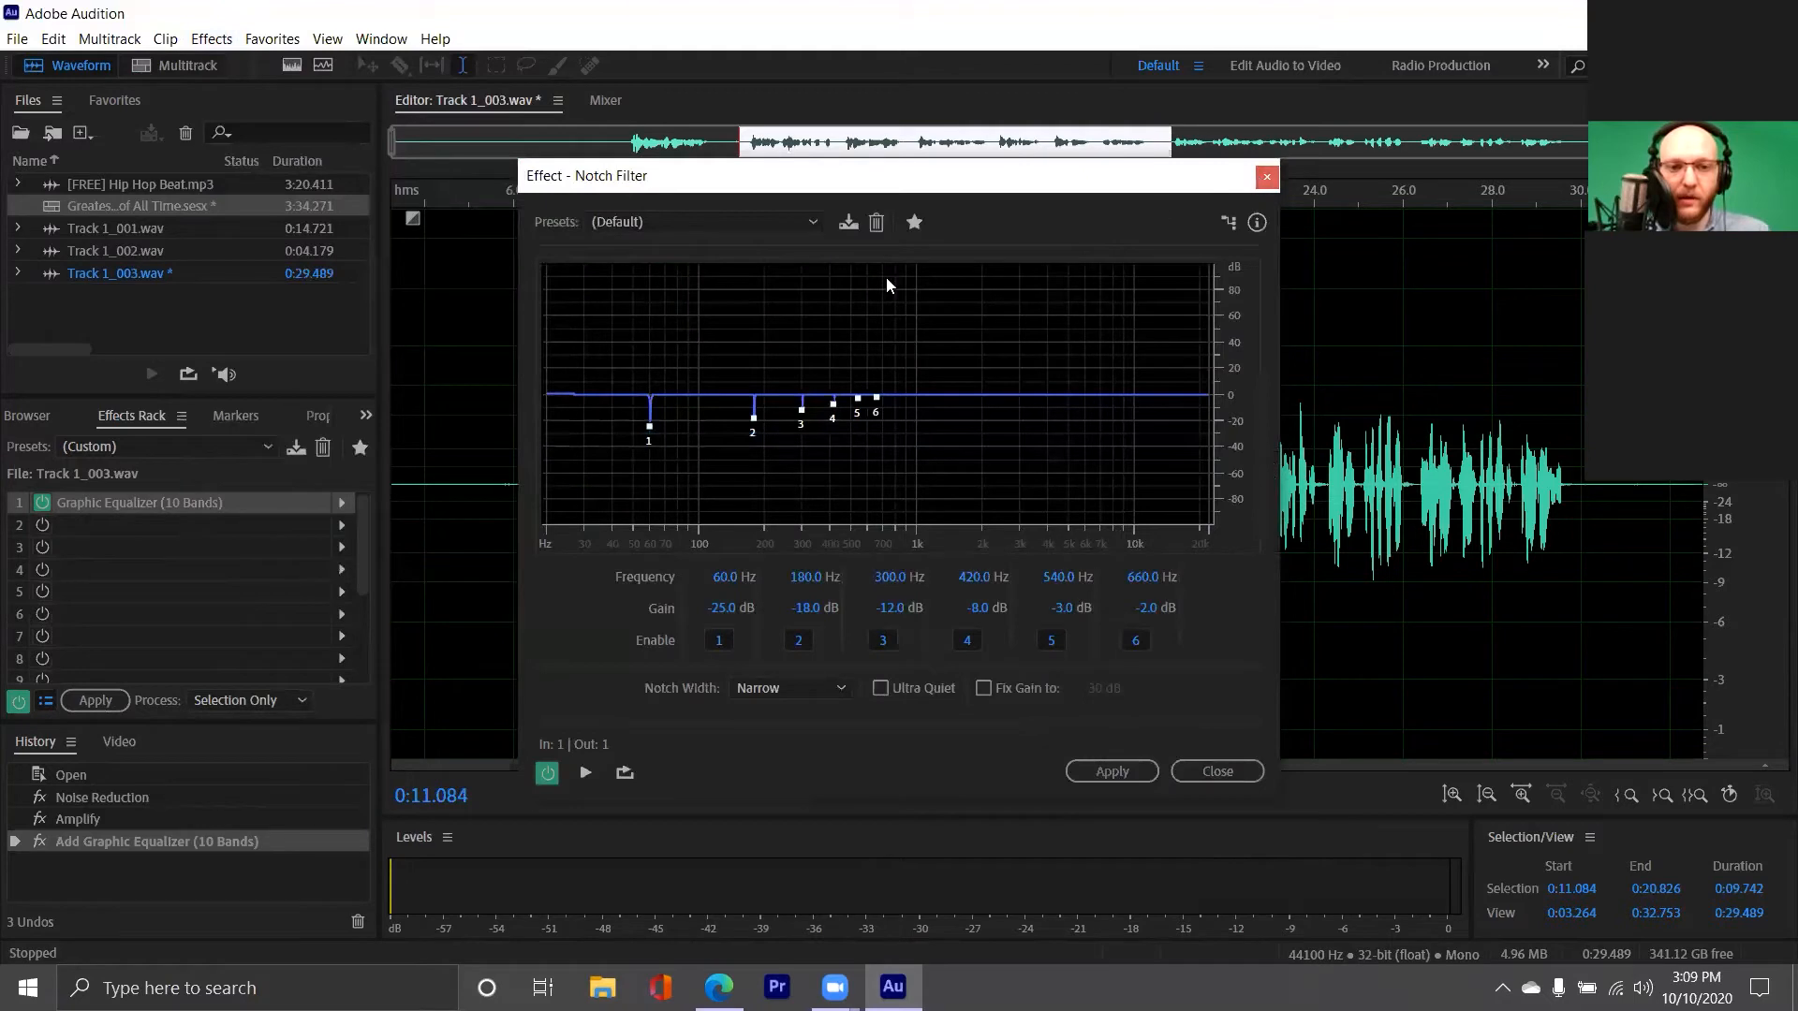
click(751, 228)
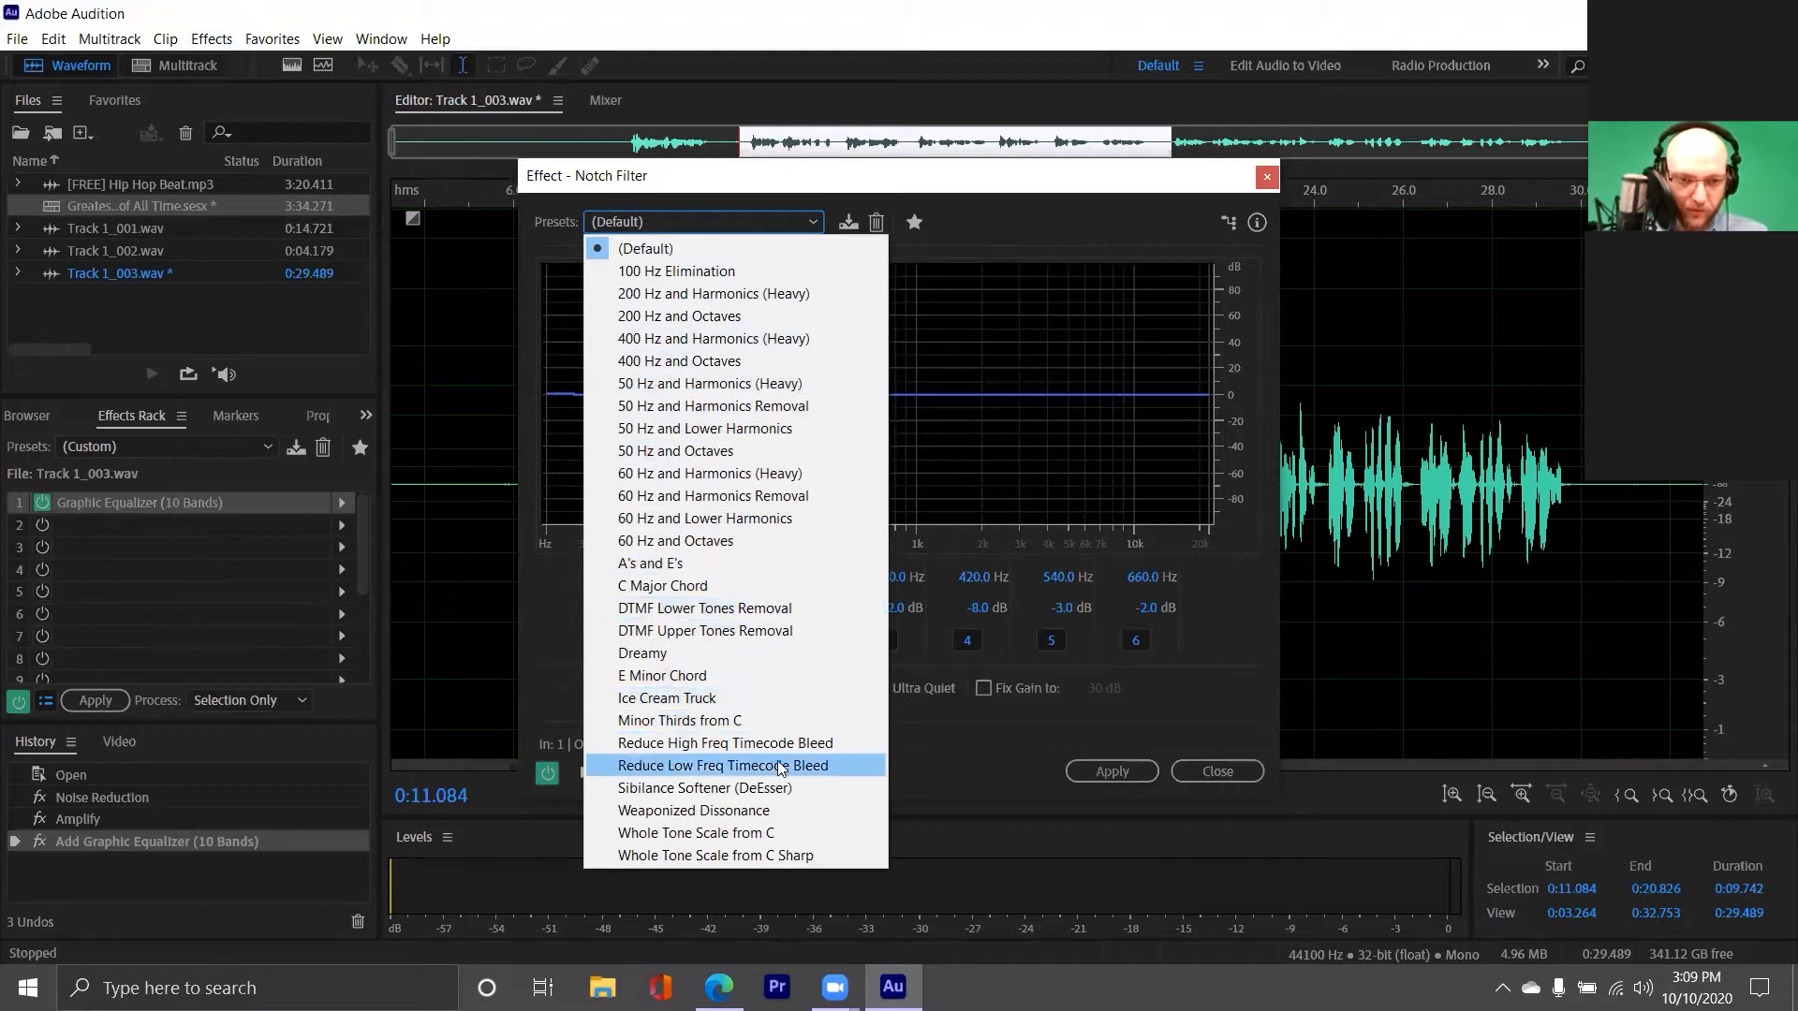
click(1267, 177)
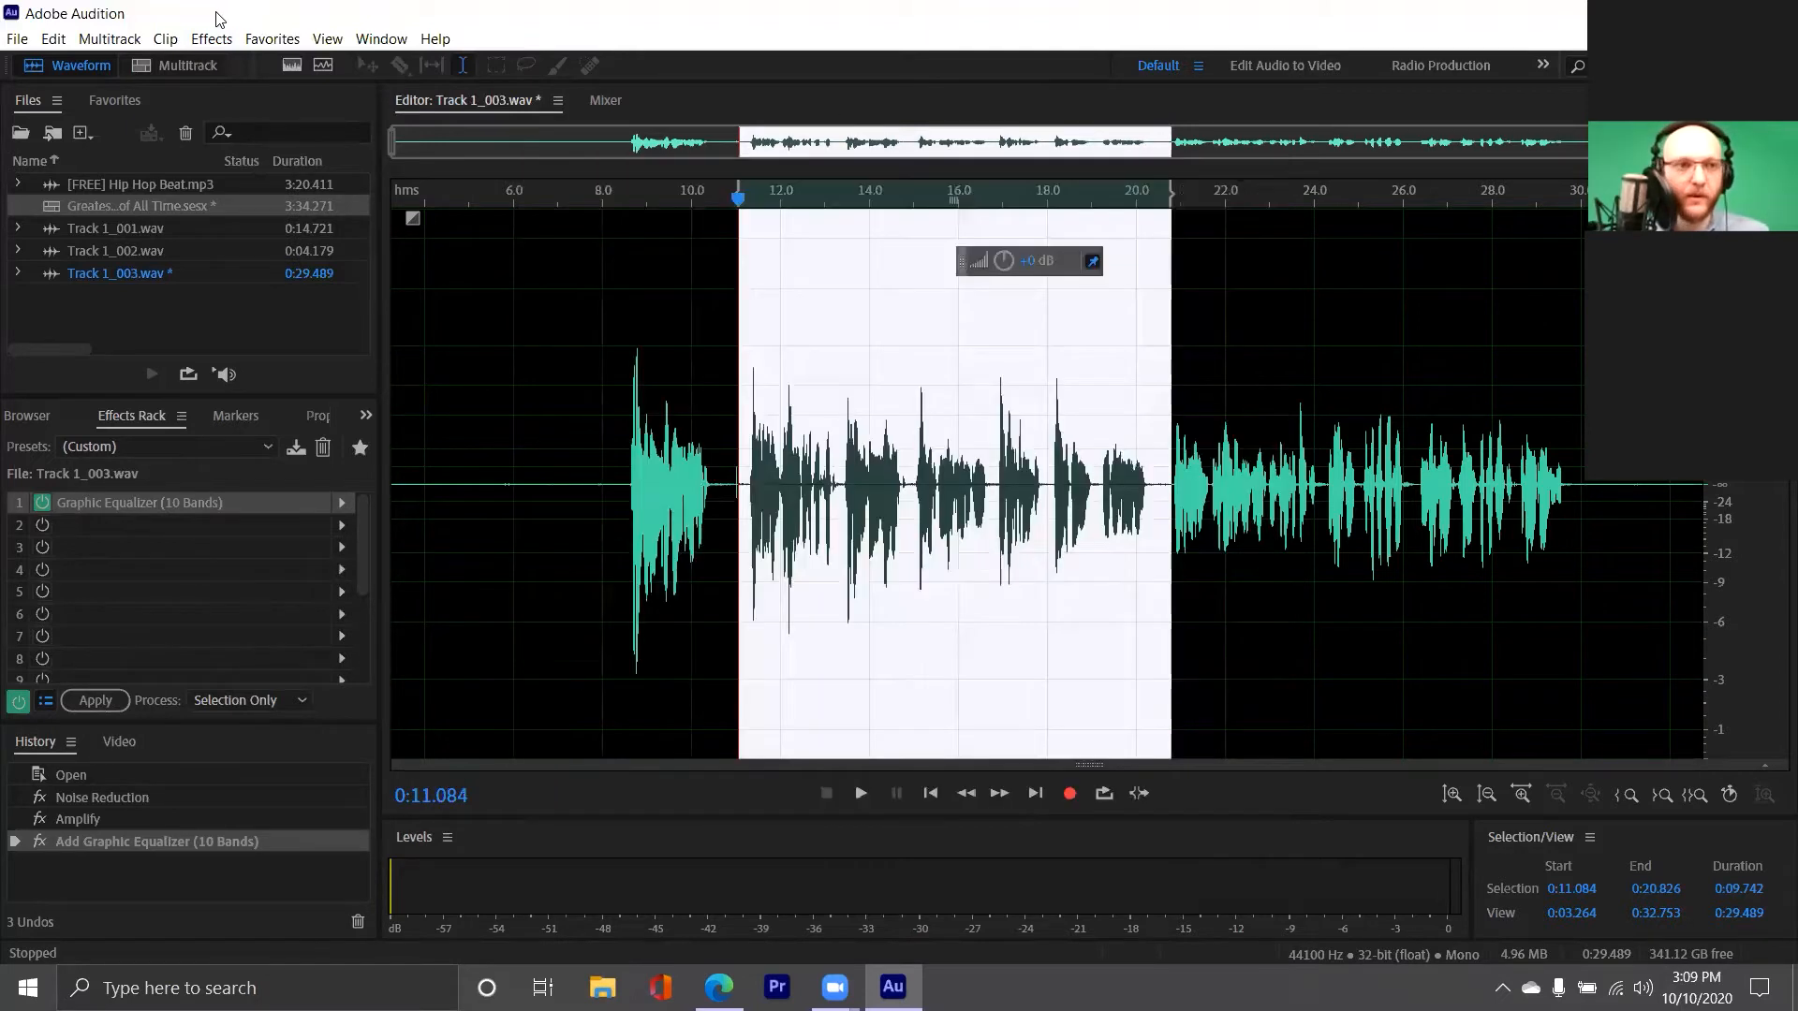
Open the Mastering effect for the selected vocal section and examine its list of presets
click(211, 38)
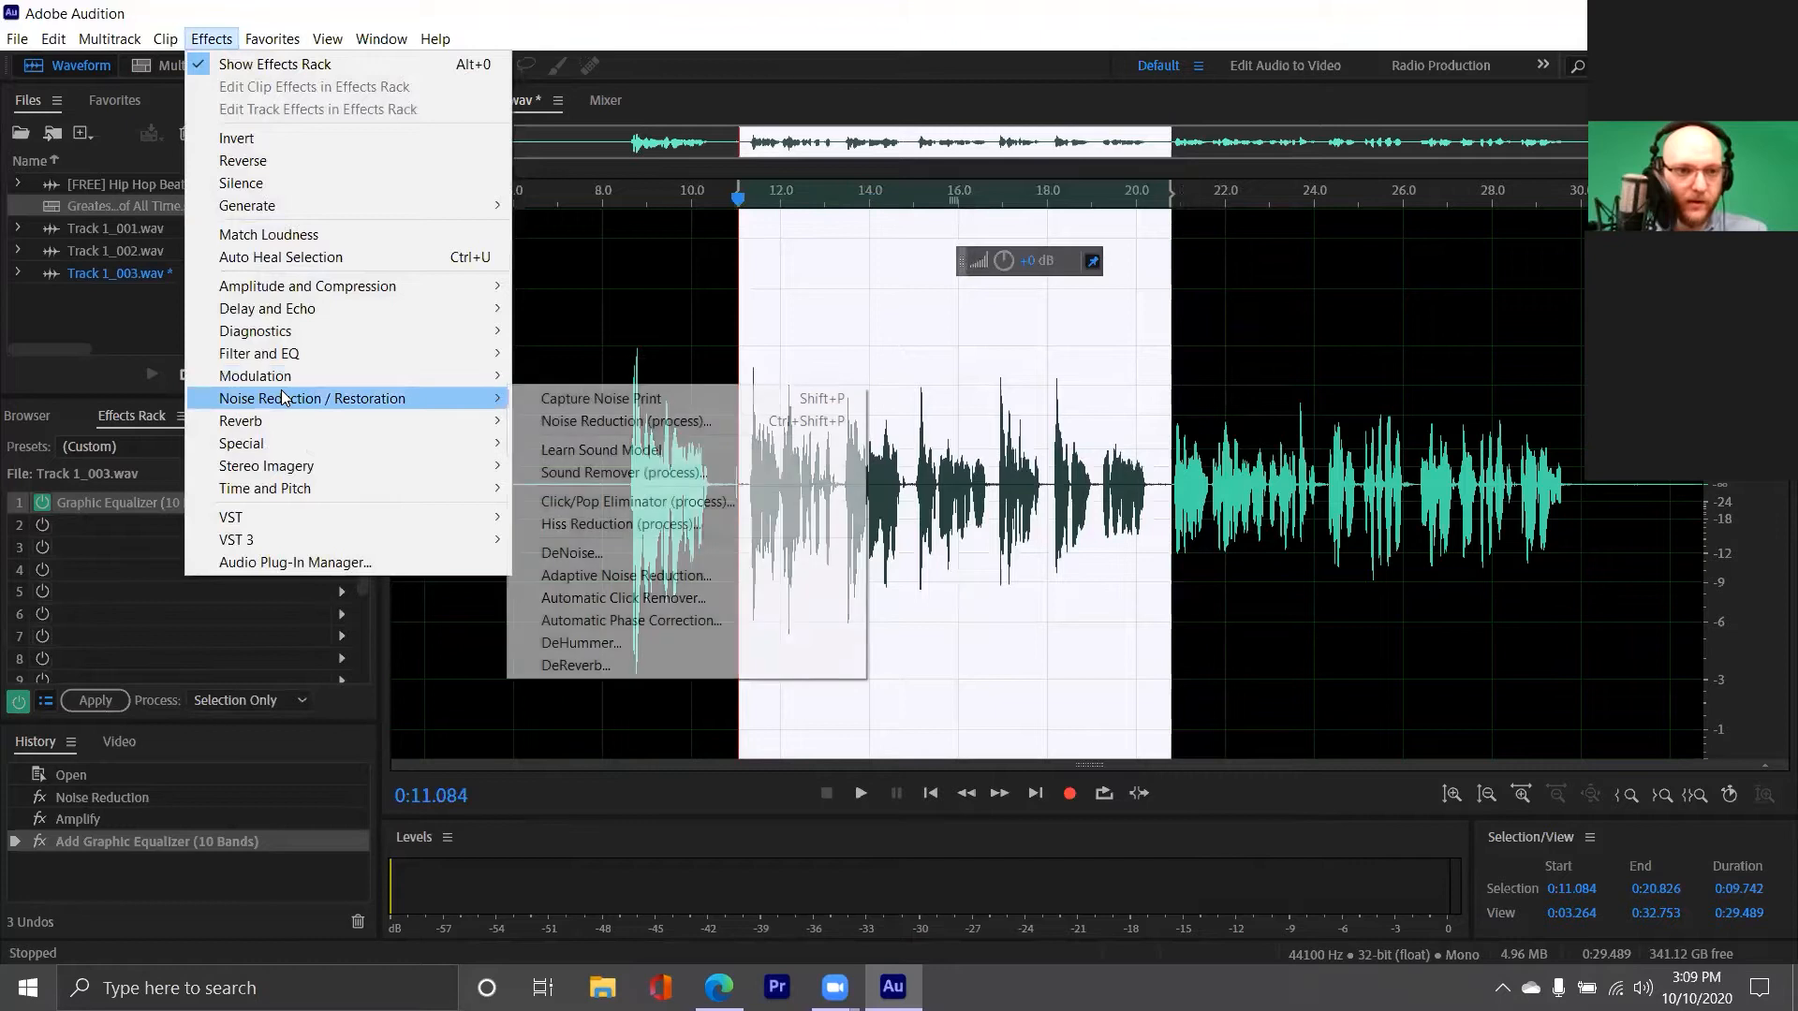
mouse_move(329, 346)
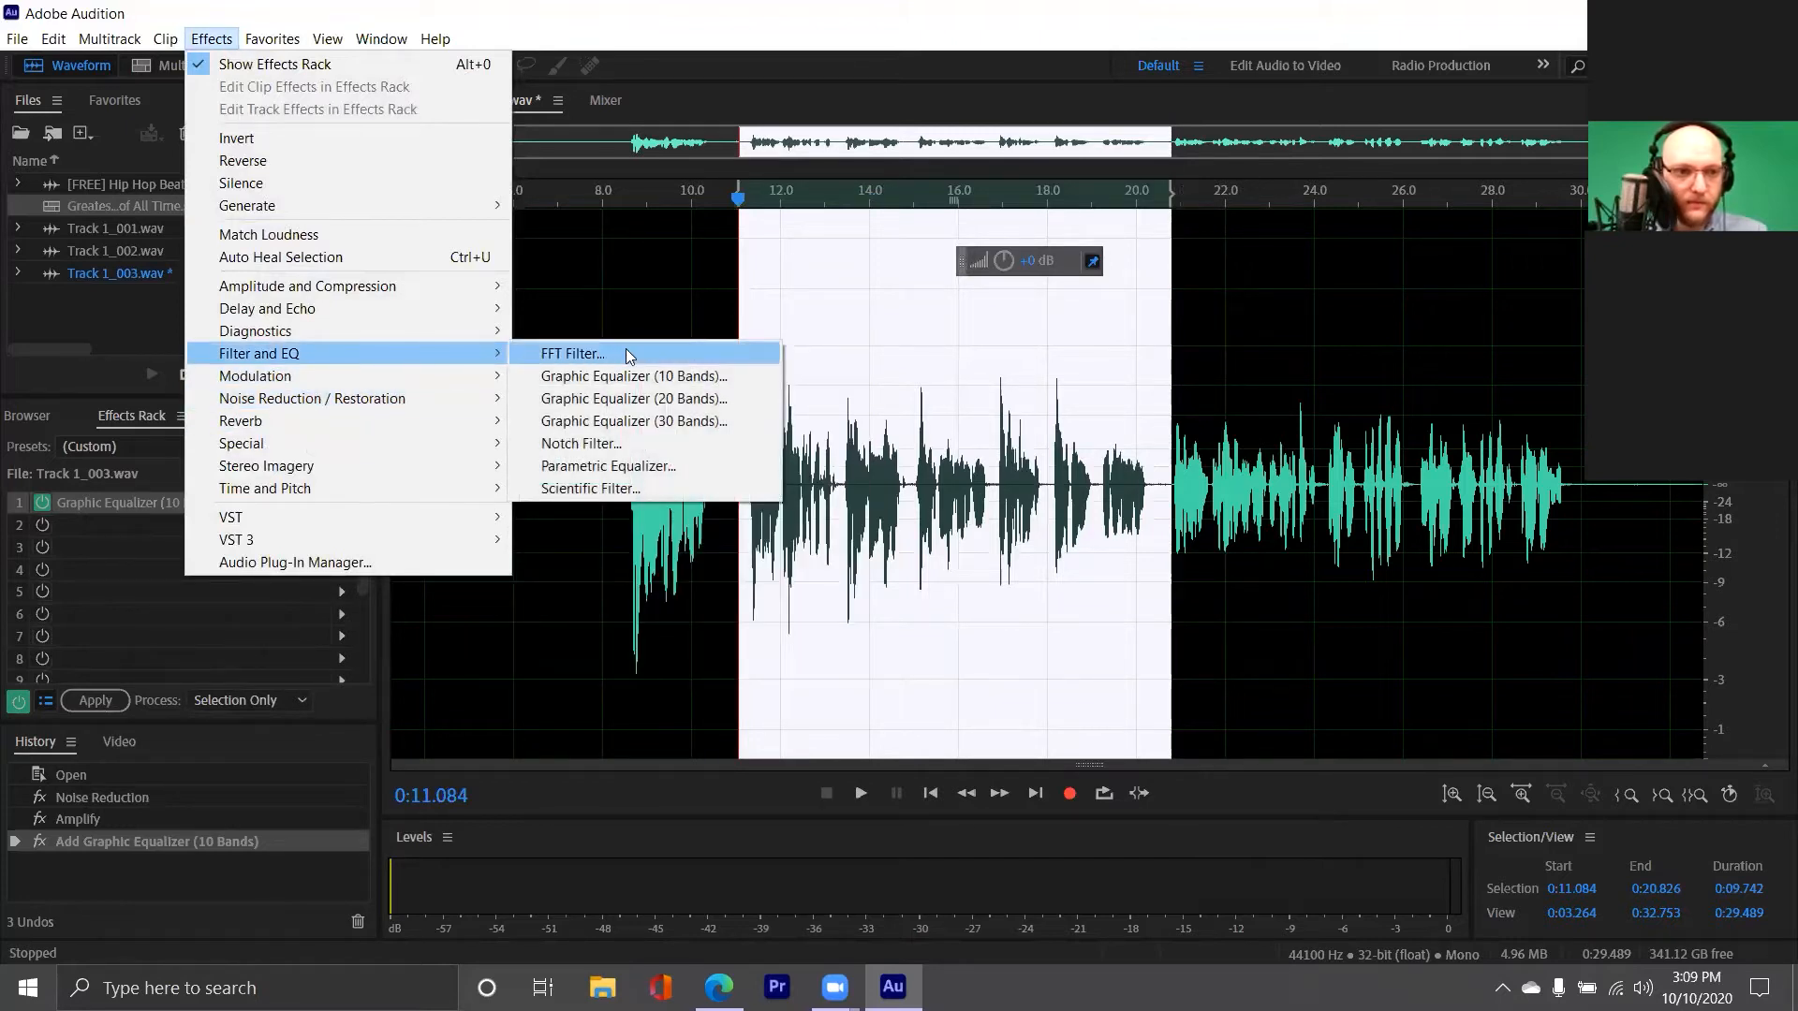
mouse_move(313, 485)
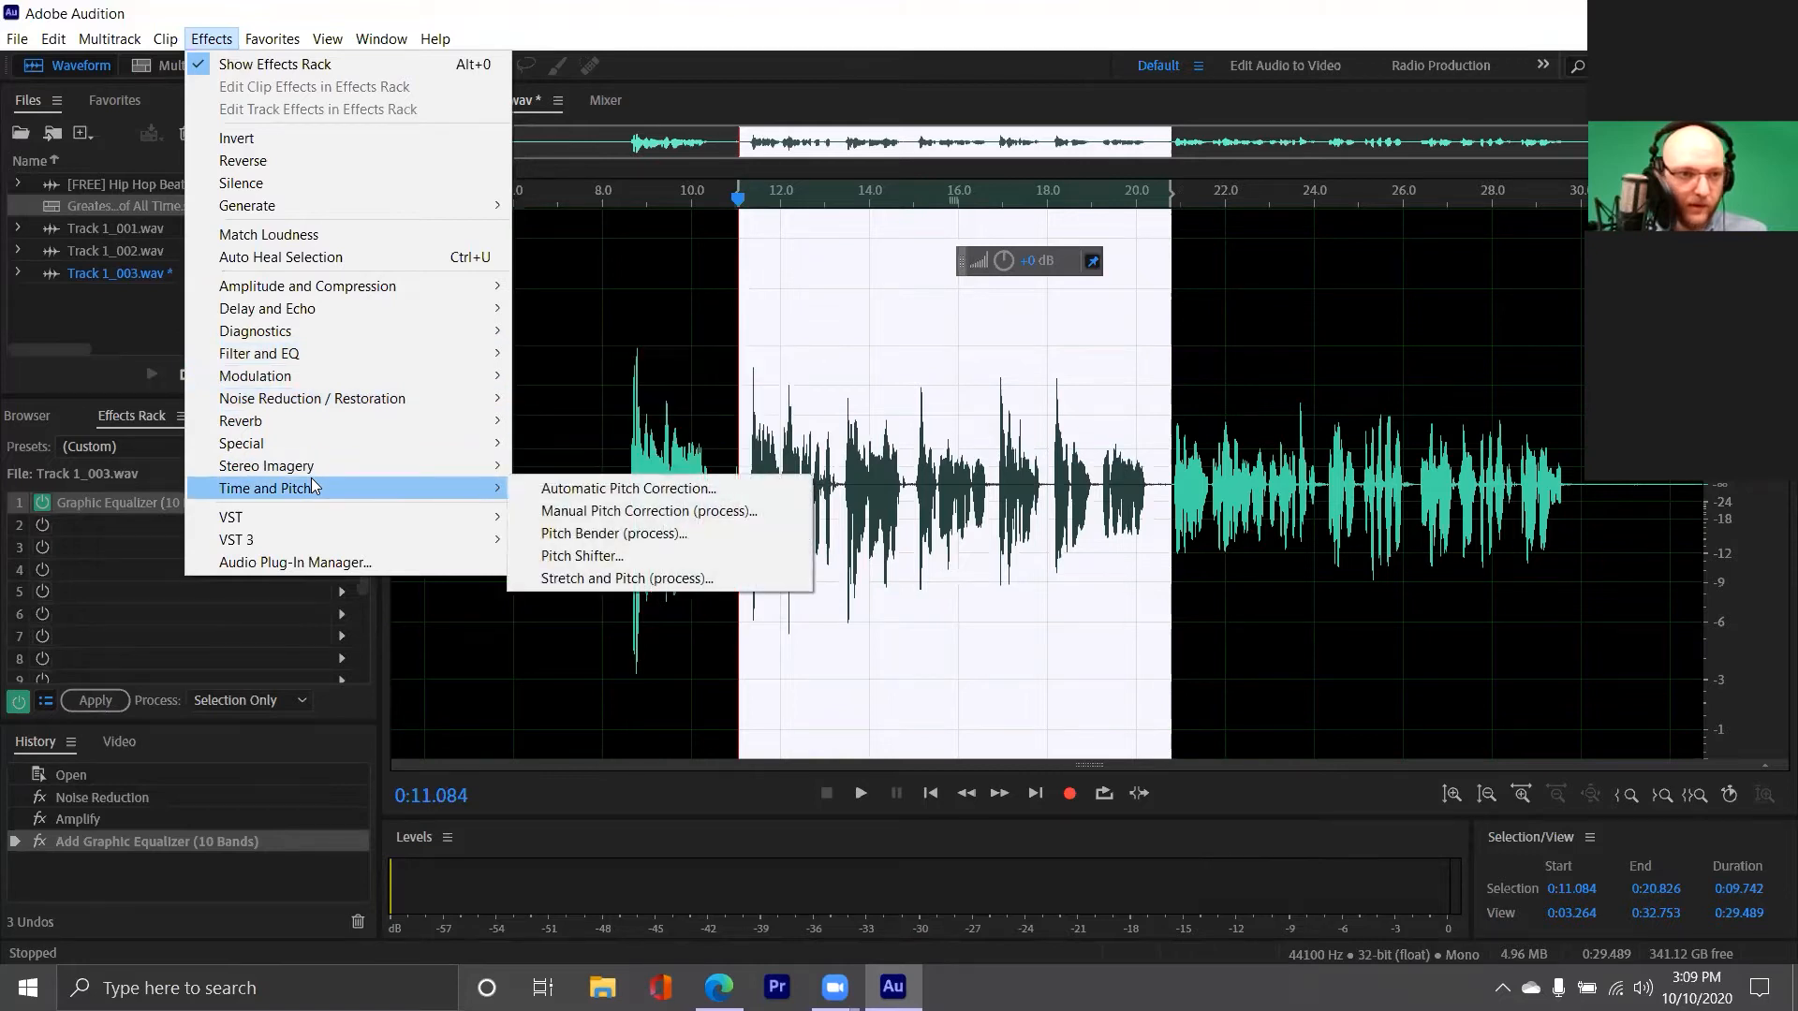
mouse_move(318, 446)
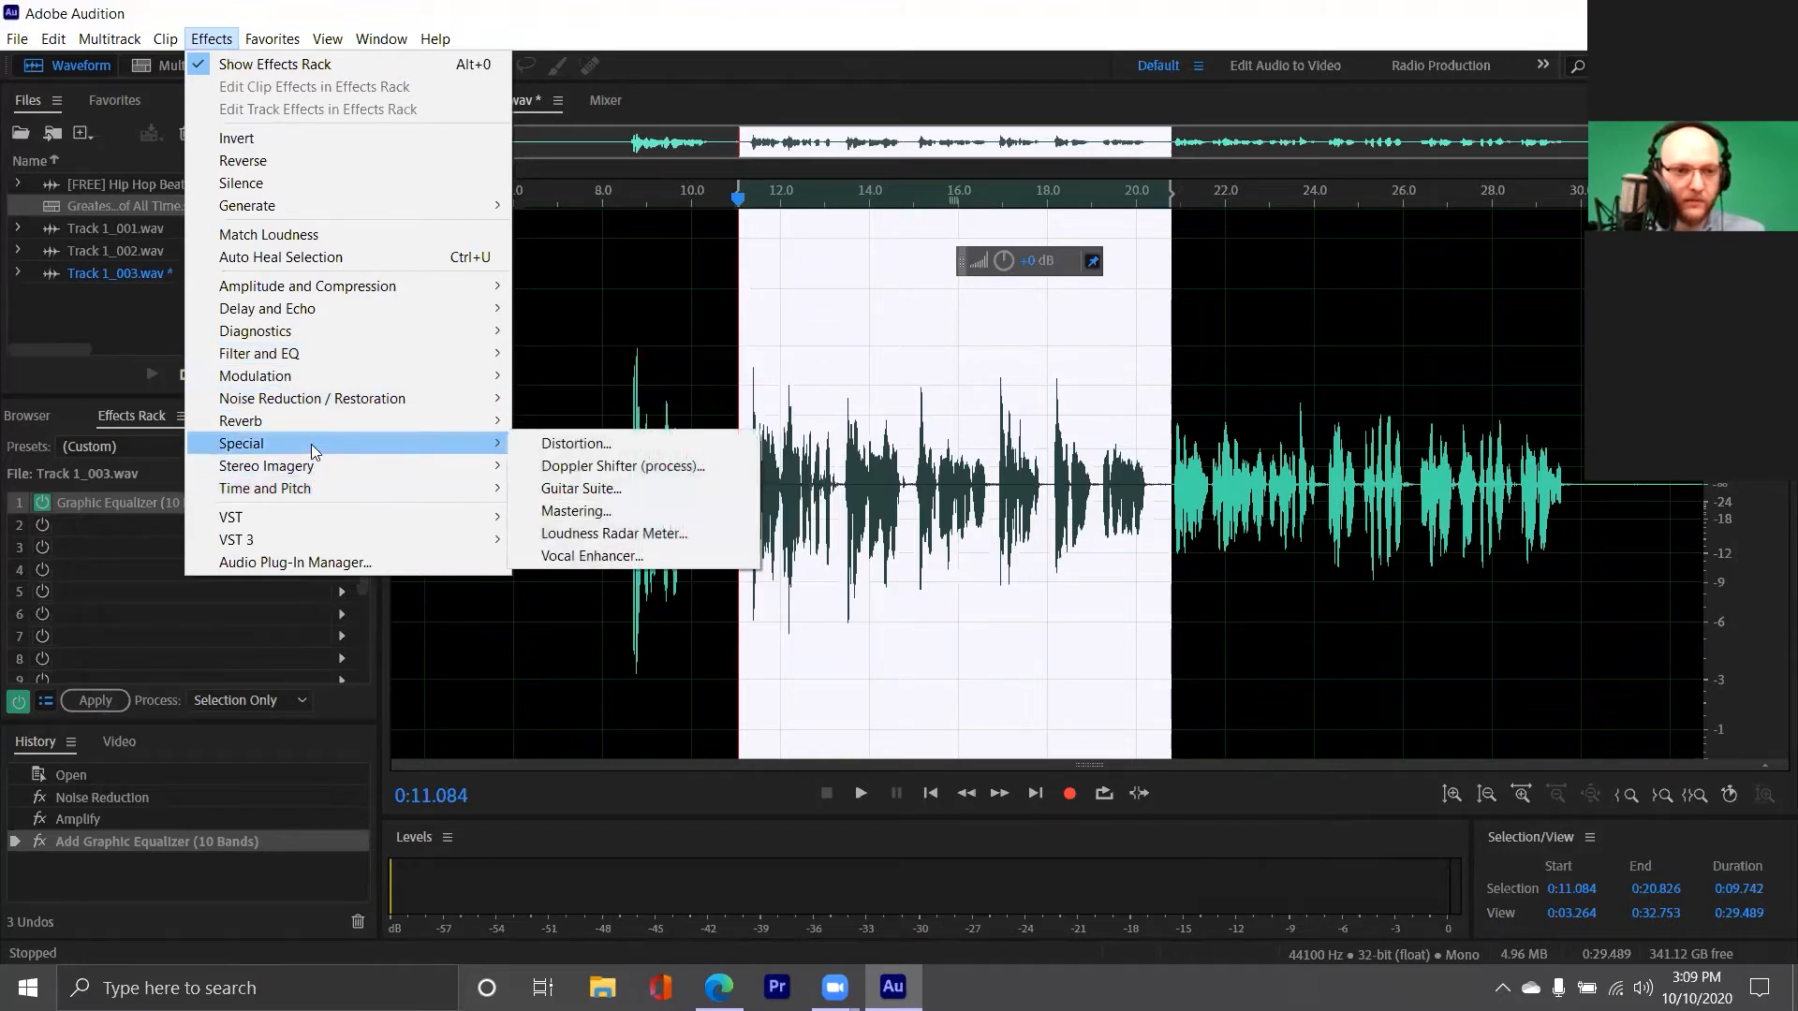
click(567, 510)
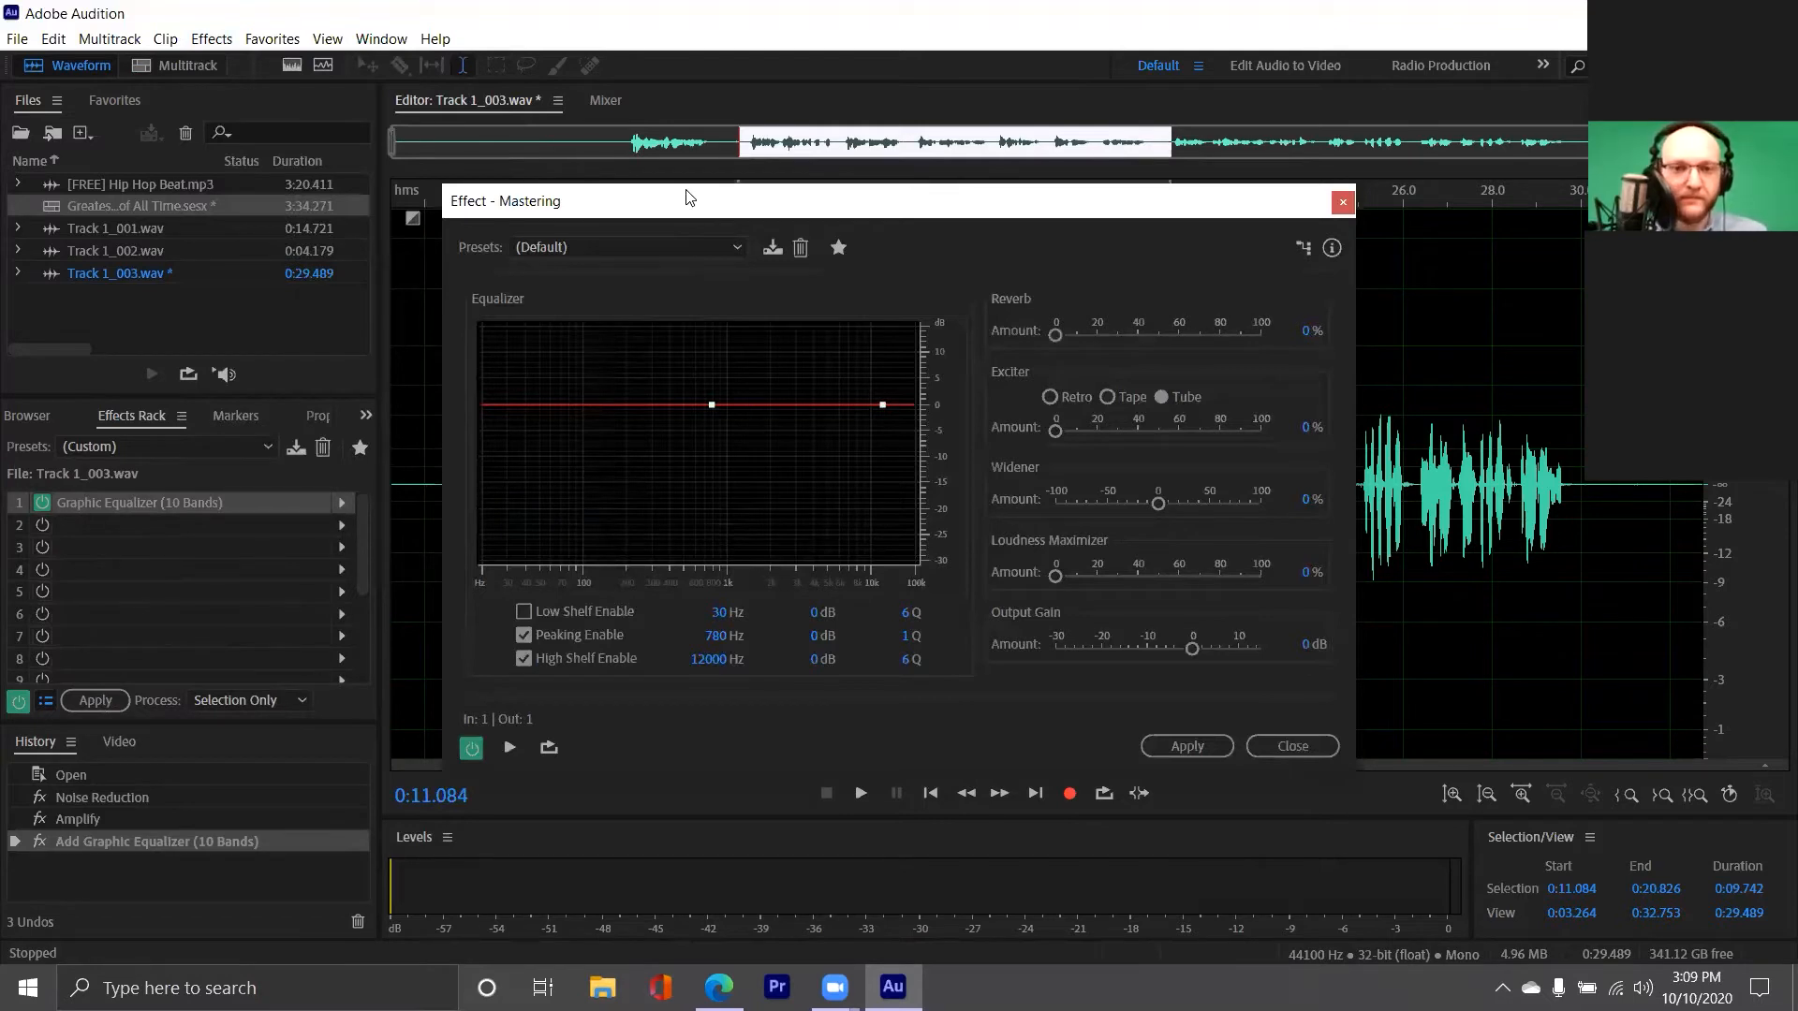
drag(686, 197, 312, 320)
click(300, 370)
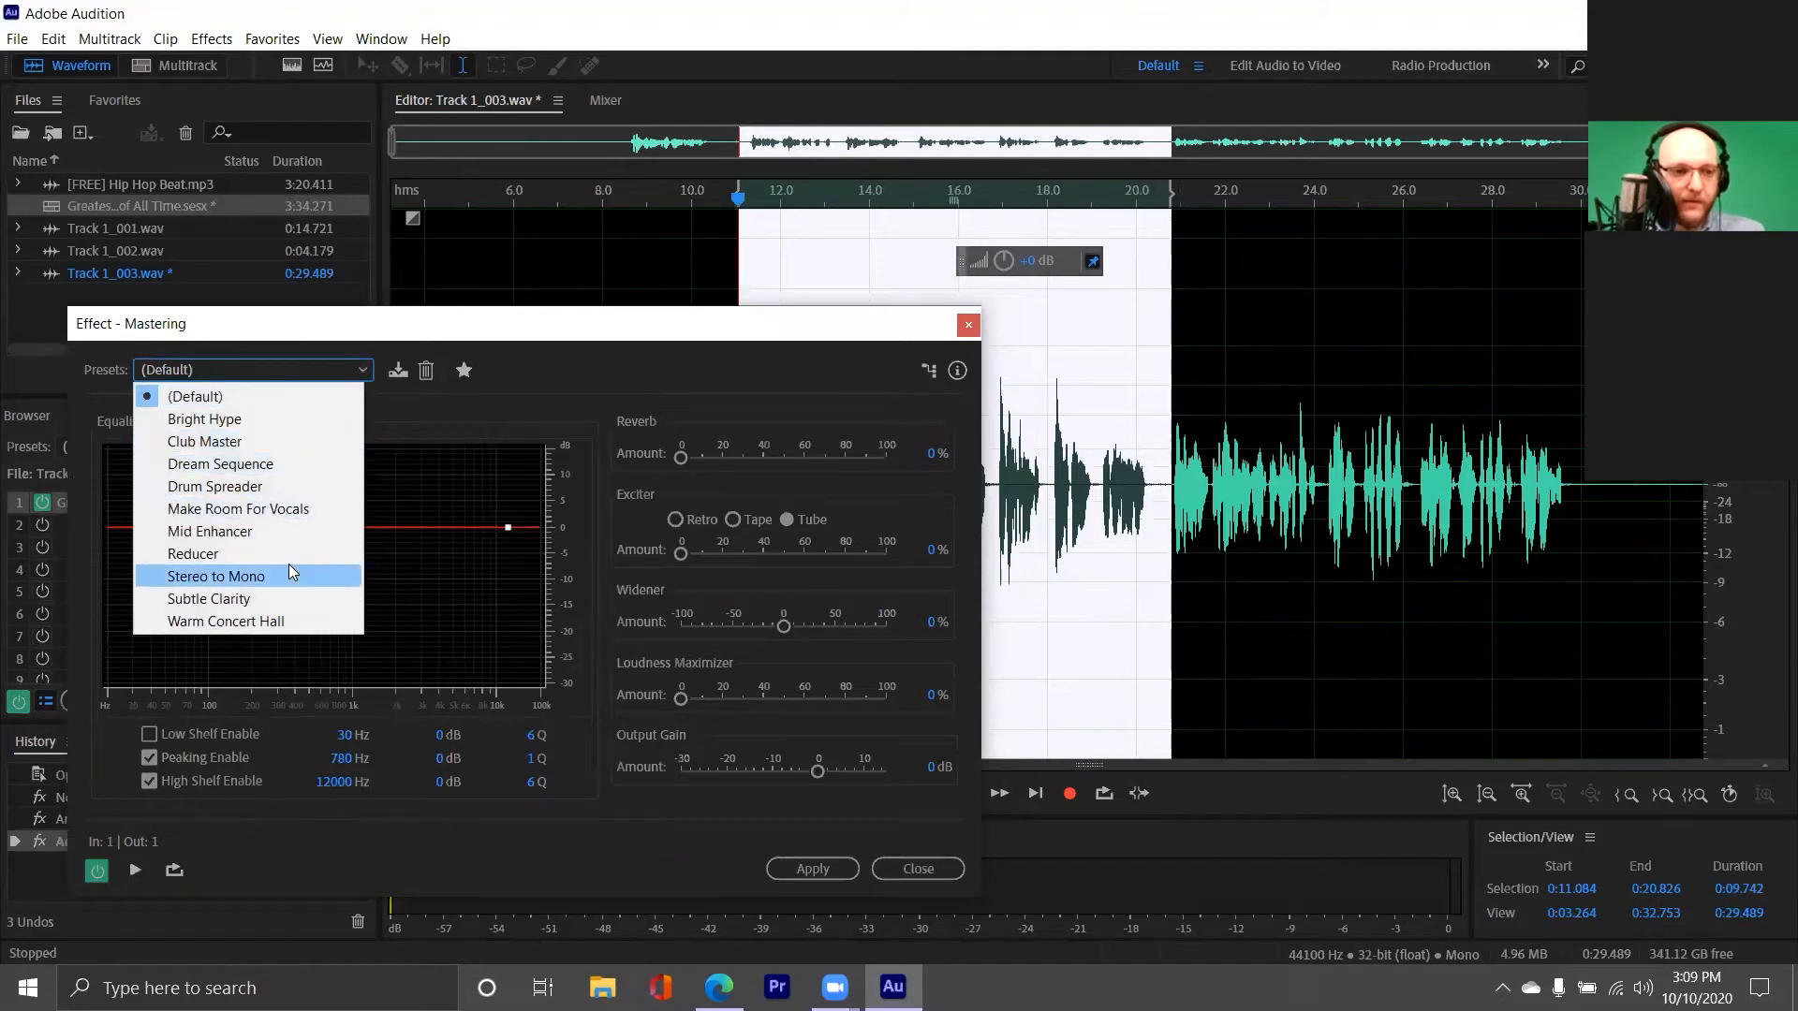
click(362, 328)
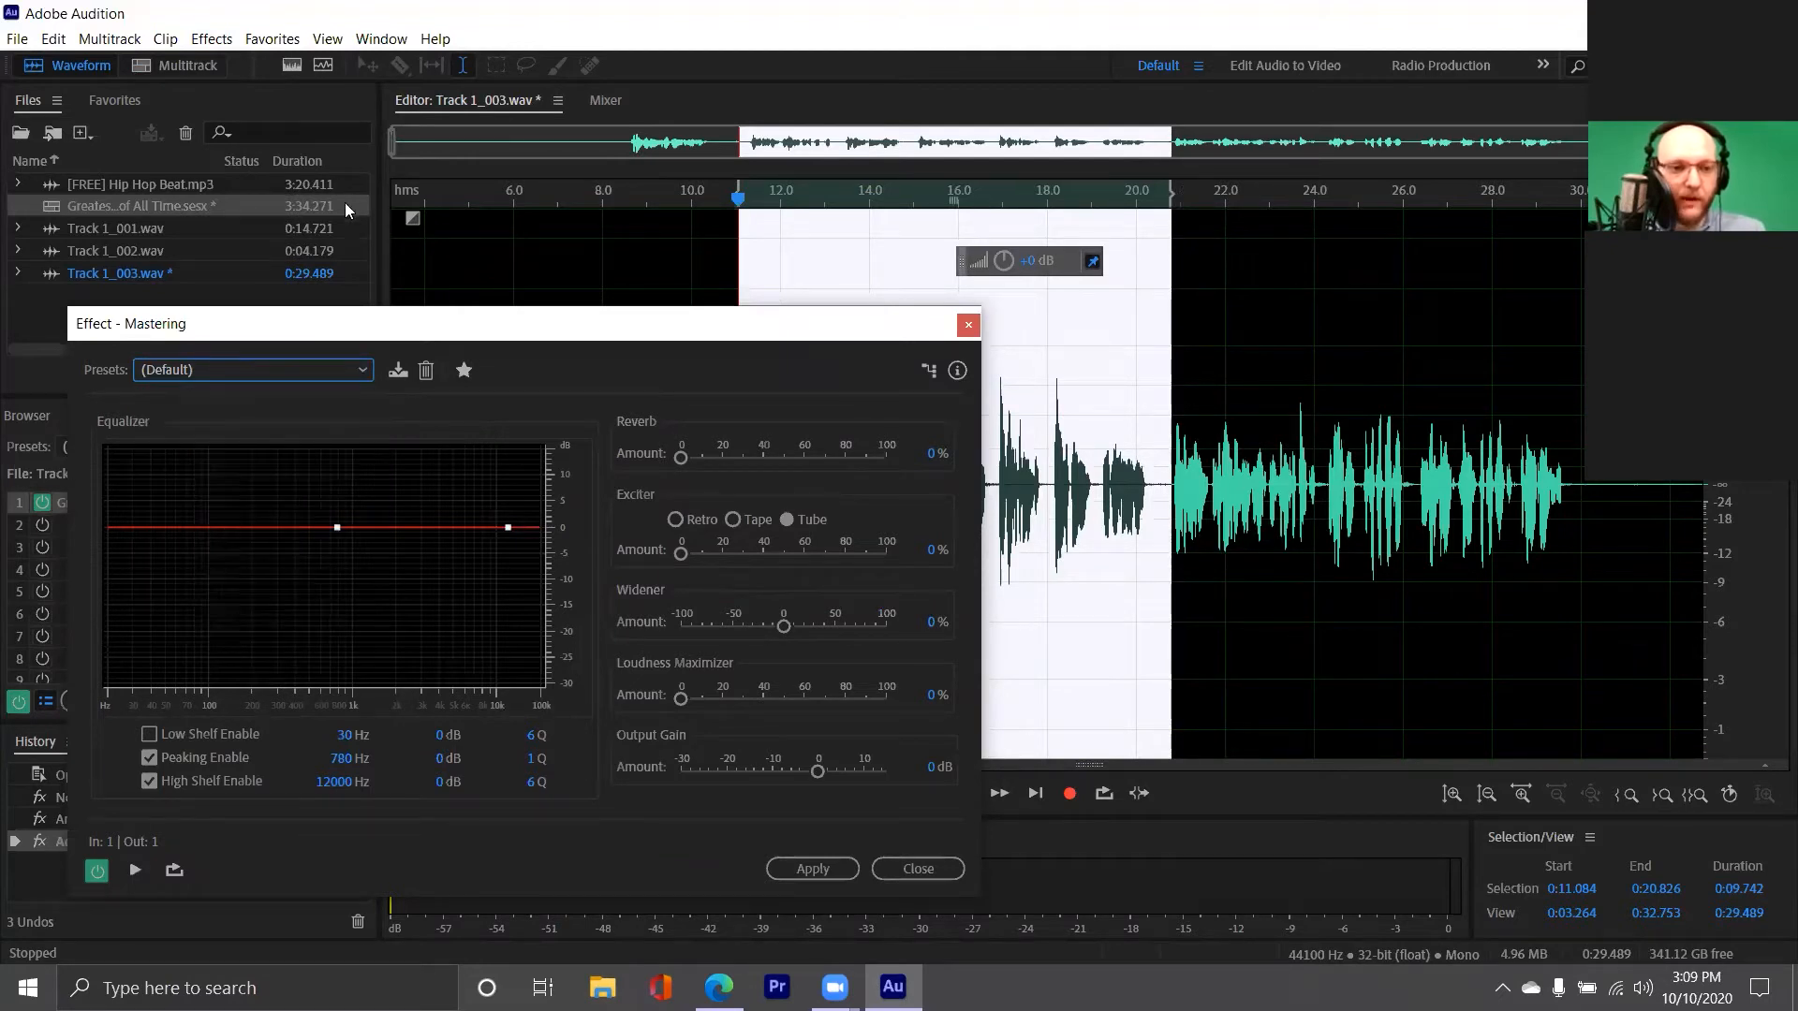
Preview the selected vocal through the Mastering effect with its default settings, stopping at about 16.7 seconds
drag(345, 202, 344, 203)
click(198, 408)
key(space)
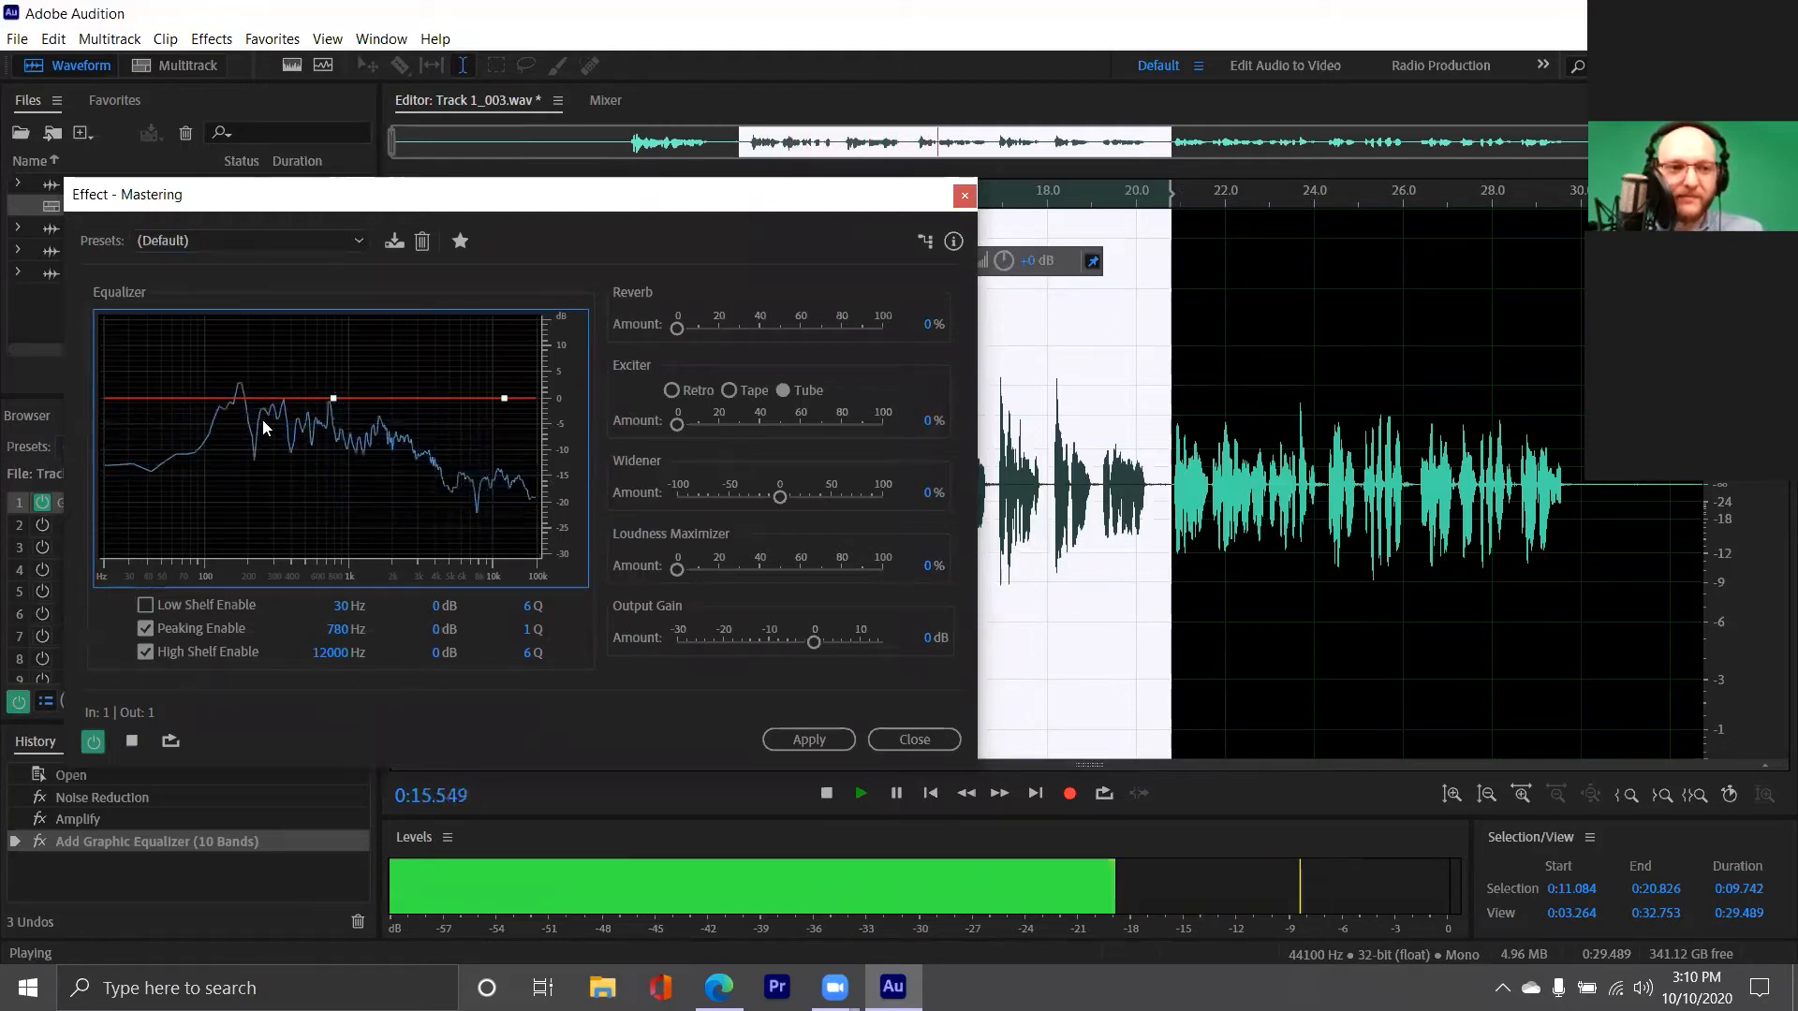
key(space)
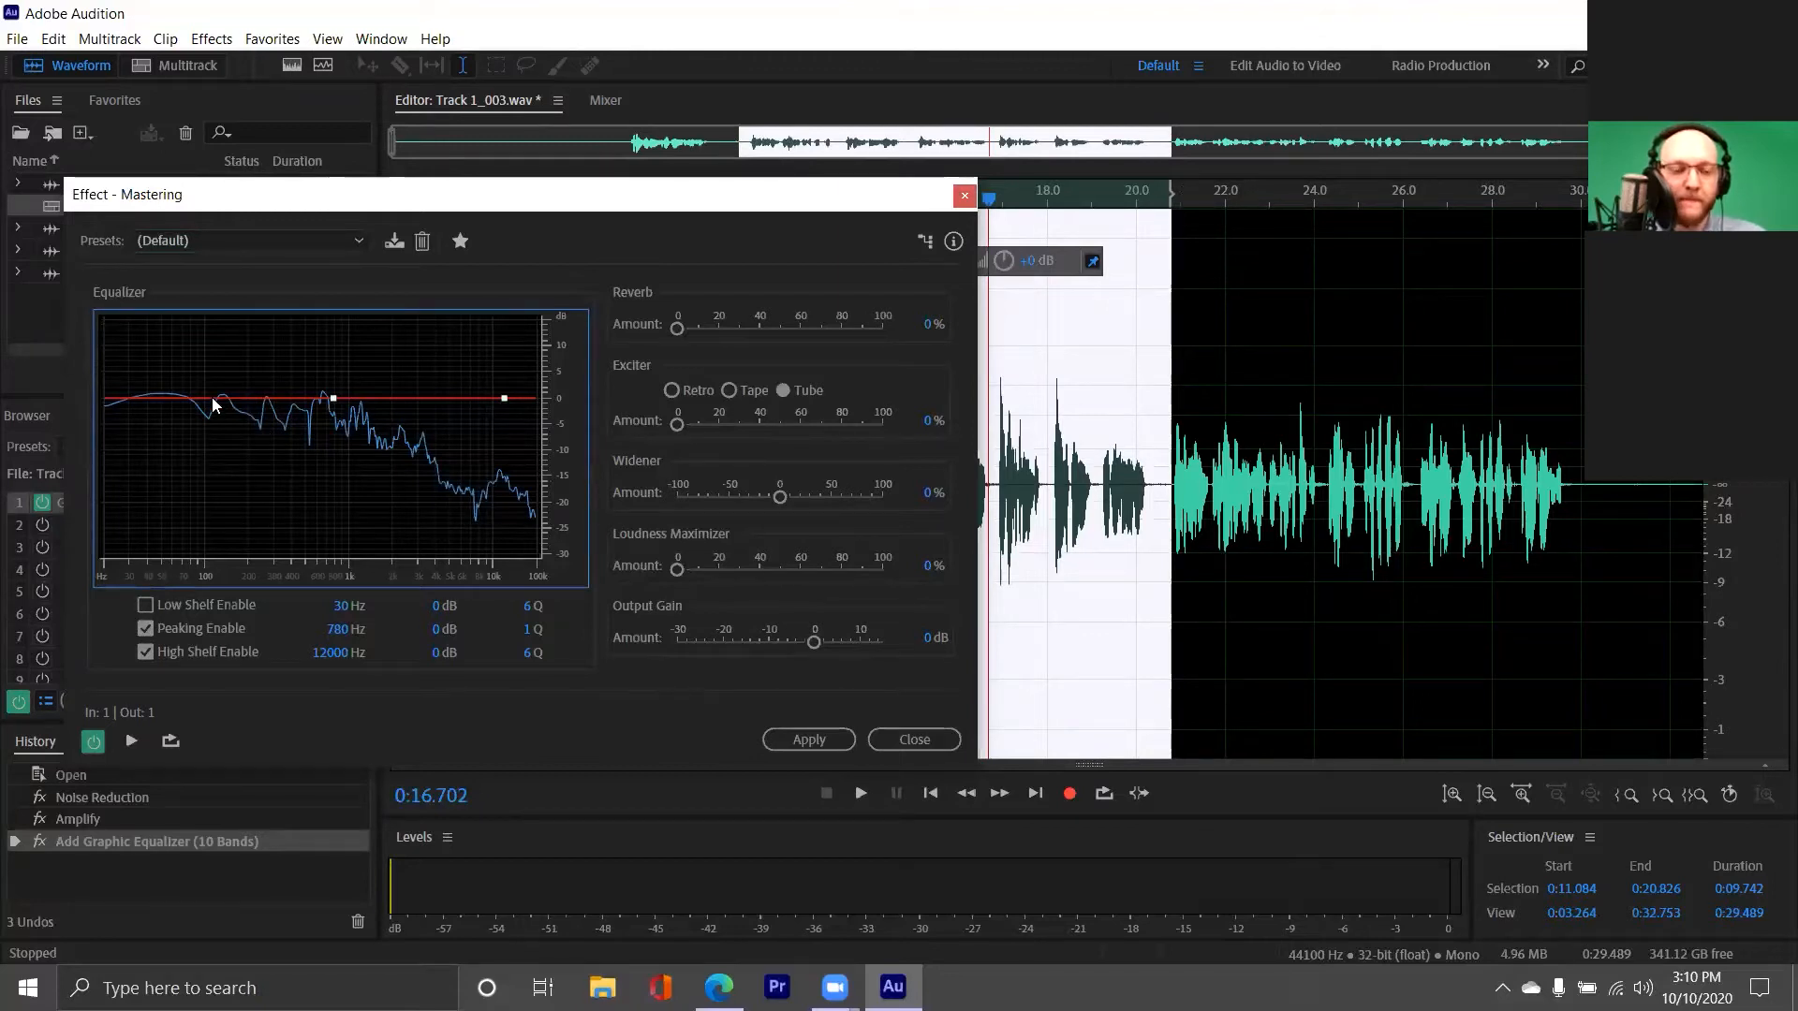
Set the Mastering peaking band to 85.8 Hz at -15.1 dB and the high shelf to 2012.5 Hz at 2 dB, preview and apply
drag(331, 399, 195, 355)
drag(504, 398, 393, 458)
drag(194, 355, 194, 477)
drag(393, 458, 393, 387)
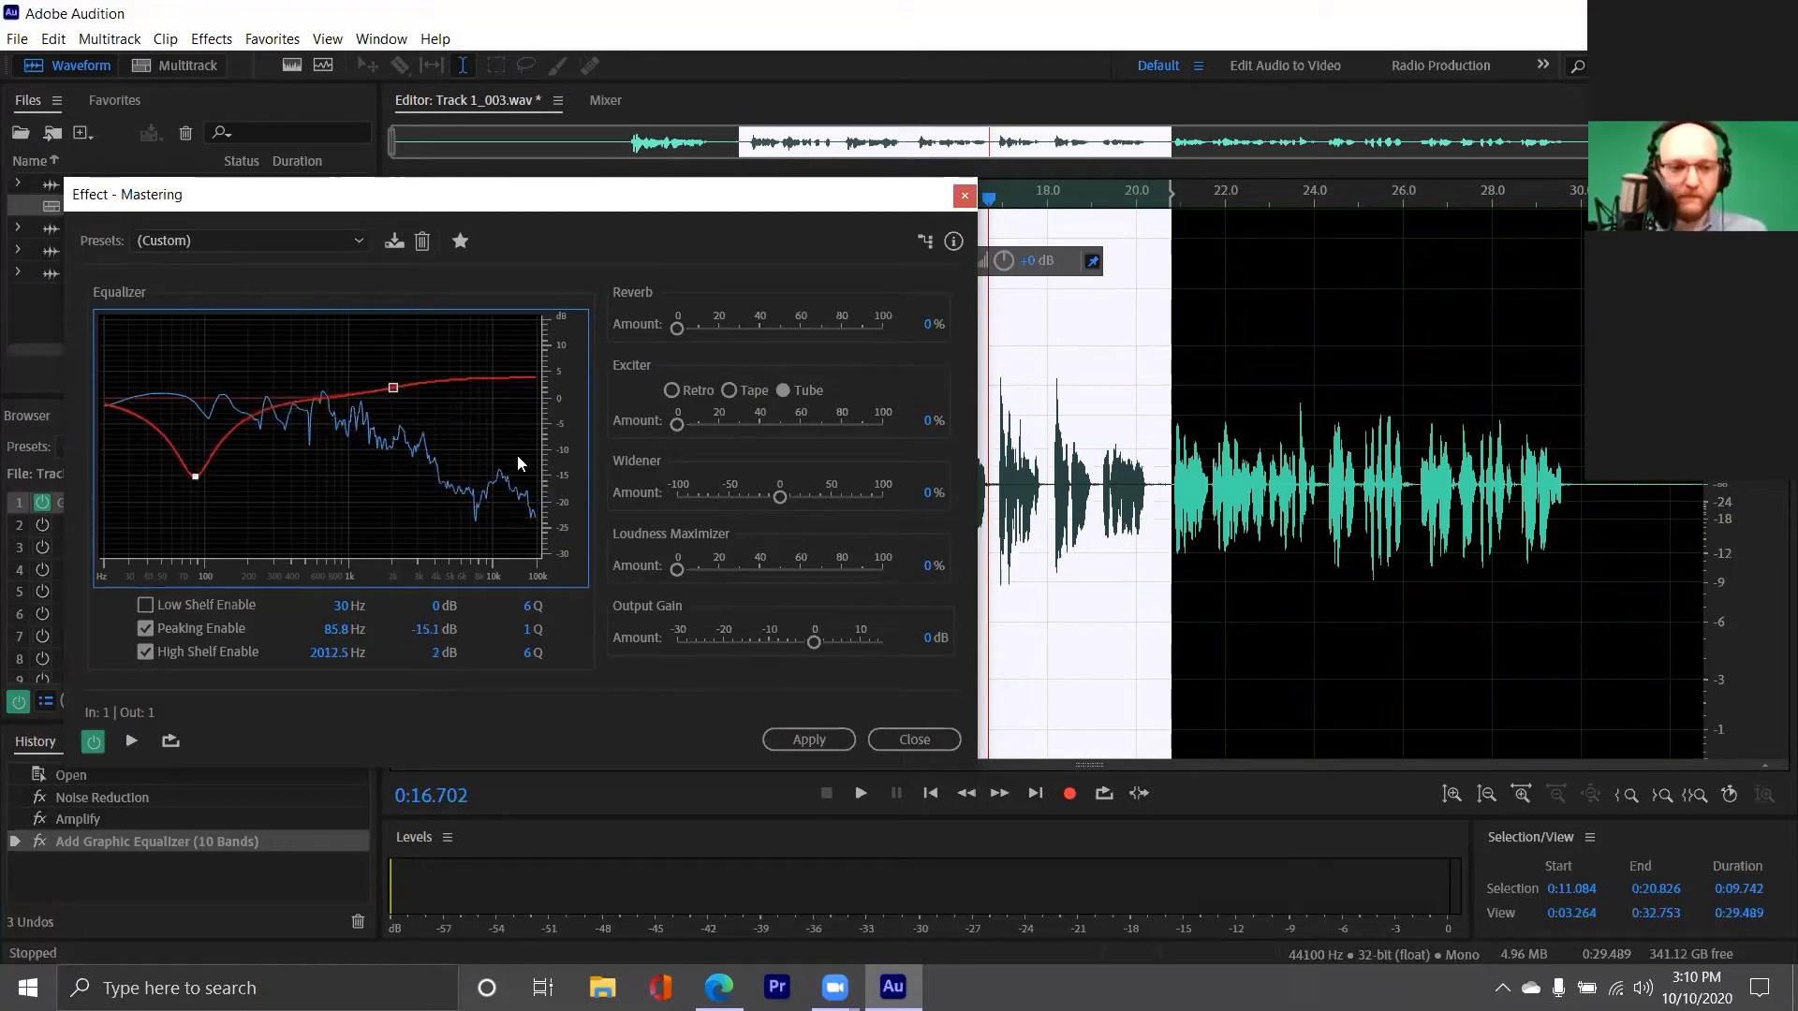
key(space)
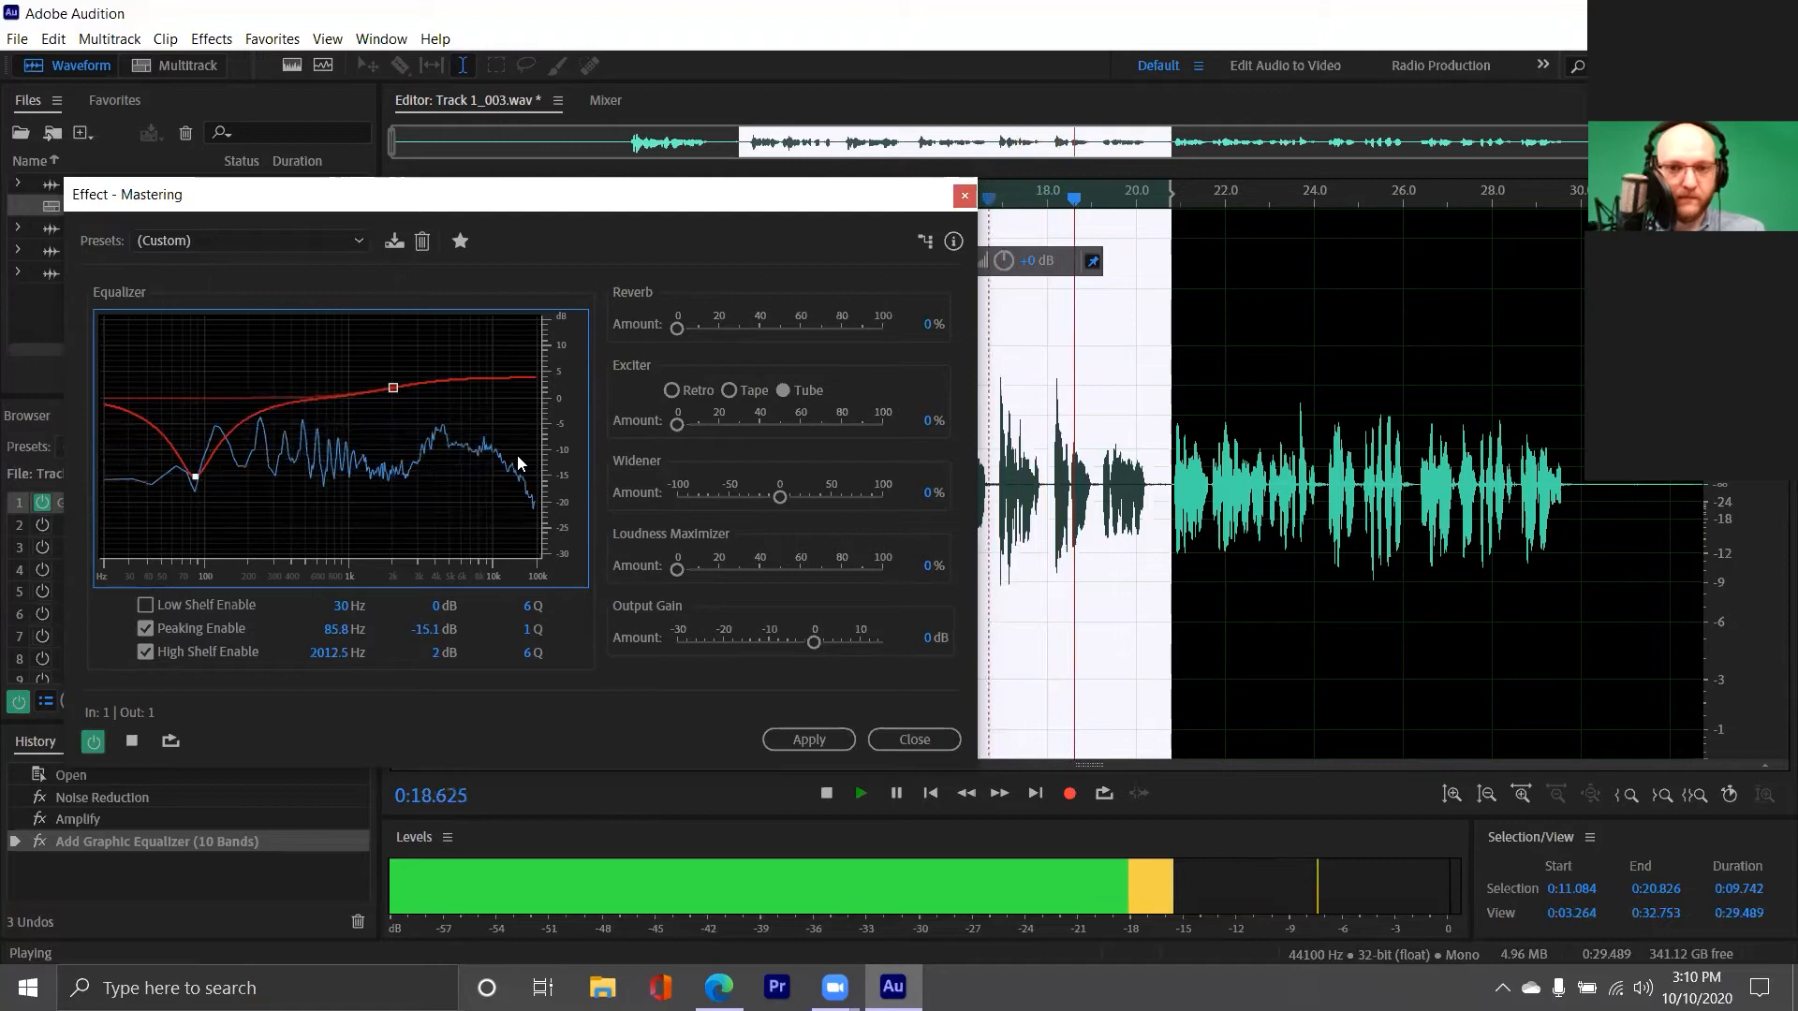
click(826, 793)
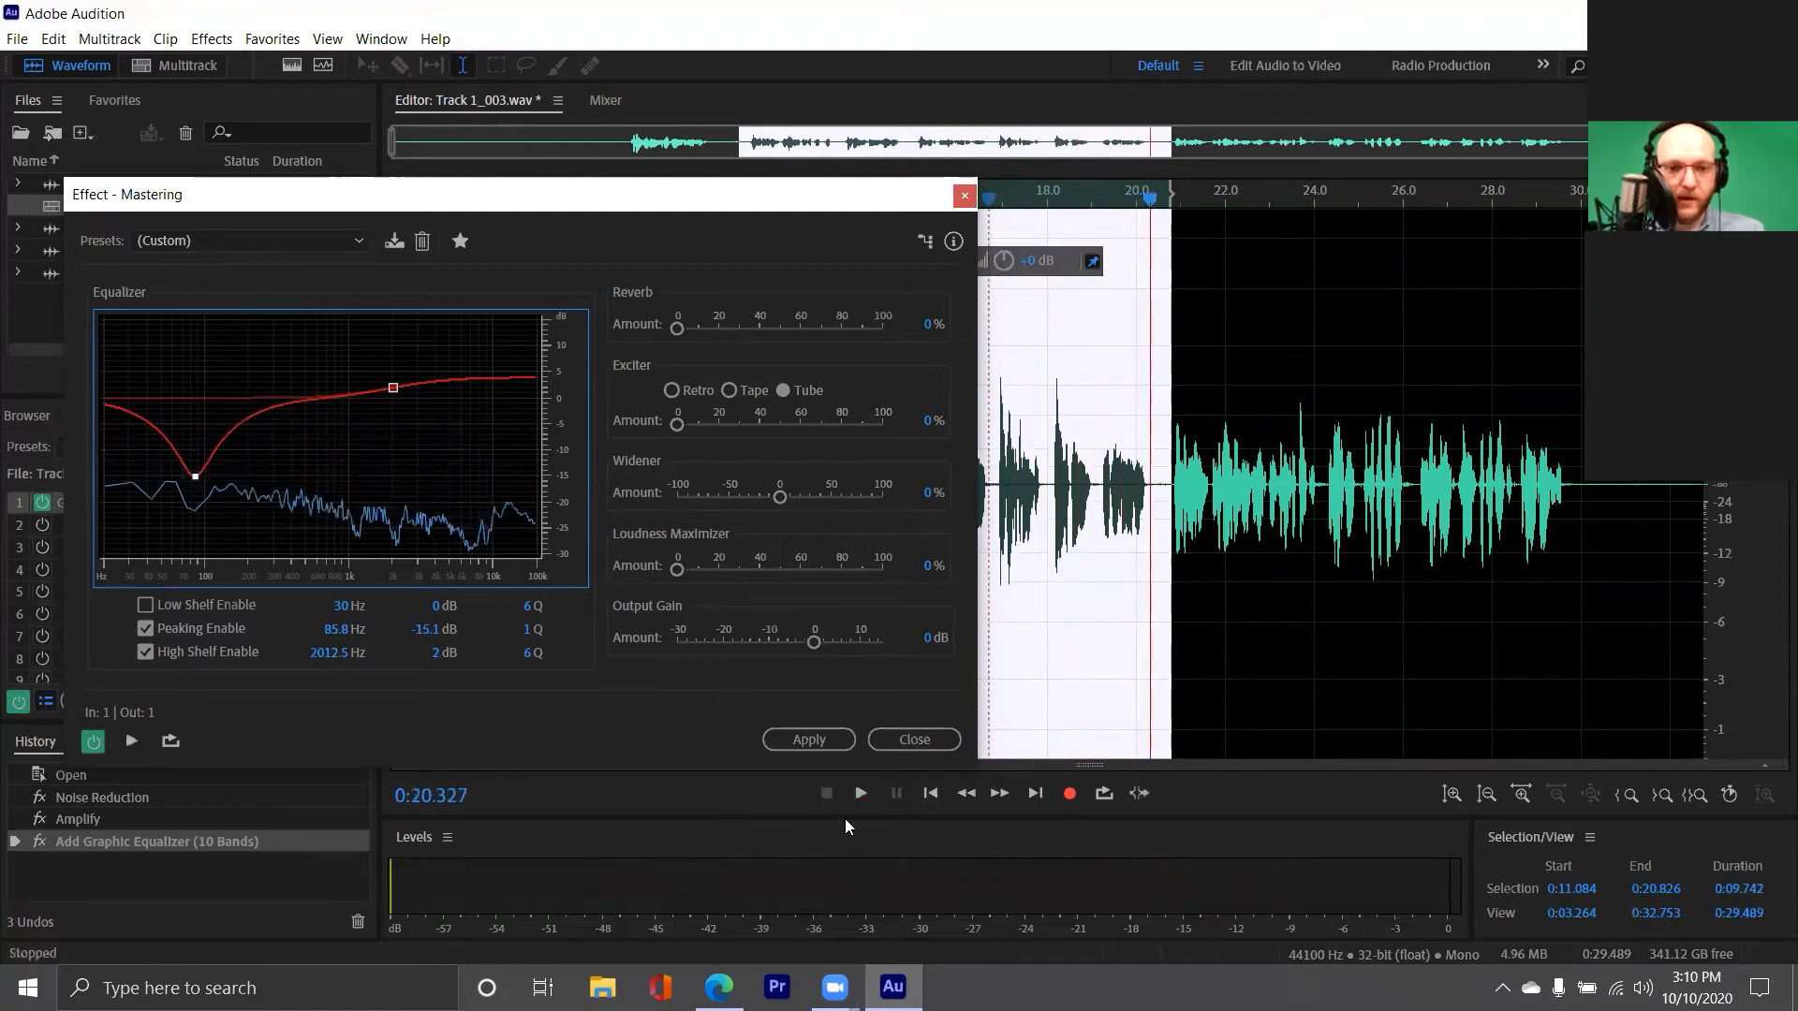
click(812, 740)
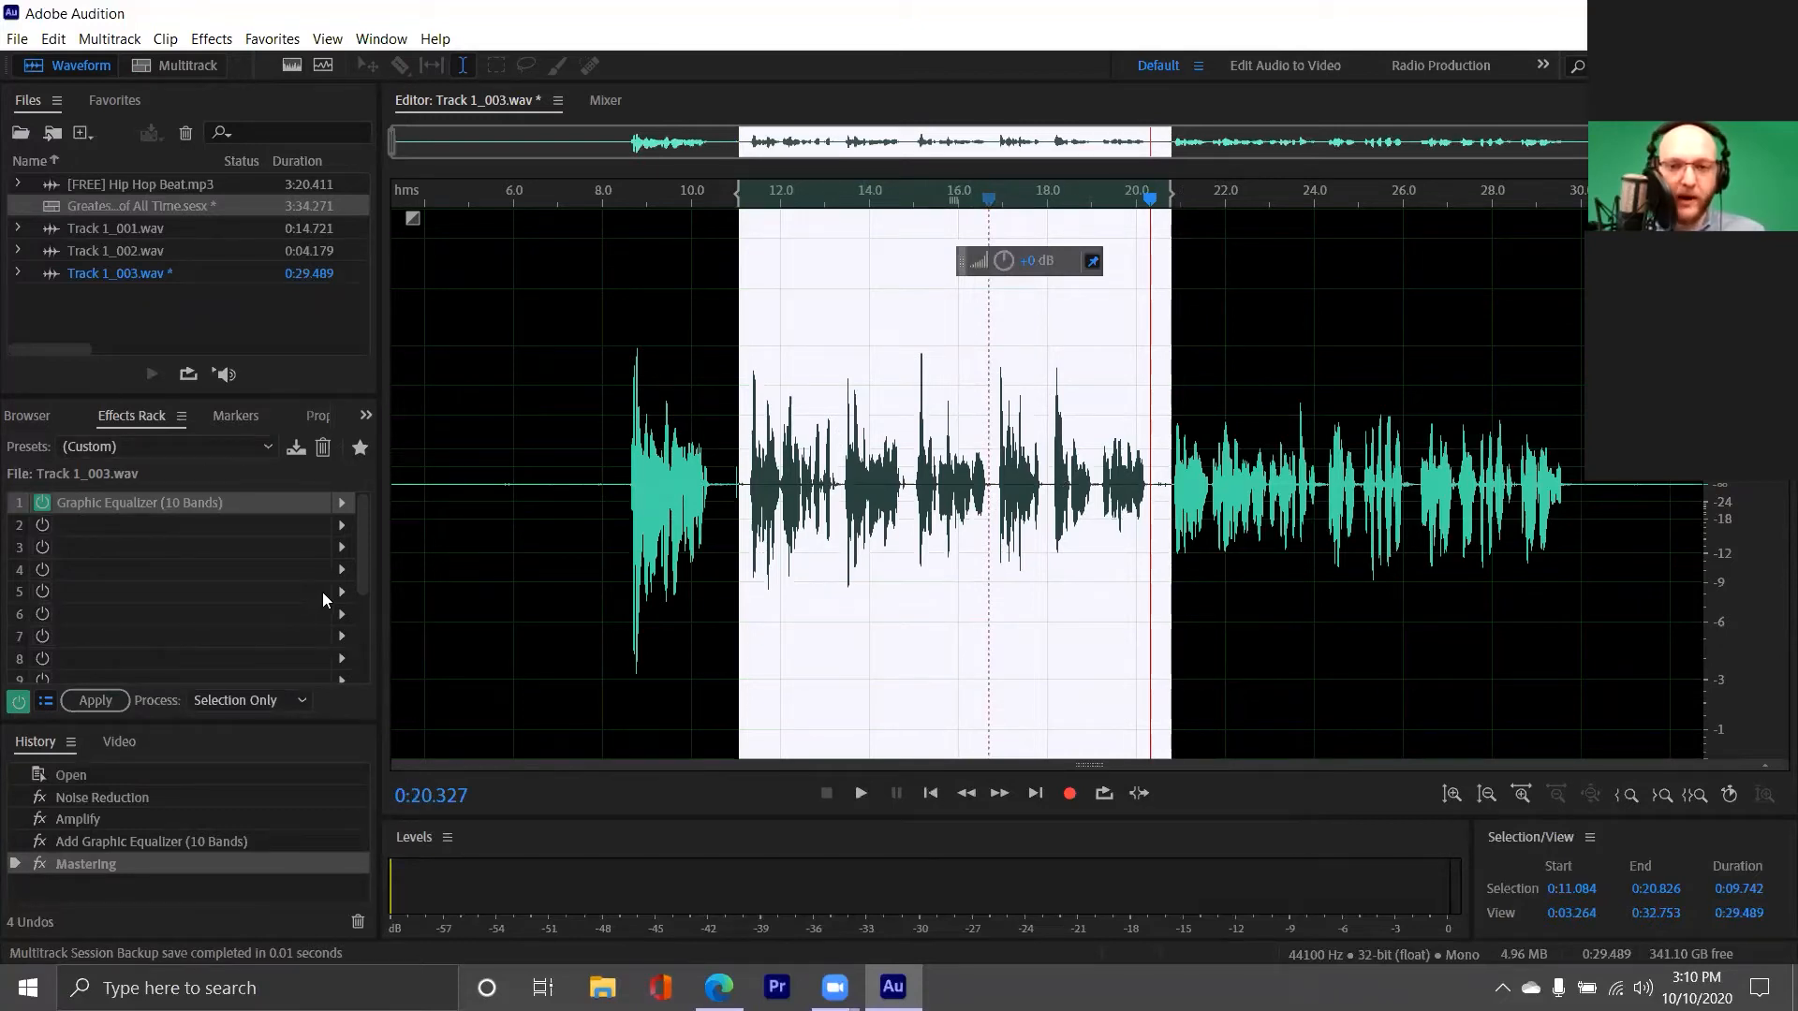
Undo the applied Mastering effect and switch off the 10-band Graphic Equalizer in the effects rack
key(ctrl+z)
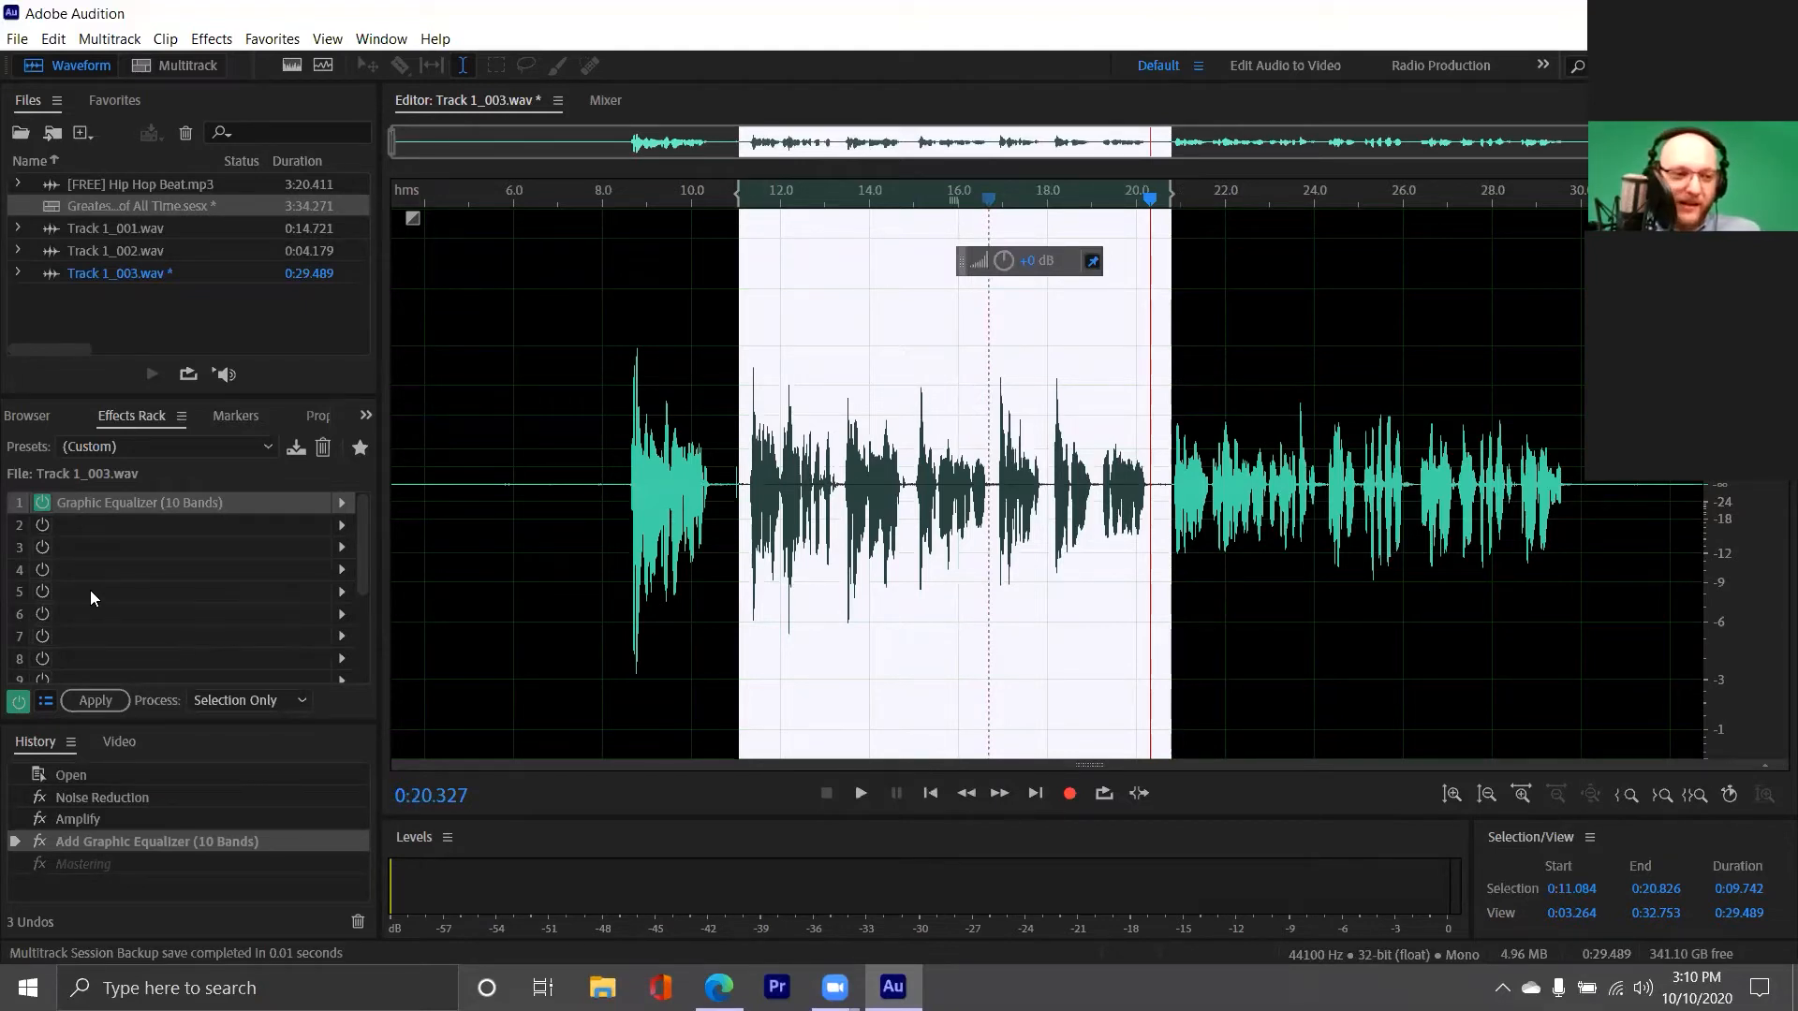
click(42, 504)
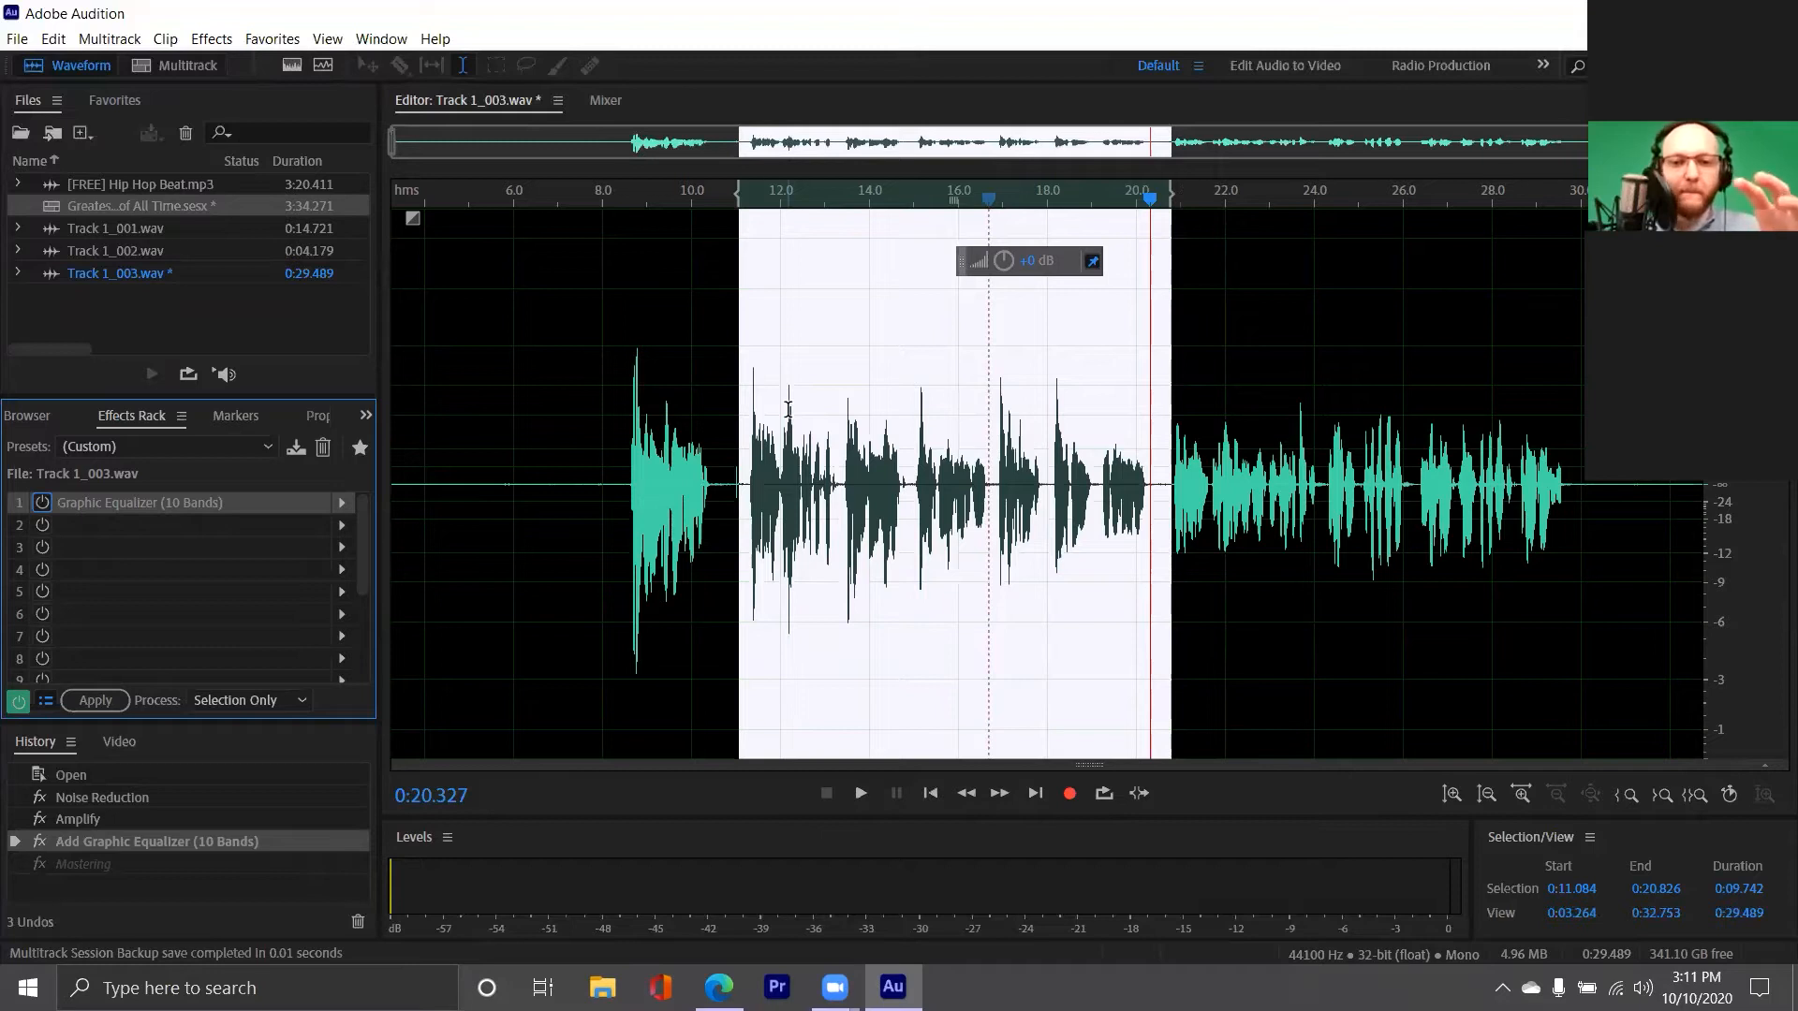
Reopen the Mastering effect, reset it to the default preset, and close it without applying
click(222, 42)
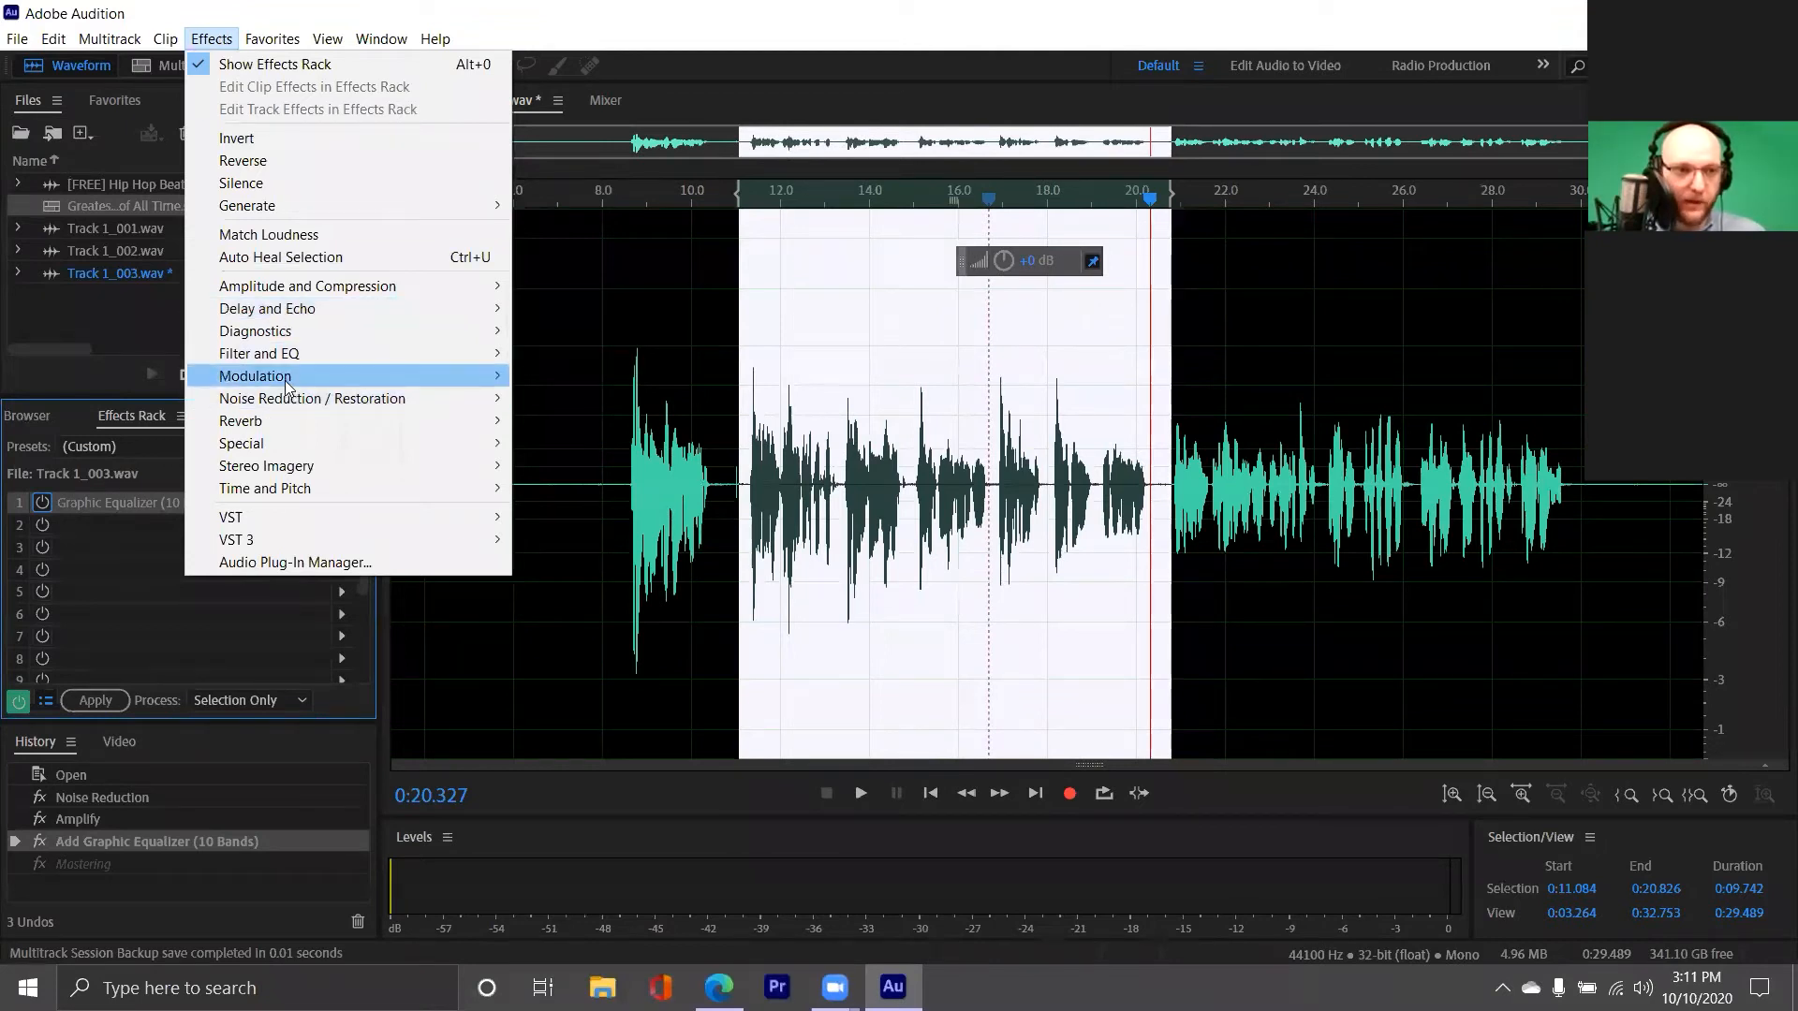
mouse_move(291, 361)
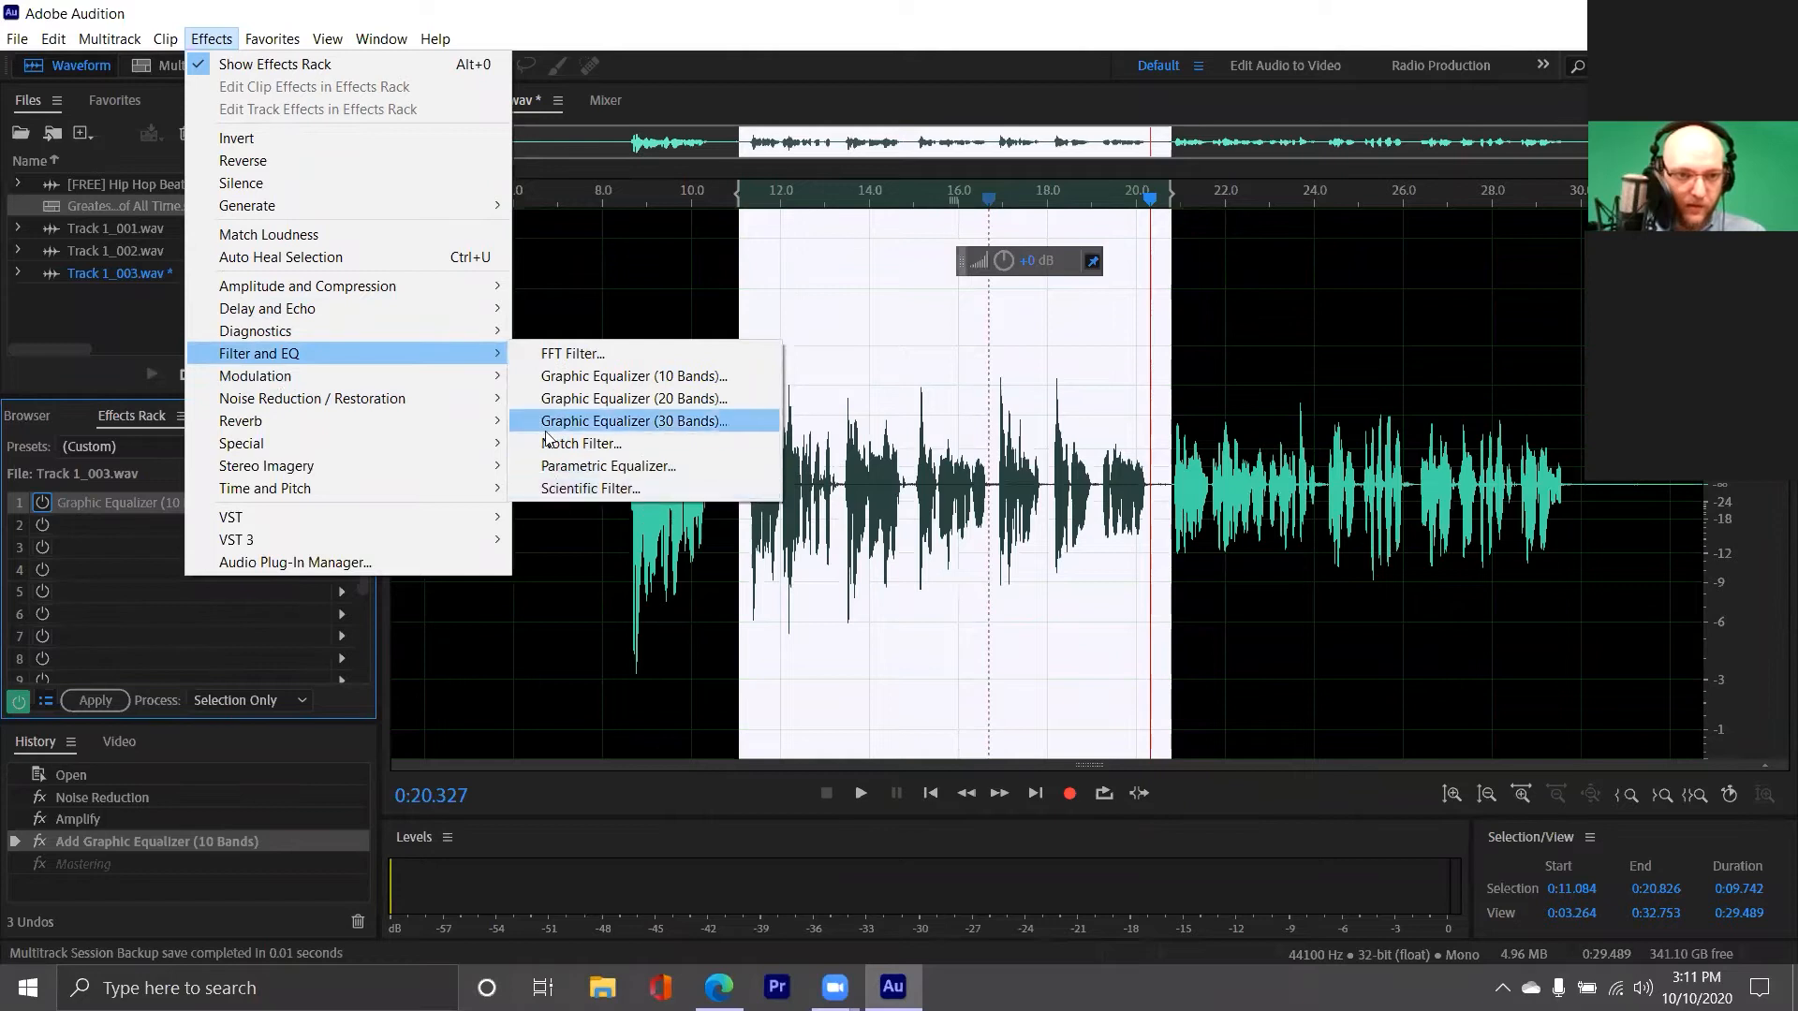
mouse_move(293, 451)
click(655, 511)
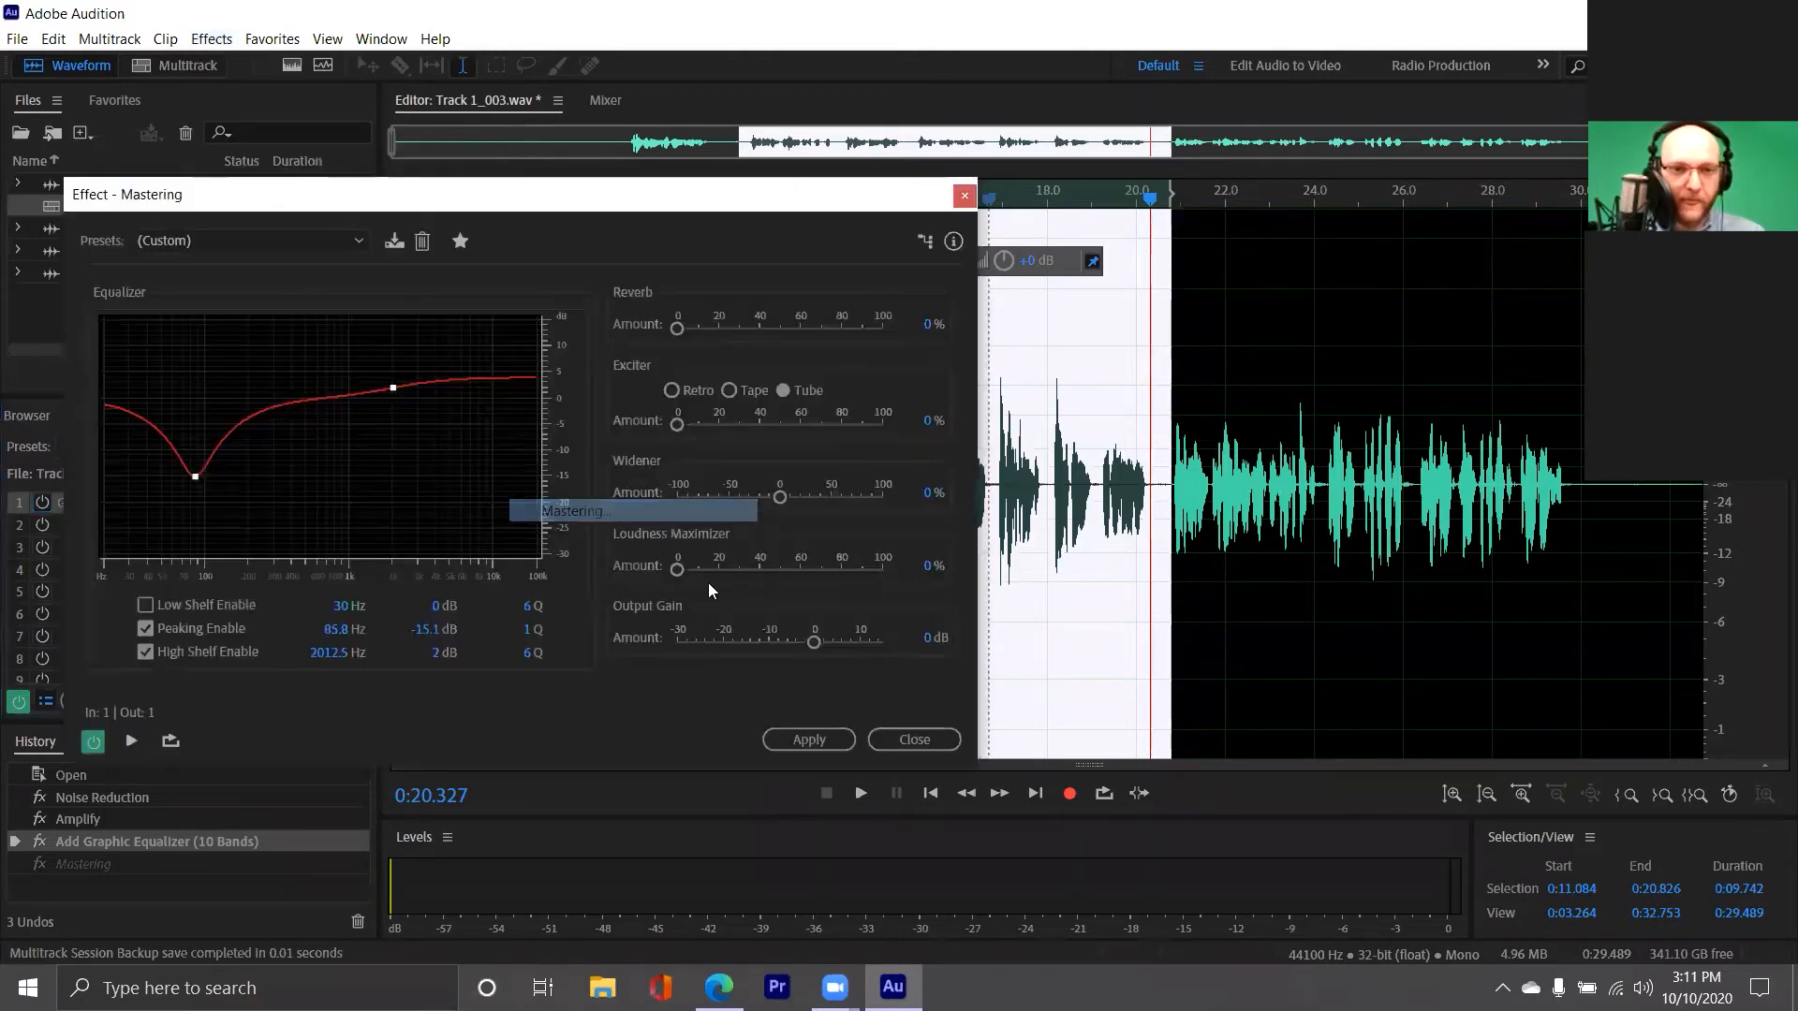
click(241, 241)
click(236, 264)
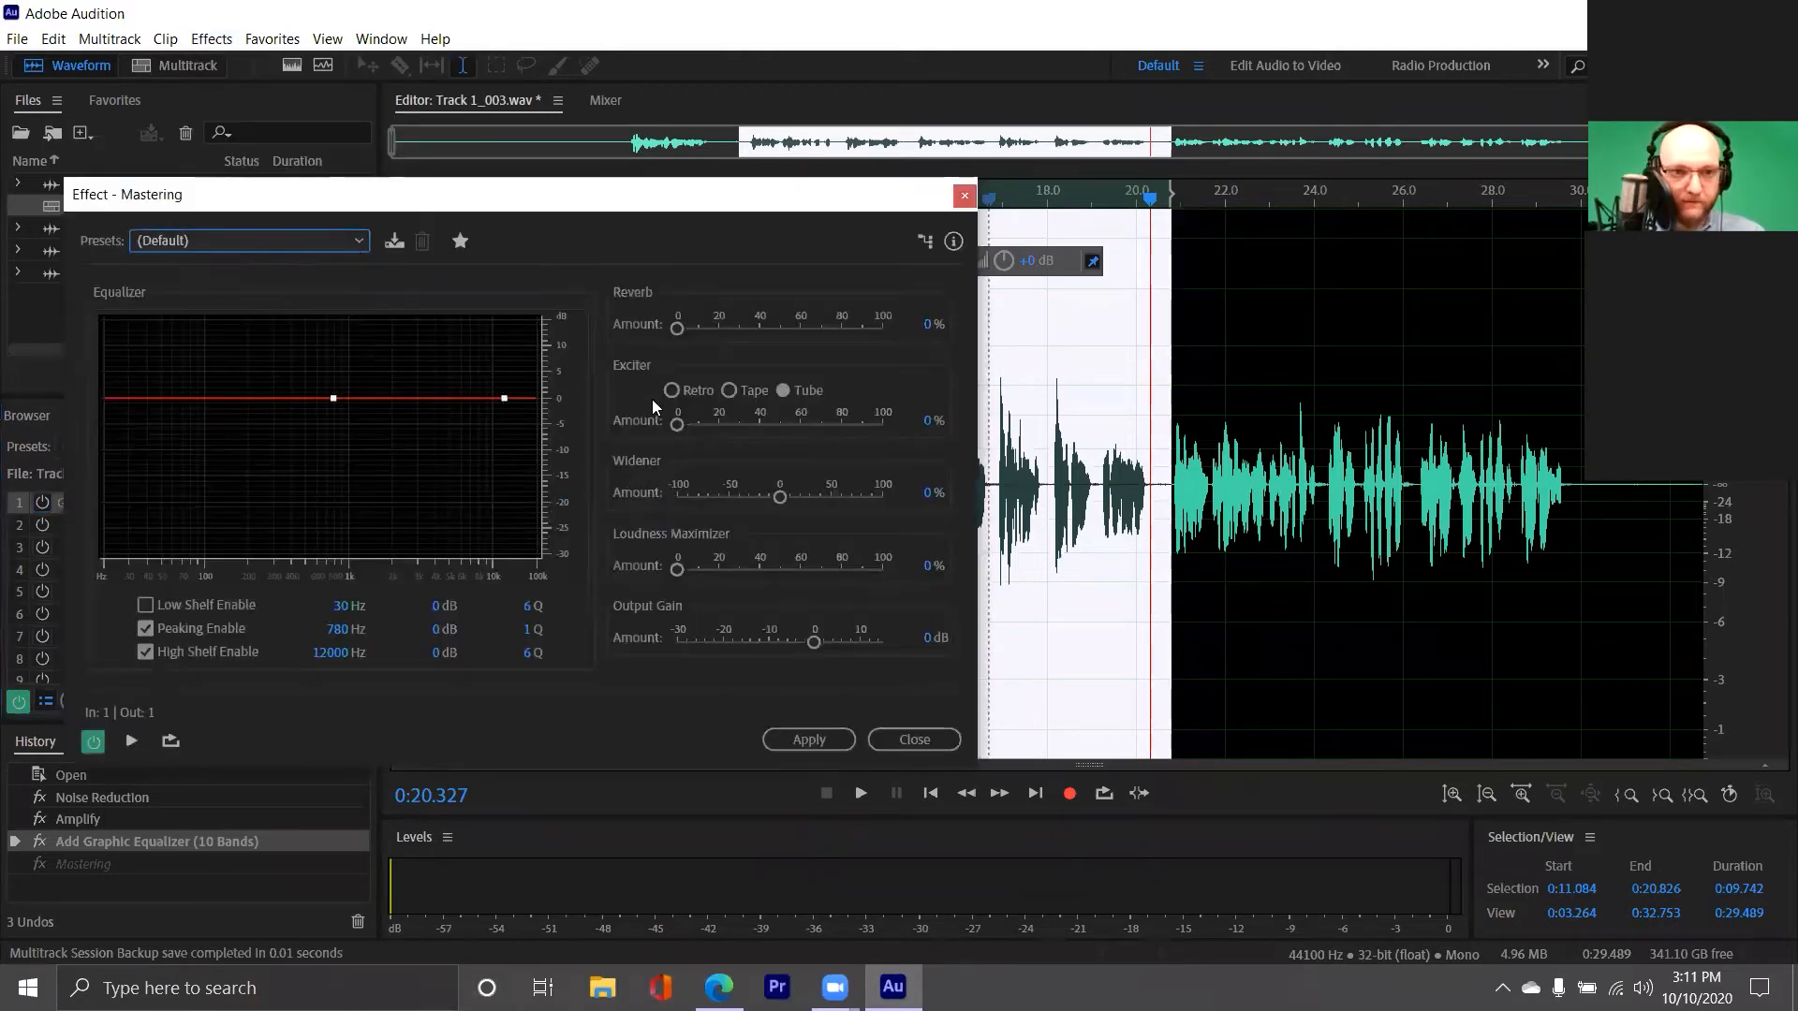
click(914, 740)
Replace the Graphic Equalizer in the first rack slot with the Mastering effect and clear the waveform selection
click(342, 503)
mouse_move(526, 631)
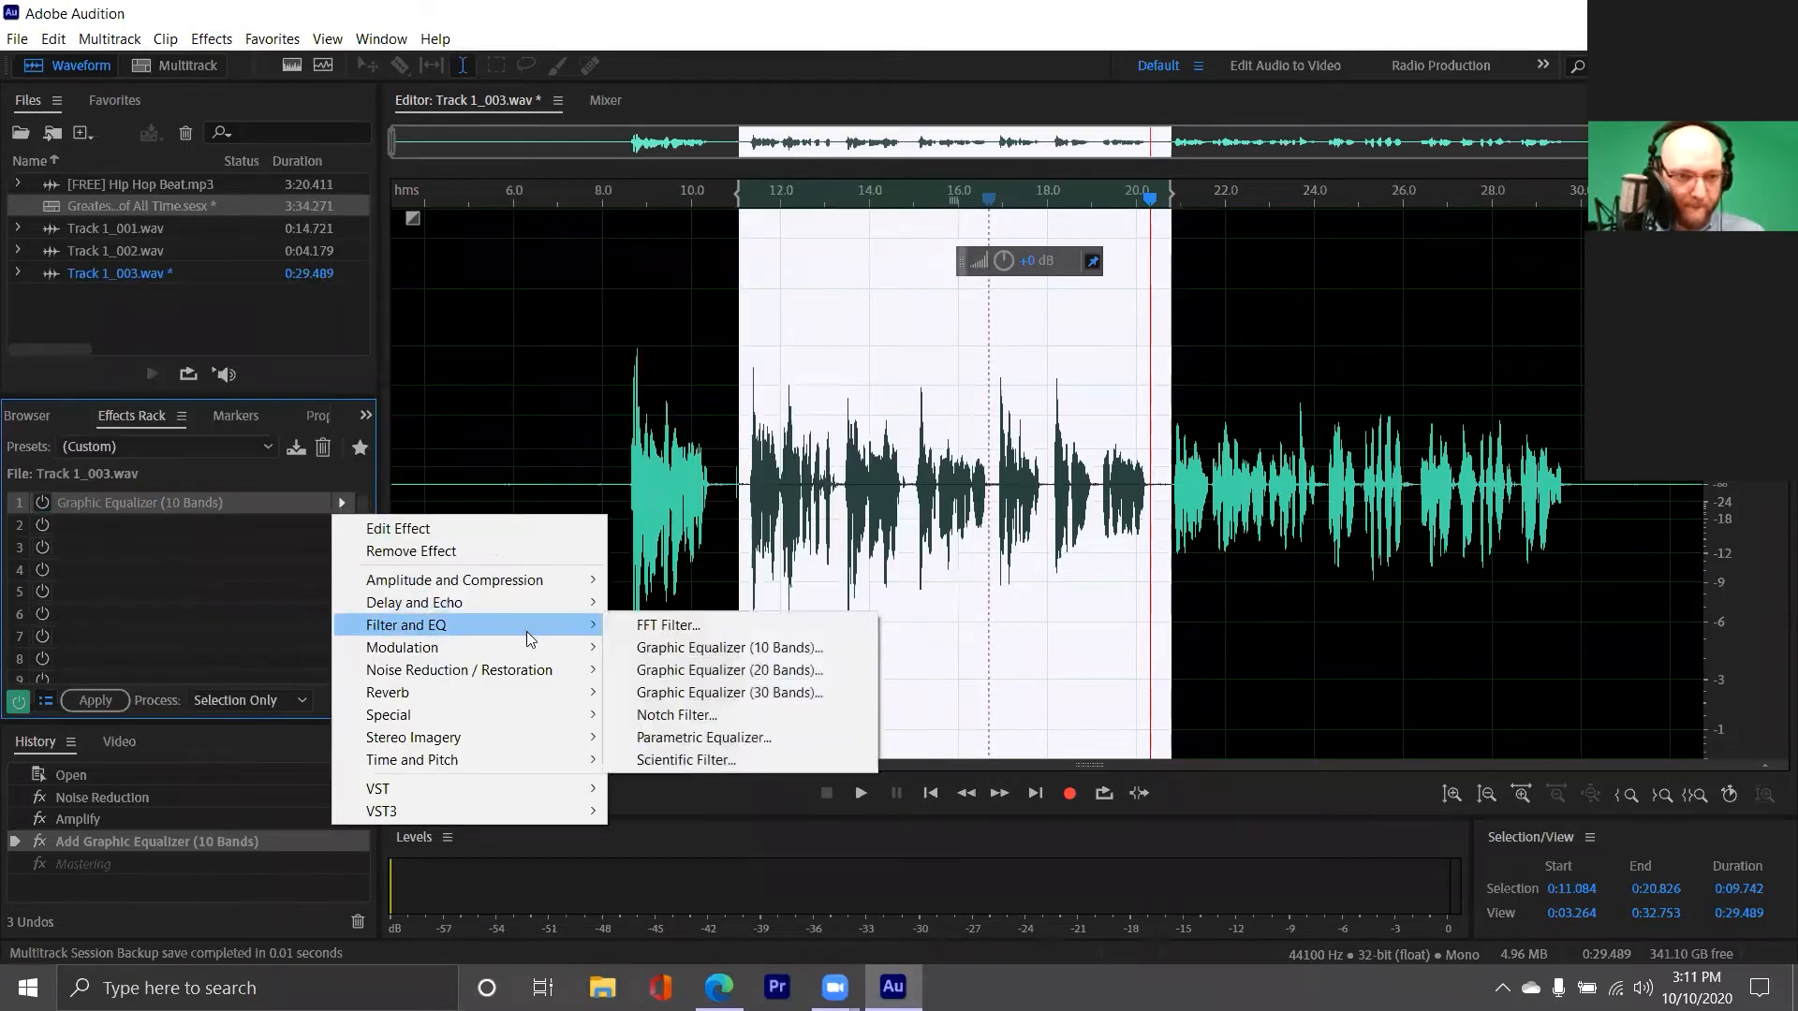
mouse_move(472, 719)
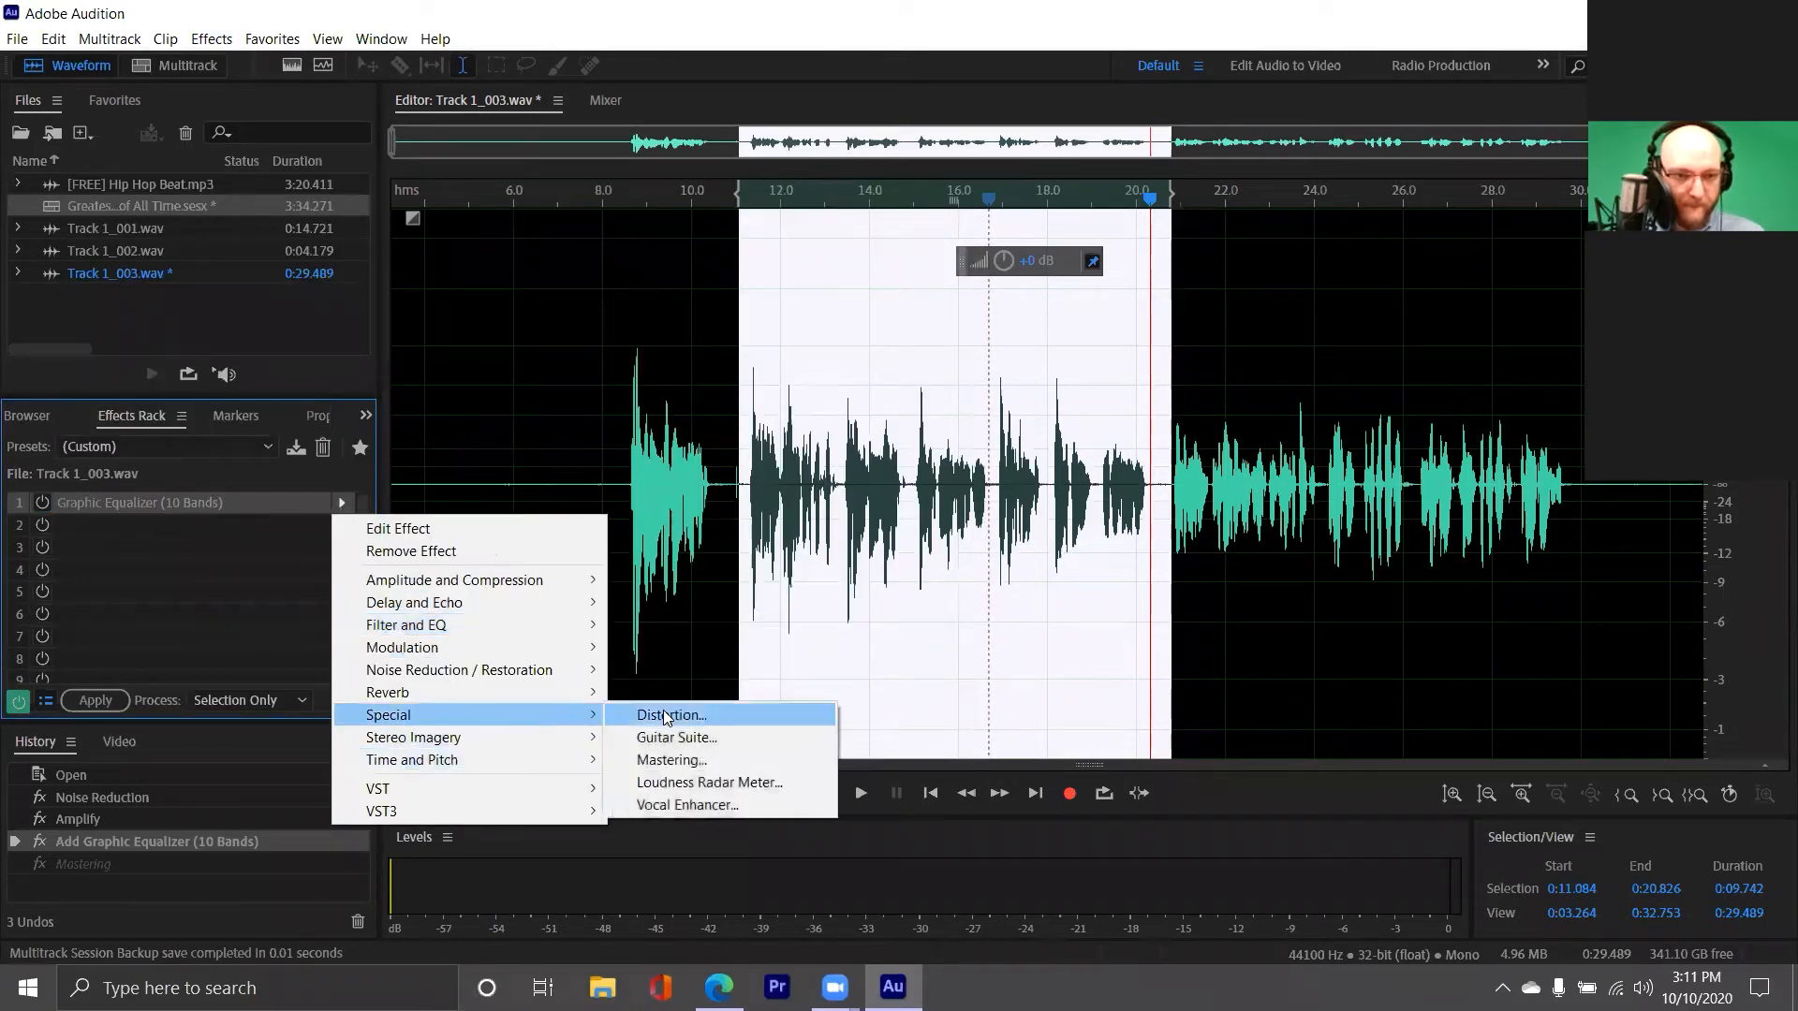
click(714, 759)
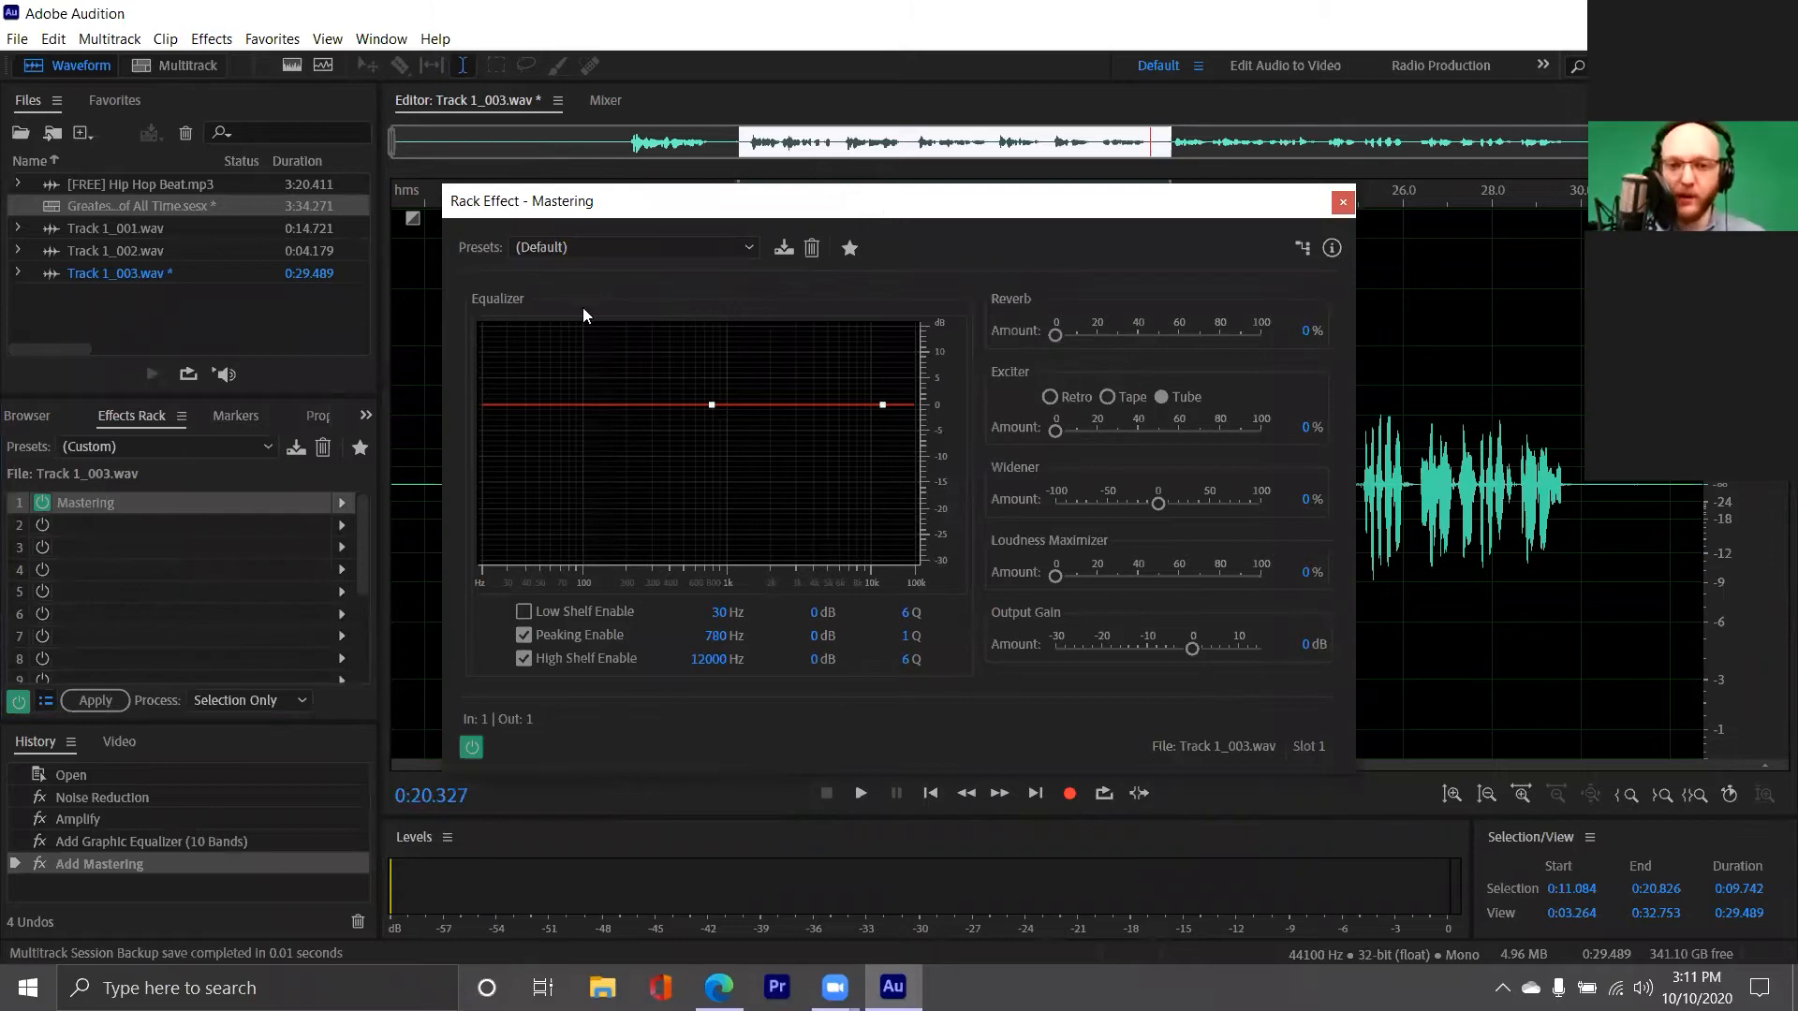
drag(600, 200, 324, 236)
click(1147, 393)
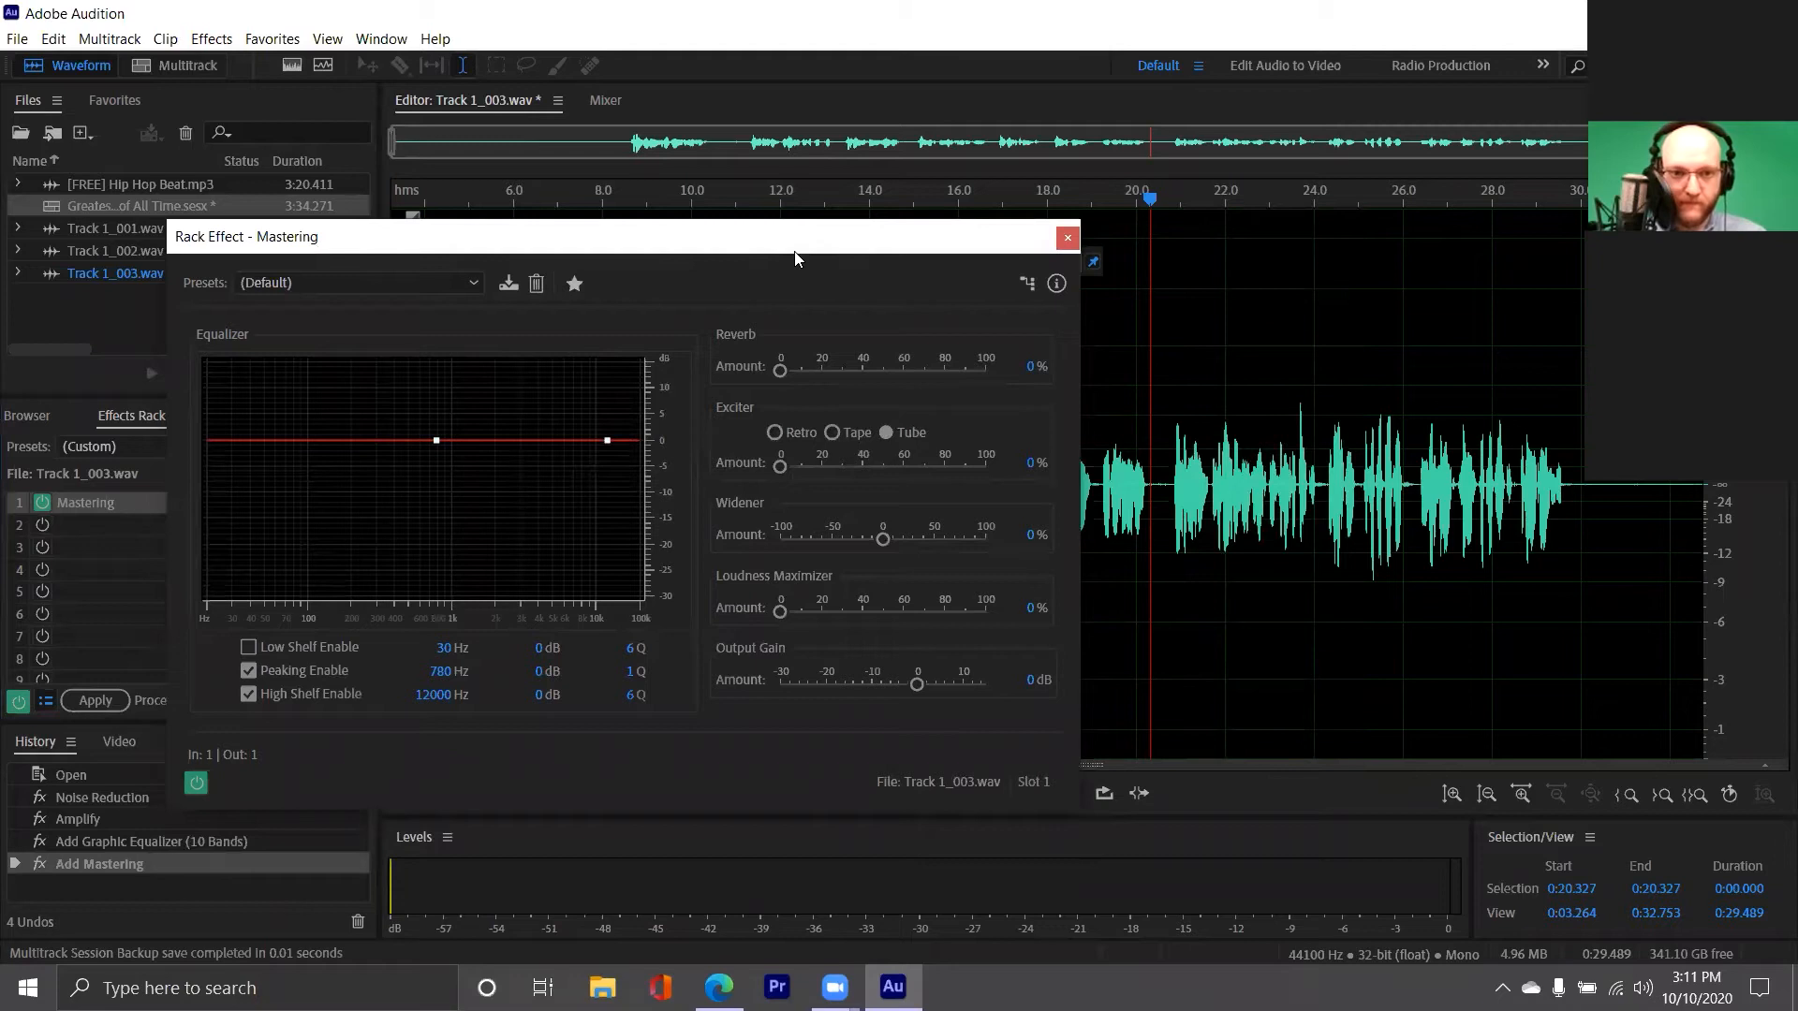
drag(848, 252, 671, 389)
Play the vocal from about 18 seconds while comparing the Mastering exciter's Tube, Tape and Retro modes, ending on Tape
click(781, 436)
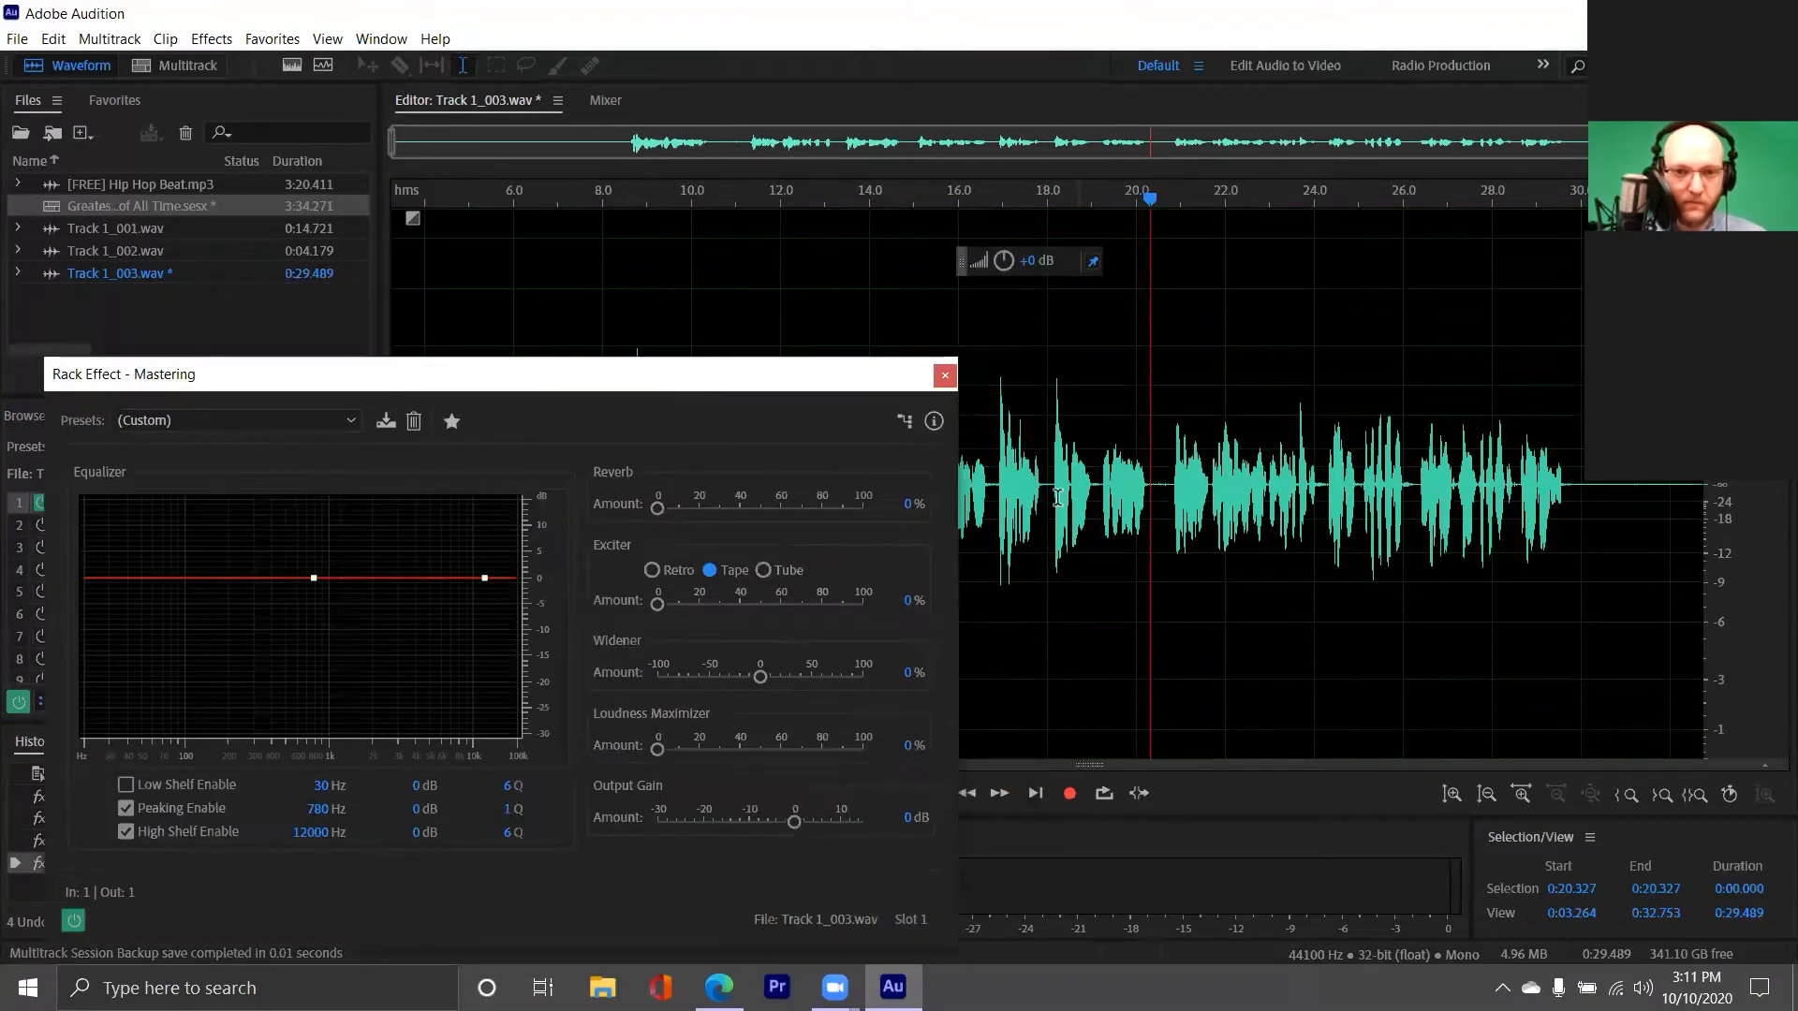
click(1049, 496)
key(space)
click(759, 572)
click(713, 573)
click(656, 574)
click(717, 573)
key(space)
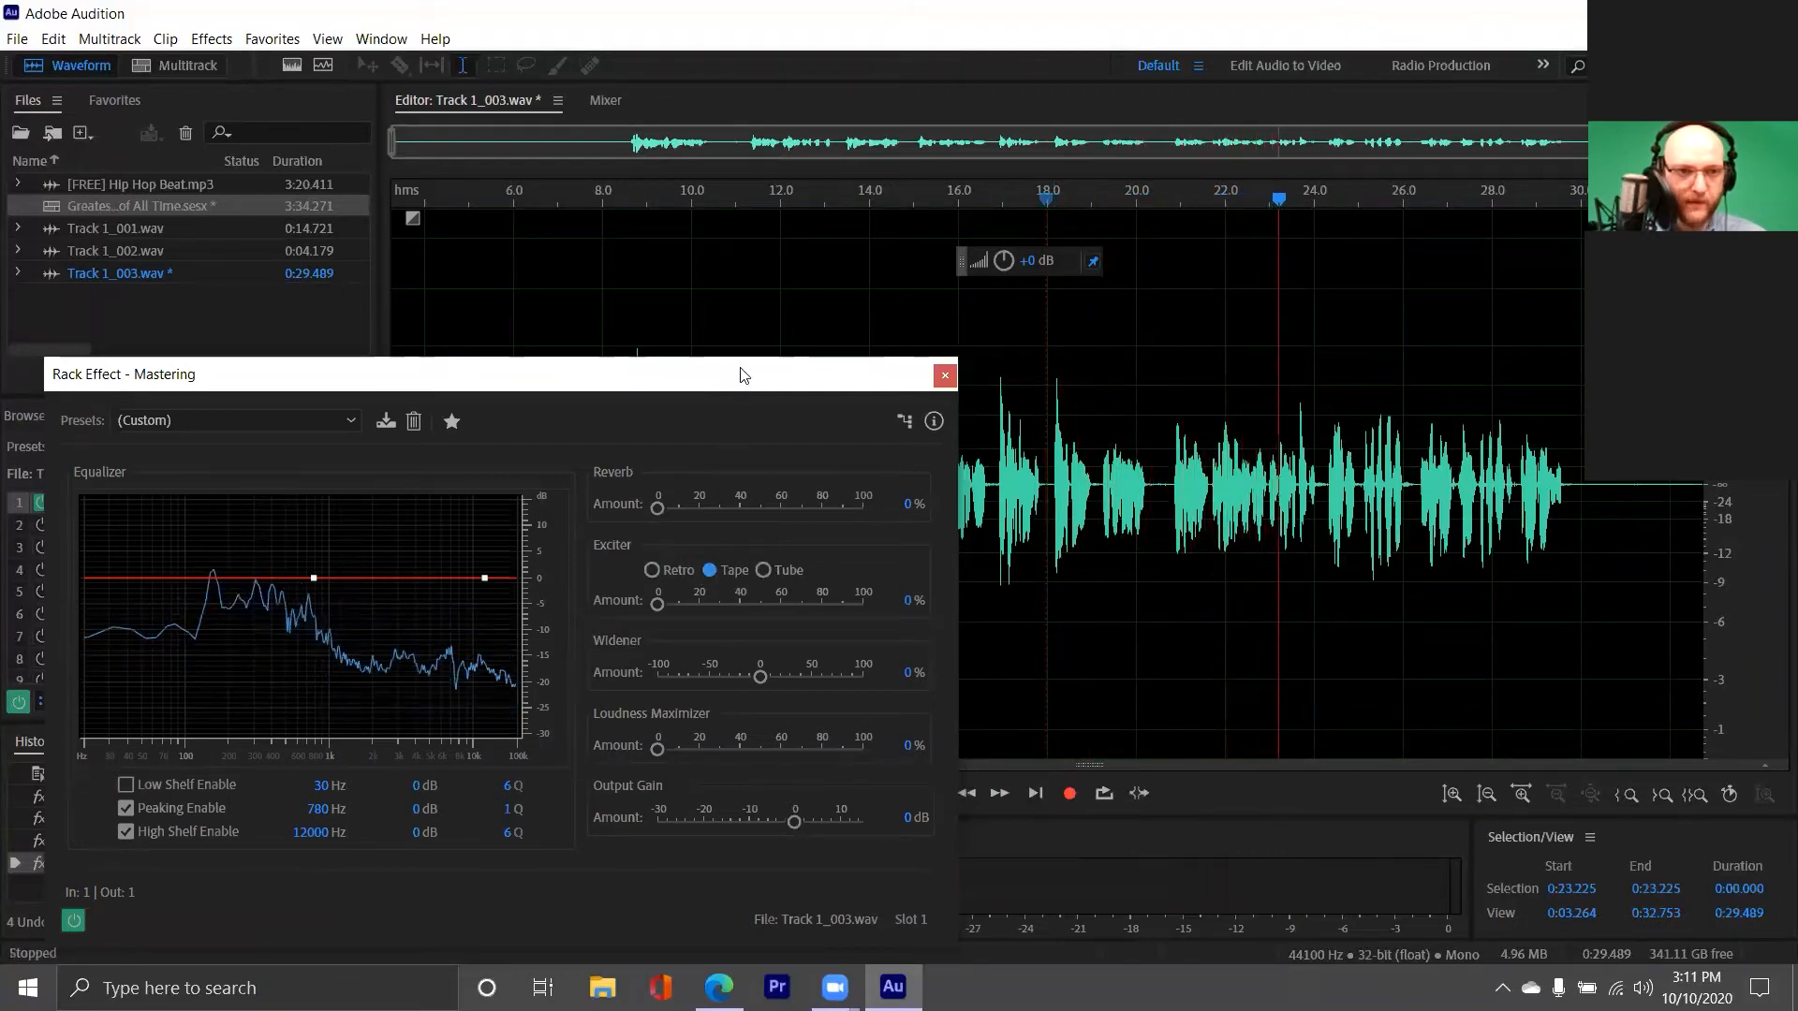
Examine the rack Mastering effect's presets without choosing one and close its window
drag(739, 374, 795, 217)
click(280, 265)
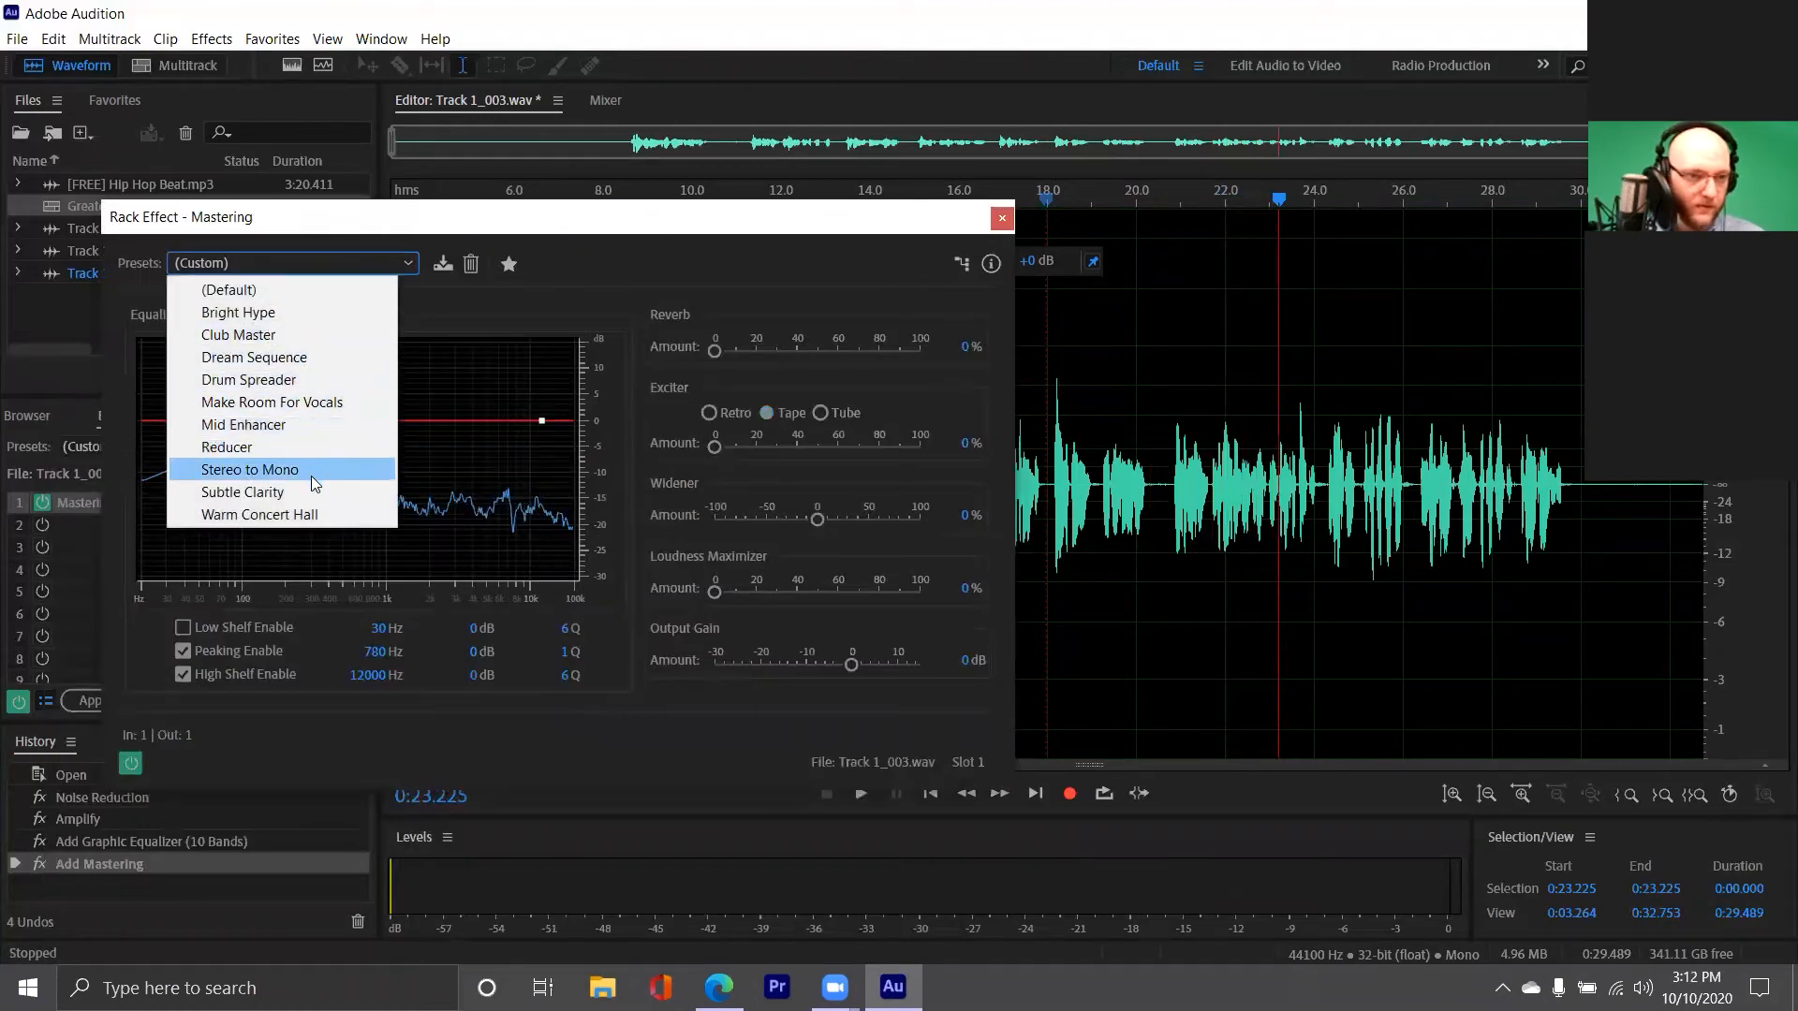
click(989, 219)
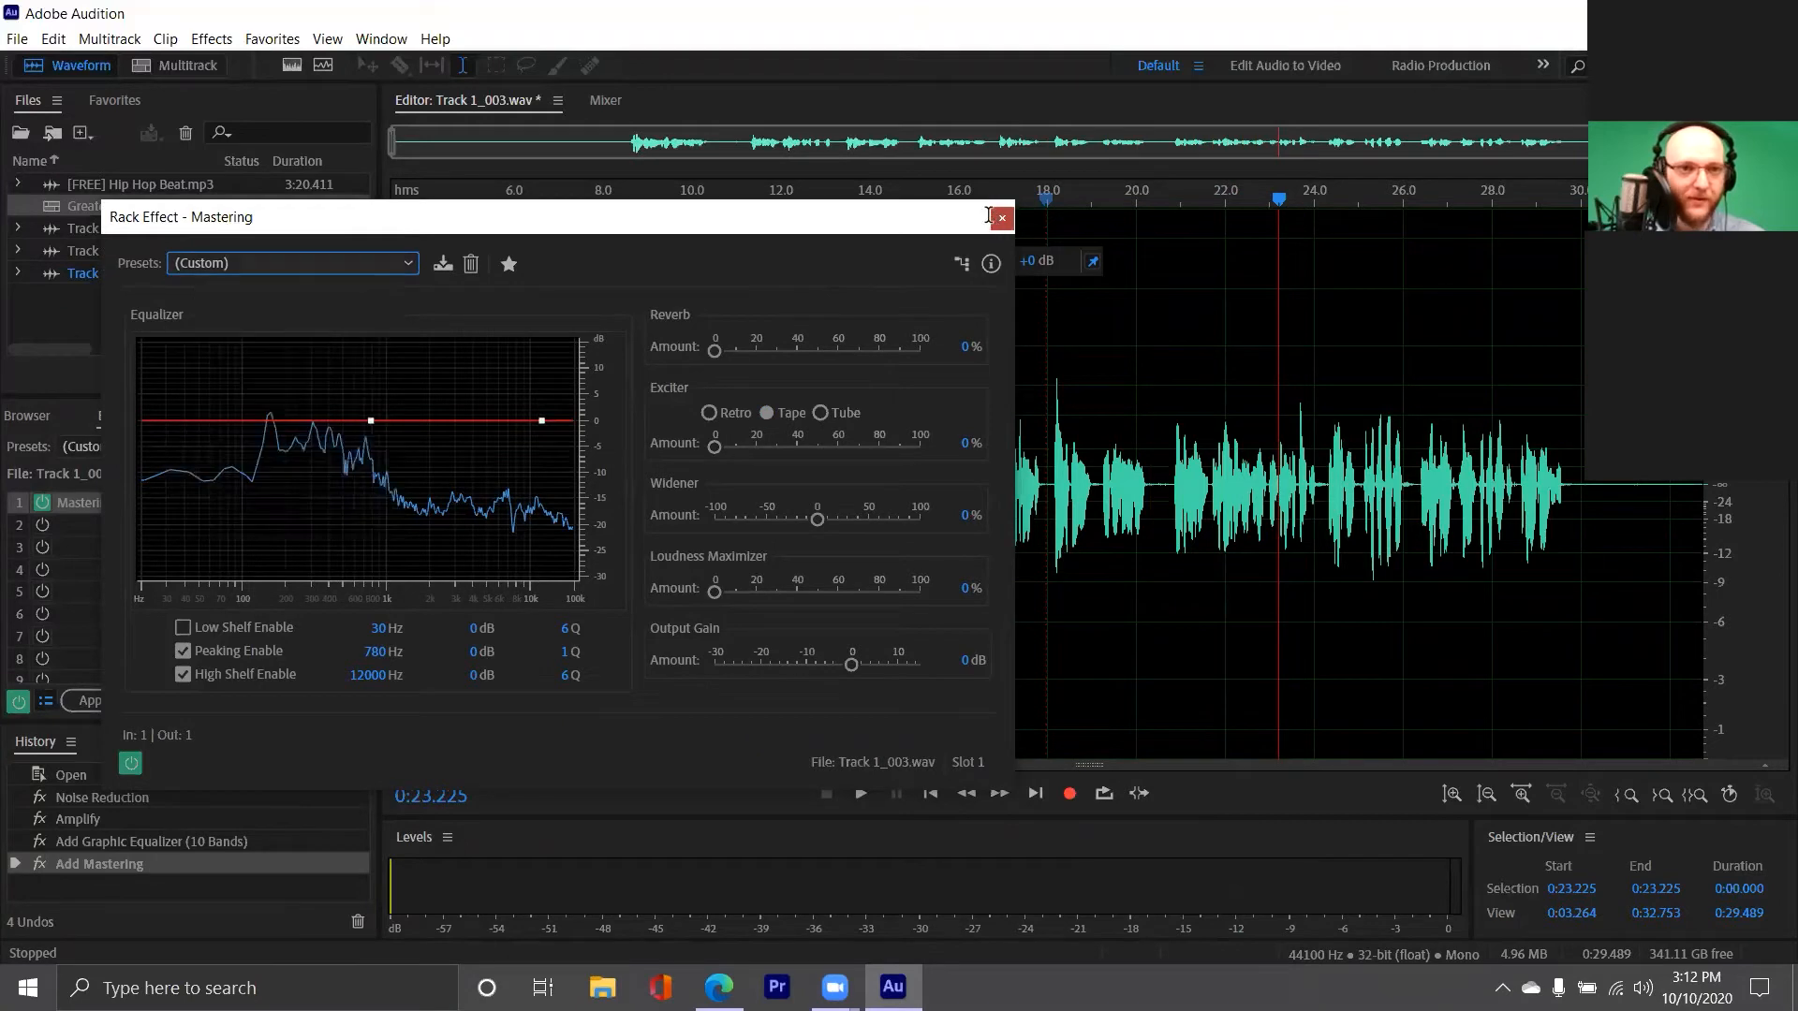
click(990, 219)
Replace the Mastering effect in the first rack slot with the Vocal Enhancer
click(339, 504)
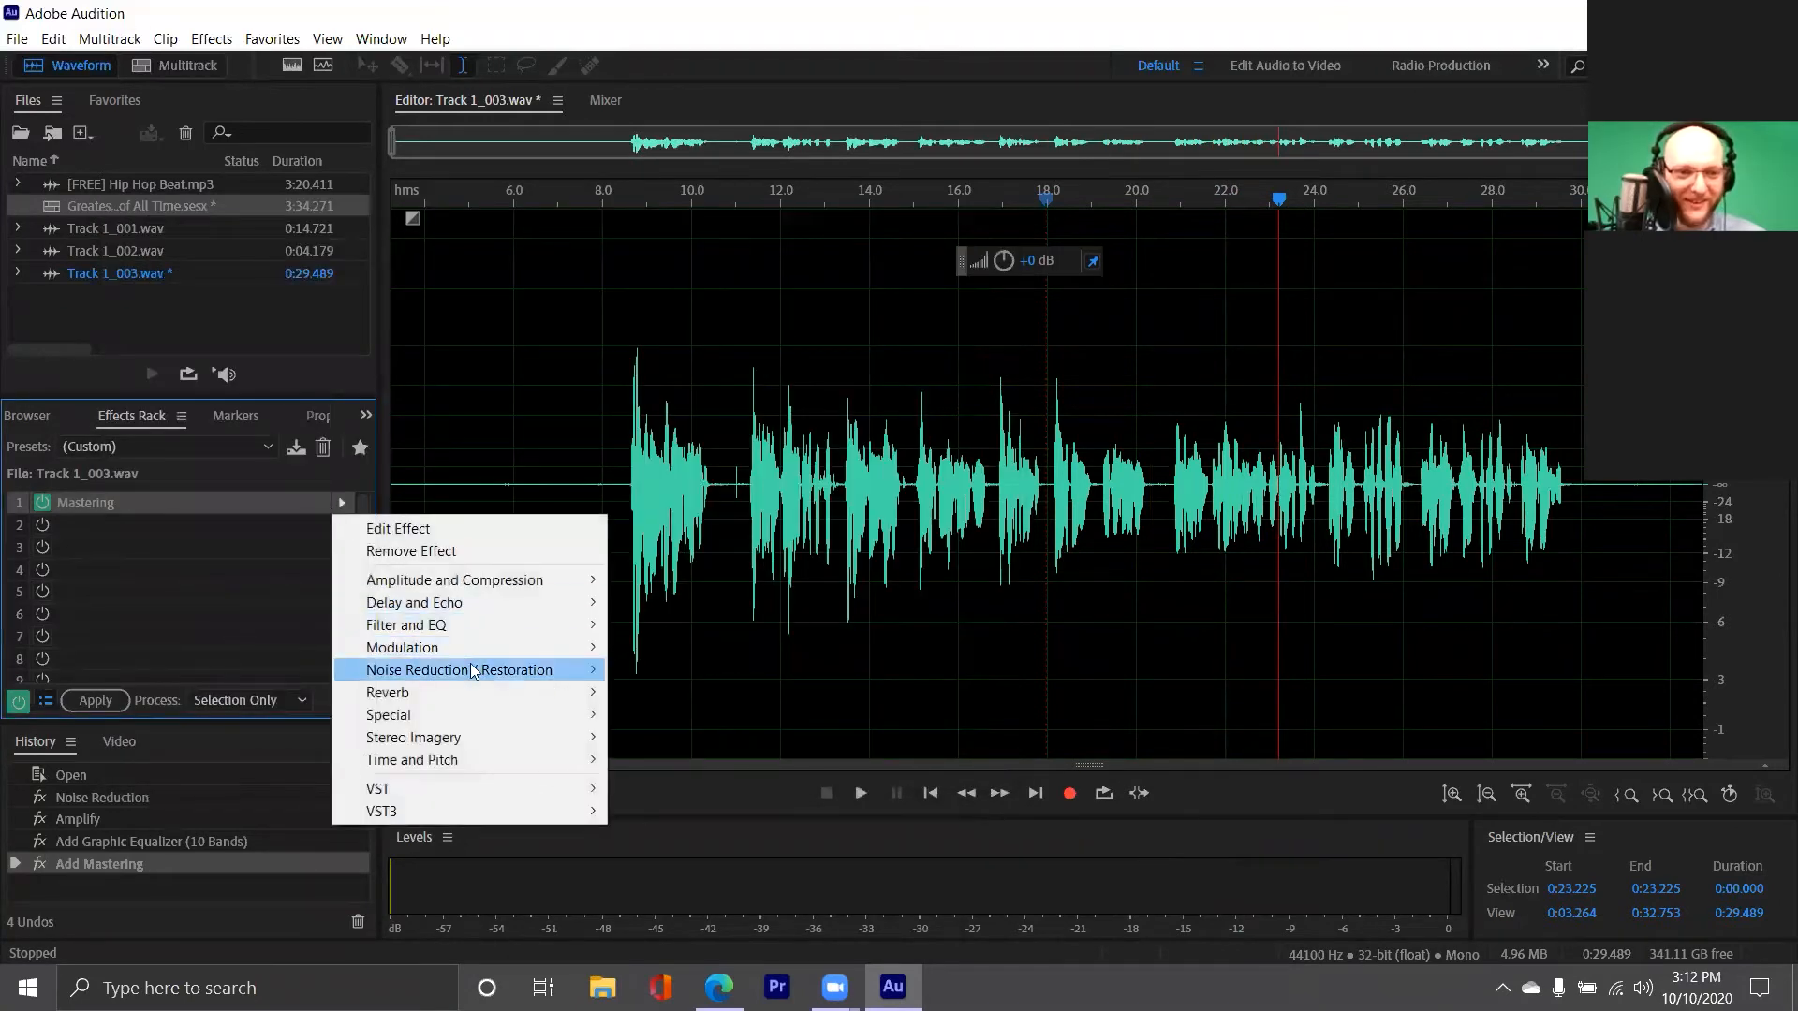
mouse_move(475, 715)
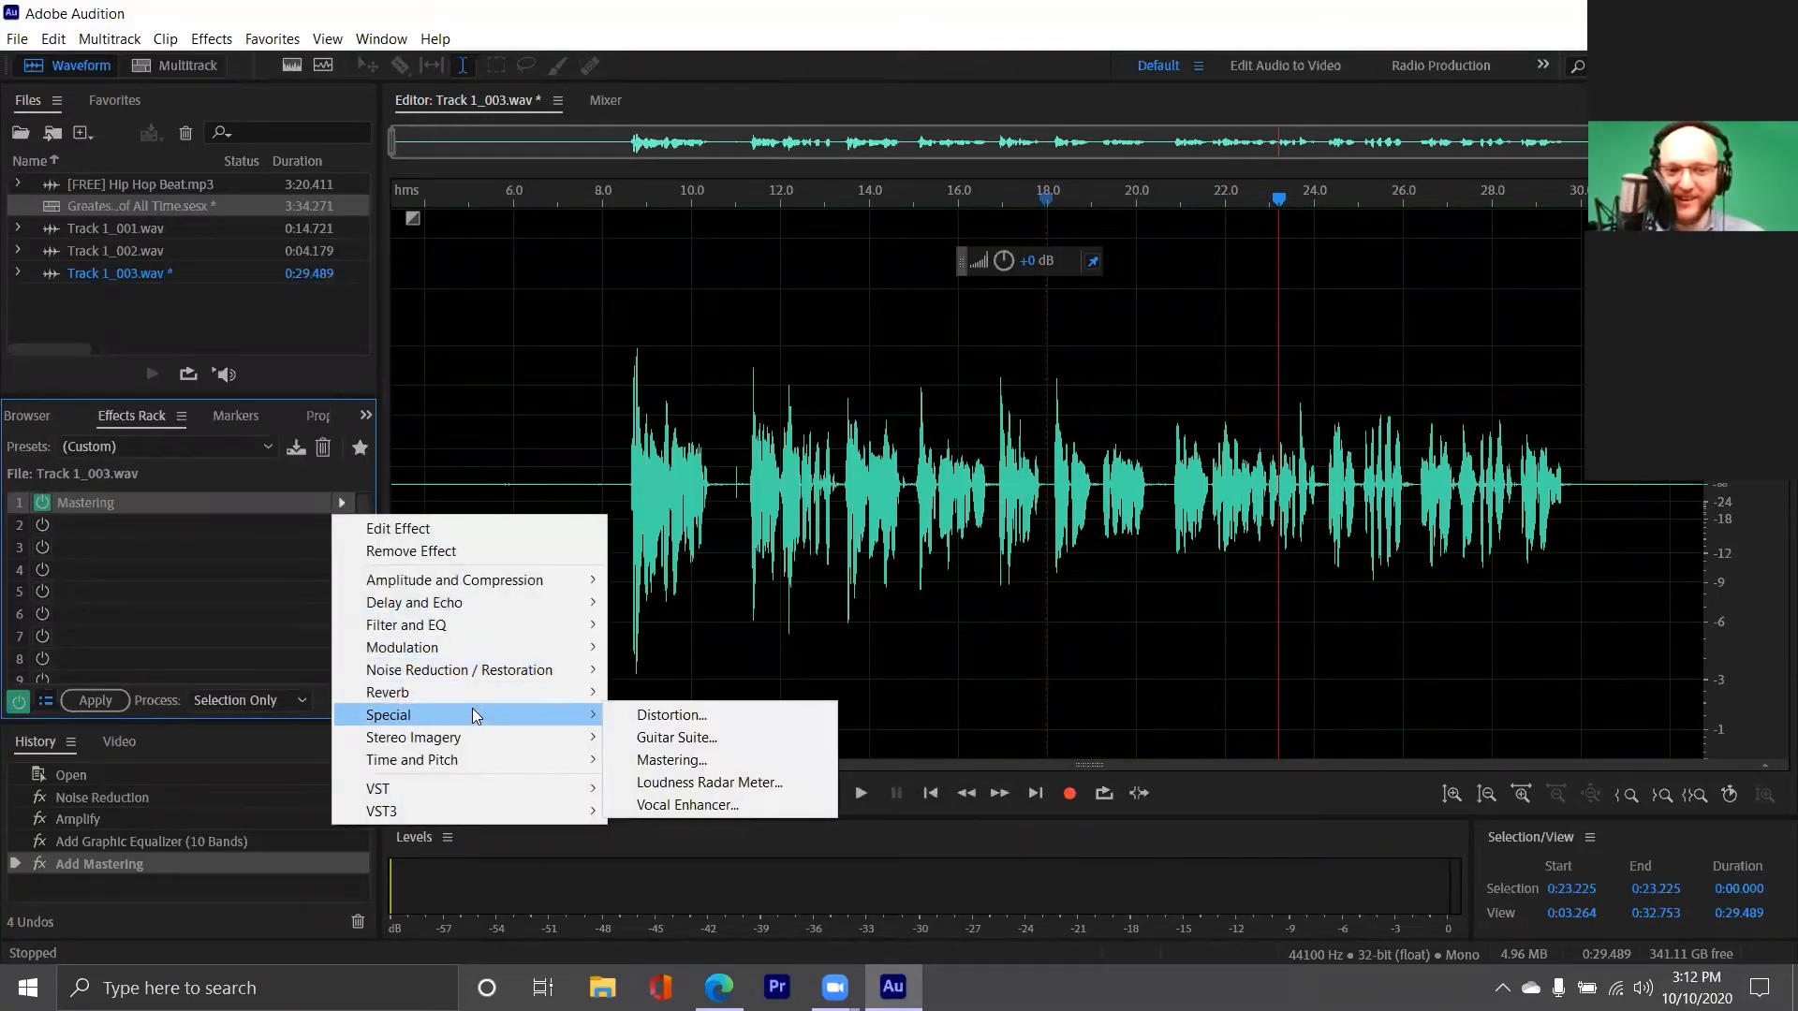
click(687, 804)
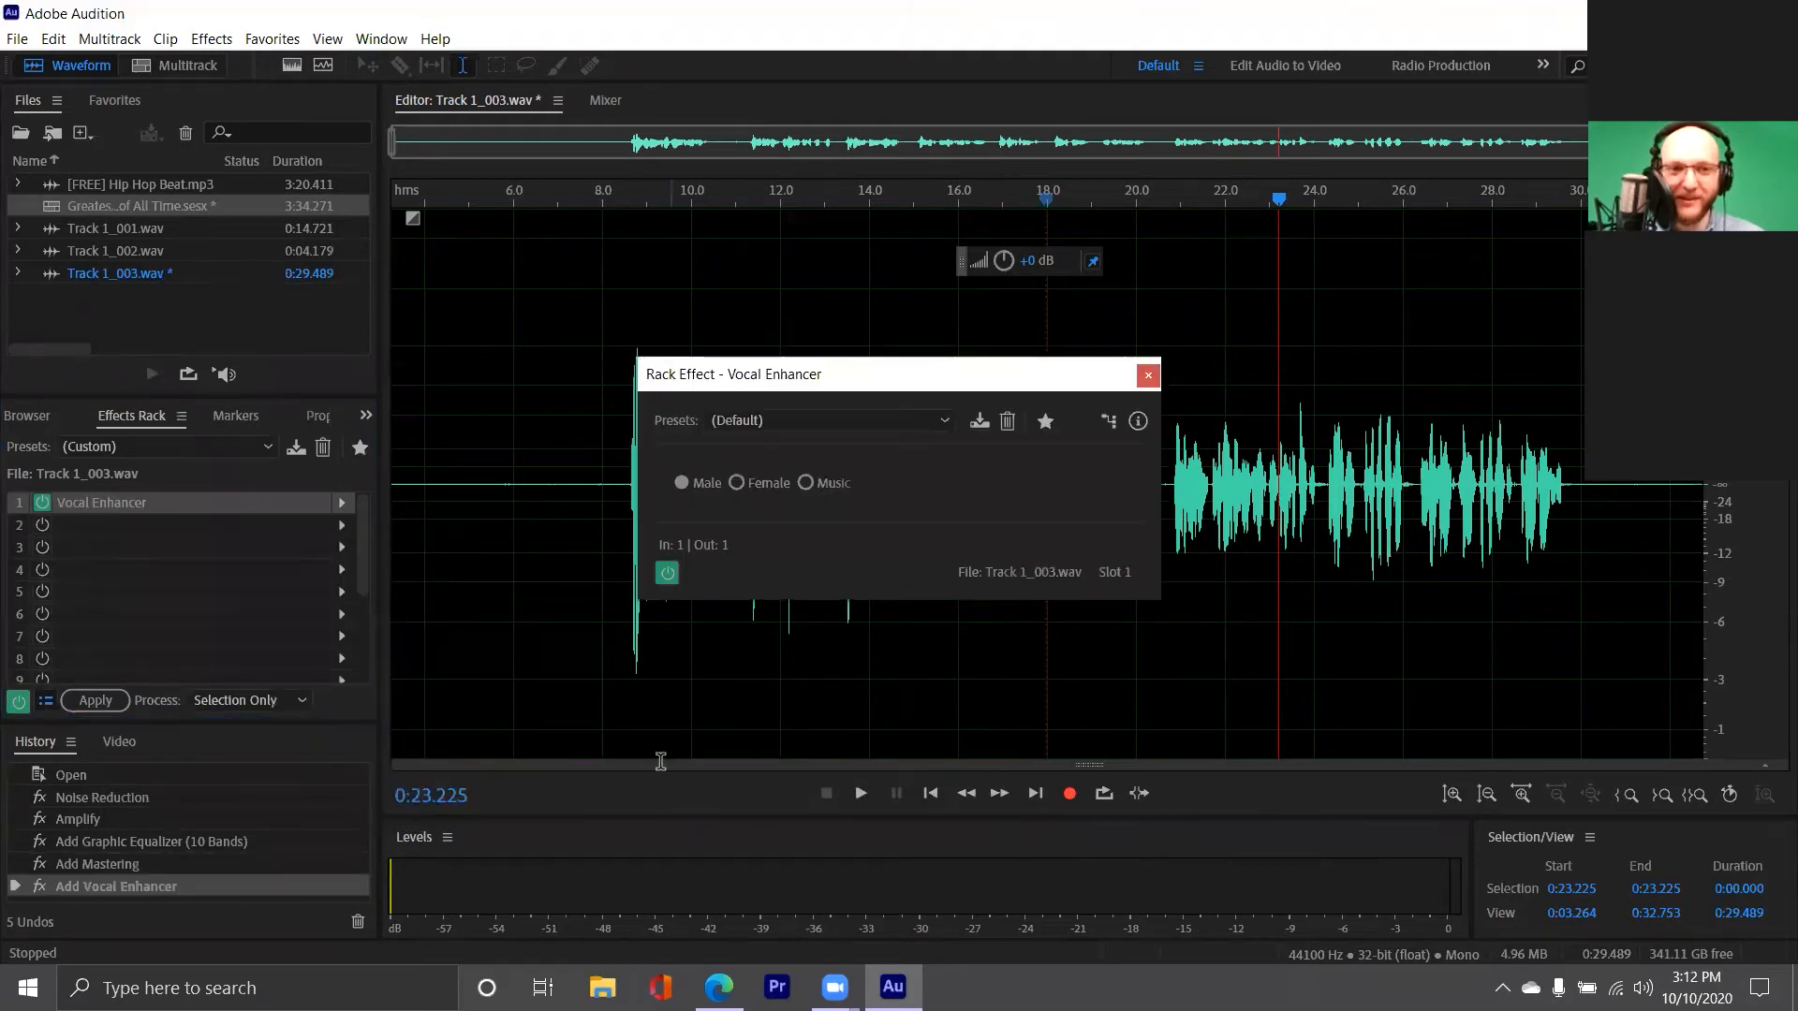
Examine the presets offered by the rack Vocal Enhancer without choosing one and close its window
click(788, 421)
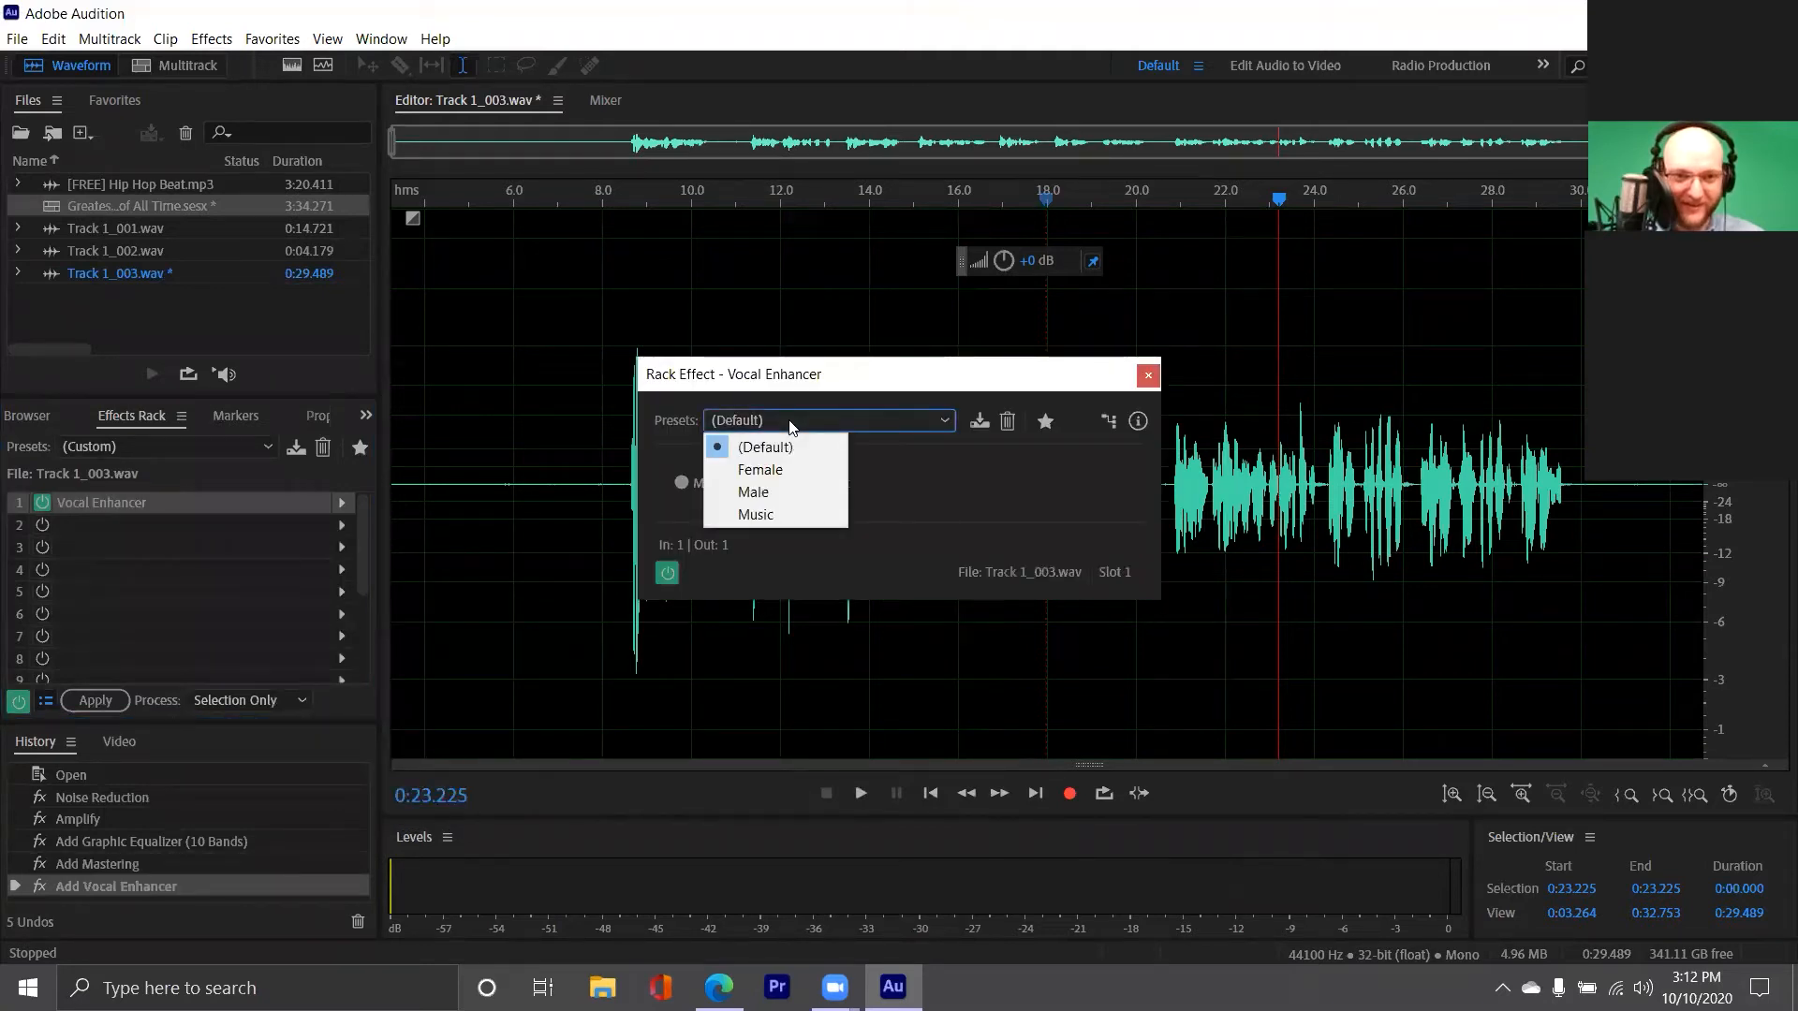
click(789, 426)
click(1147, 375)
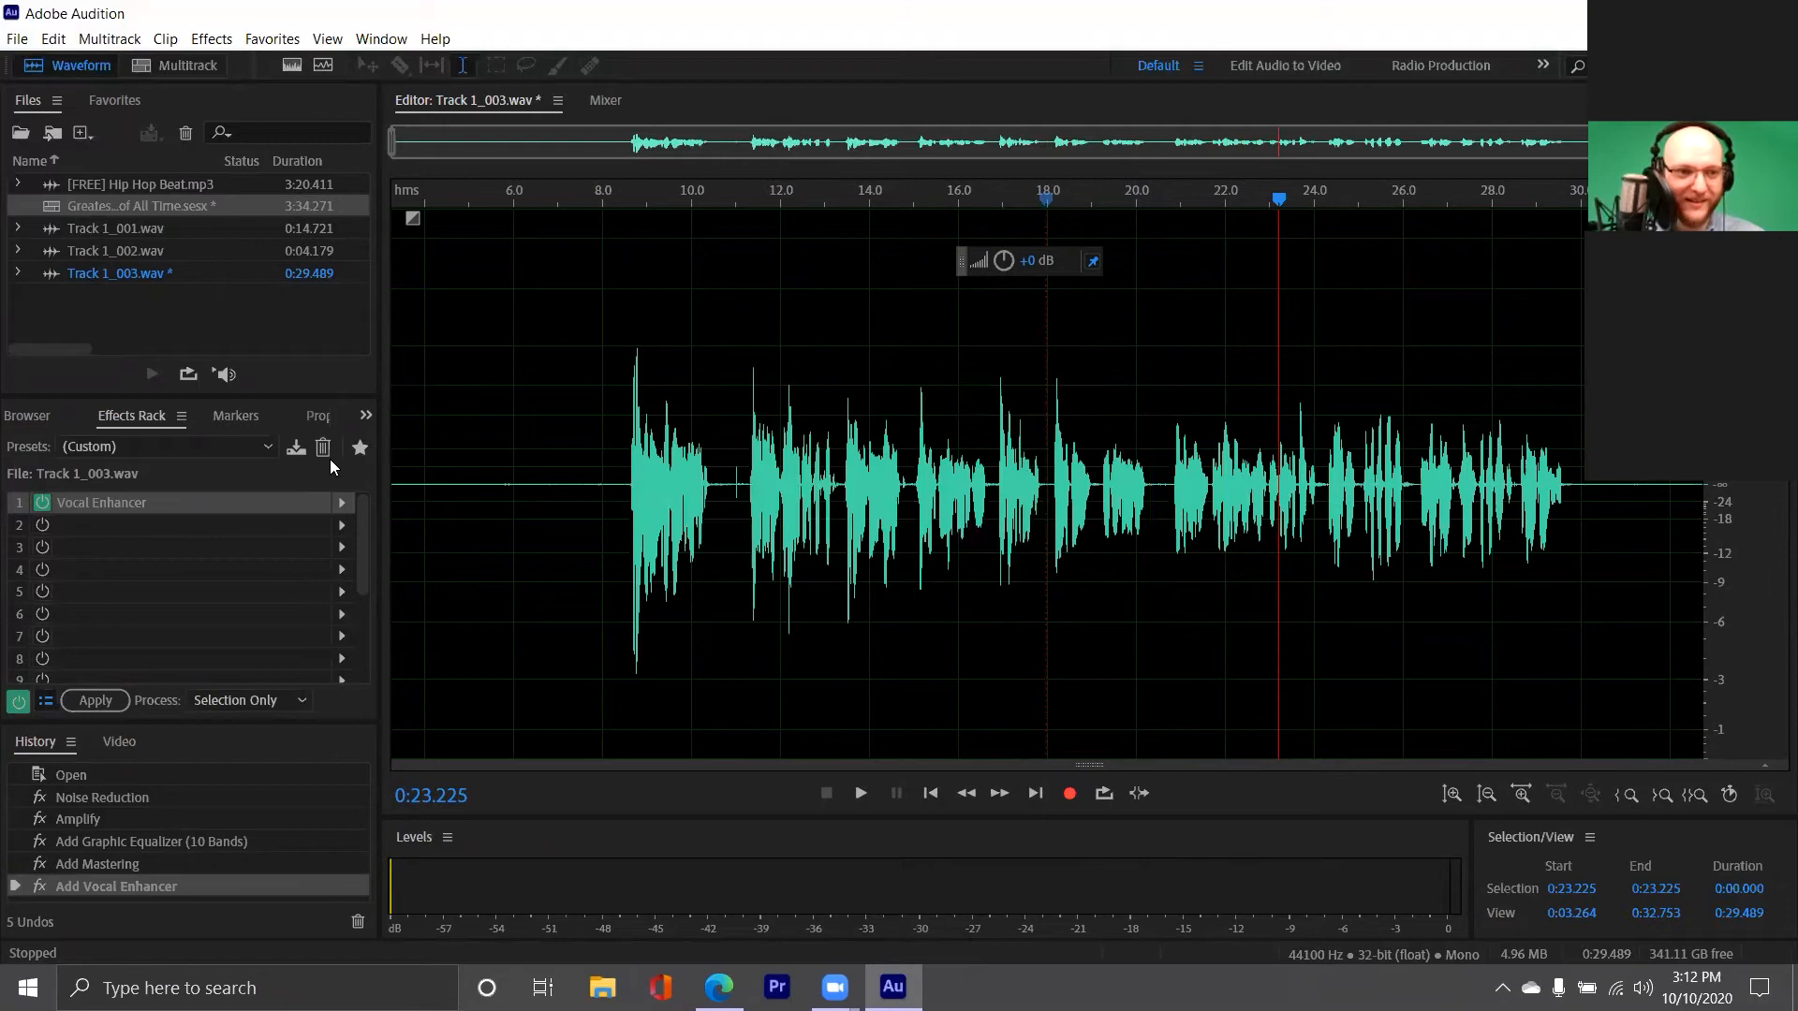
Replace the Vocal Enhancer in the first rack slot with the FFT Filter
click(342, 506)
mouse_move(473, 628)
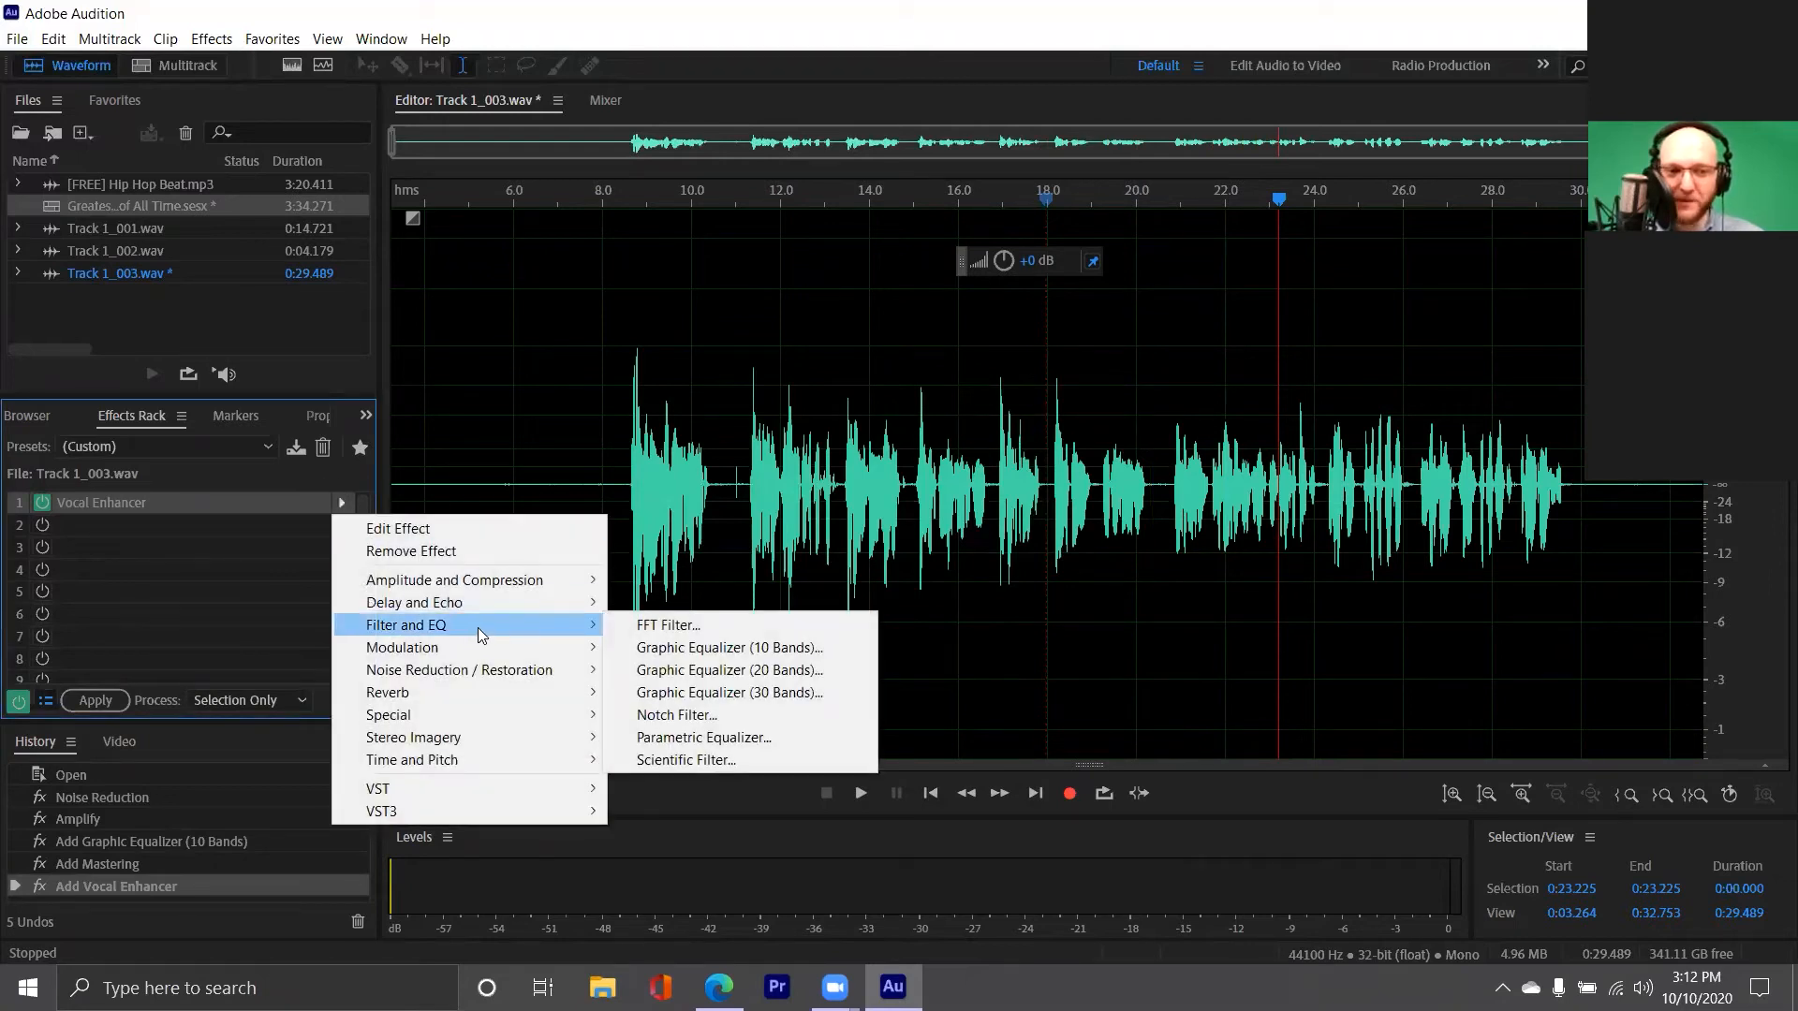
click(689, 634)
Apply the FFT Filter's Telephone - Receiver preset and play the vocal from about 23 seconds
click(707, 238)
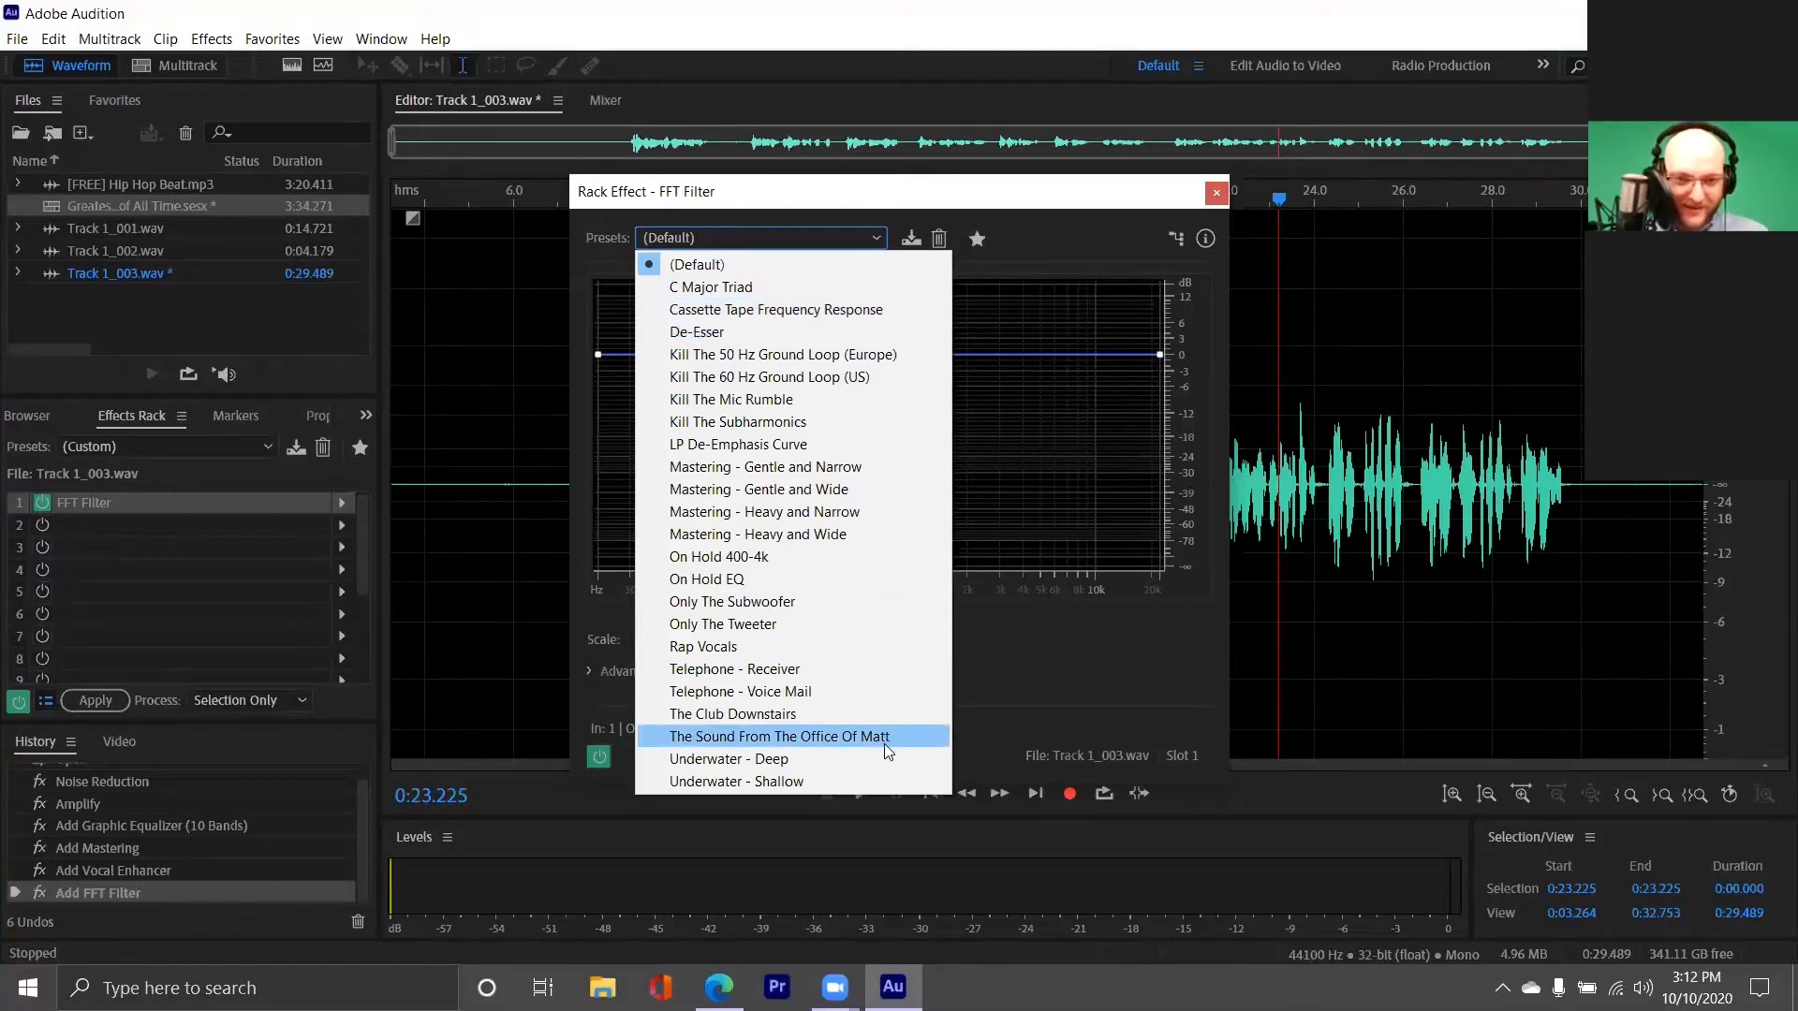
click(882, 670)
key(space)
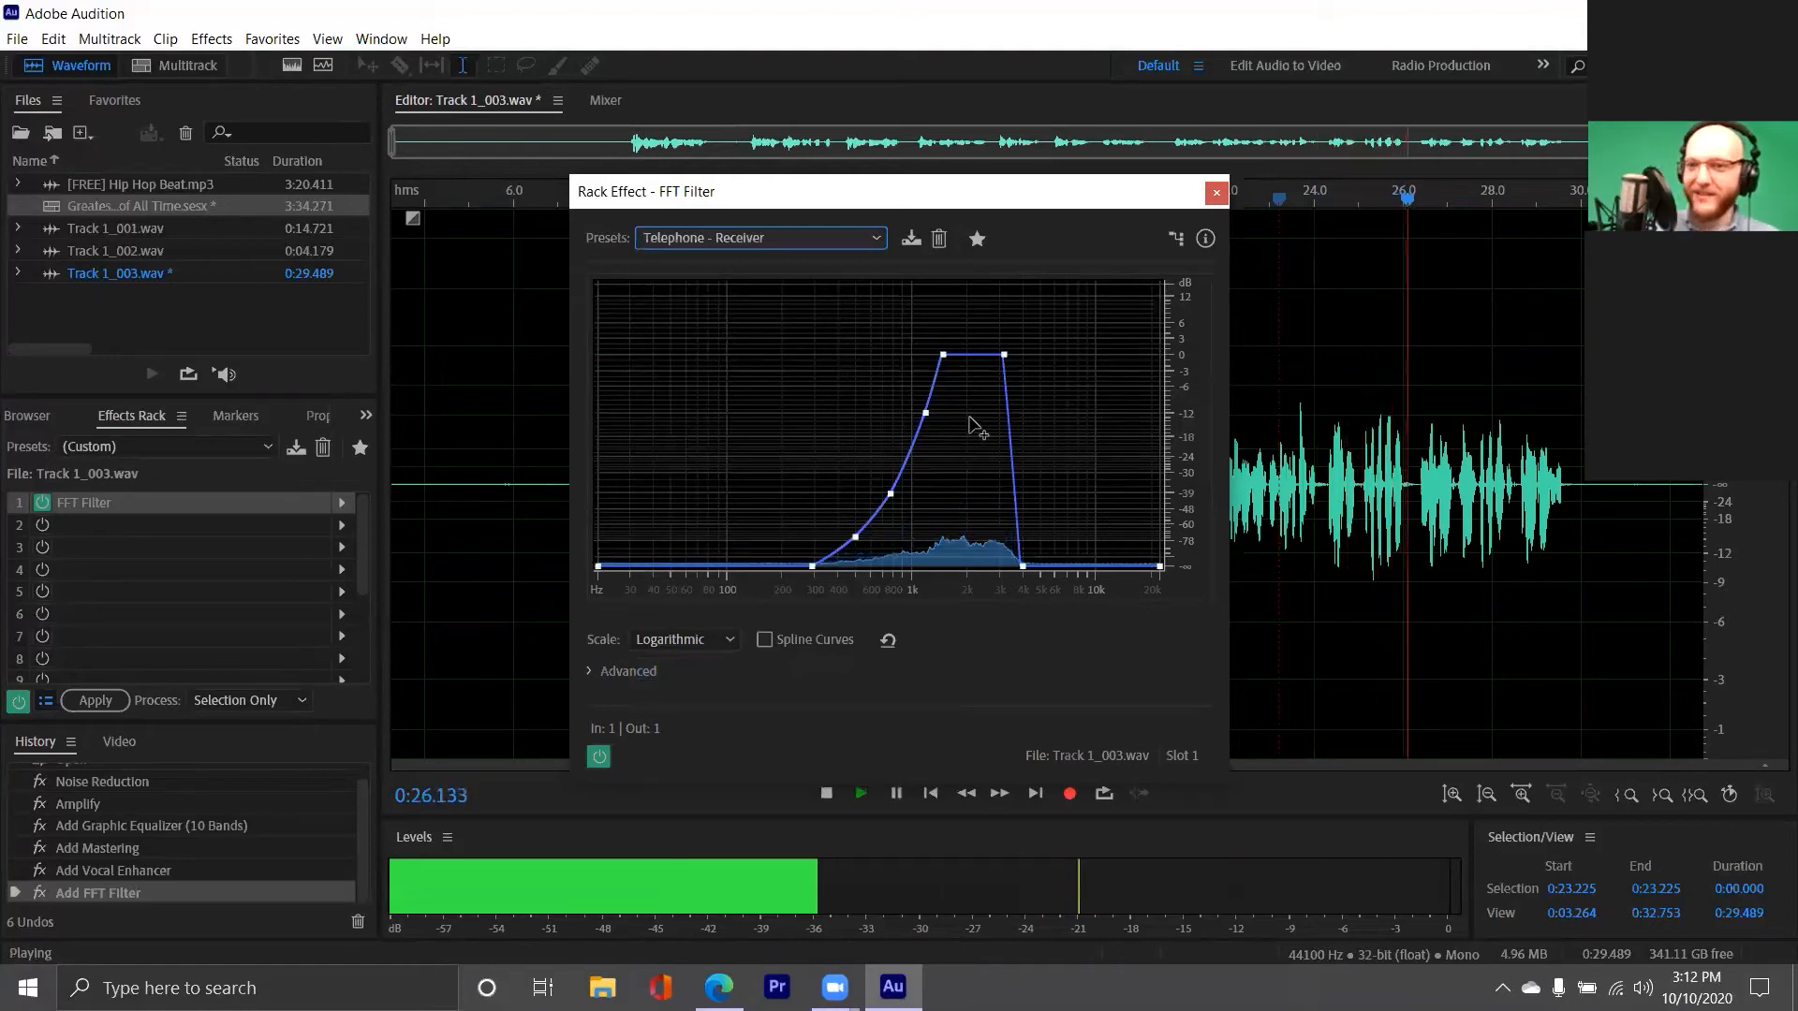
drag(934, 185, 744, 168)
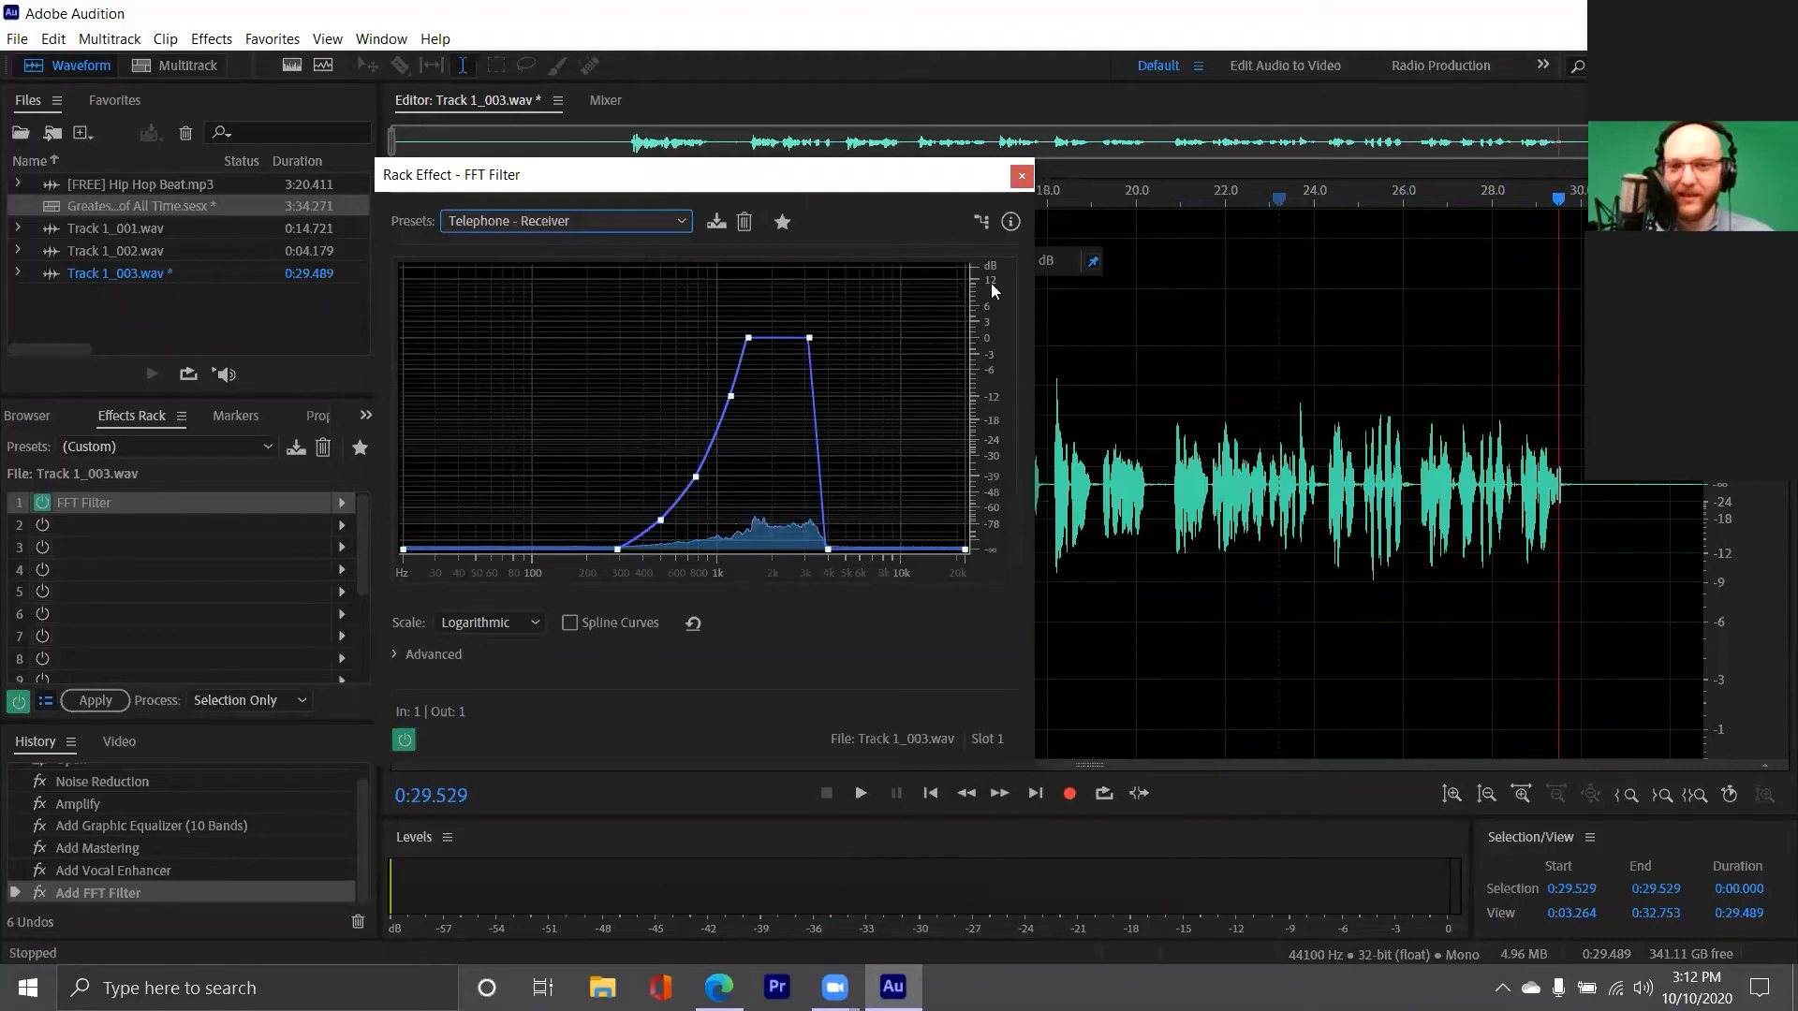
Change the FFT Filter preset to Telephone - Voice Mail and play the vocal from about 19 seconds
click(592, 221)
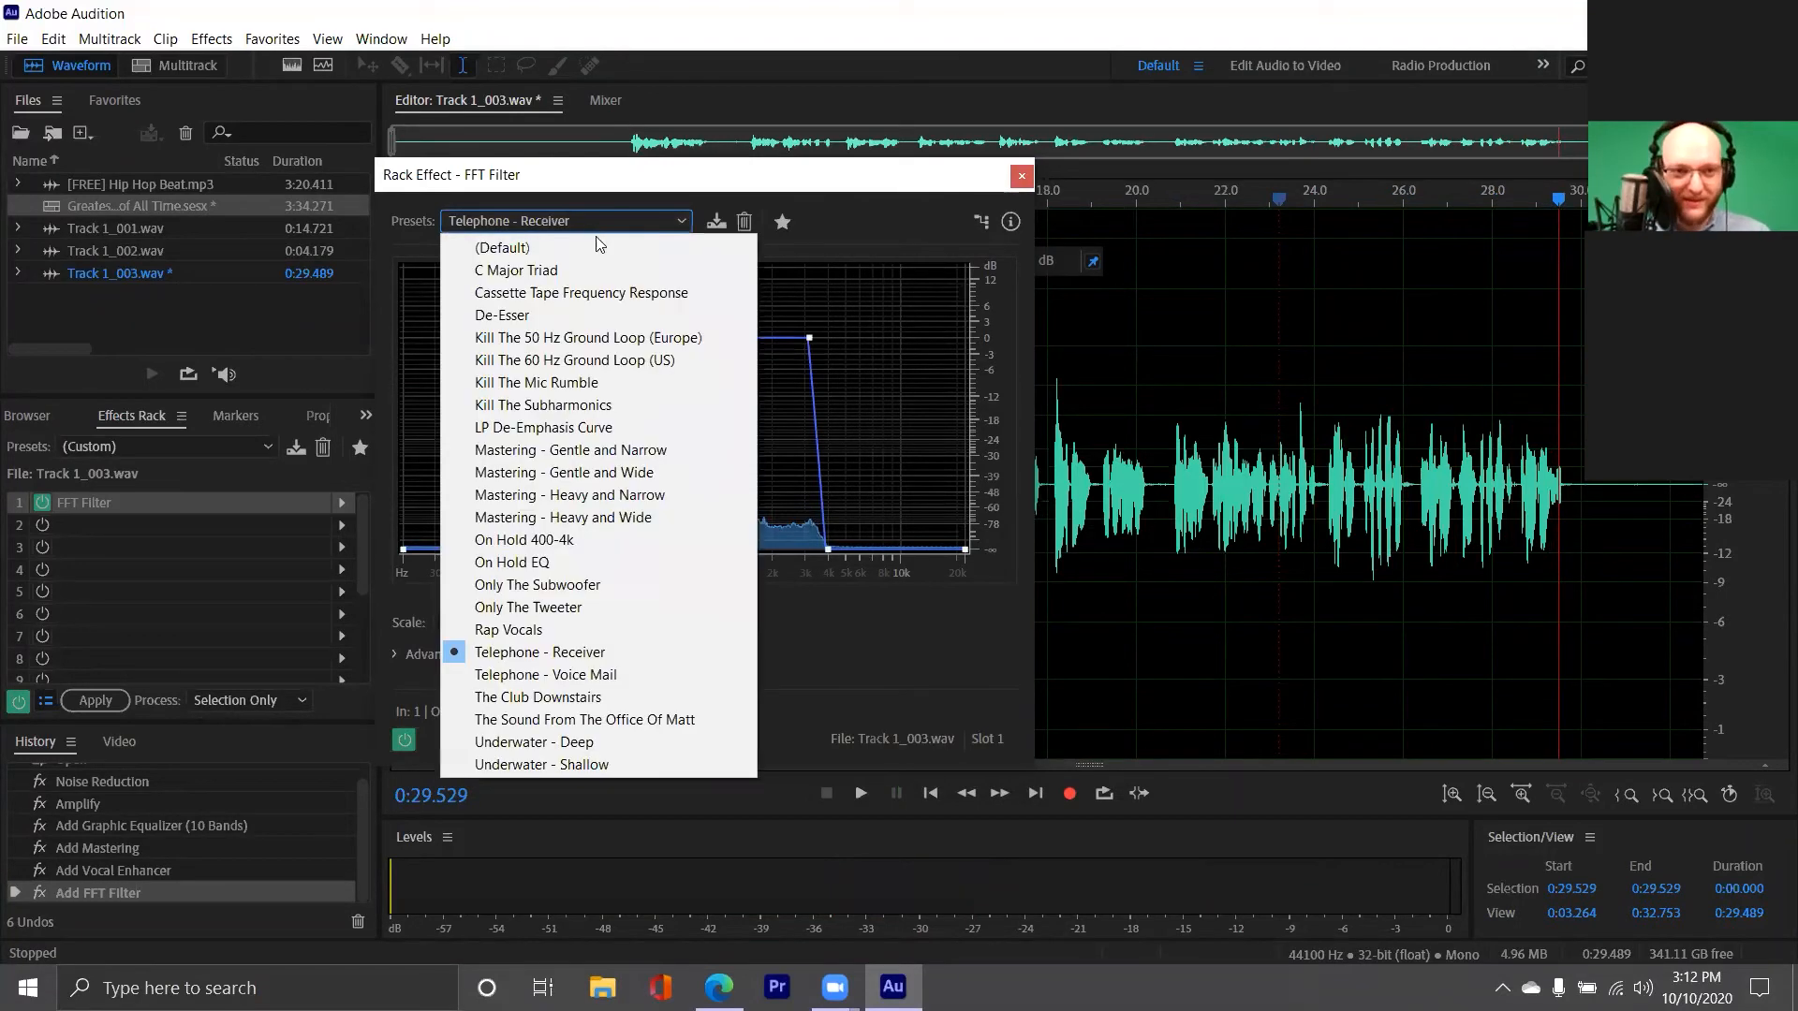
click(618, 675)
click(1089, 470)
key(space)
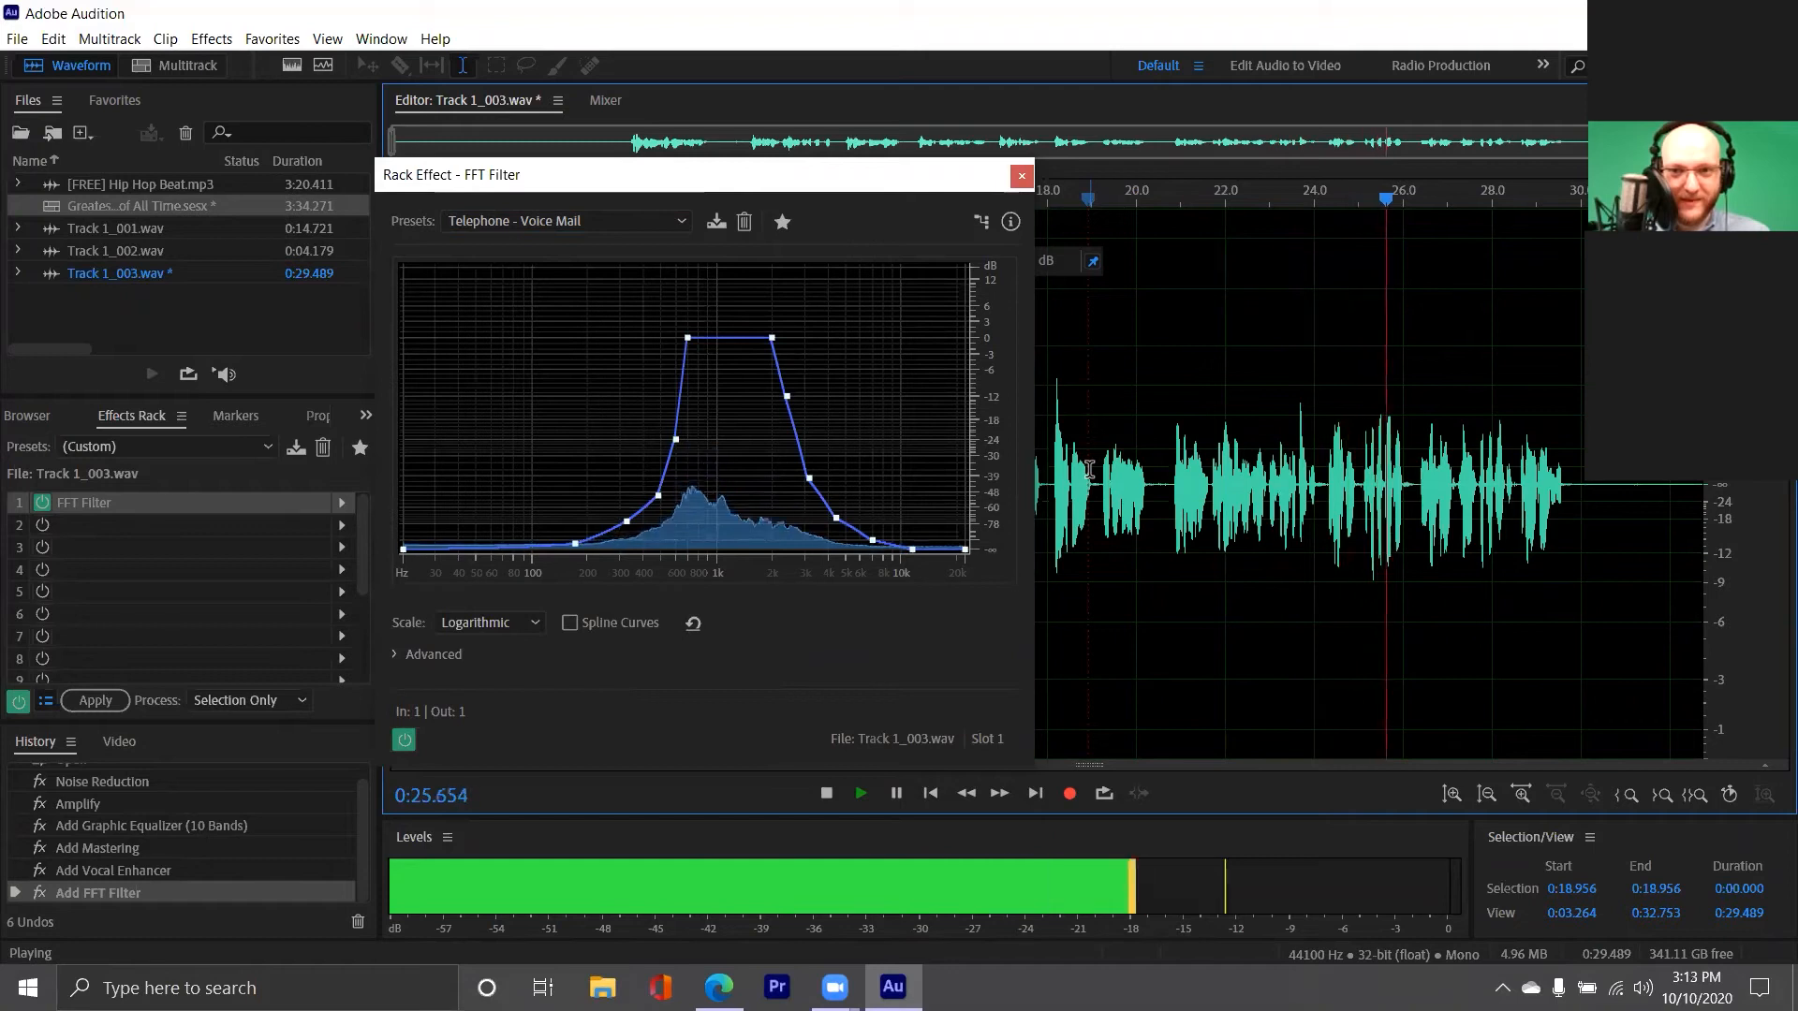
key(space)
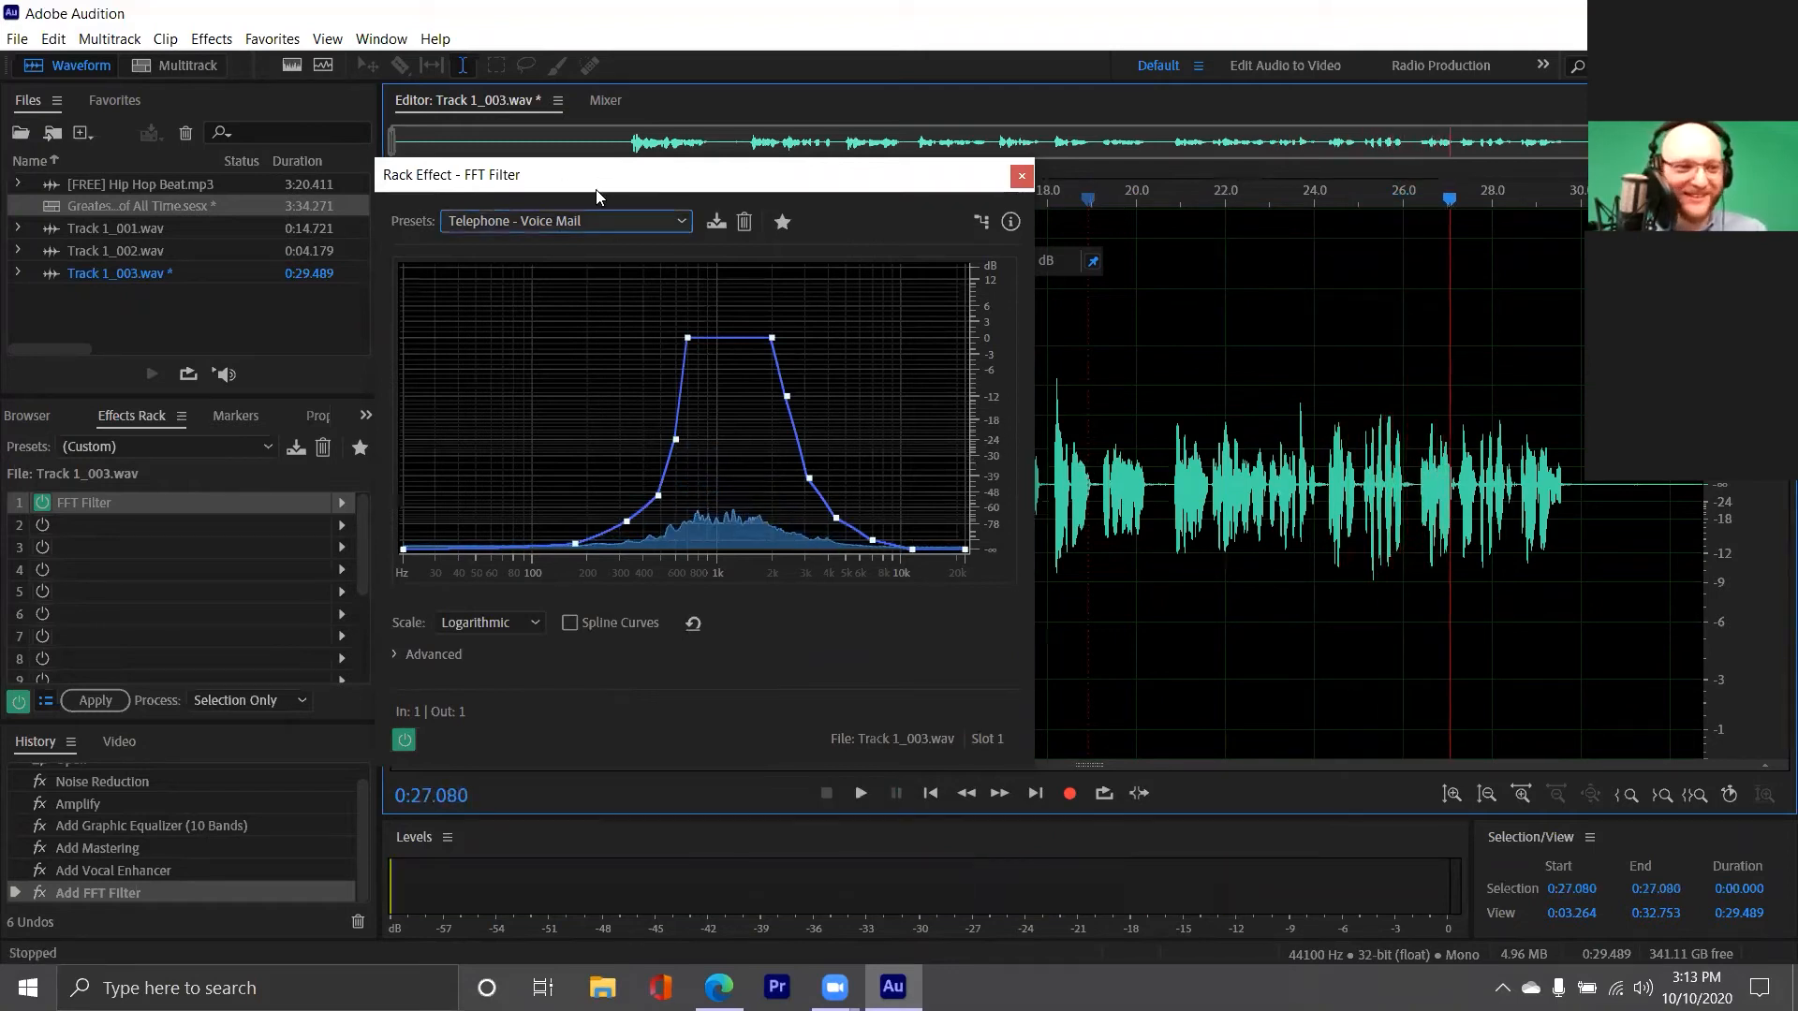
drag(596, 189, 606, 246)
Return to the multitrack session and record about 12 seconds of new vocal on Track 1 from about 0:42
double_click(96, 200)
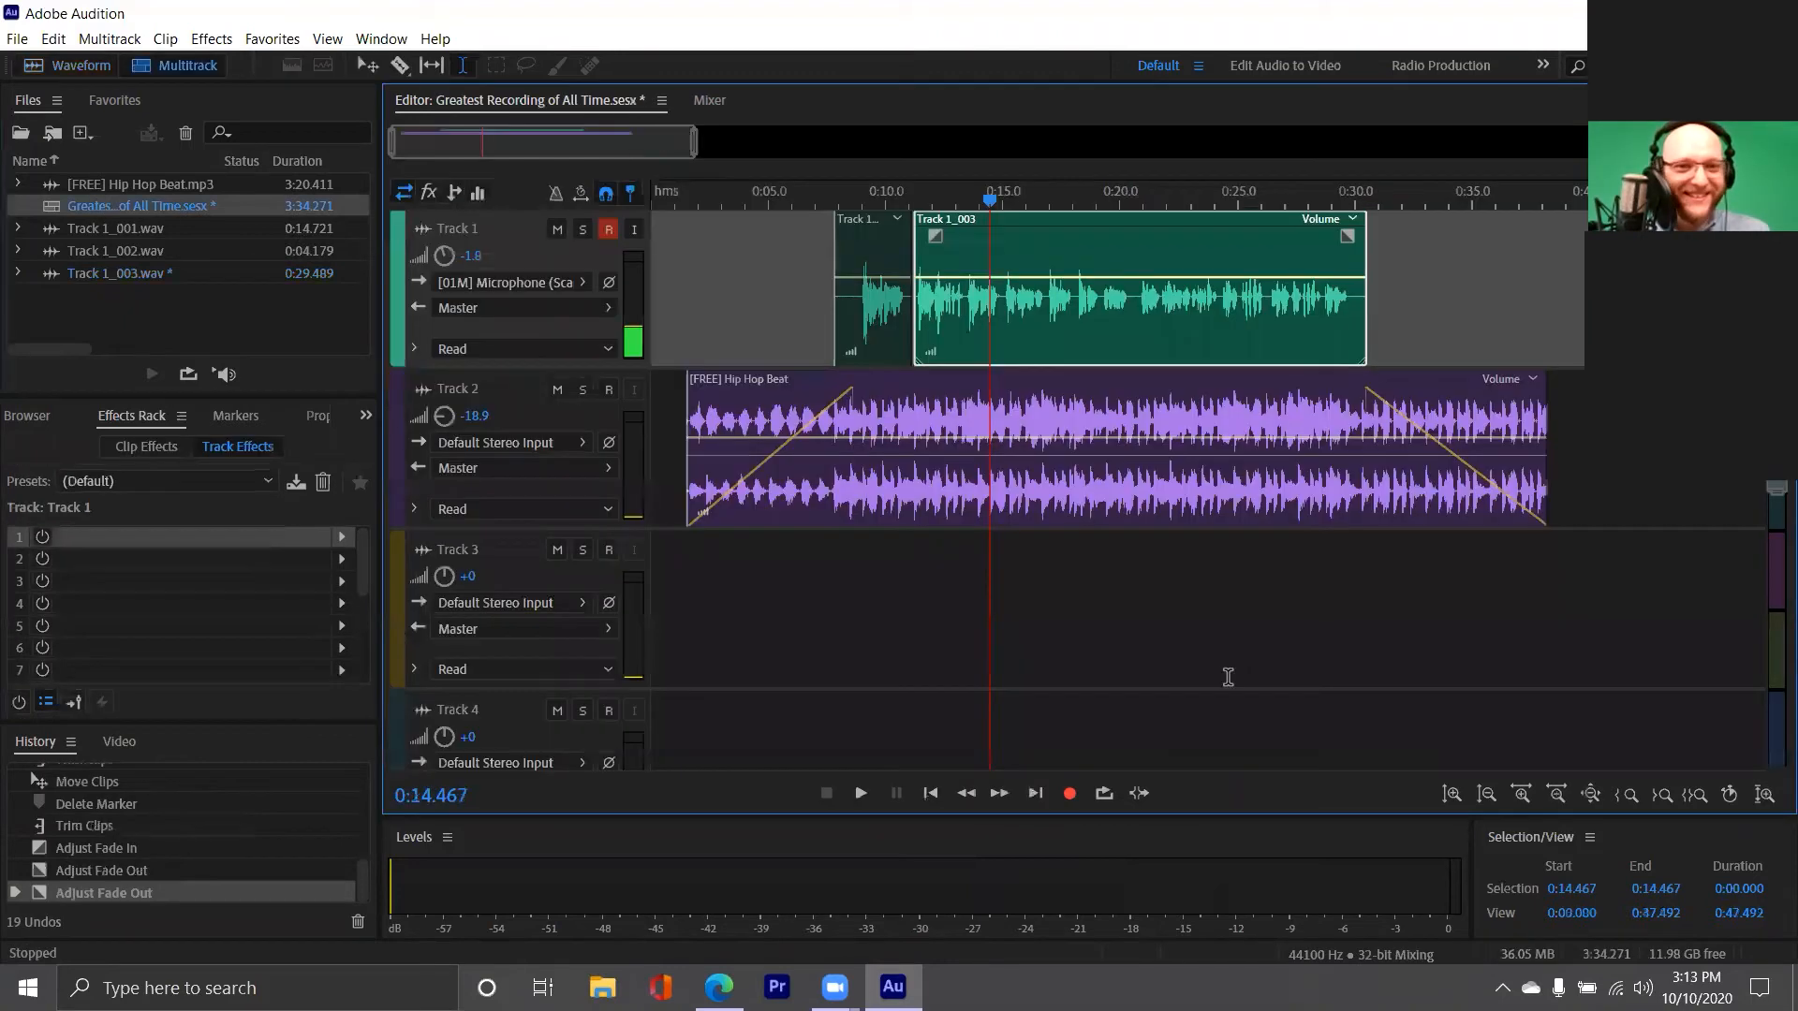
scroll(1470, 531, down, 4)
drag(393, 139, 503, 132)
click(871, 323)
click(1069, 793)
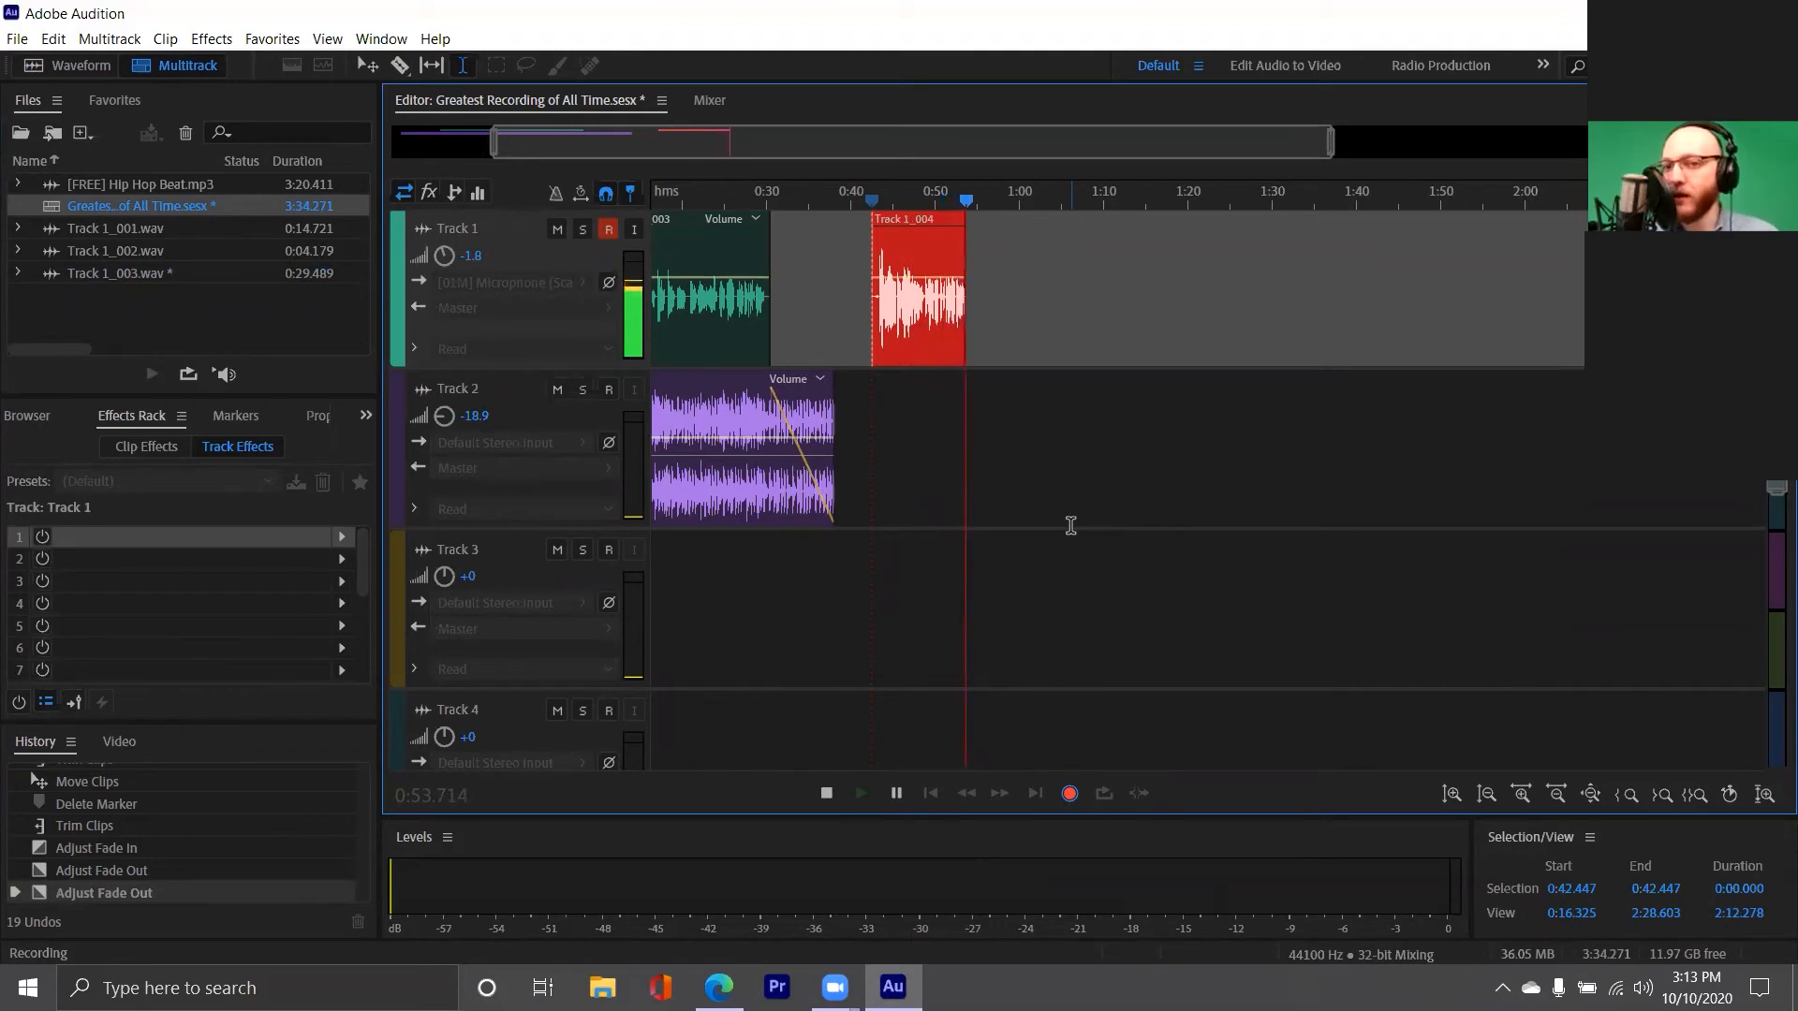
key(space)
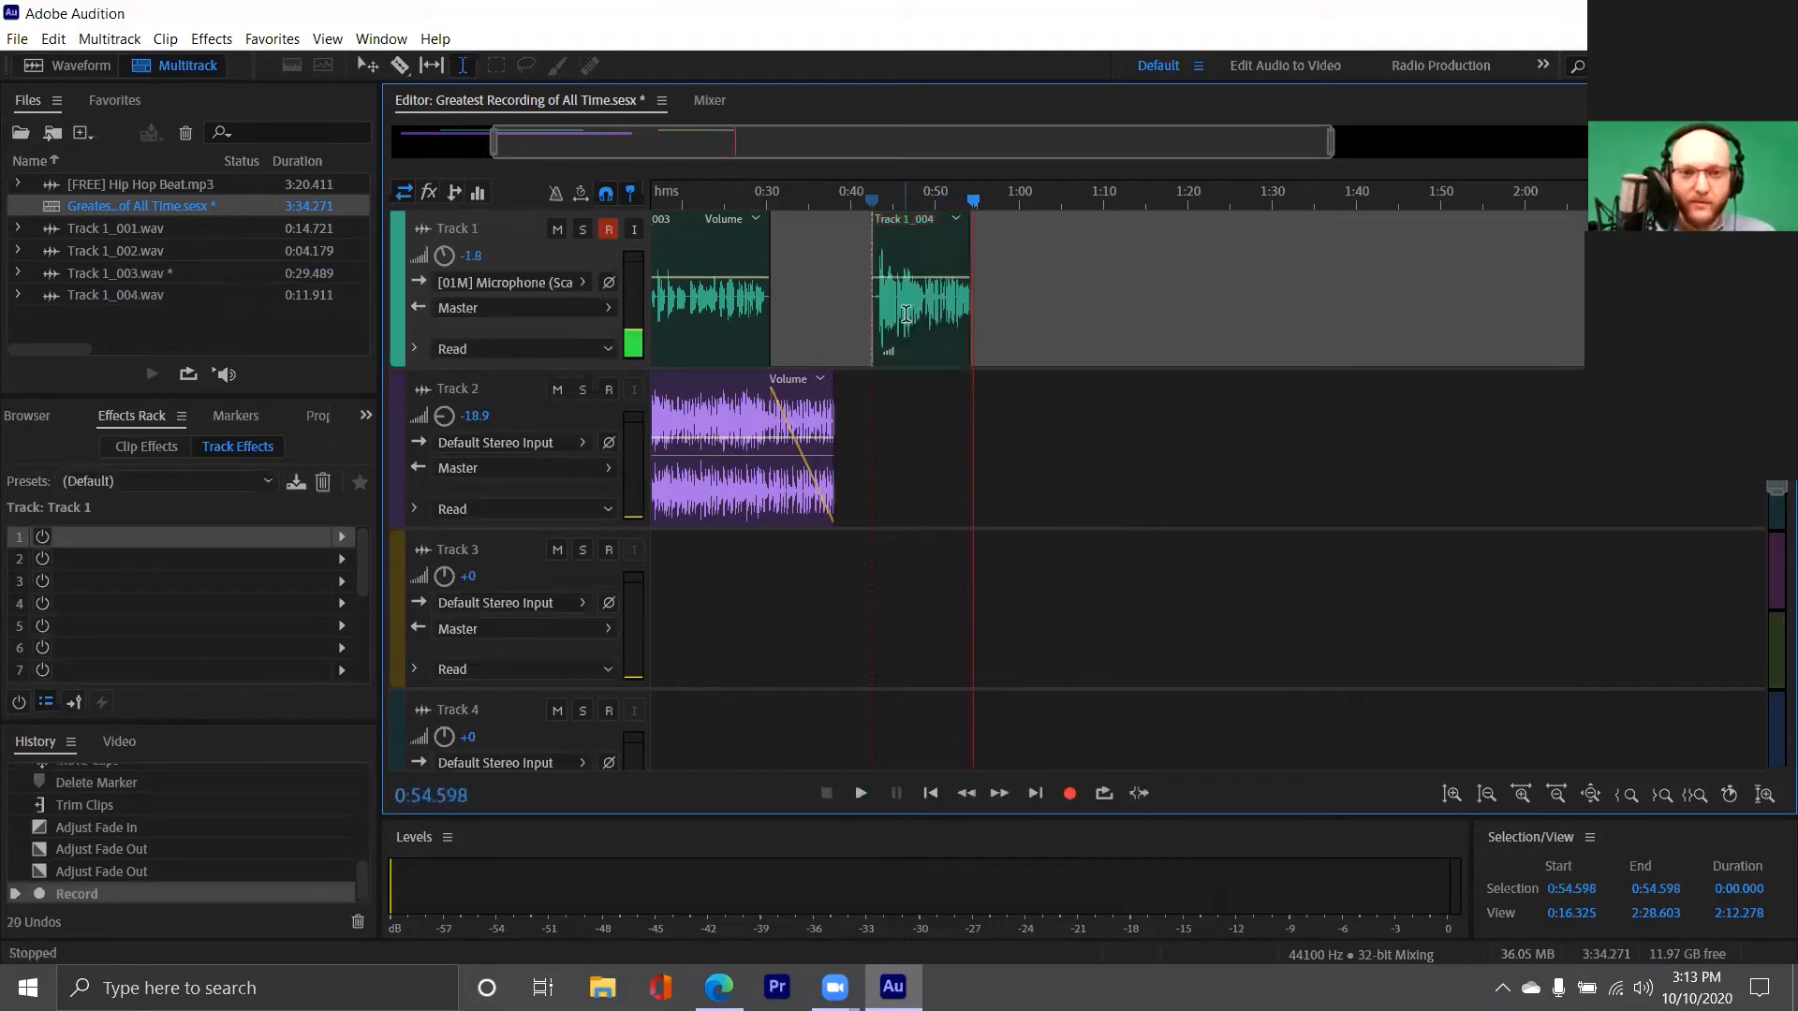
Open the new Track 1 recording in the waveform editor and select all of its audio
double_click(906, 323)
click(786, 478)
key(ctrl+a)
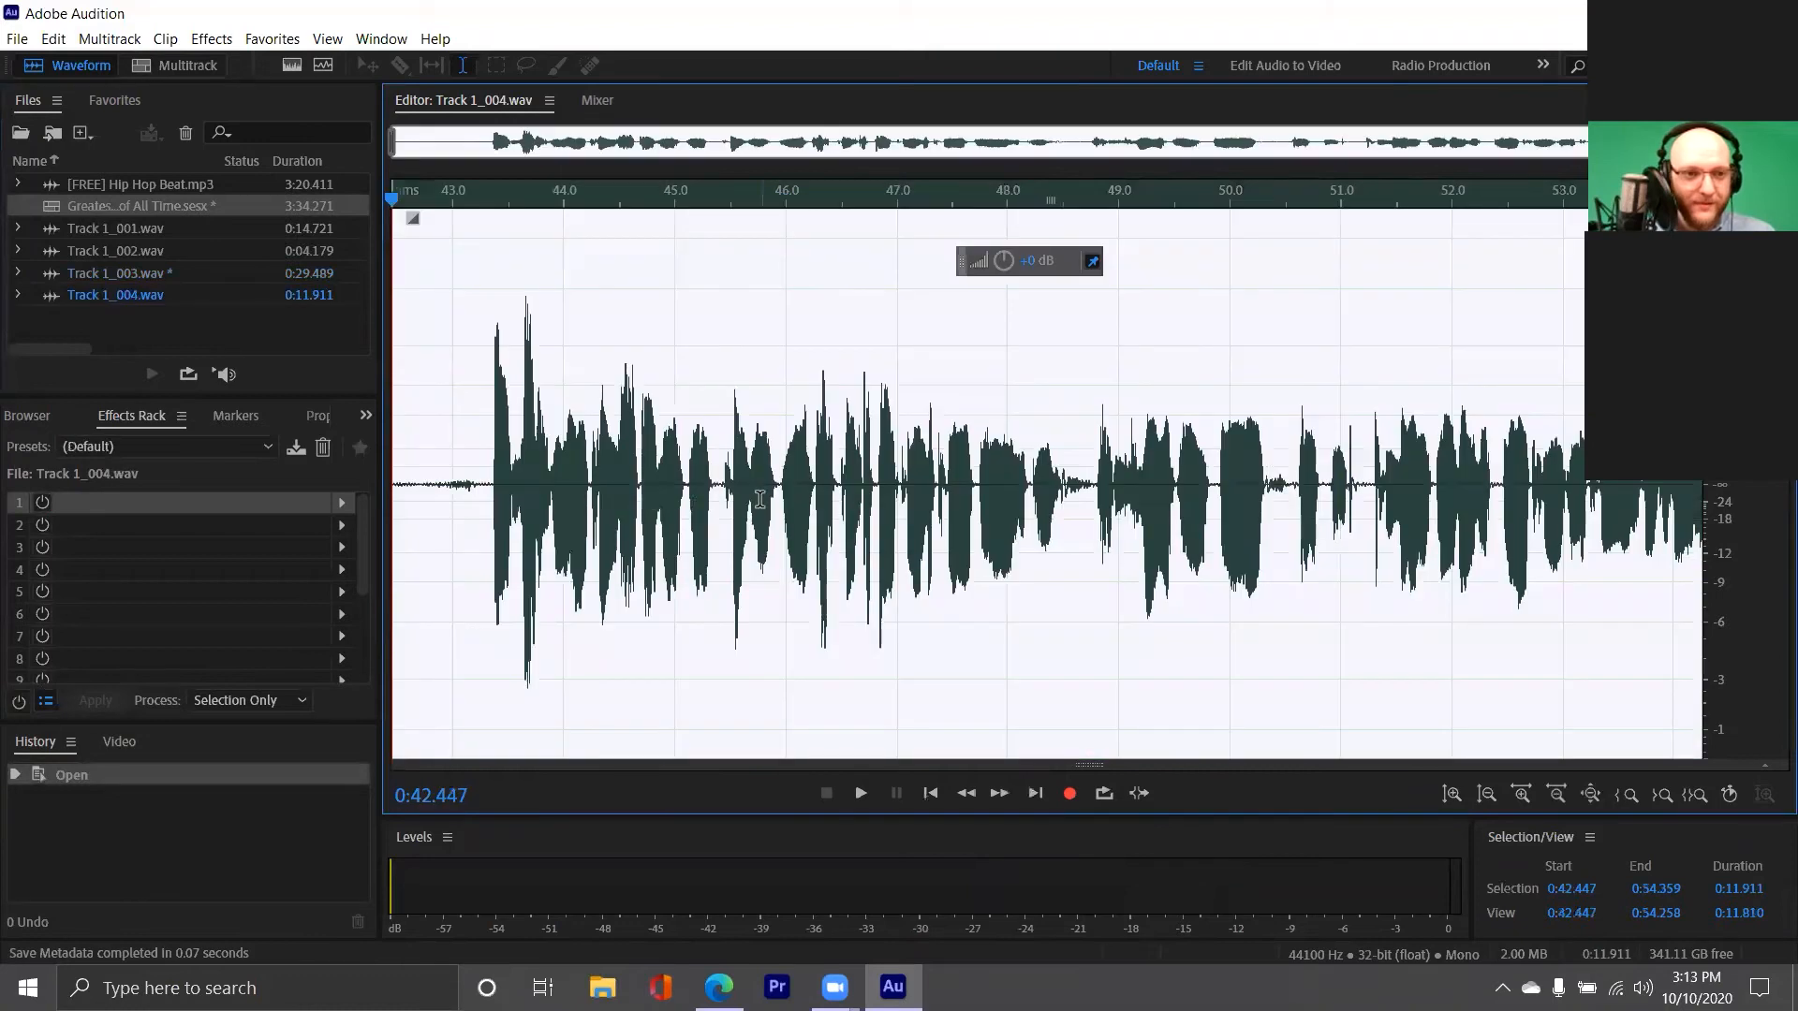
Add an FFT Filter to the first rack slot and apply its Telephone - Voice Mail preset
click(341, 503)
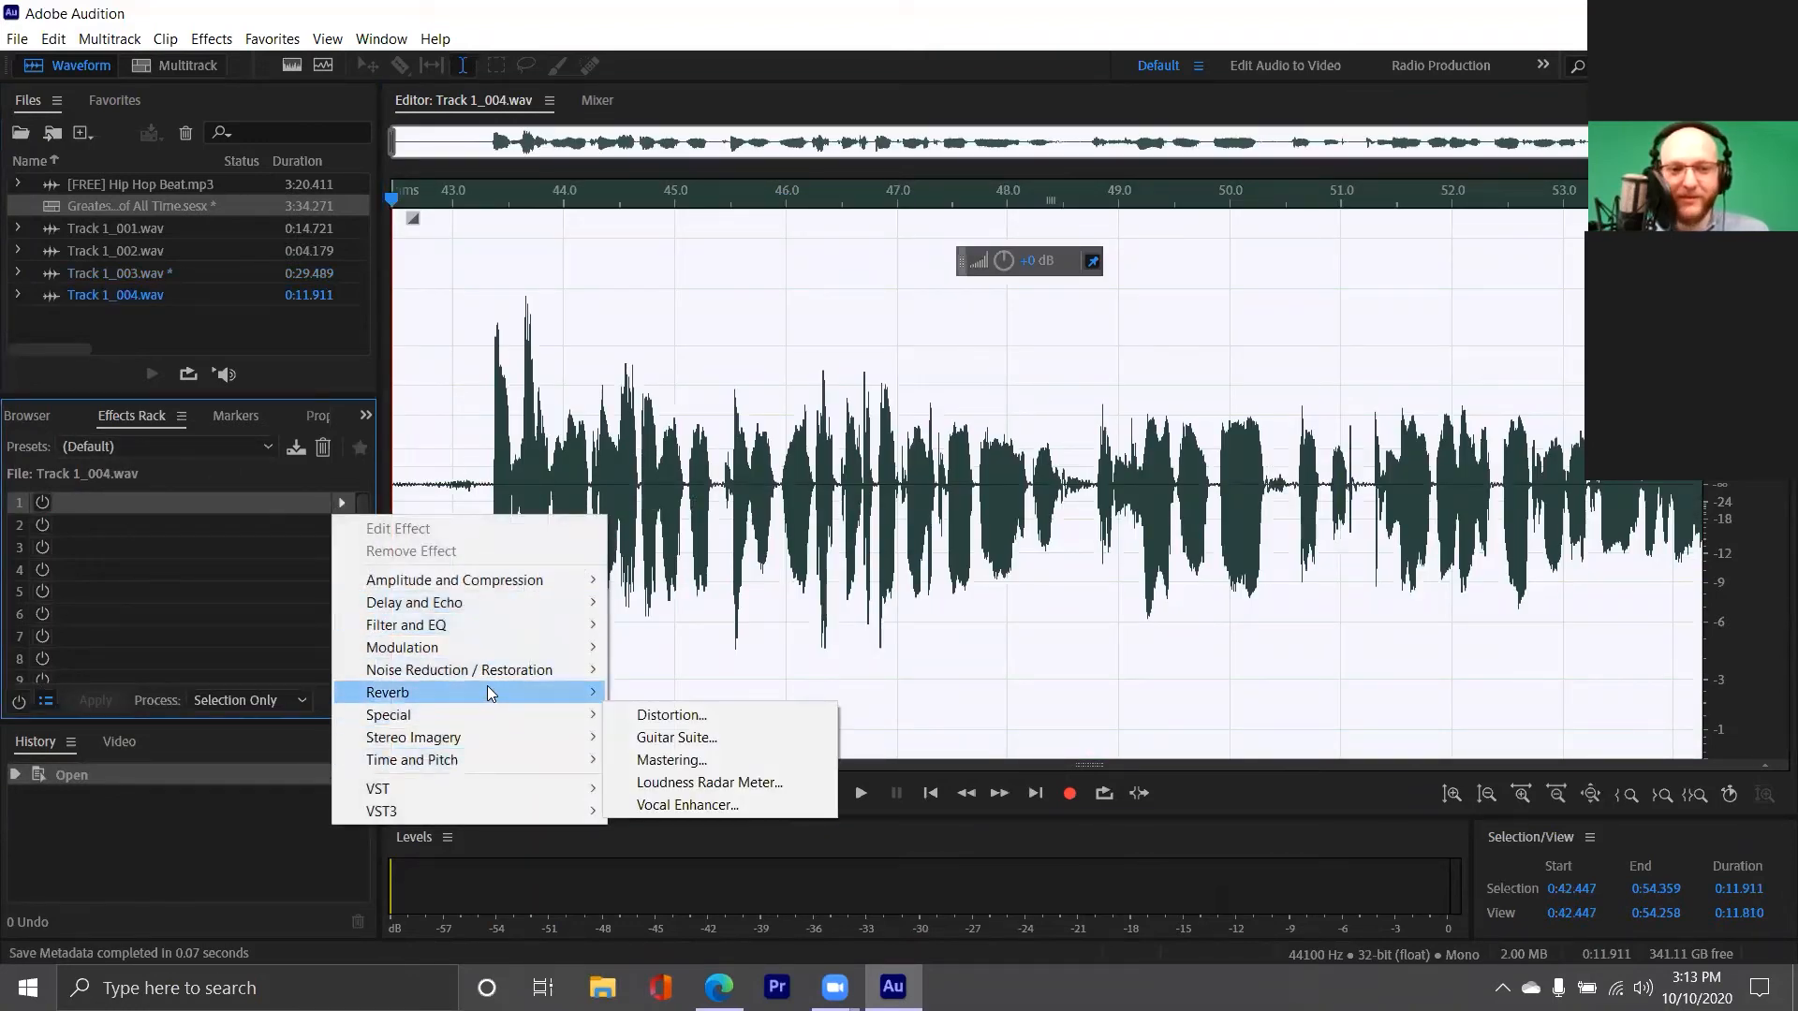
mouse_move(524, 674)
mouse_move(490, 629)
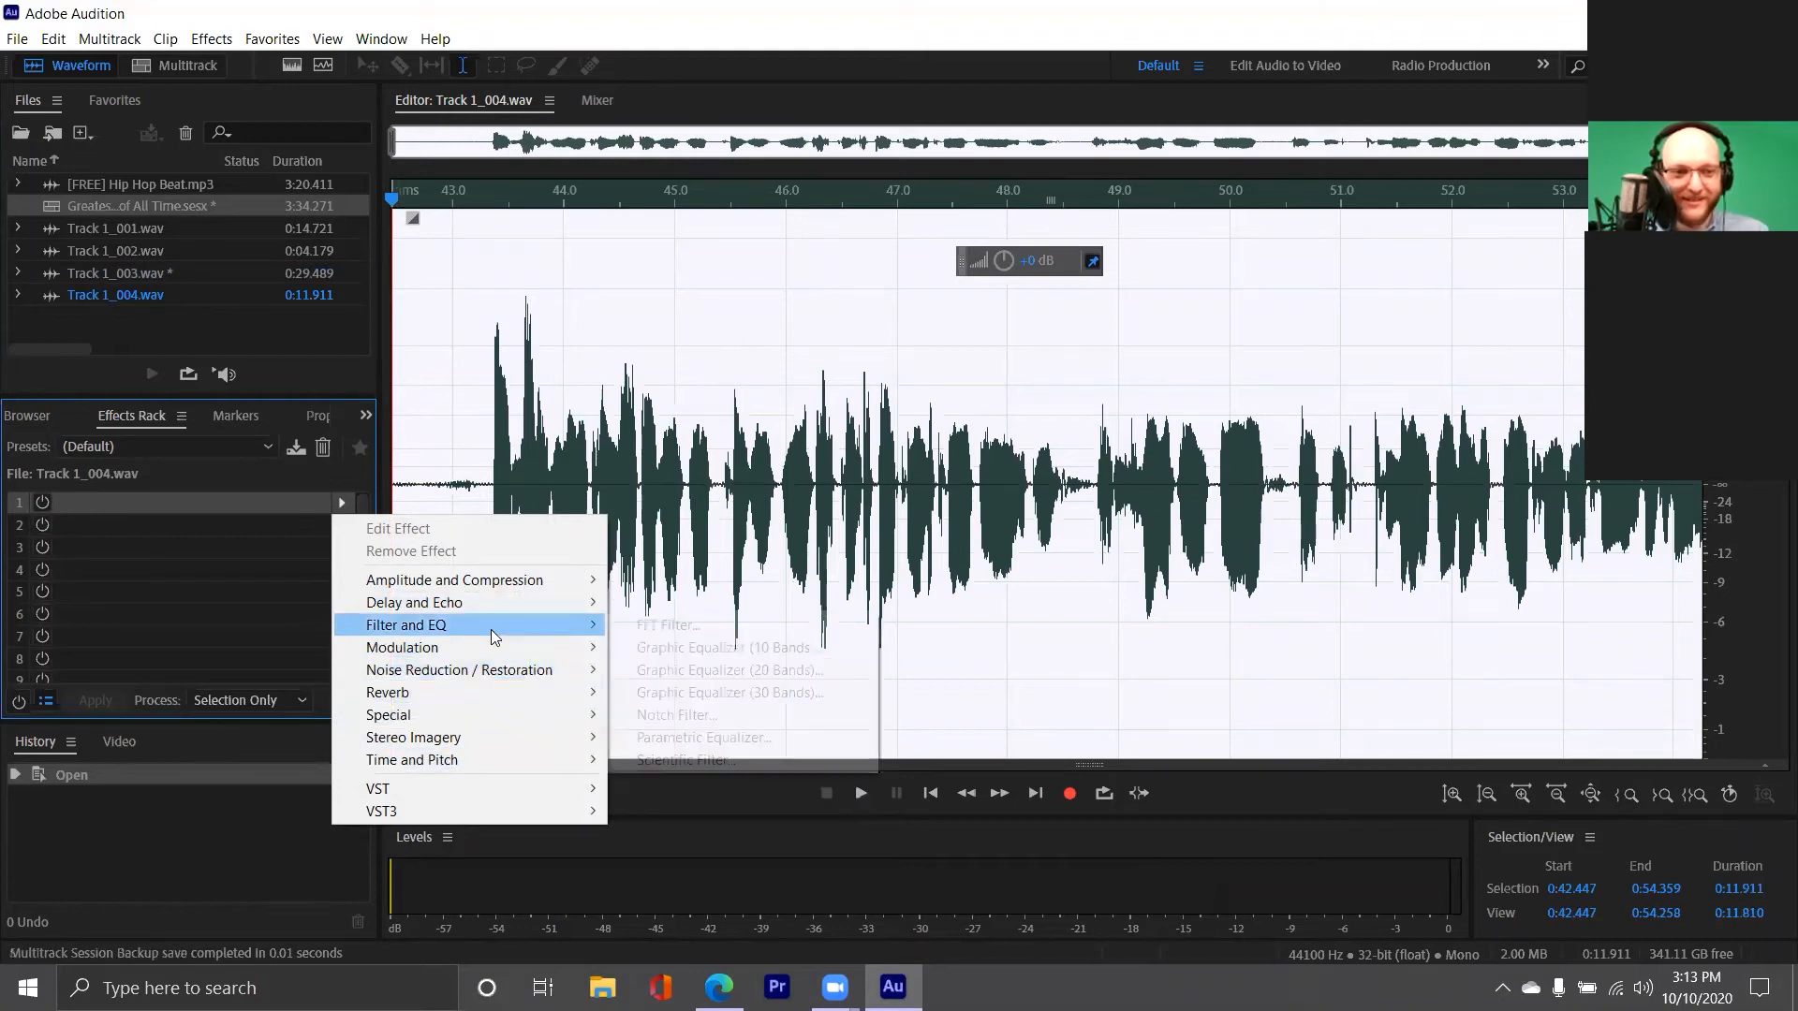
click(627, 627)
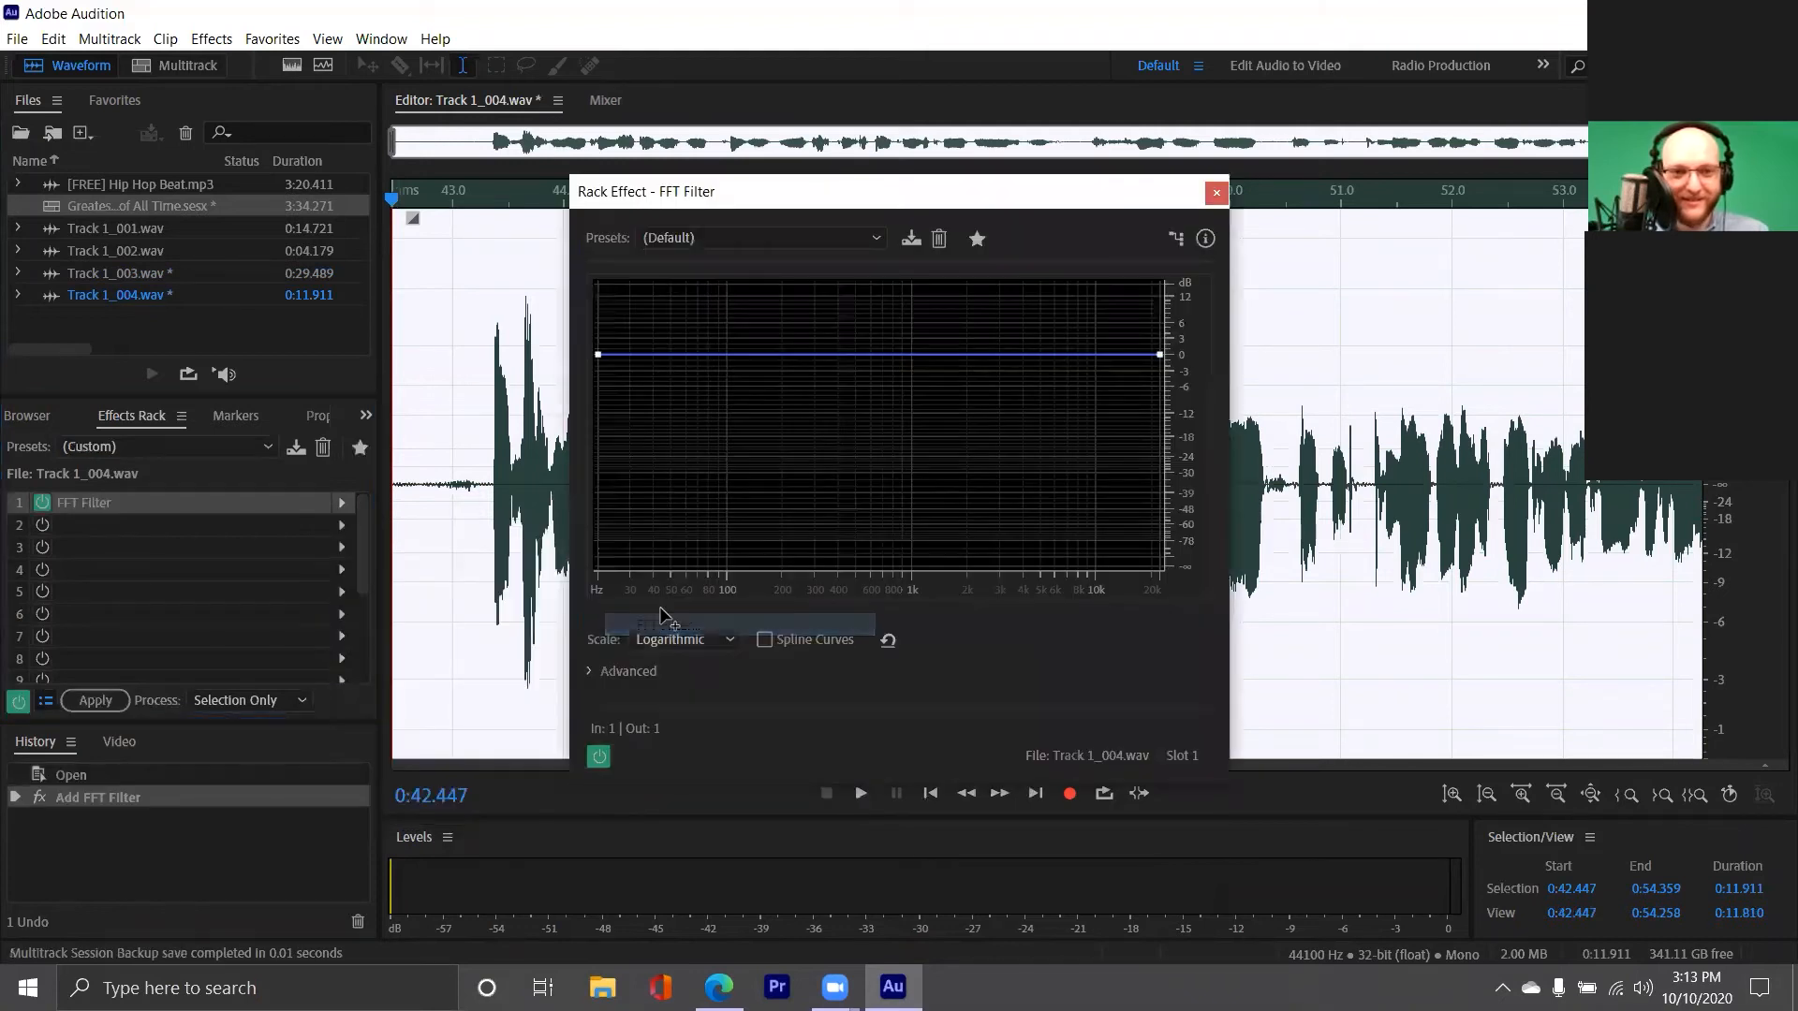
click(711, 236)
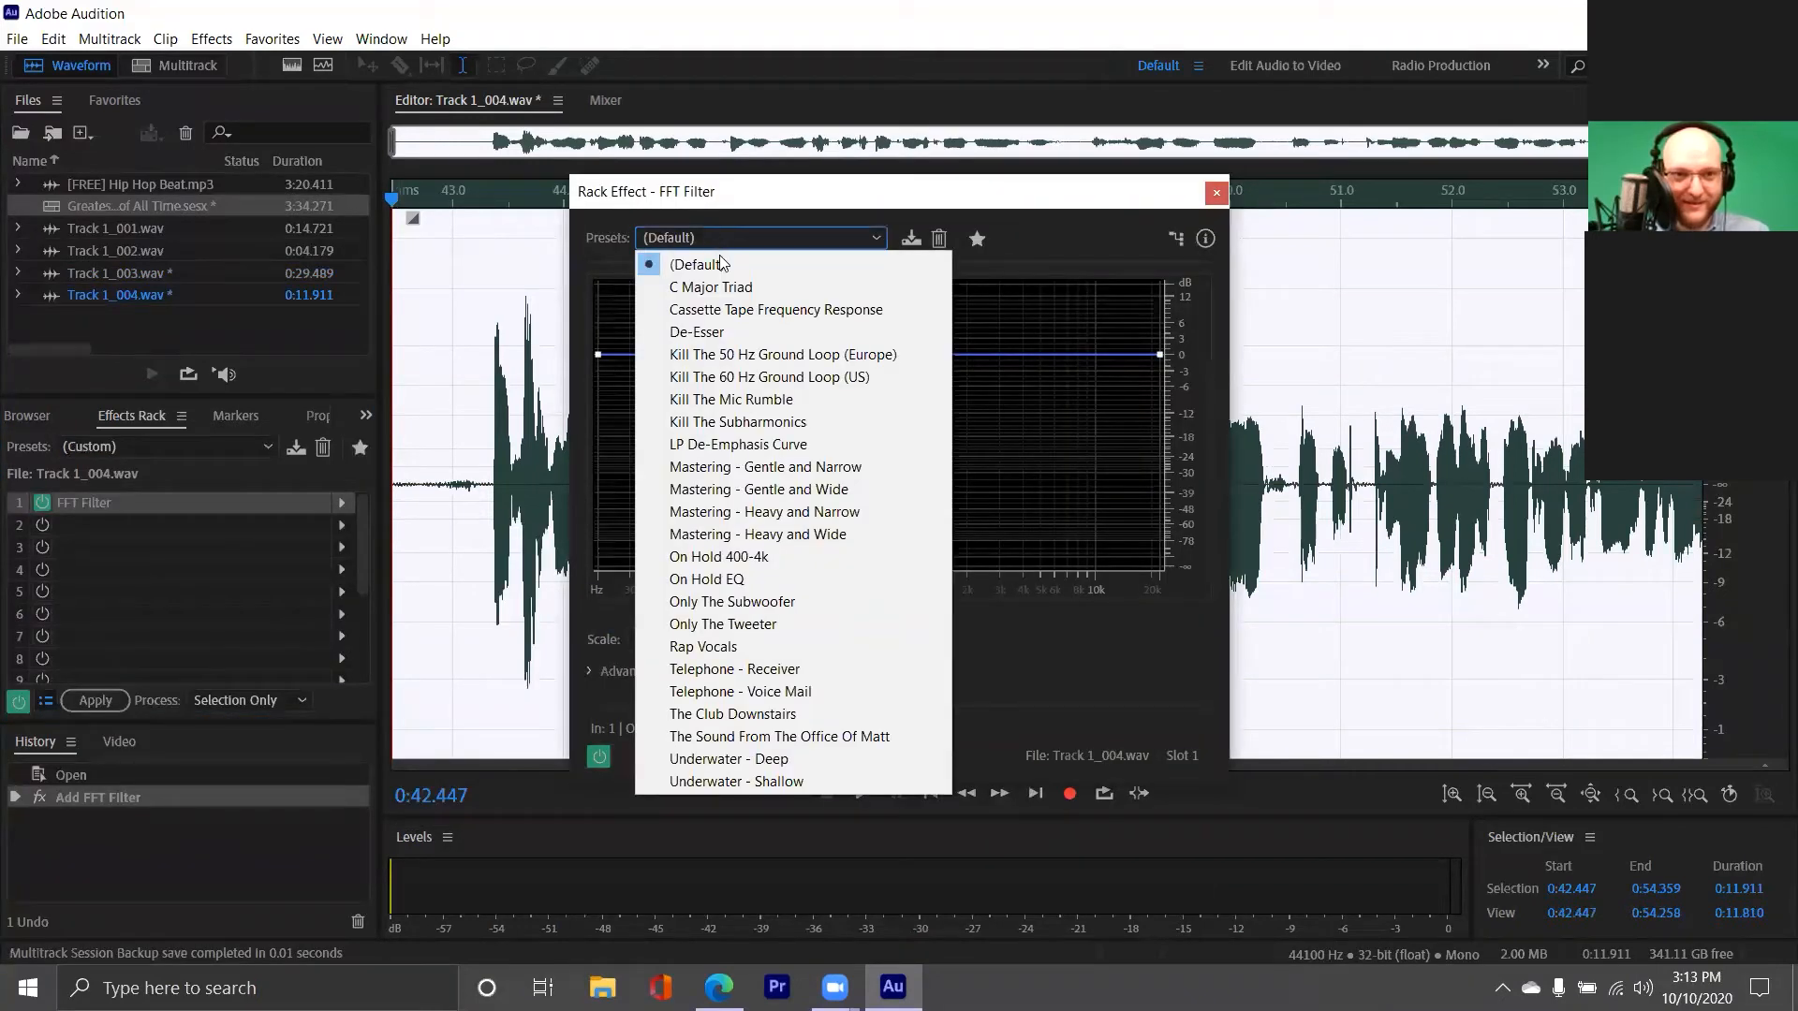
click(805, 691)
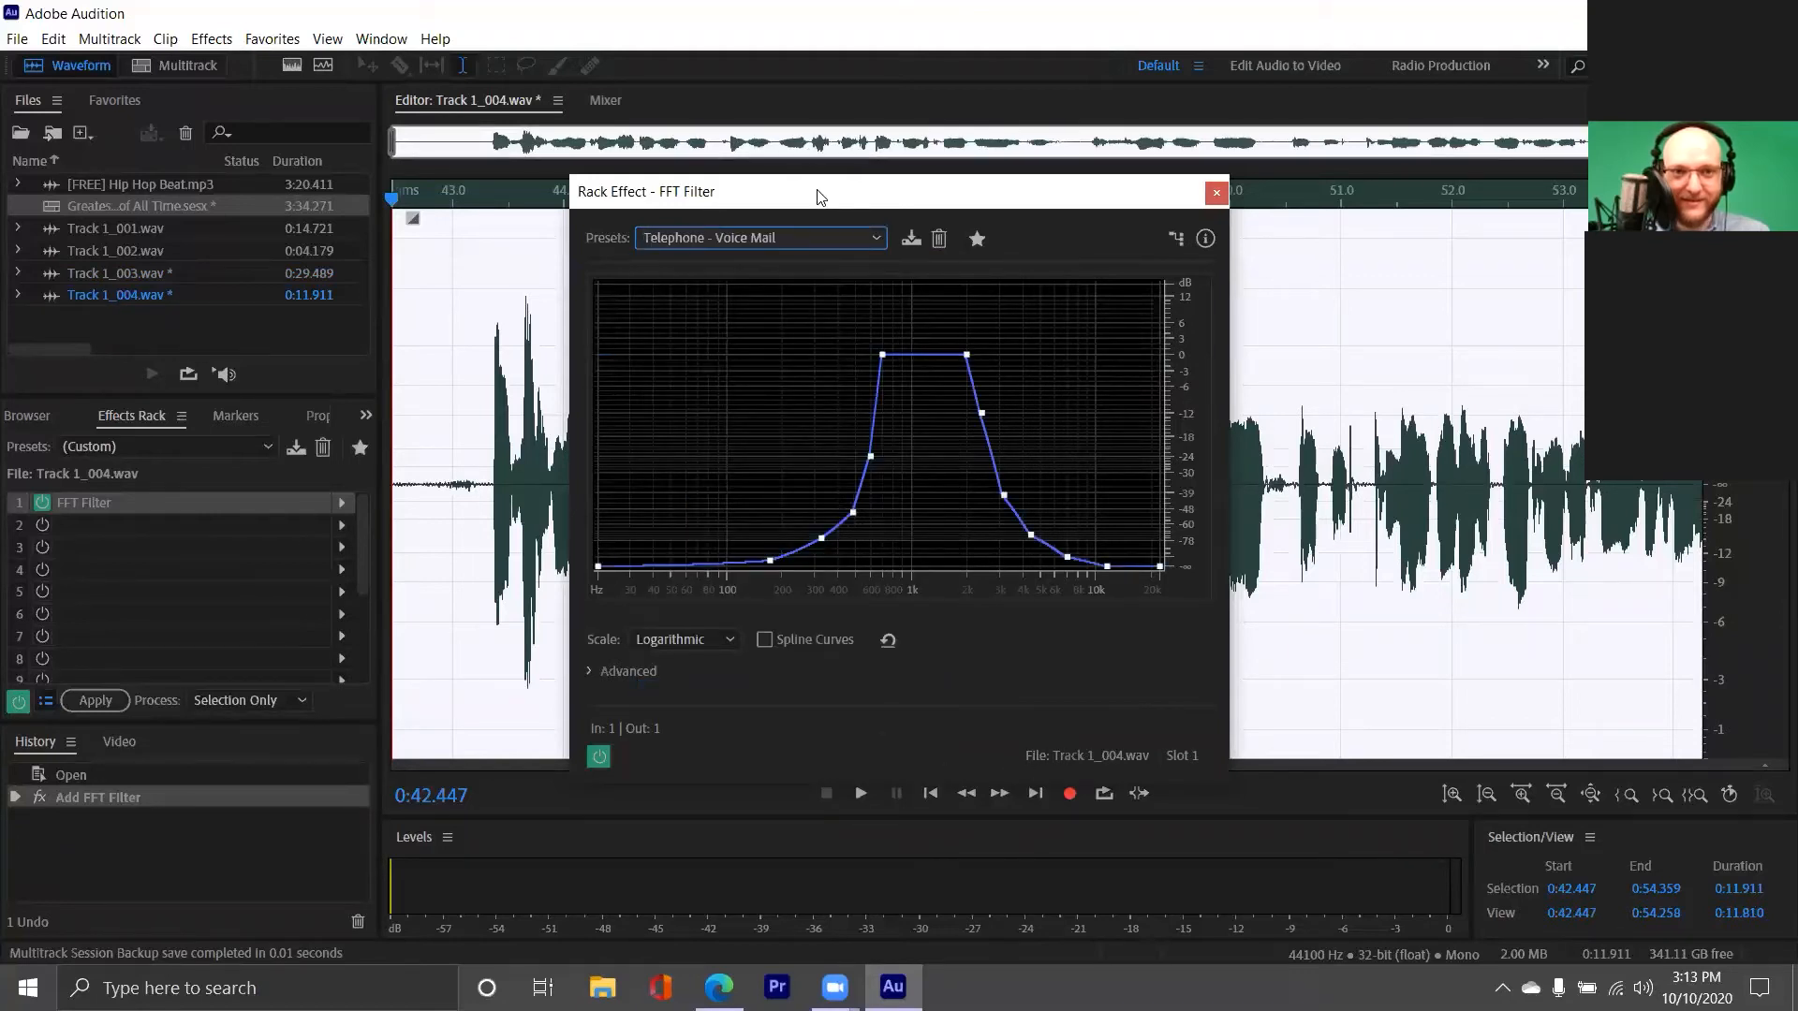
Play the start of the filtered recording, then close the FFT Filter window and switch that rack effect off
key(space)
drag(833, 203, 529, 216)
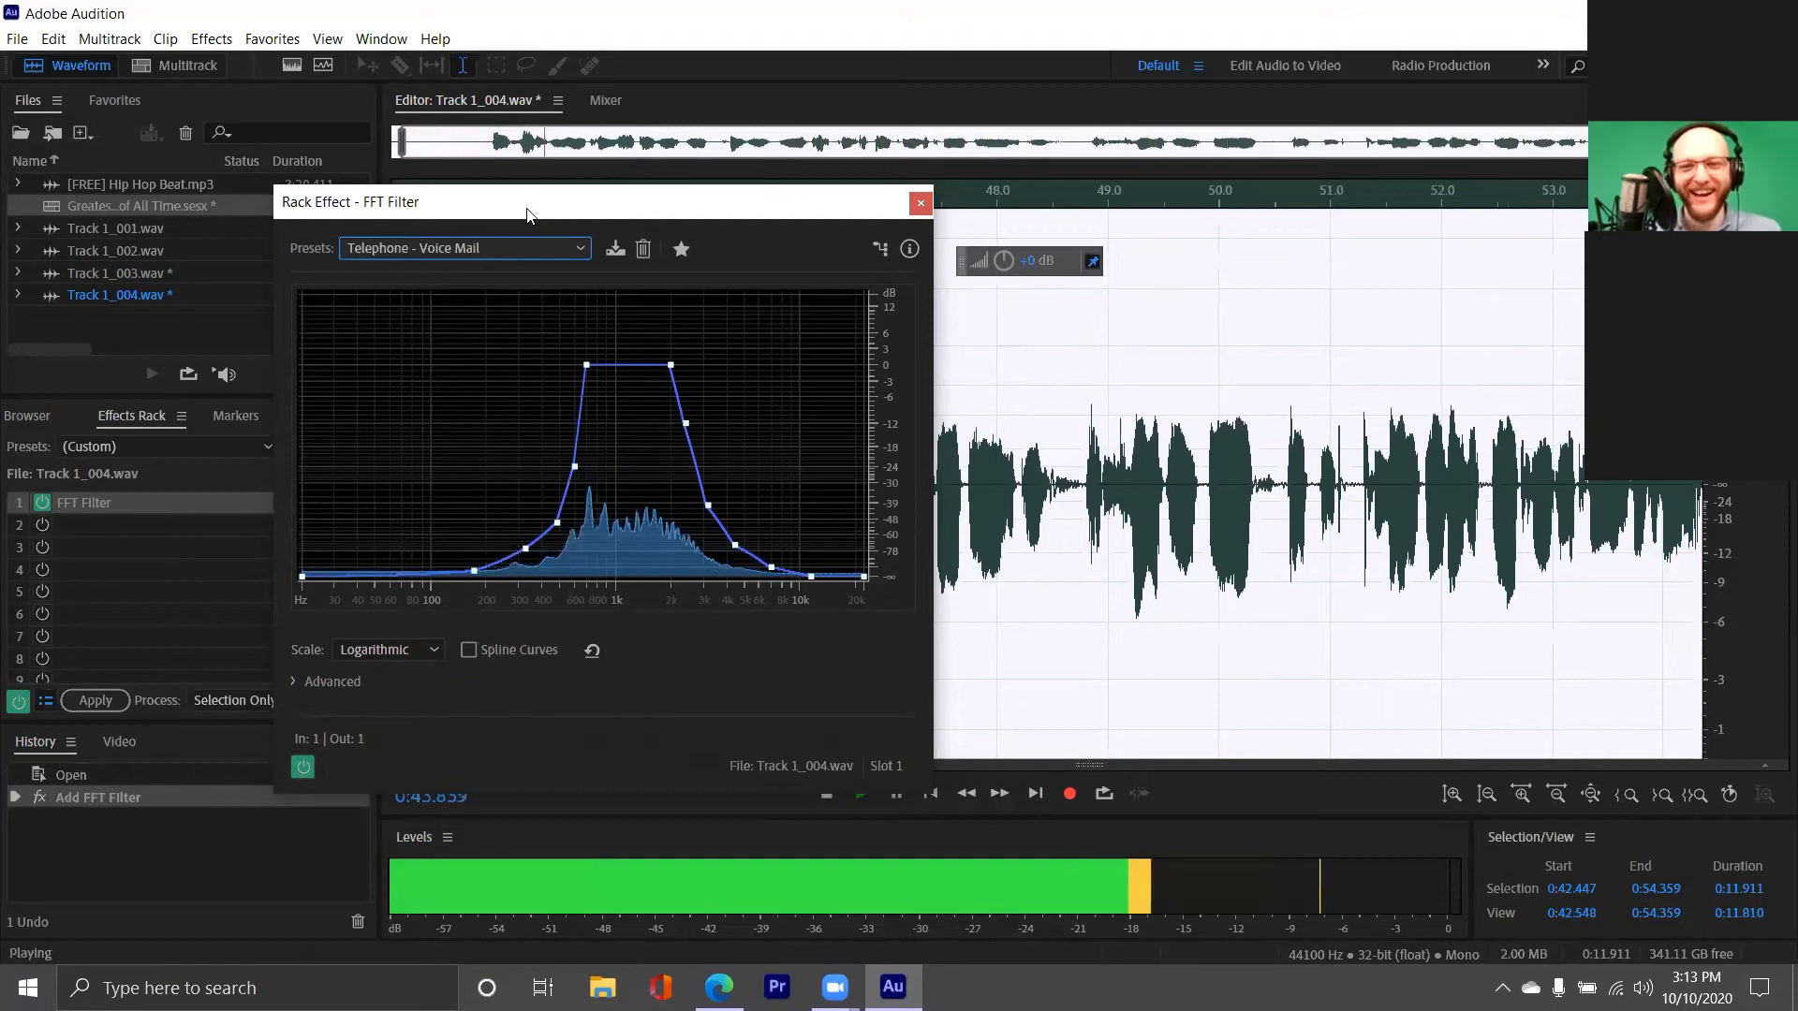
key(space)
click(921, 204)
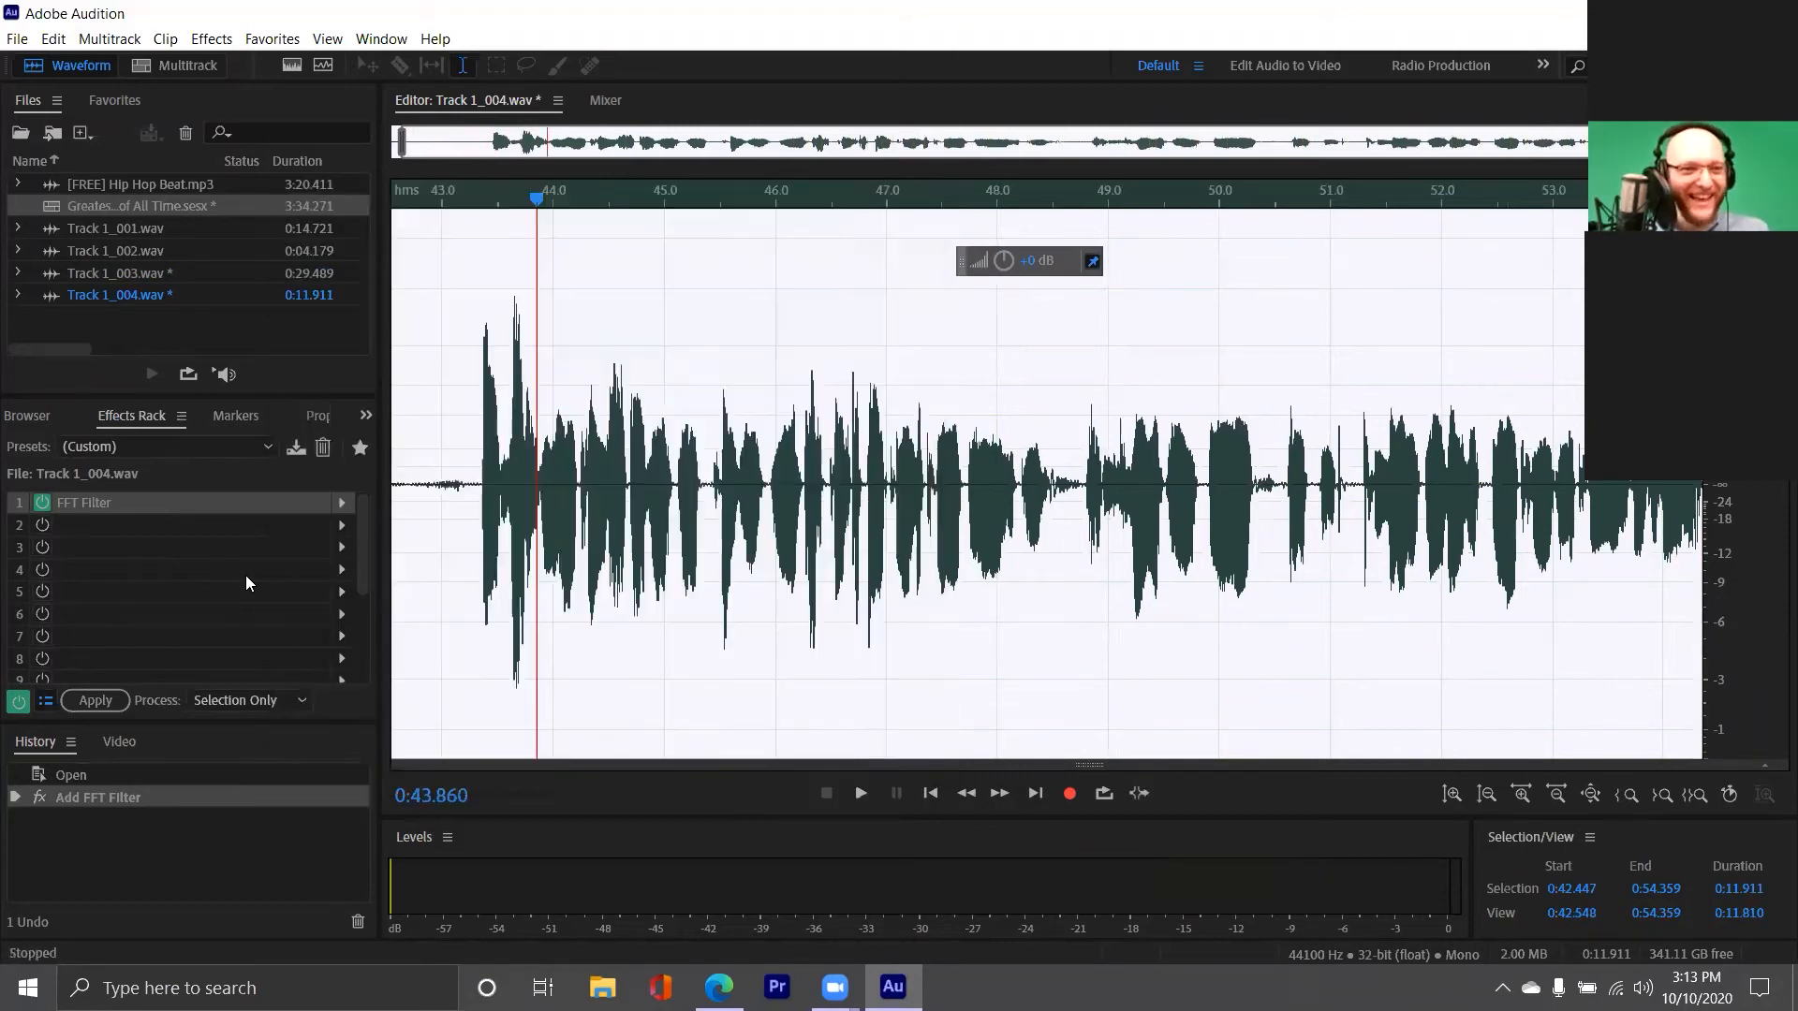
click(37, 504)
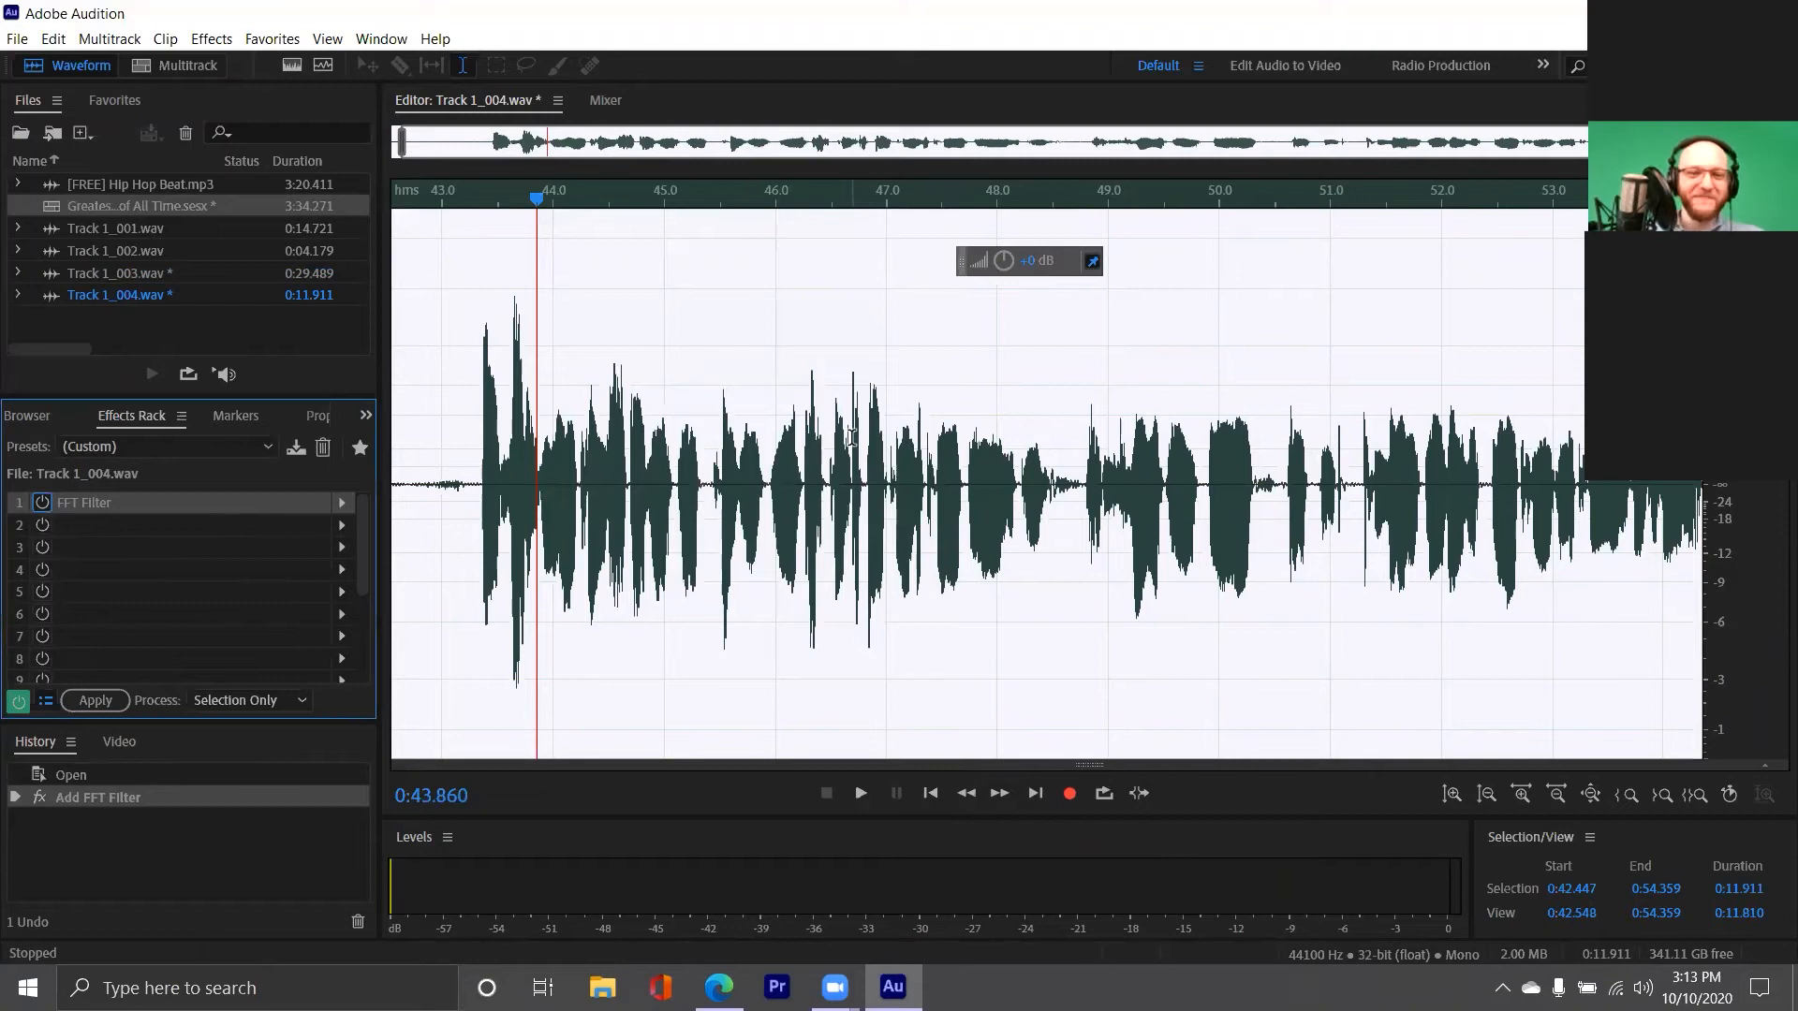
Delete the Track 1_004 clip from Track 1 in the multitrack session
double_click(195, 205)
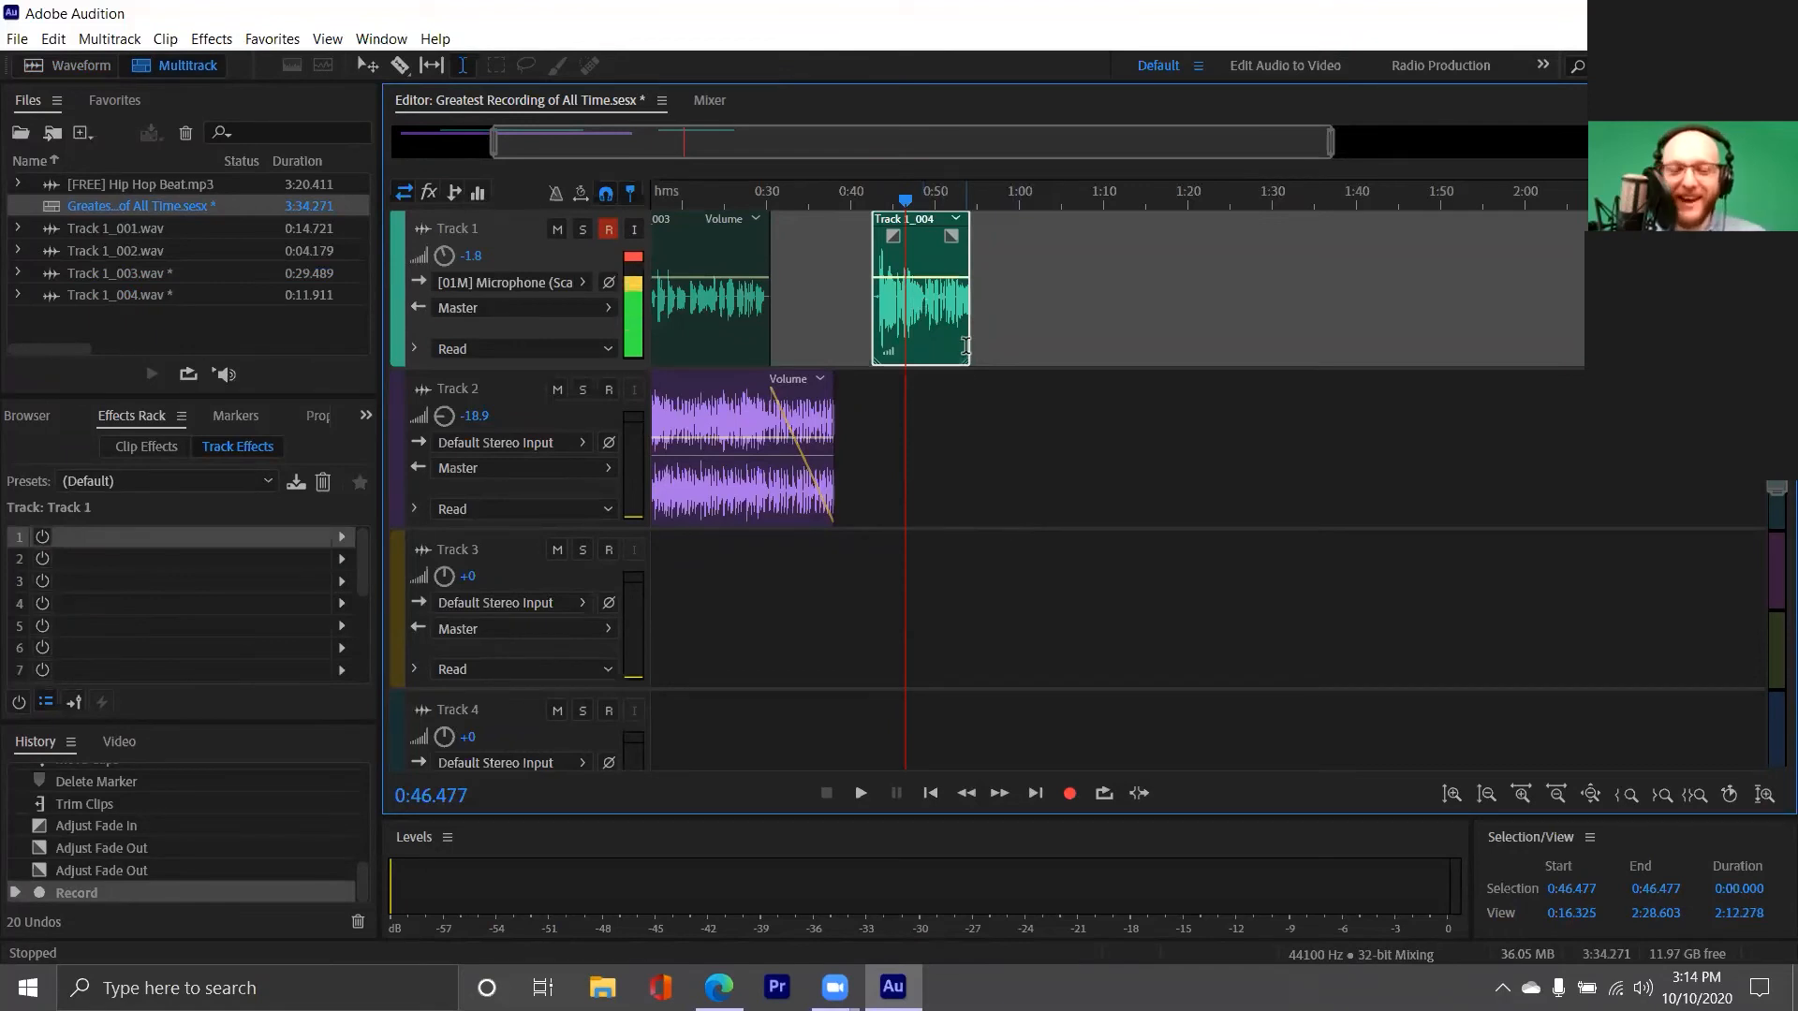
key(Delete)
click(874, 334)
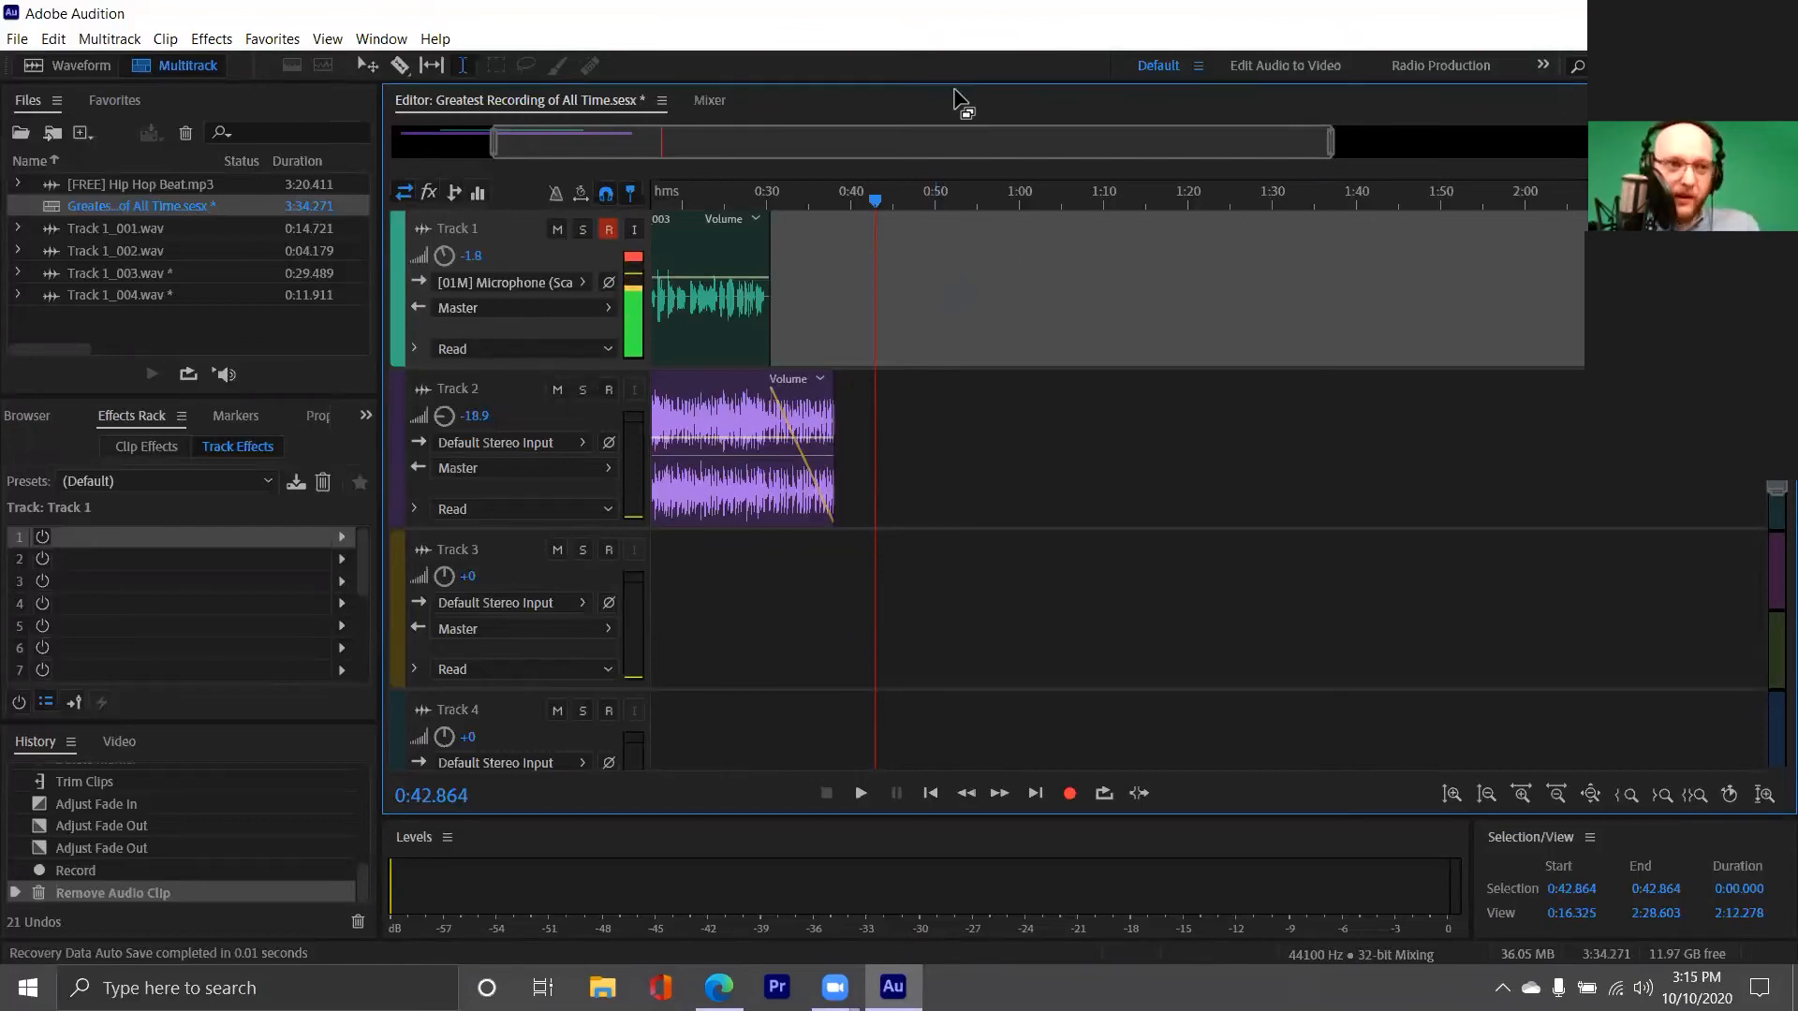
Examine the available Noise Reduction / Restoration effects without choosing one
click(273, 39)
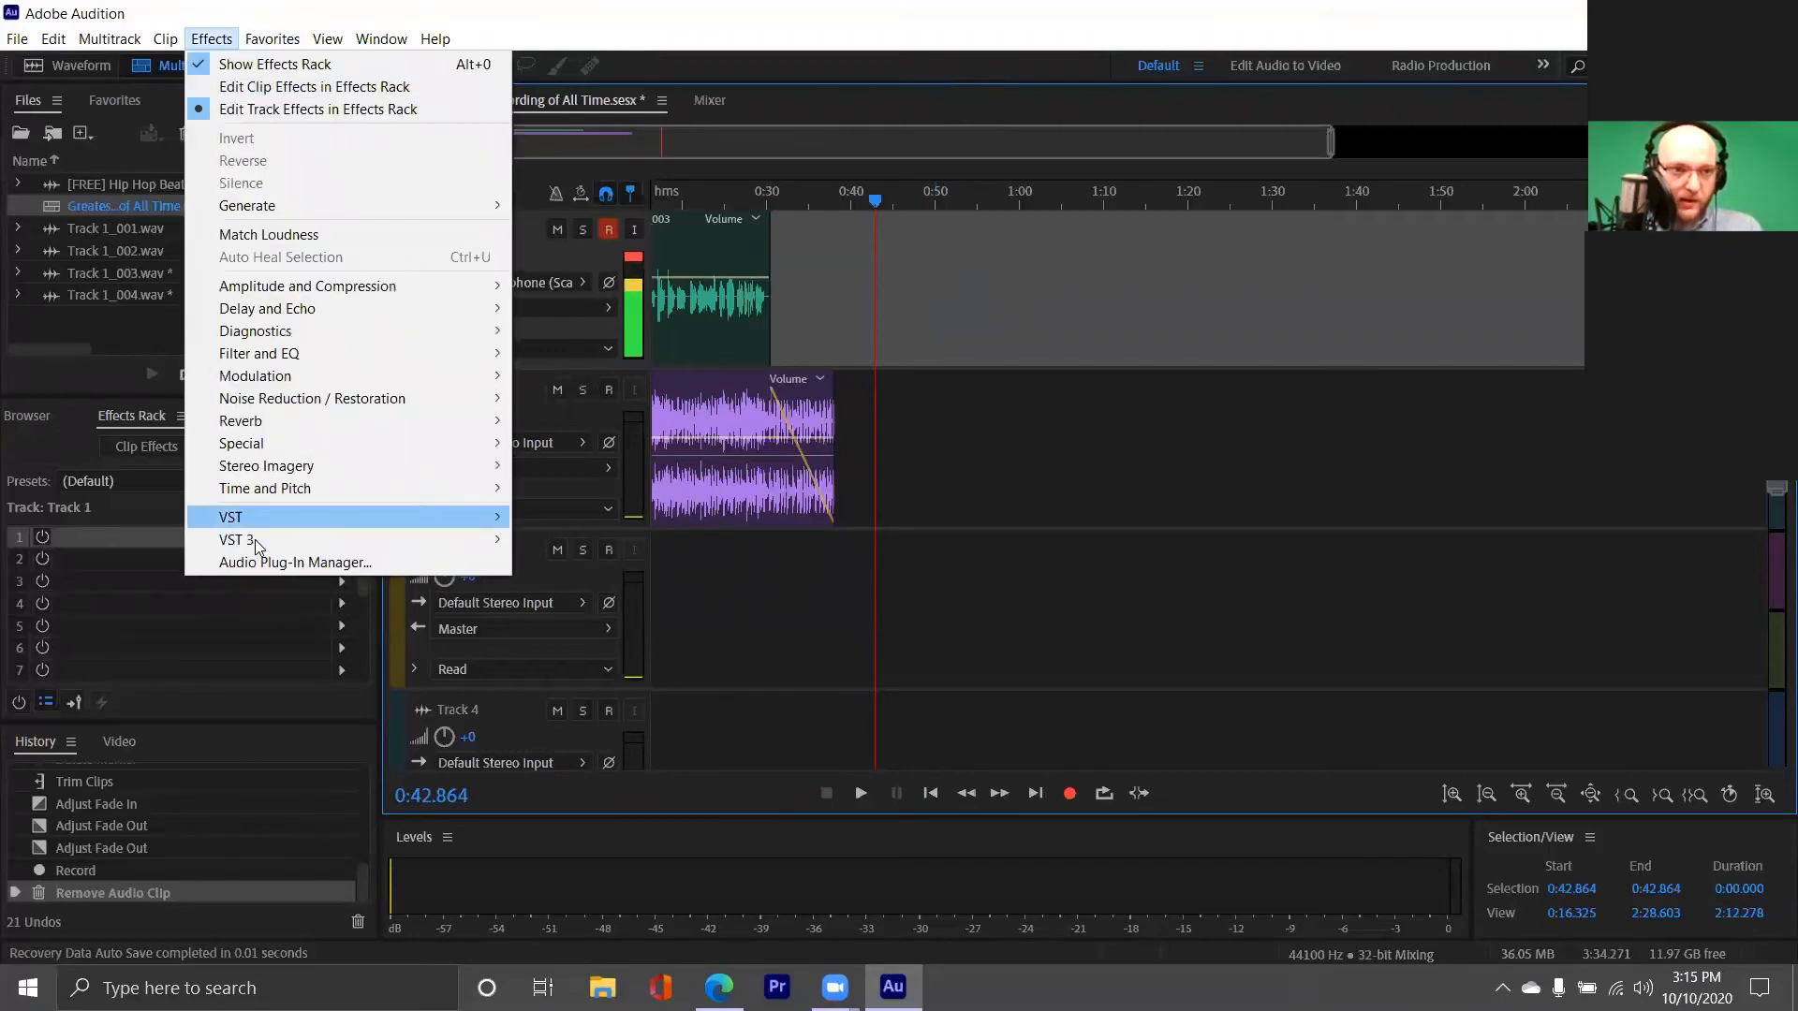
mouse_move(360, 401)
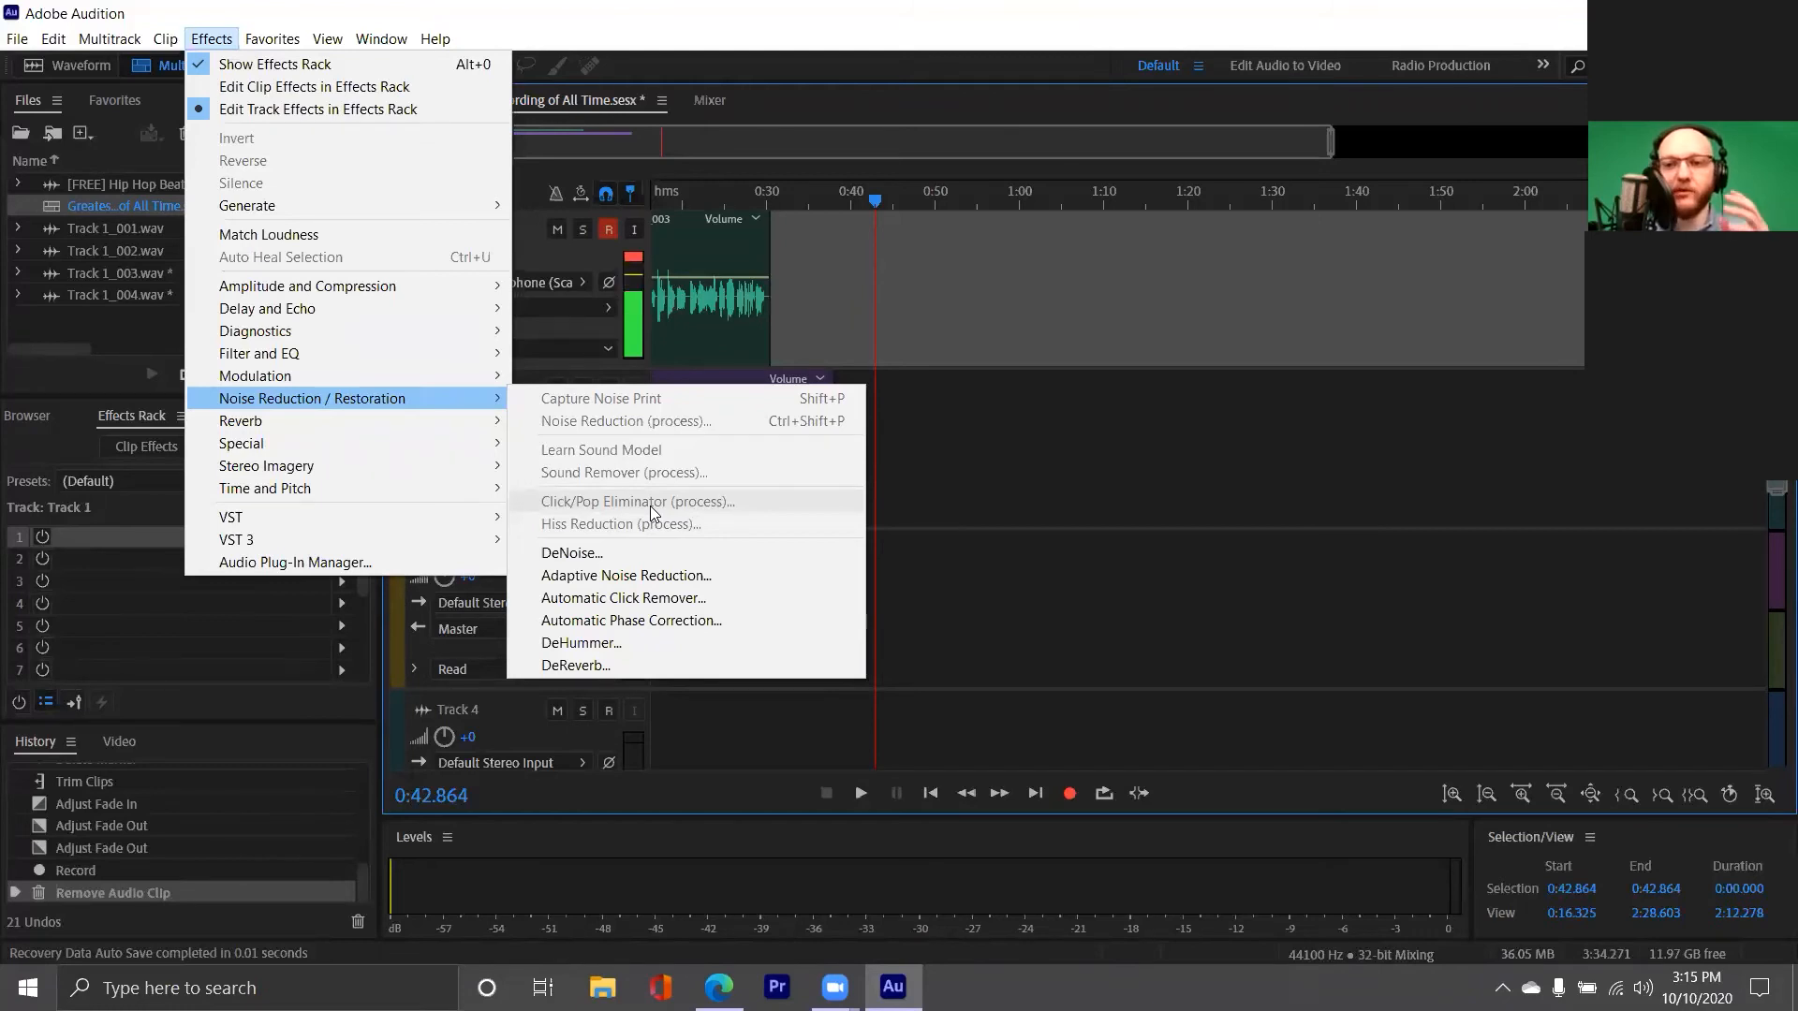
click(577, 71)
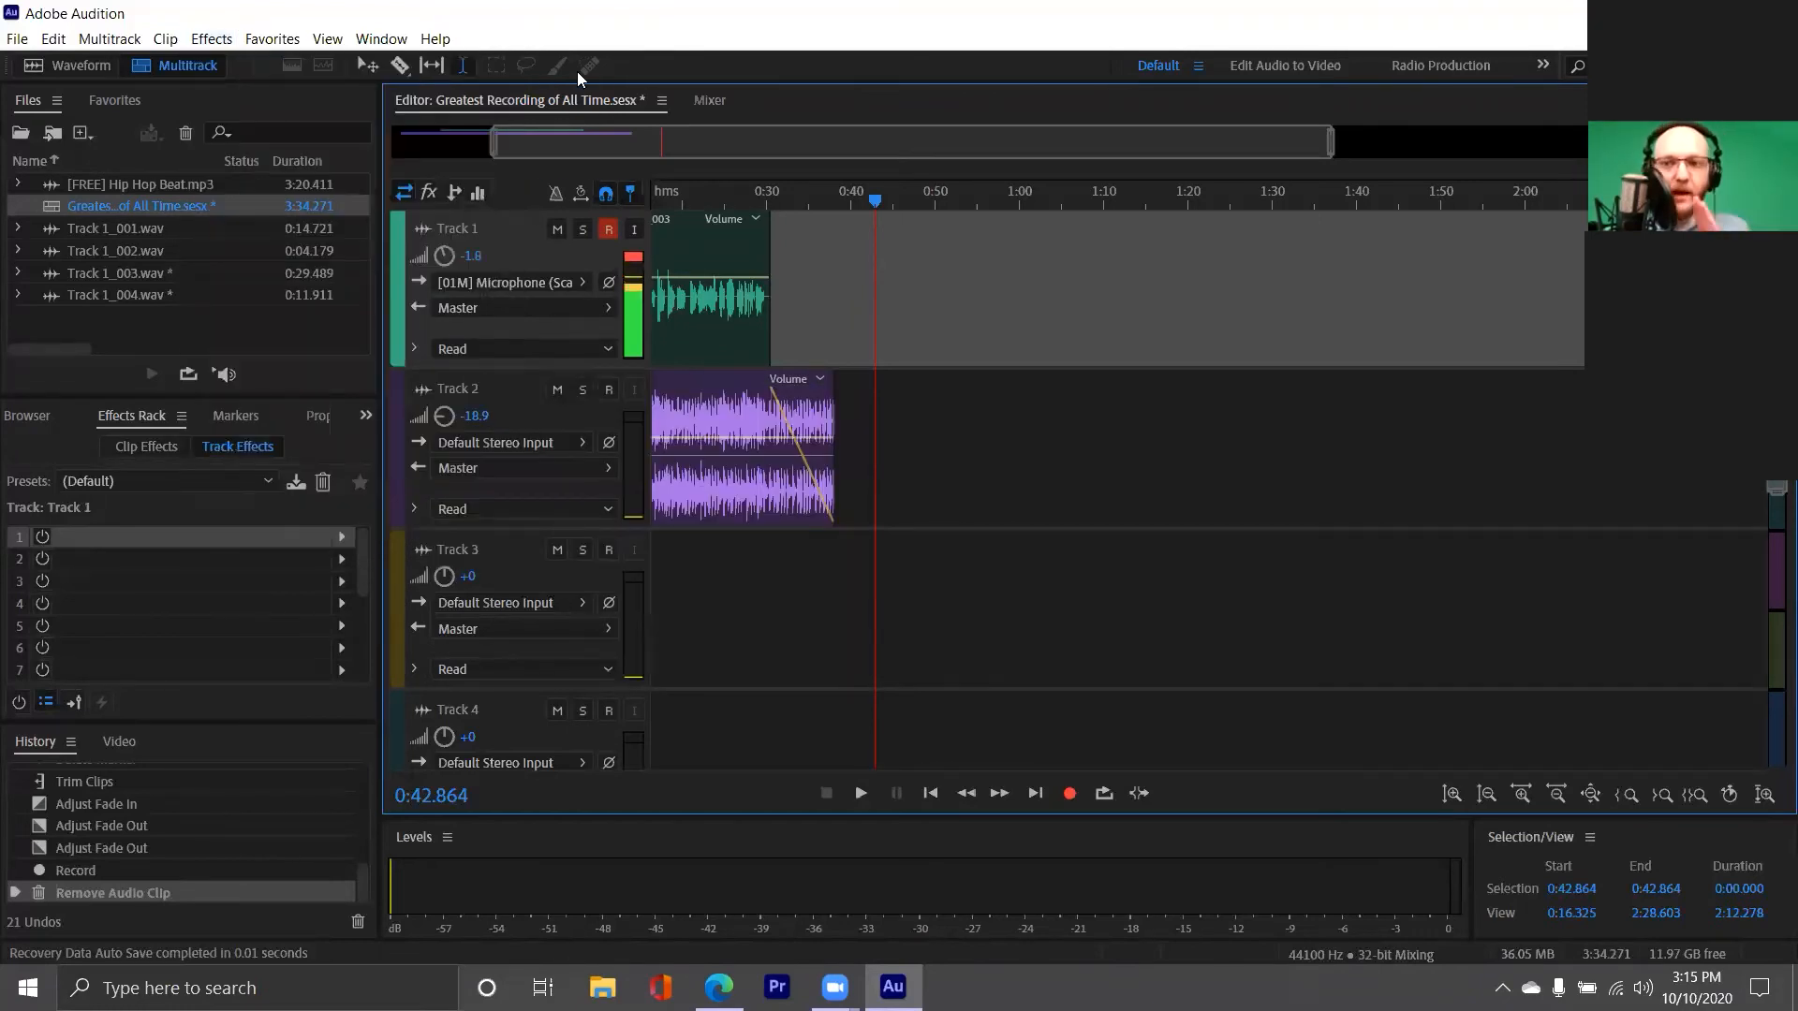
Solo Track 1 and play its vocal briefly from about 13 seconds
click(860, 312)
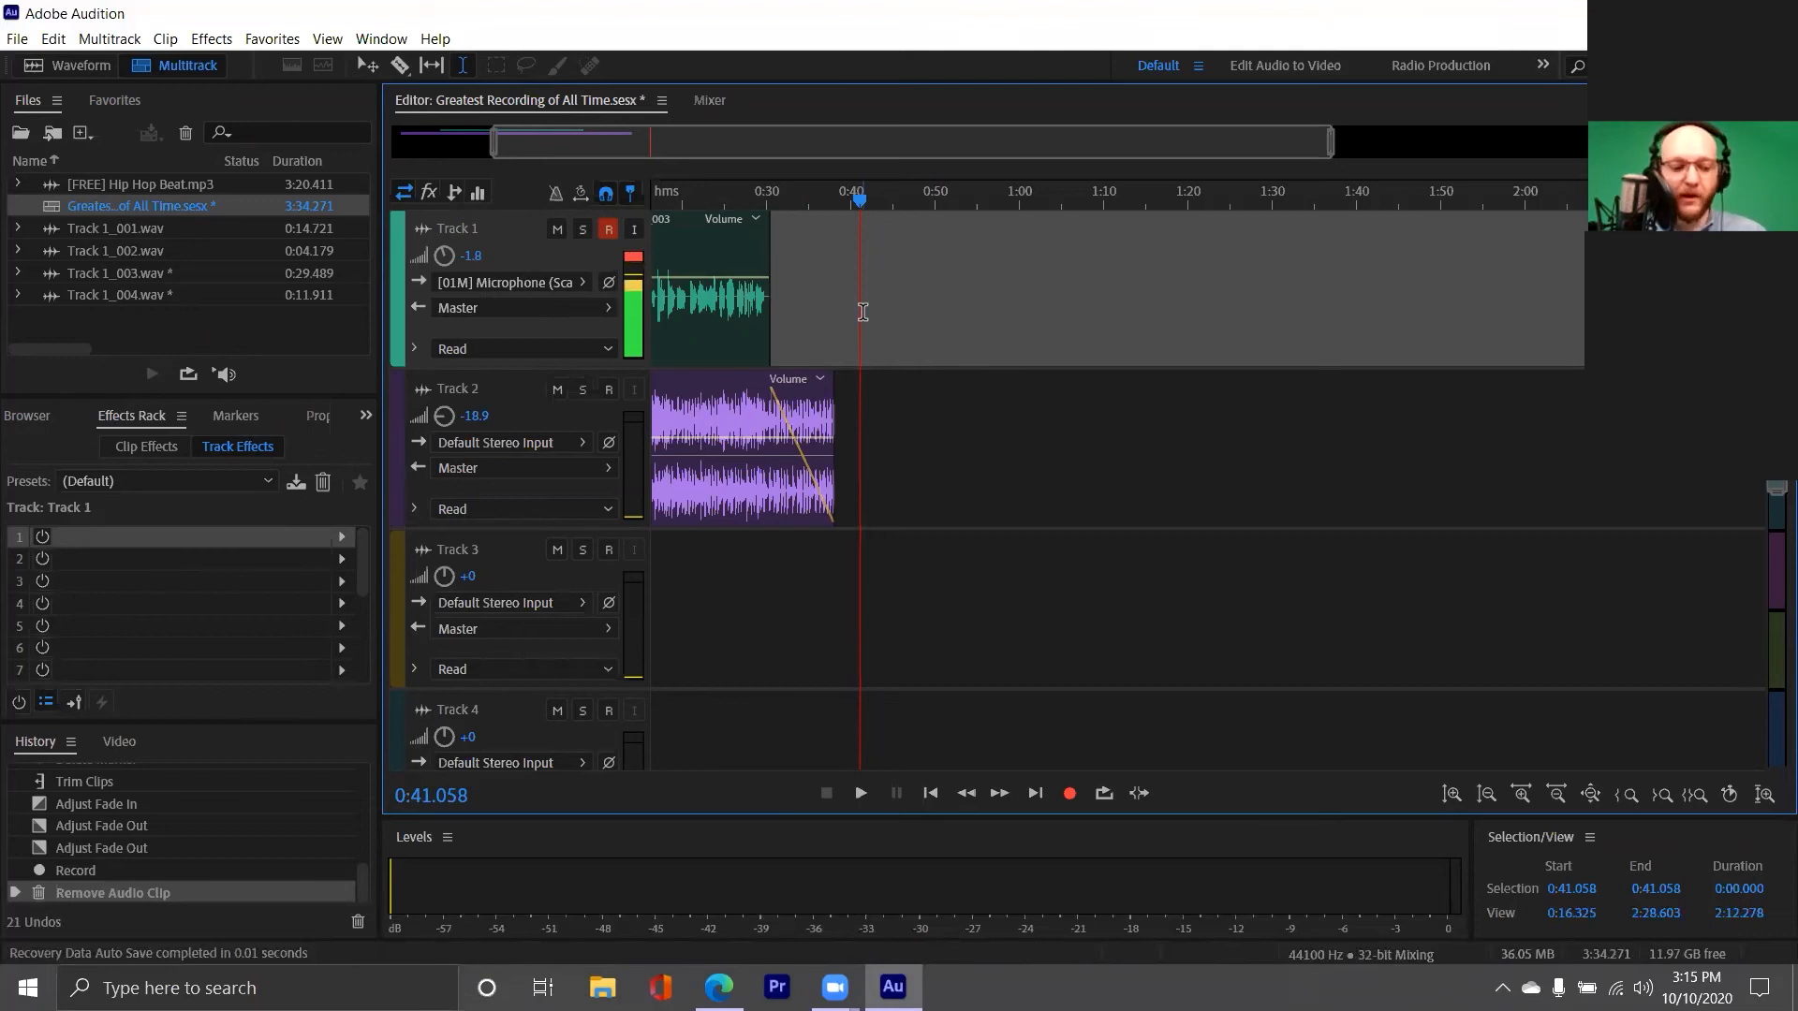
key(backslash)
scroll(863, 311, up, 5)
drag(809, 137, 641, 155)
click(825, 319)
scroll(807, 316, up, 6)
scroll(807, 316, down, 4)
click(582, 230)
click(1011, 297)
click(1026, 400)
key(space)
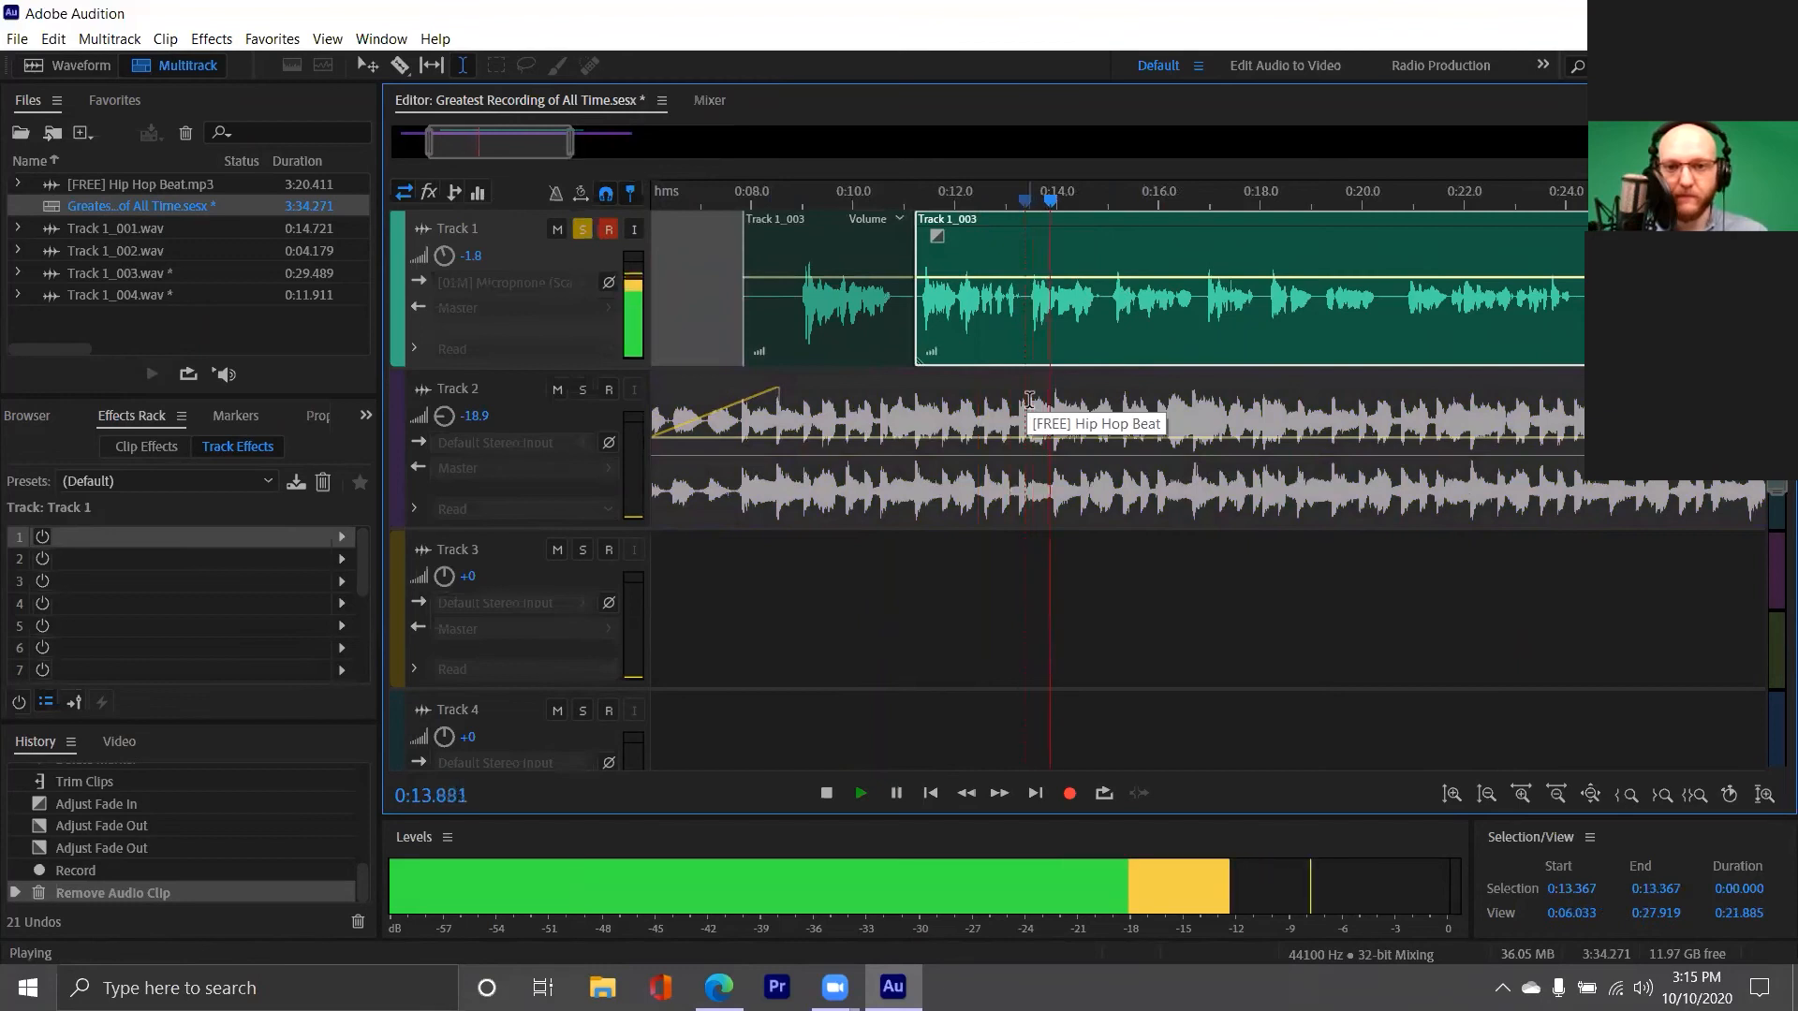
key(space)
Record a short vocal clip of about 4 seconds on Track 1 starting at 0:40
mouse_move(541, 133)
mouse_down()
mouse_move(630, 140)
mouse_move(525, 142)
mouse_up()
drag(577, 142, 677, 145)
click(1111, 273)
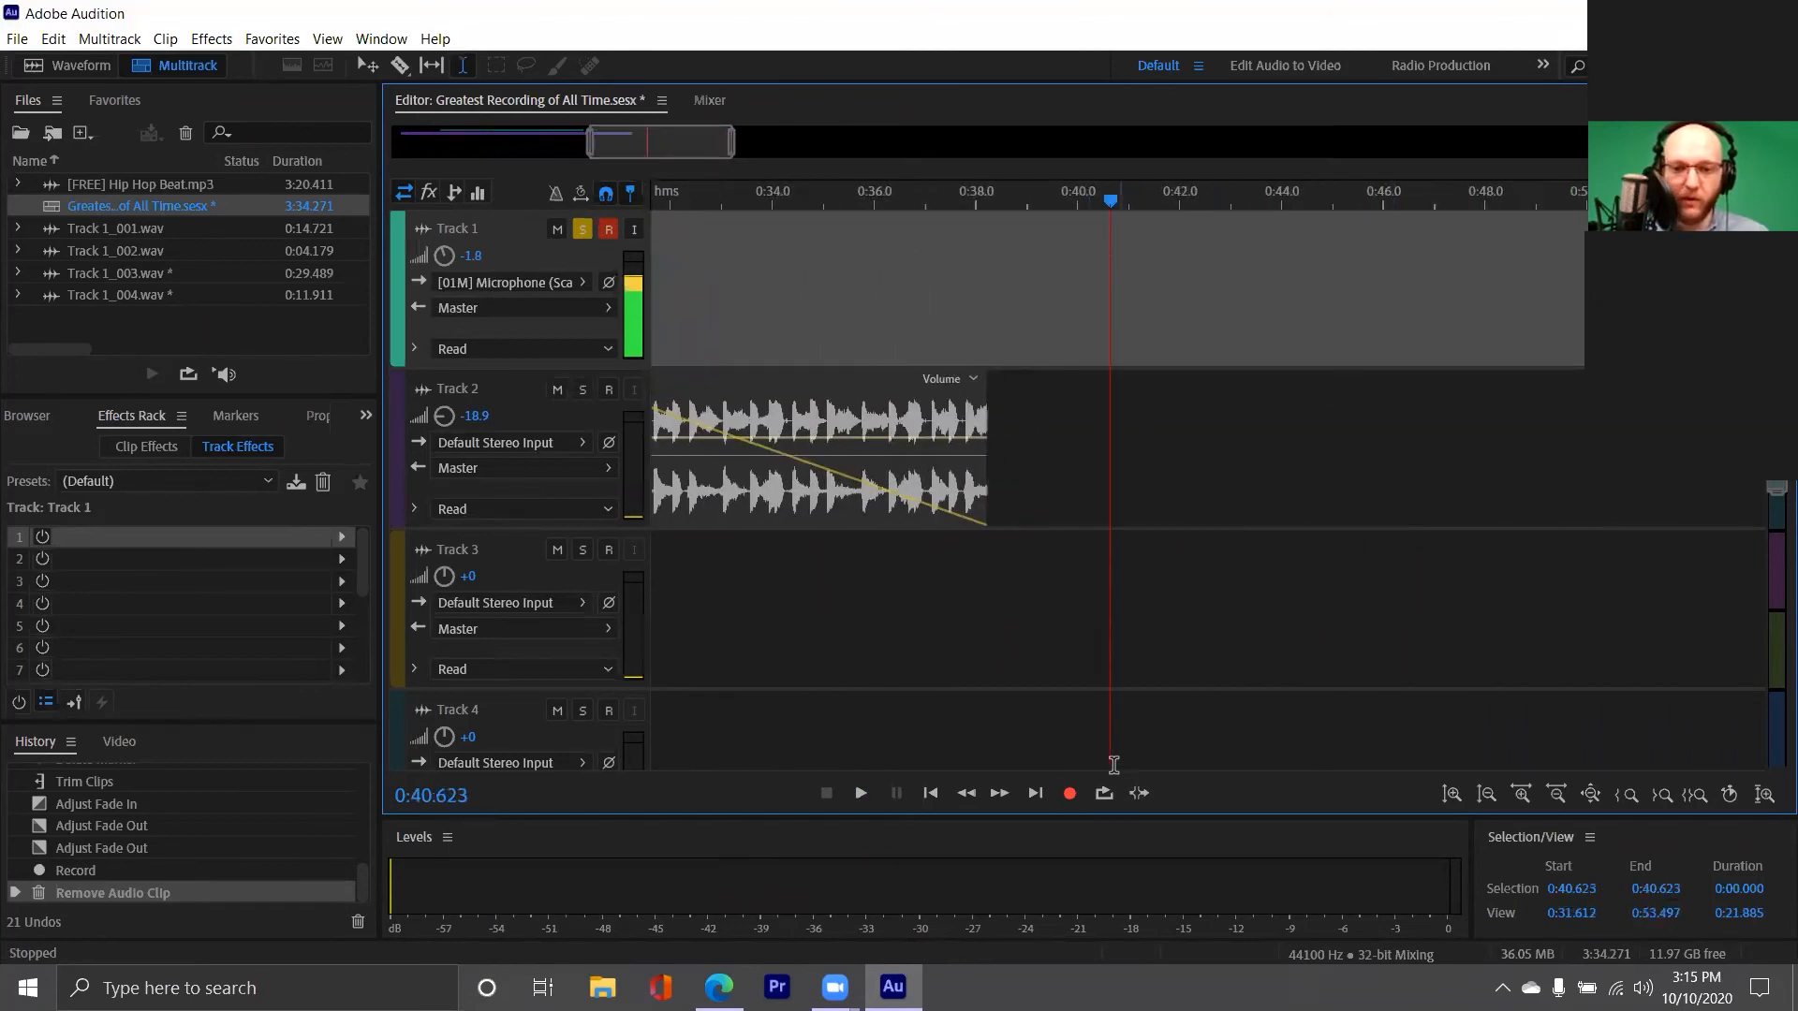
click(1077, 244)
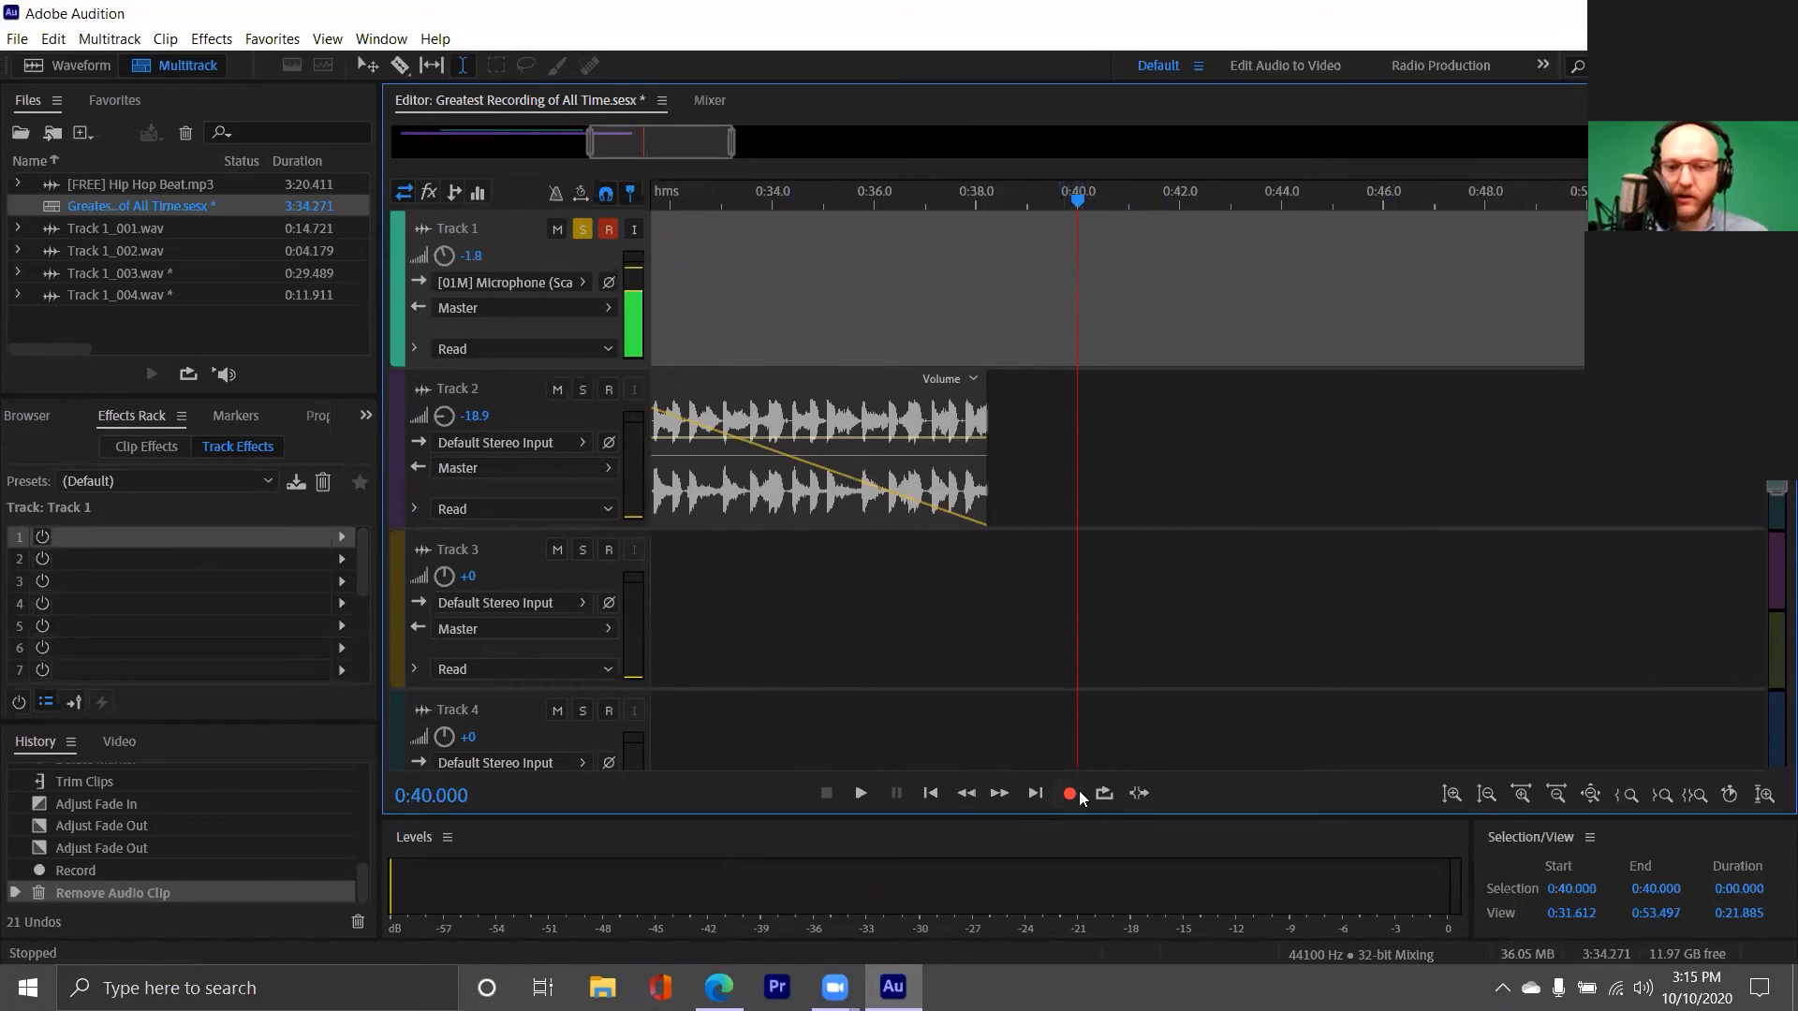
click(1070, 793)
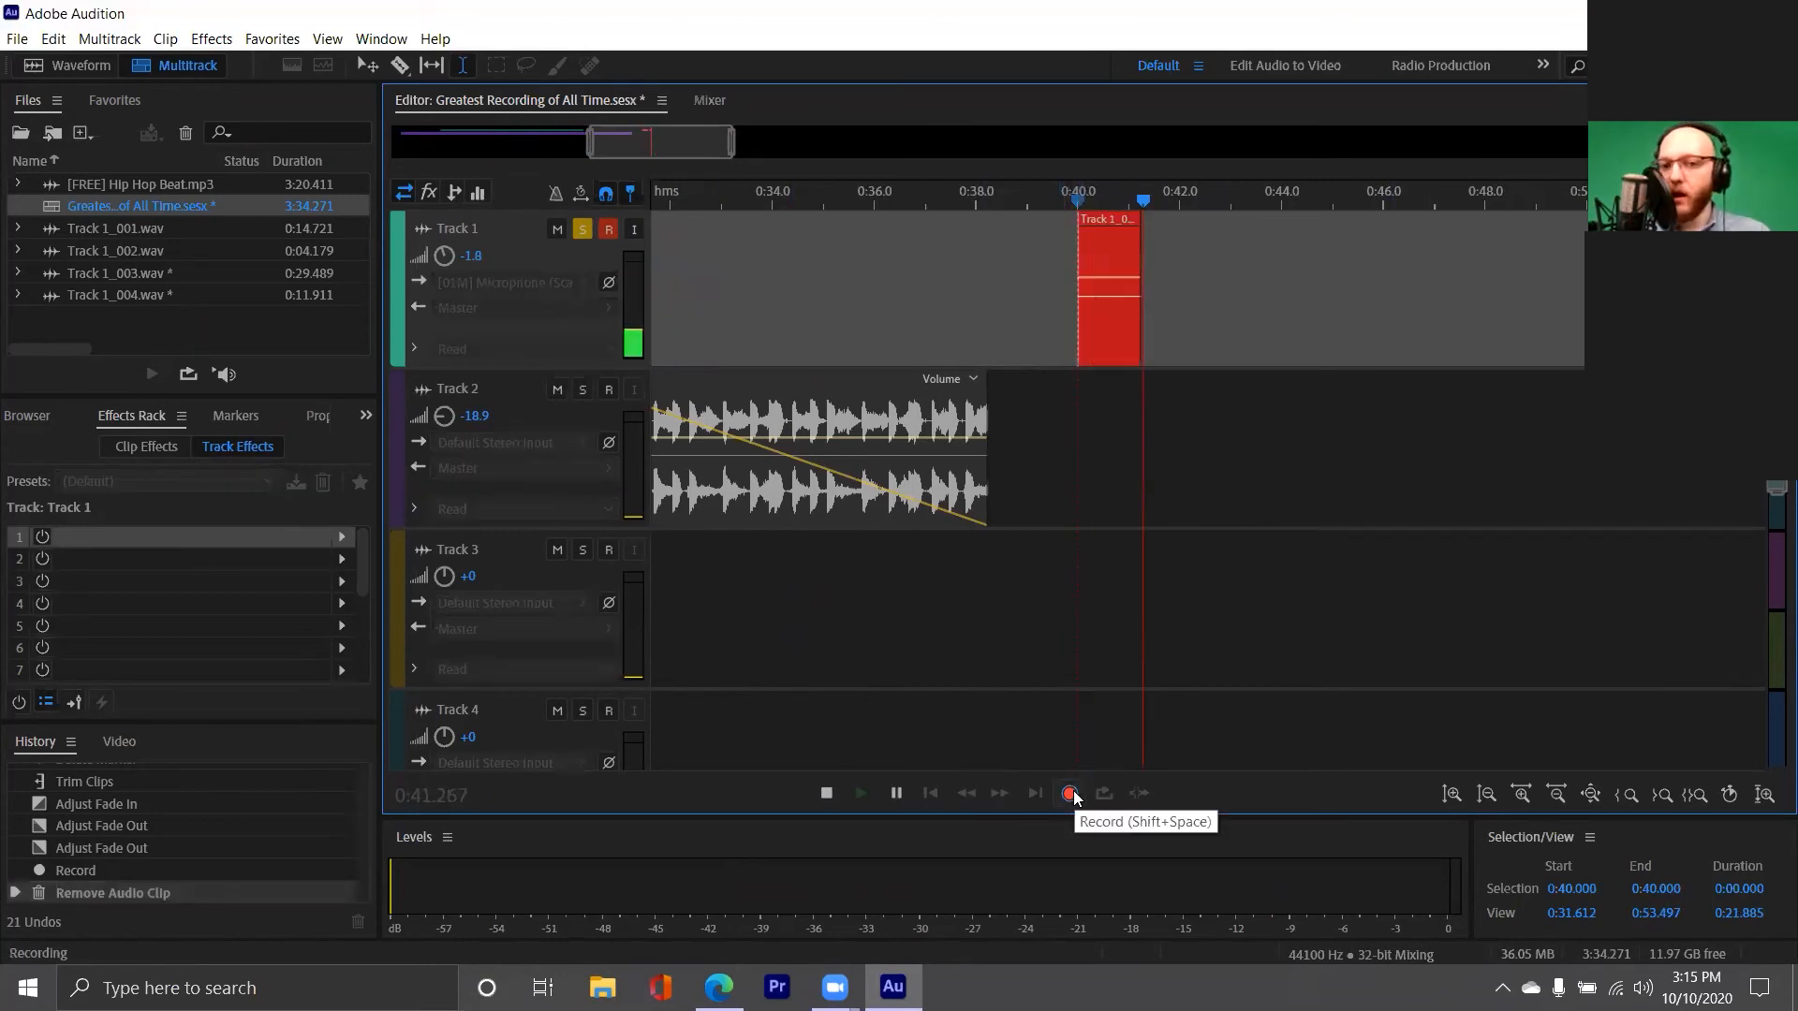
click(816, 788)
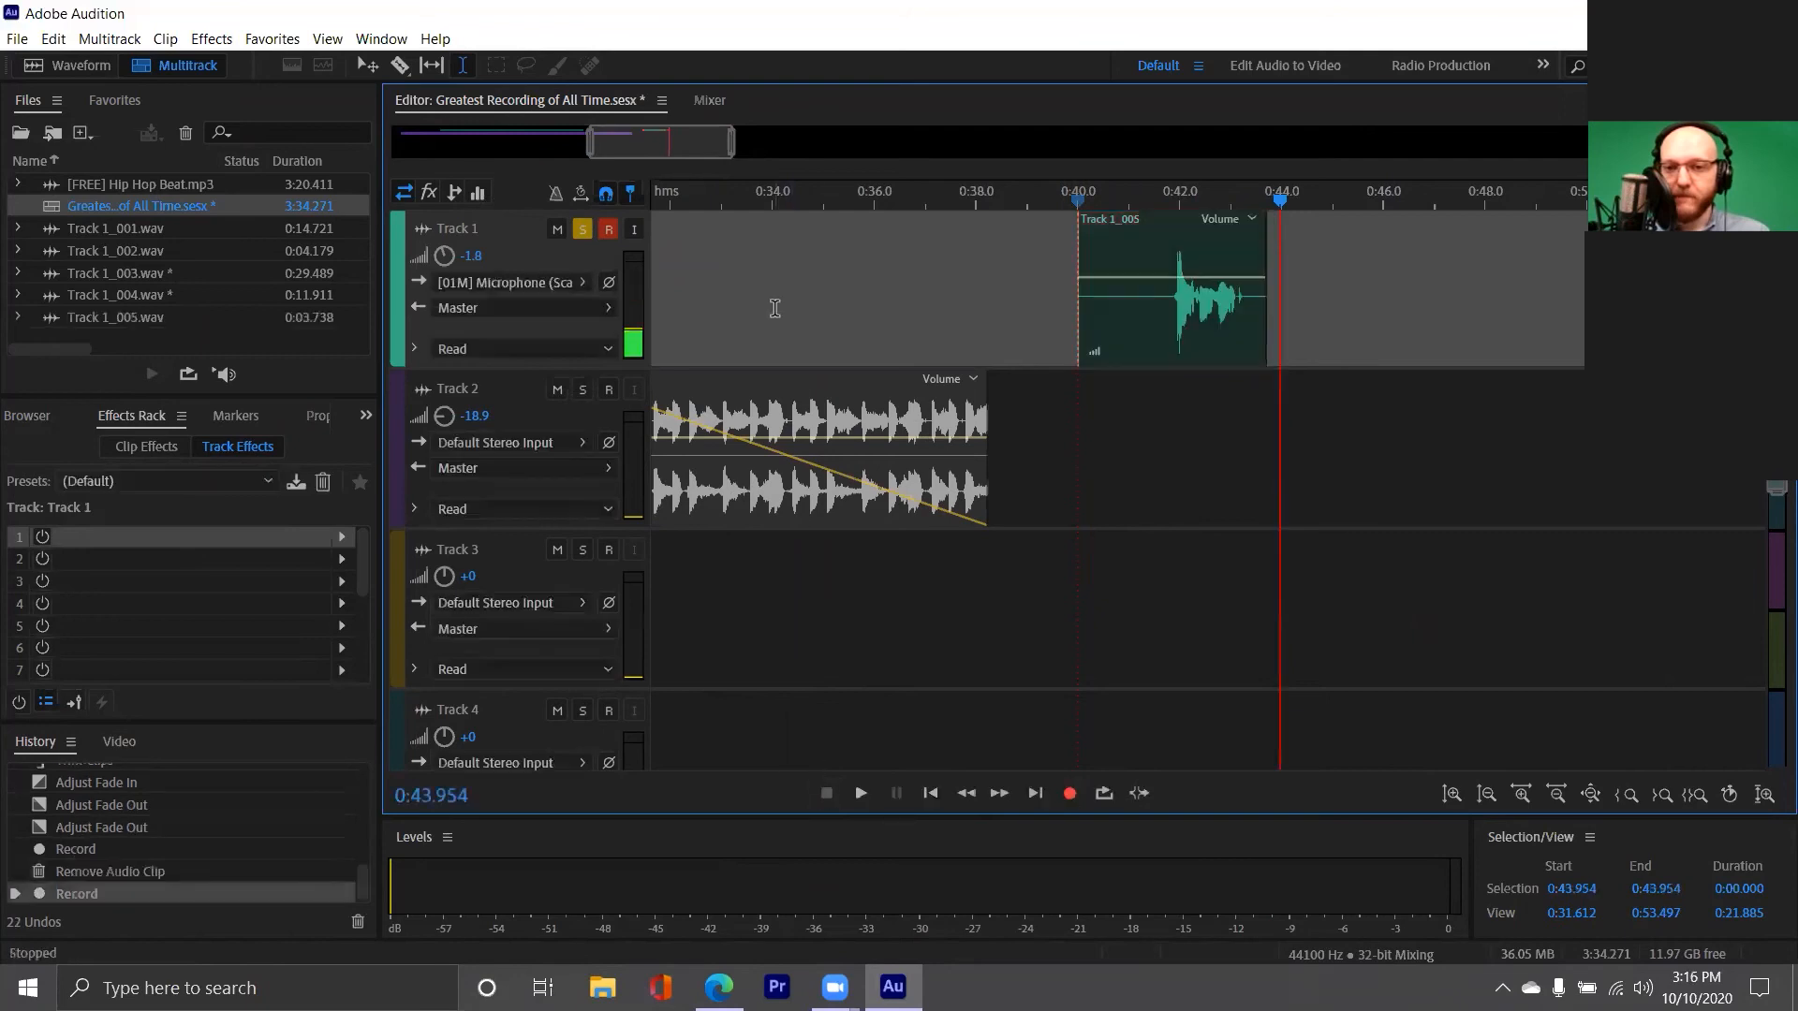
Play back the newly recorded Track 1 clip from about 42 seconds
click(1168, 354)
key(space)
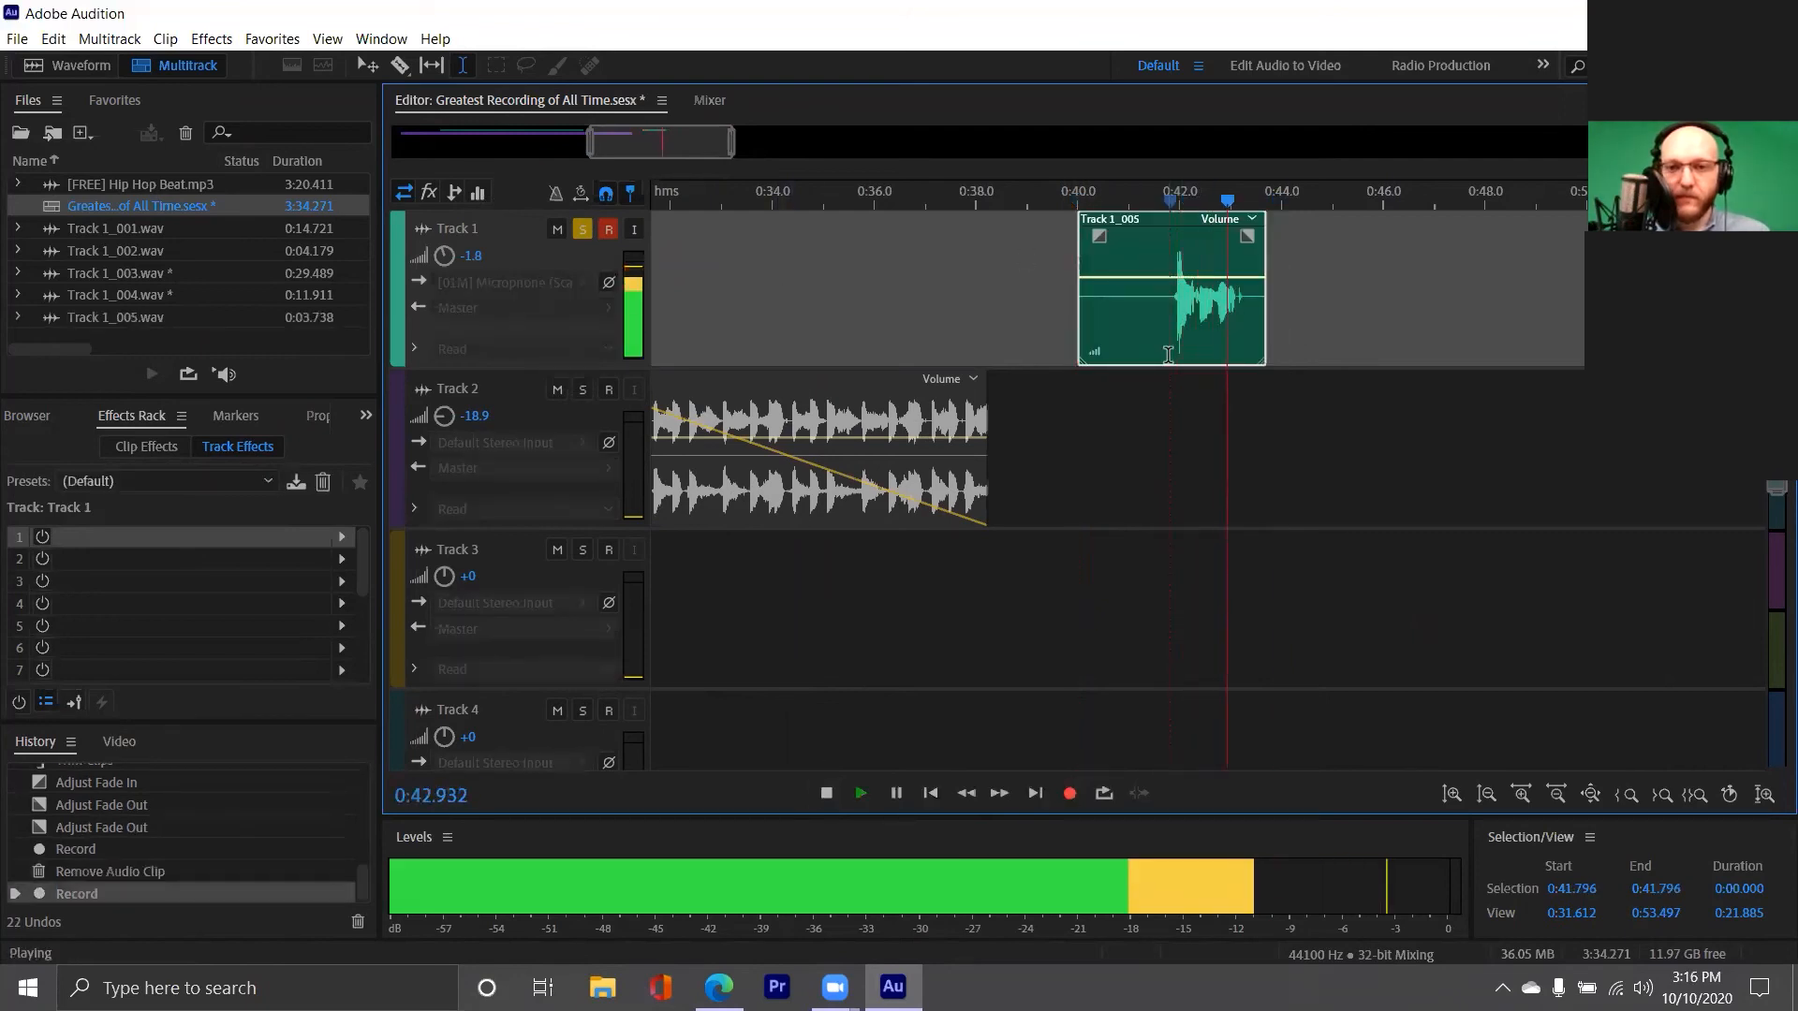
key(space)
drag(682, 142, 608, 150)
scroll(773, 320, down, 3)
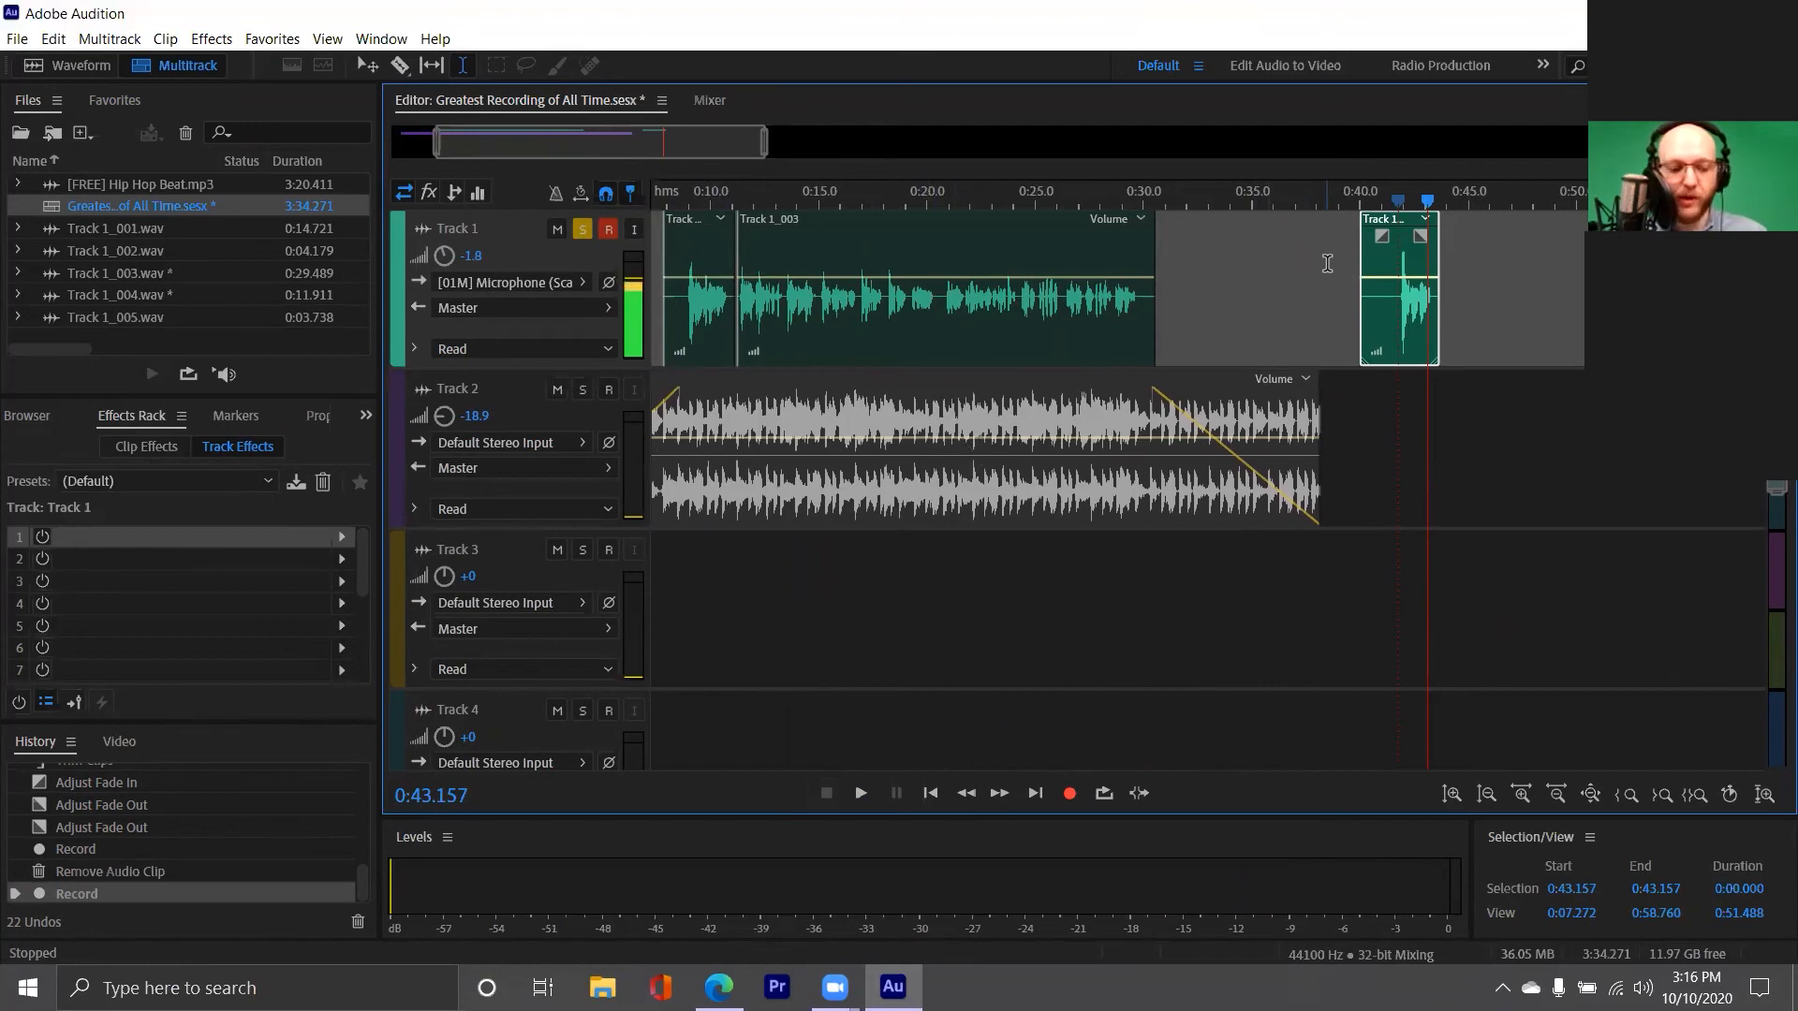
scroll(1315, 295, left, 2)
scroll(1315, 295, left, 1)
scroll(1315, 297, left, 2)
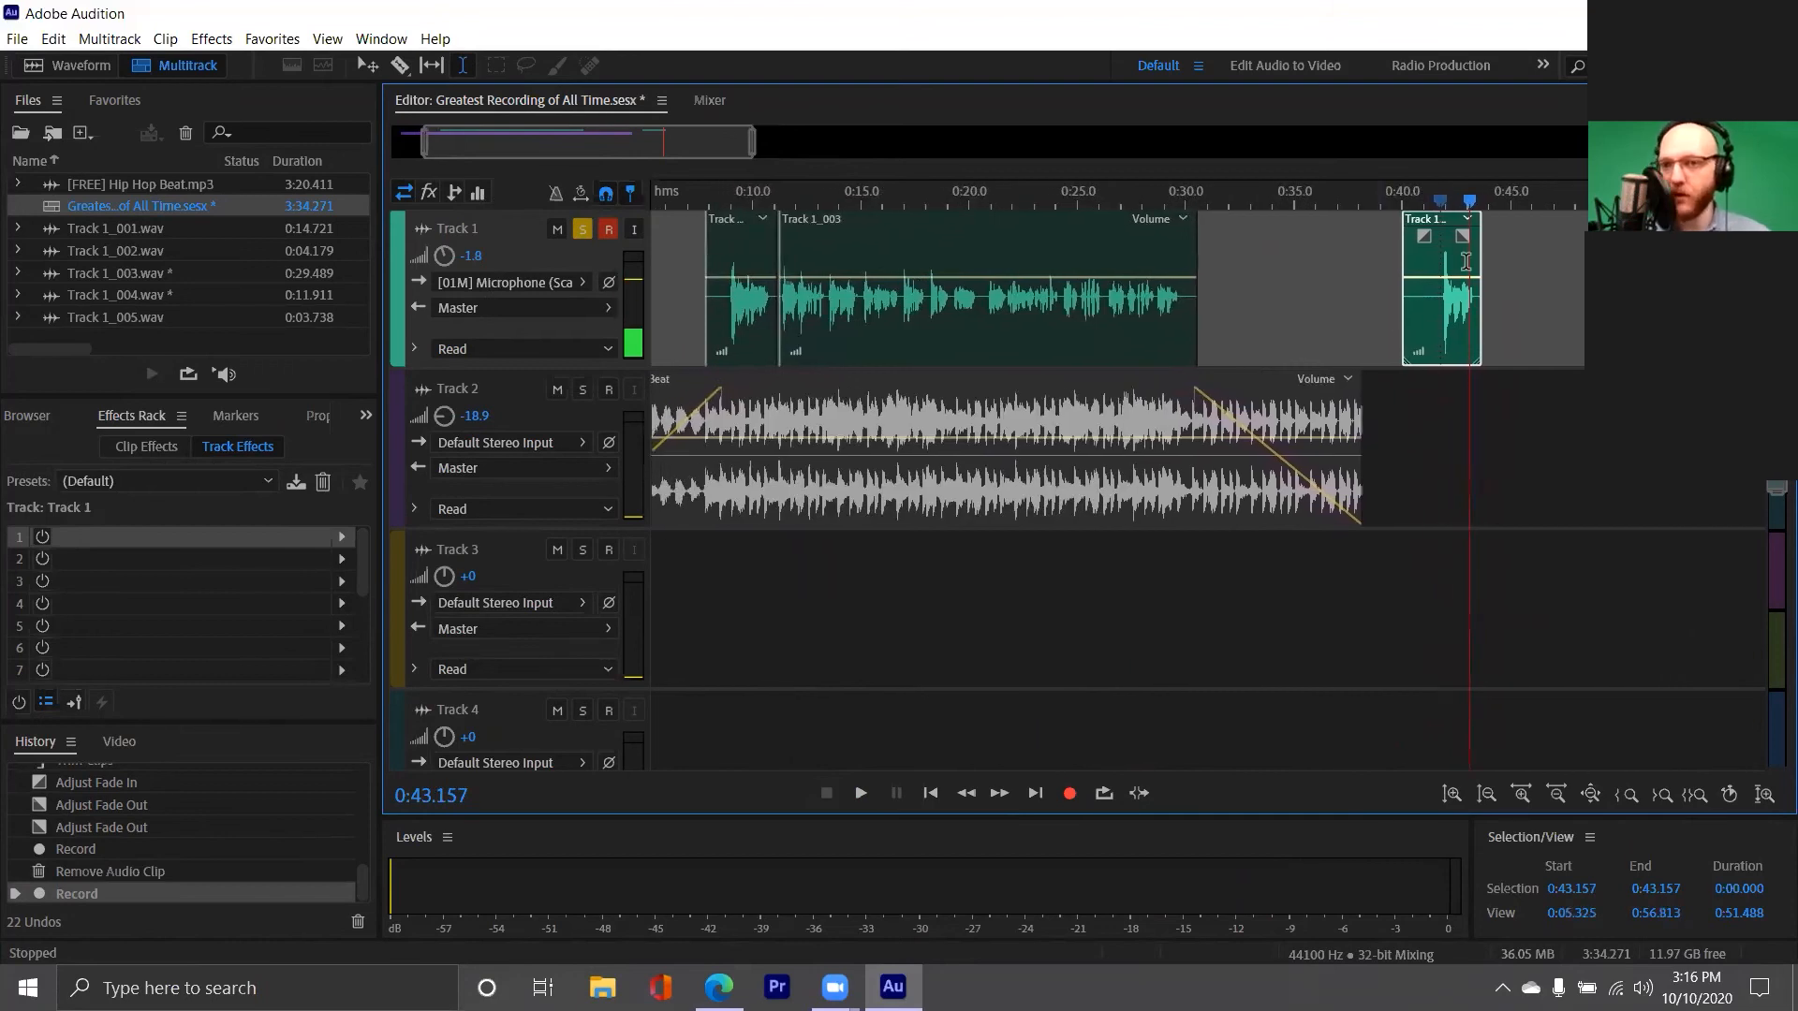
Play the long Track 1_003 vocal clip briefly from about 13.8 seconds
click(836, 299)
key(space)
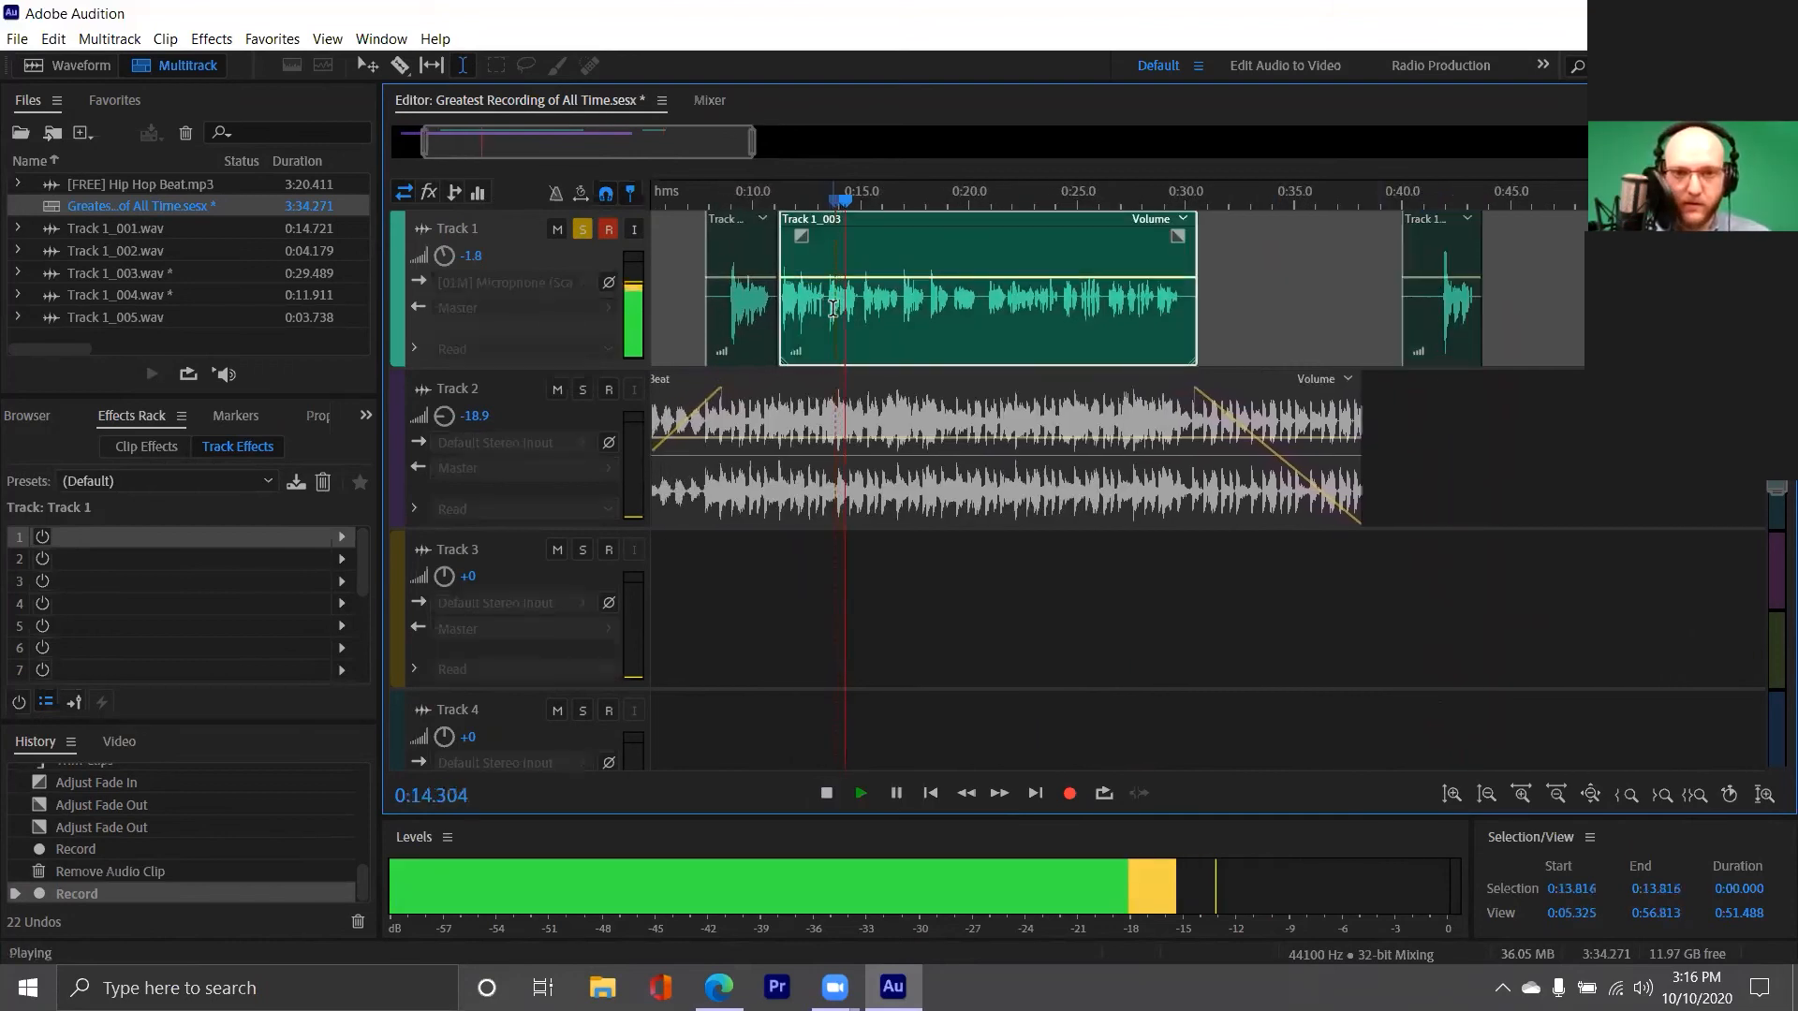
key(space)
Select the Track 1 phrase from about 0:13.4 to 0:14.9, audition it, and delete it leaving a gap
scroll(824, 309, up, 5)
drag(836, 309, 1019, 325)
key(space)
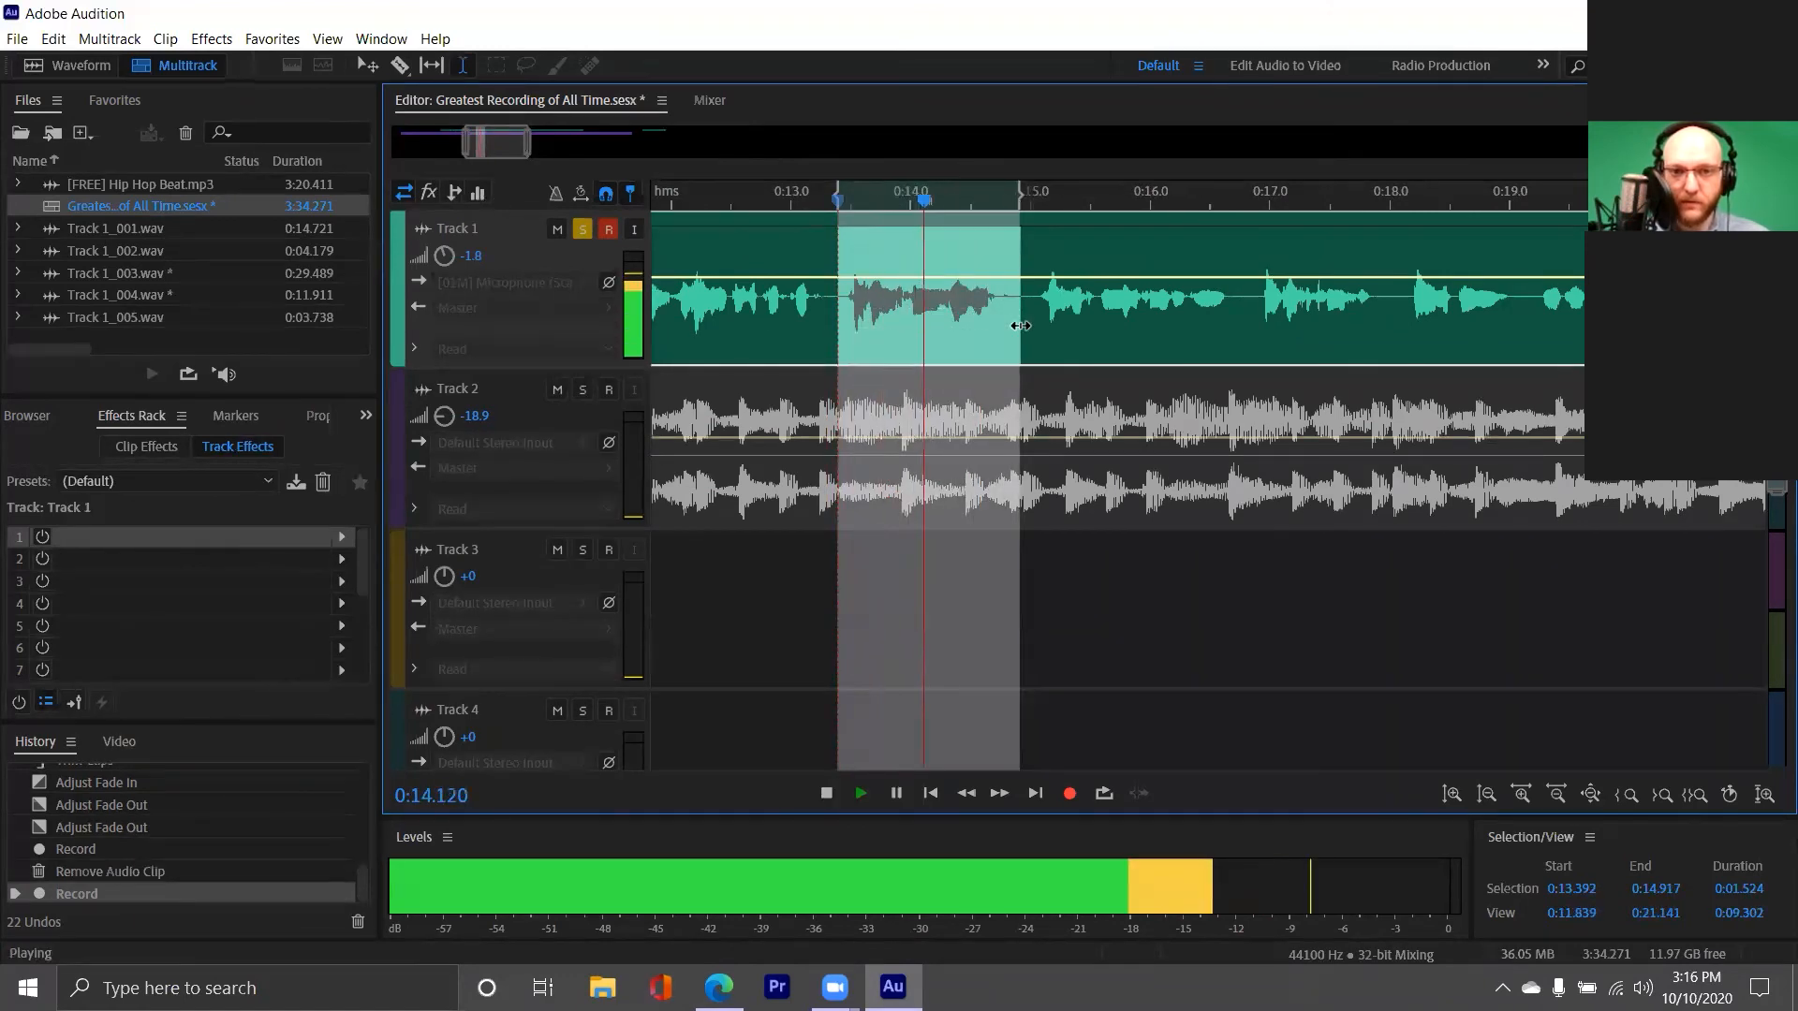
key(space)
drag(498, 138, 490, 131)
key(Delete)
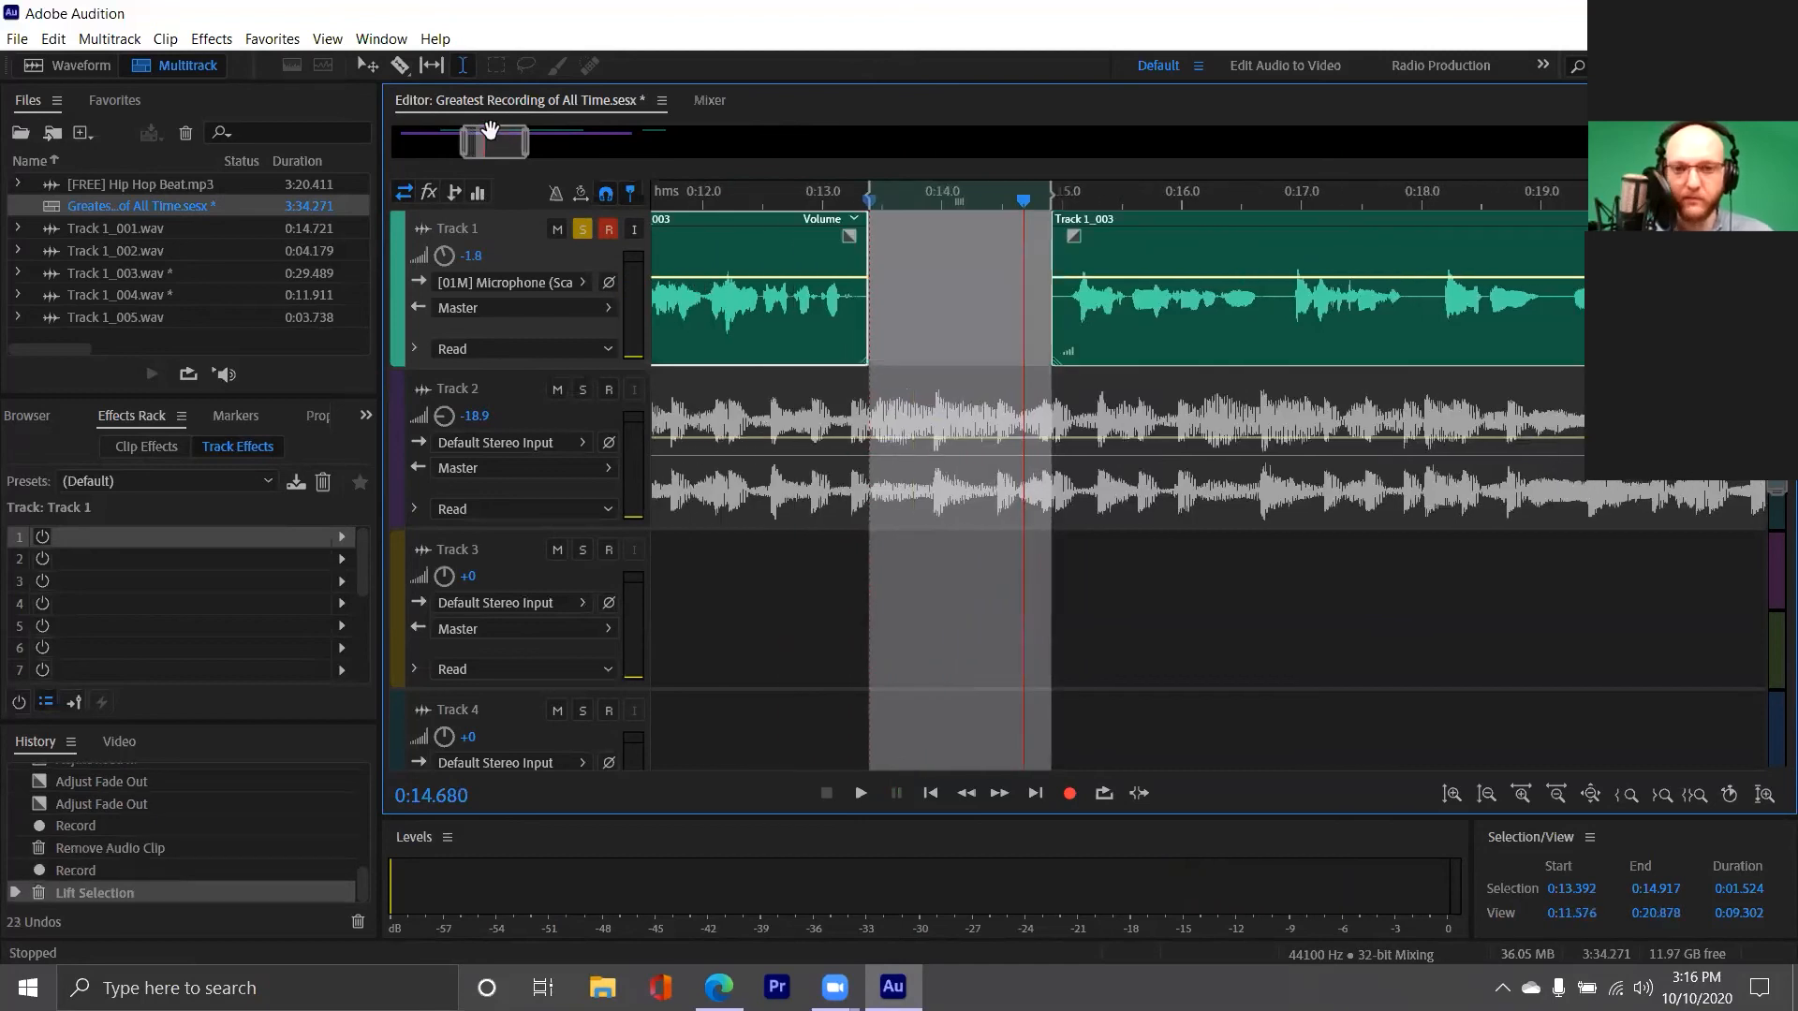
Move the short re-recorded clip at 0:40 on Track 1 back over the gap at about 0:13.4
drag(489, 131, 587, 146)
scroll(515, 144, down, 4)
scroll(587, 145, down, 2)
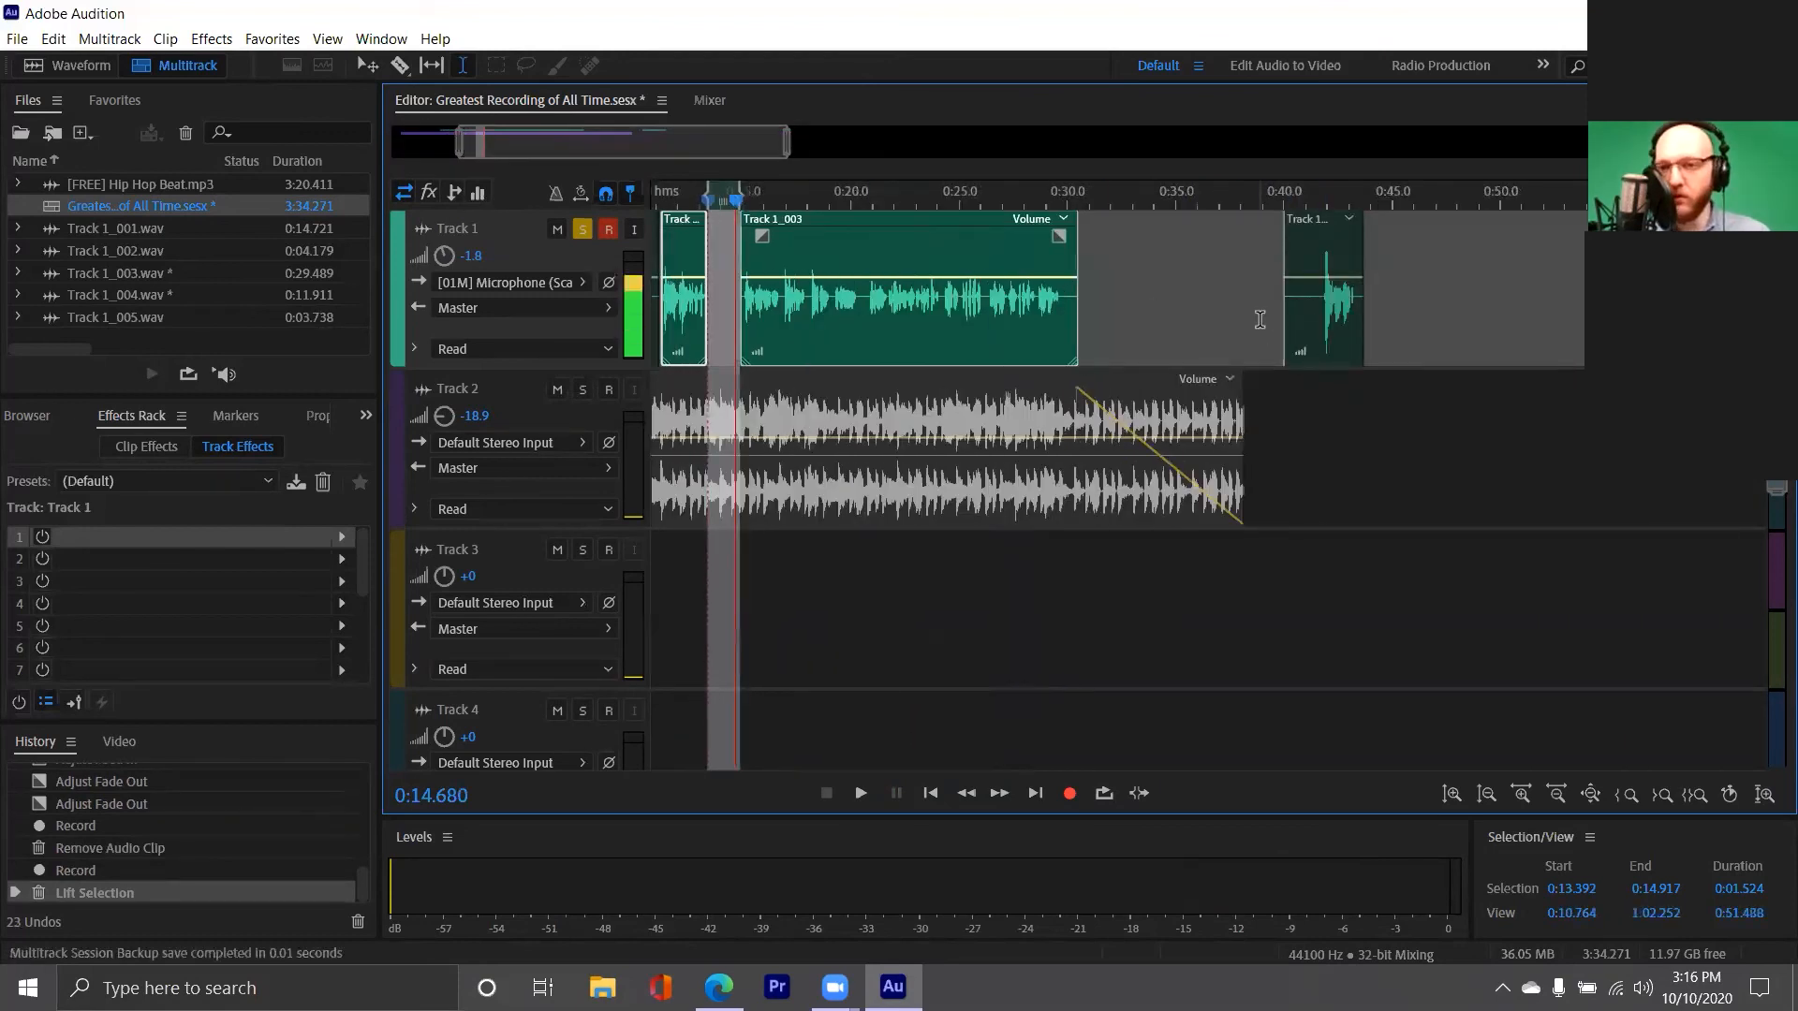
key(v)
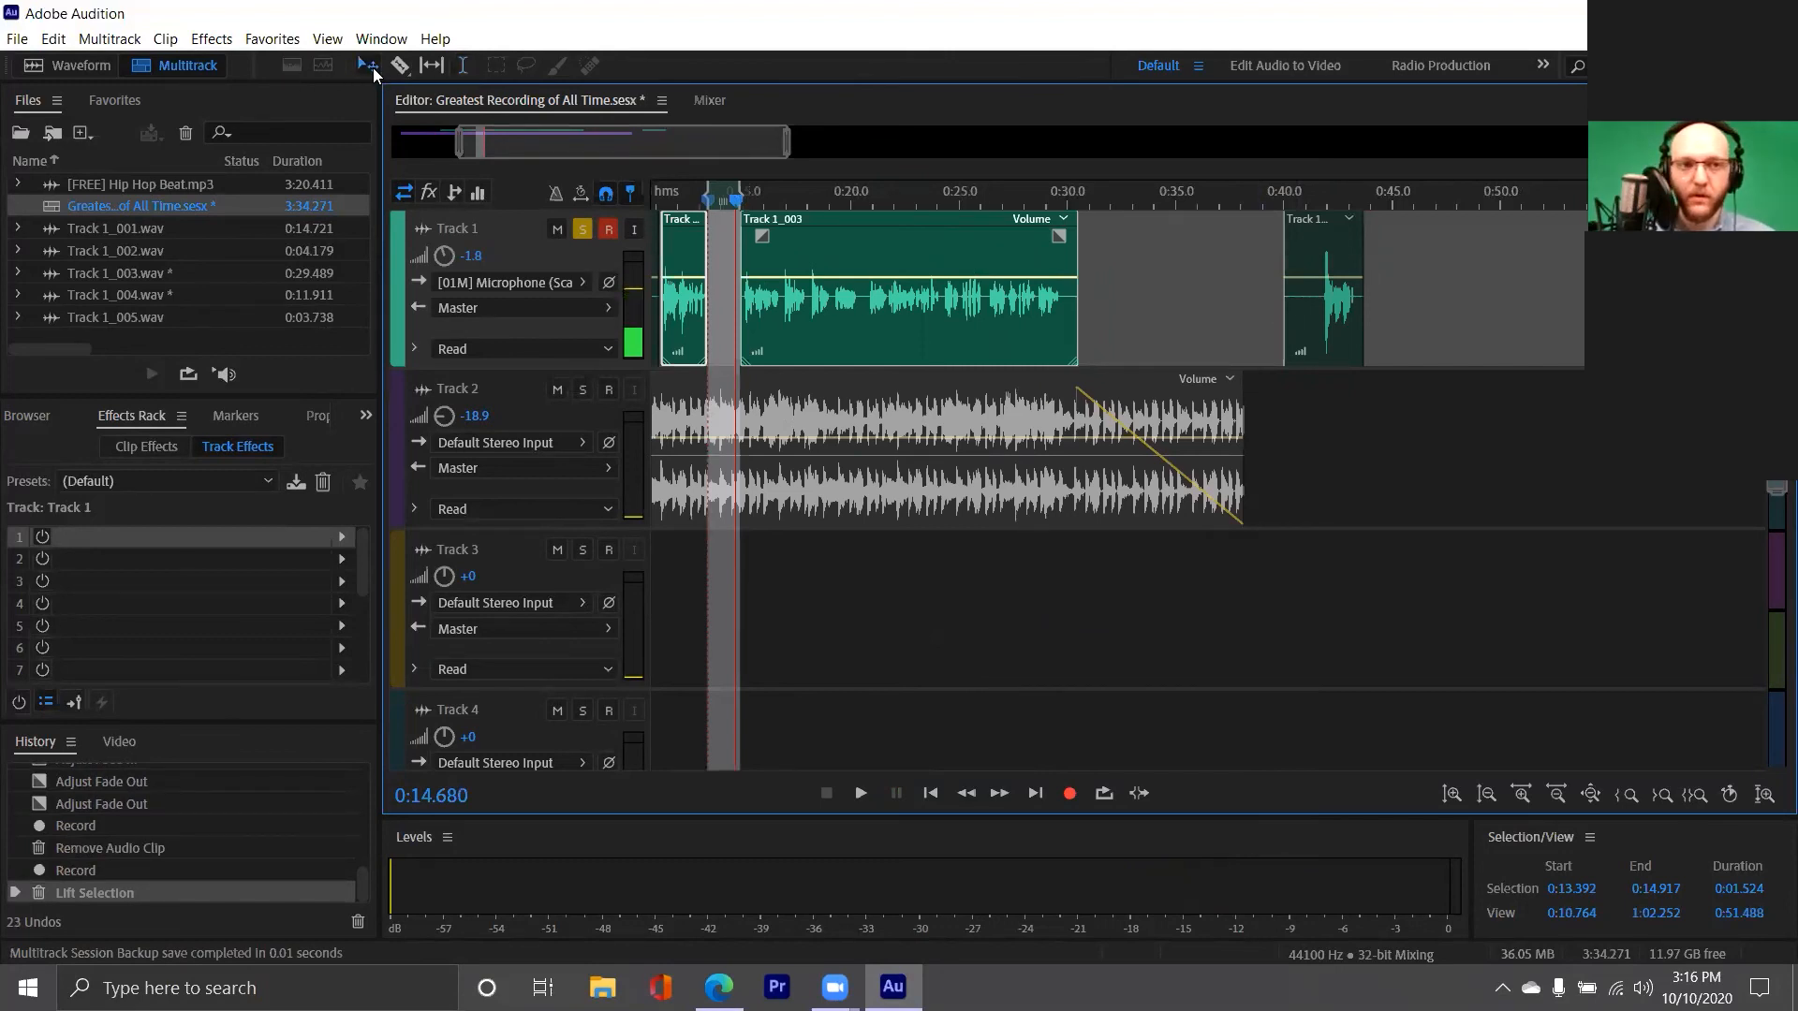
drag(1328, 297, 710, 307)
Trim the start and end of the Track 1_005 clip to fit the gap from about 0:13.4 to 0:14.9
scroll(676, 296, up, 5)
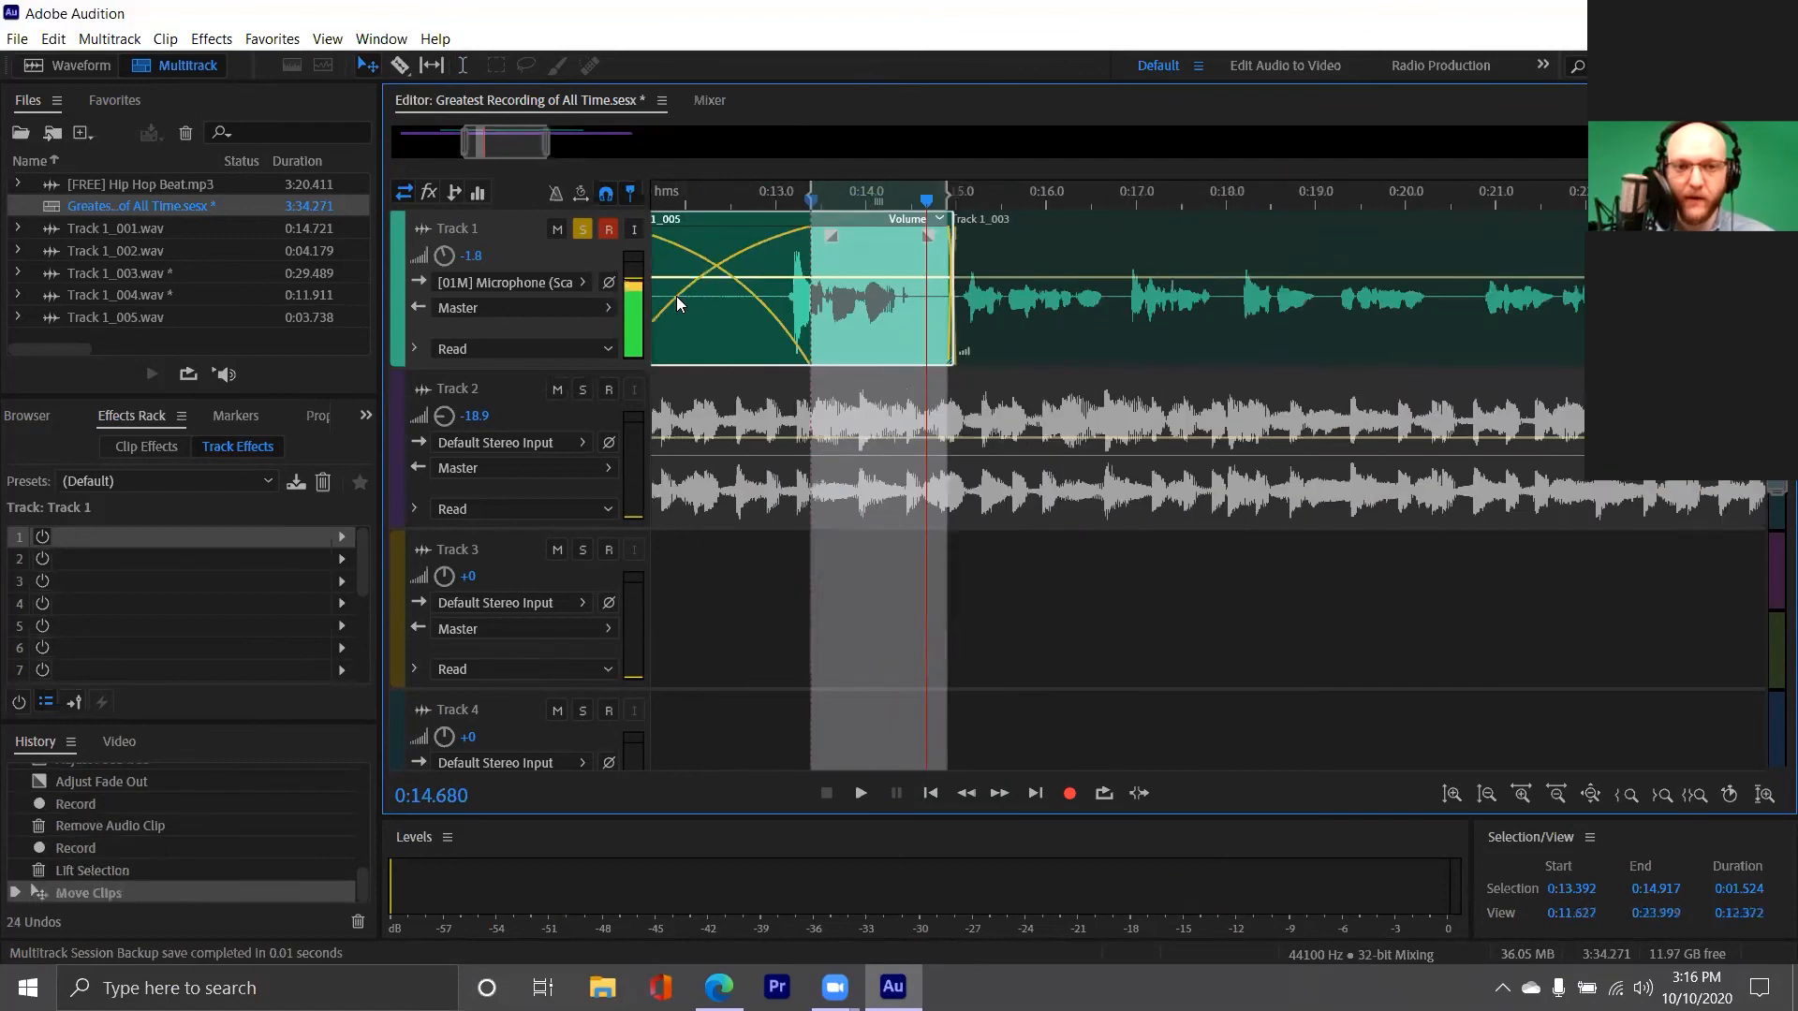
scroll(676, 296, up, 2)
scroll(679, 290, down, 3)
drag(485, 140, 471, 139)
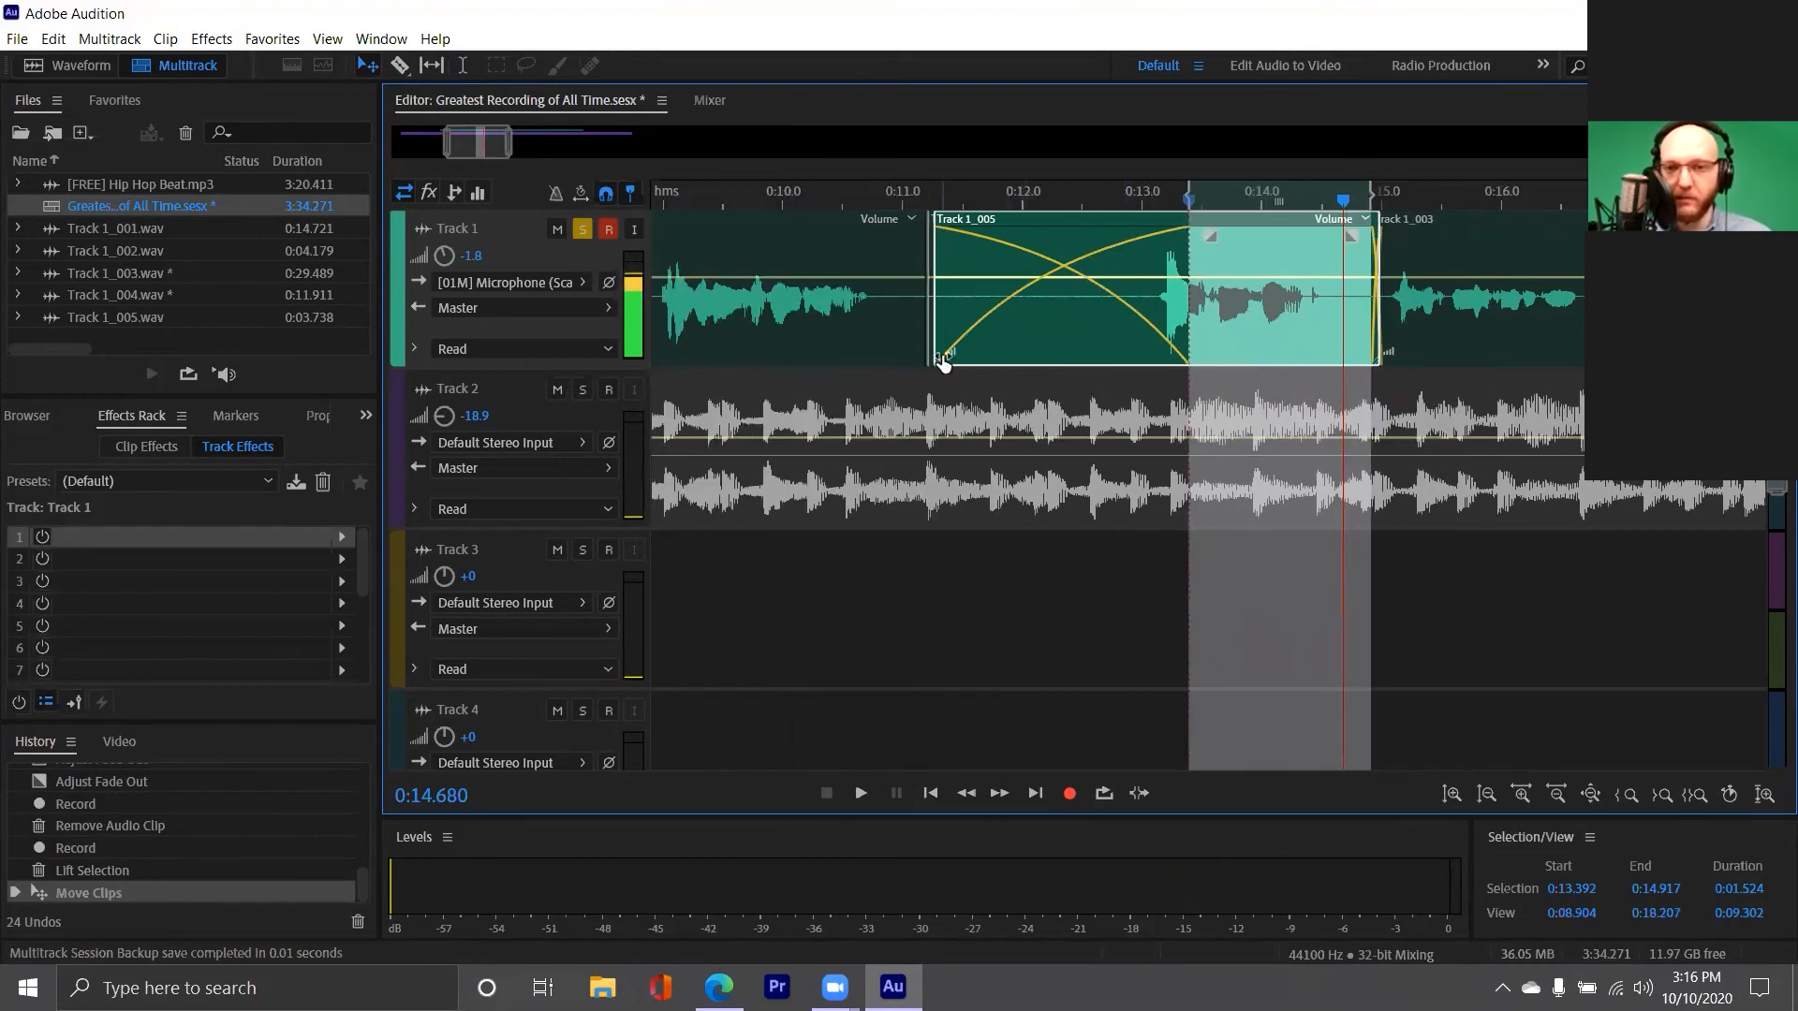
drag(935, 328, 1181, 325)
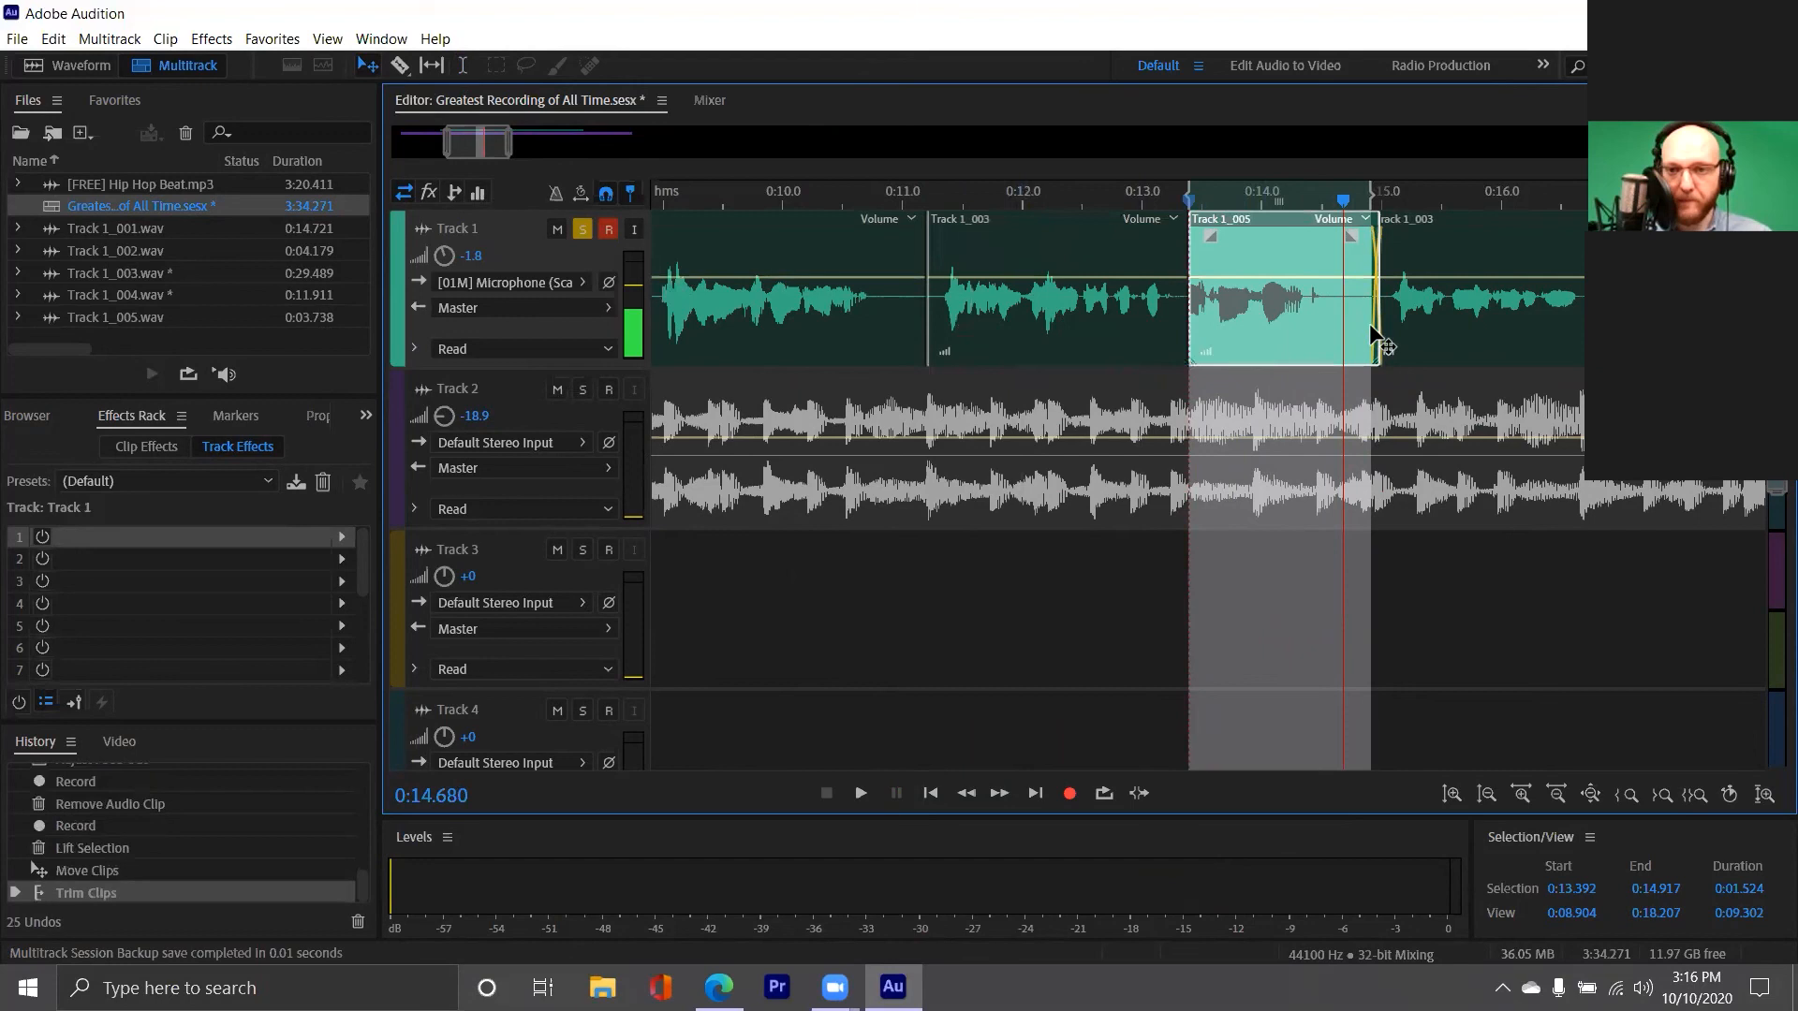
drag(1377, 326, 1367, 326)
Play Track 1 from about 0:12.9 to check the transition into the replacement clip
click(1116, 290)
key(space)
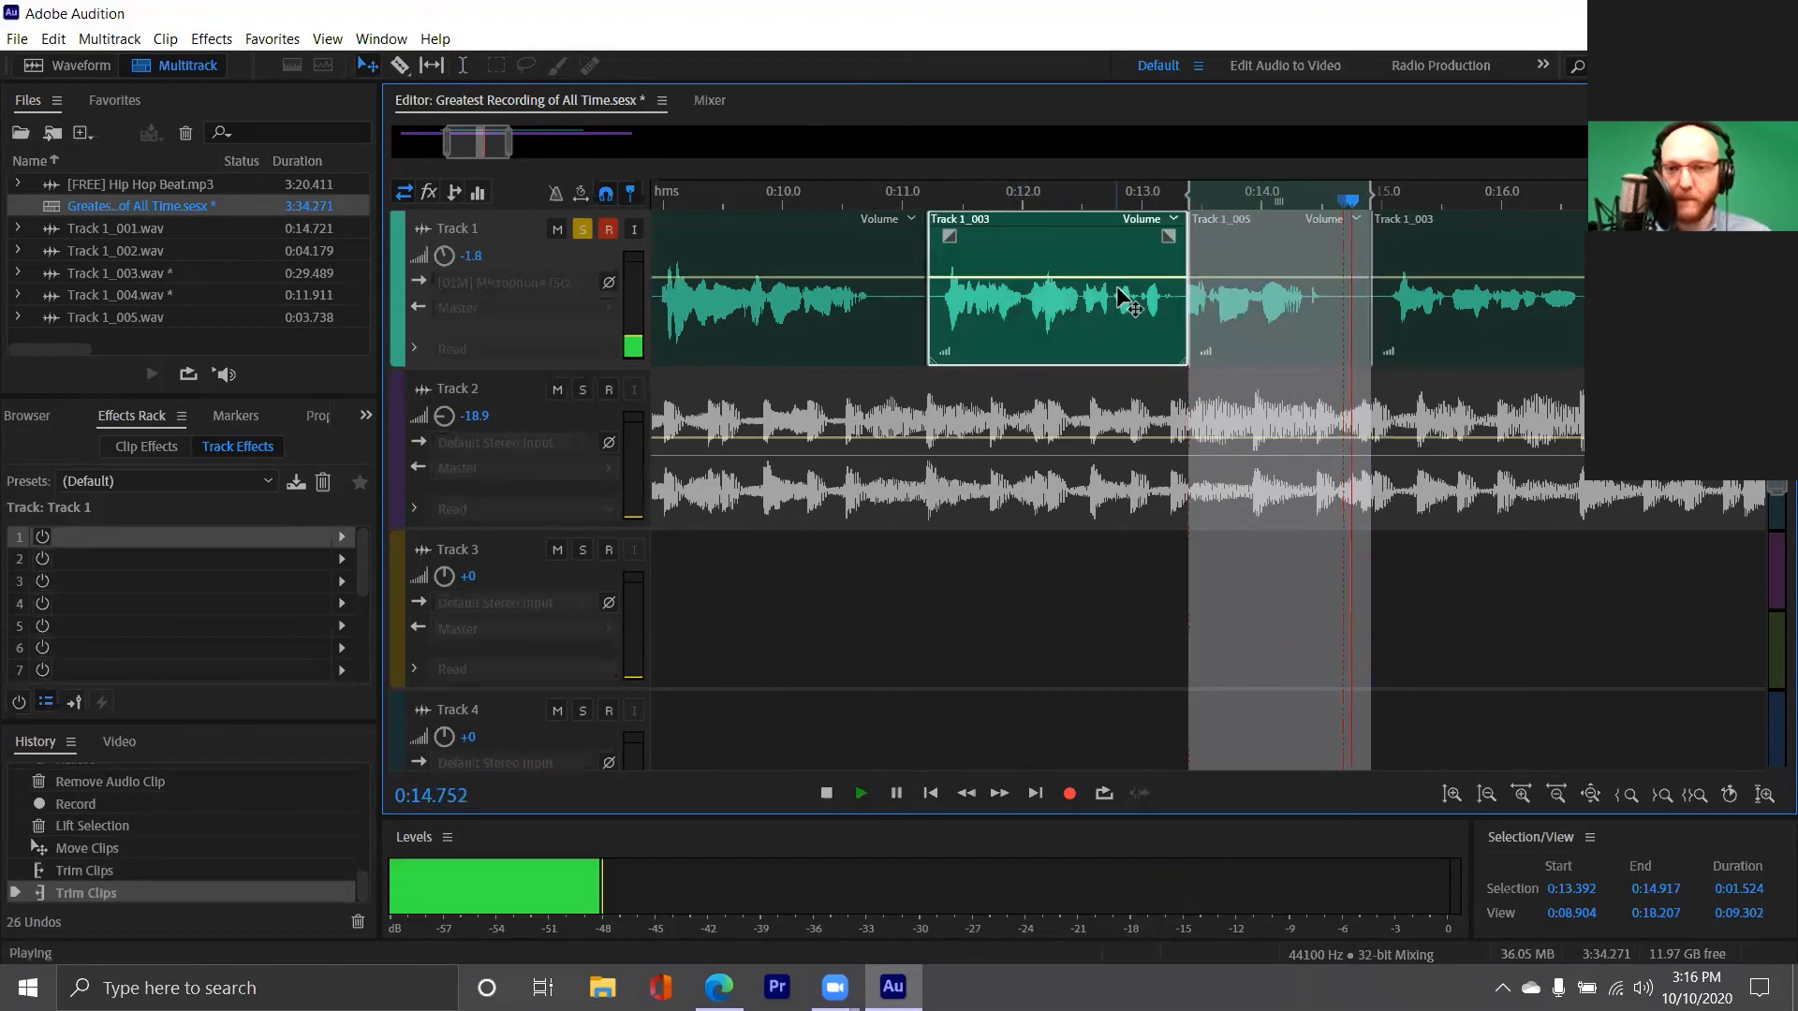
key(space)
click(1133, 196)
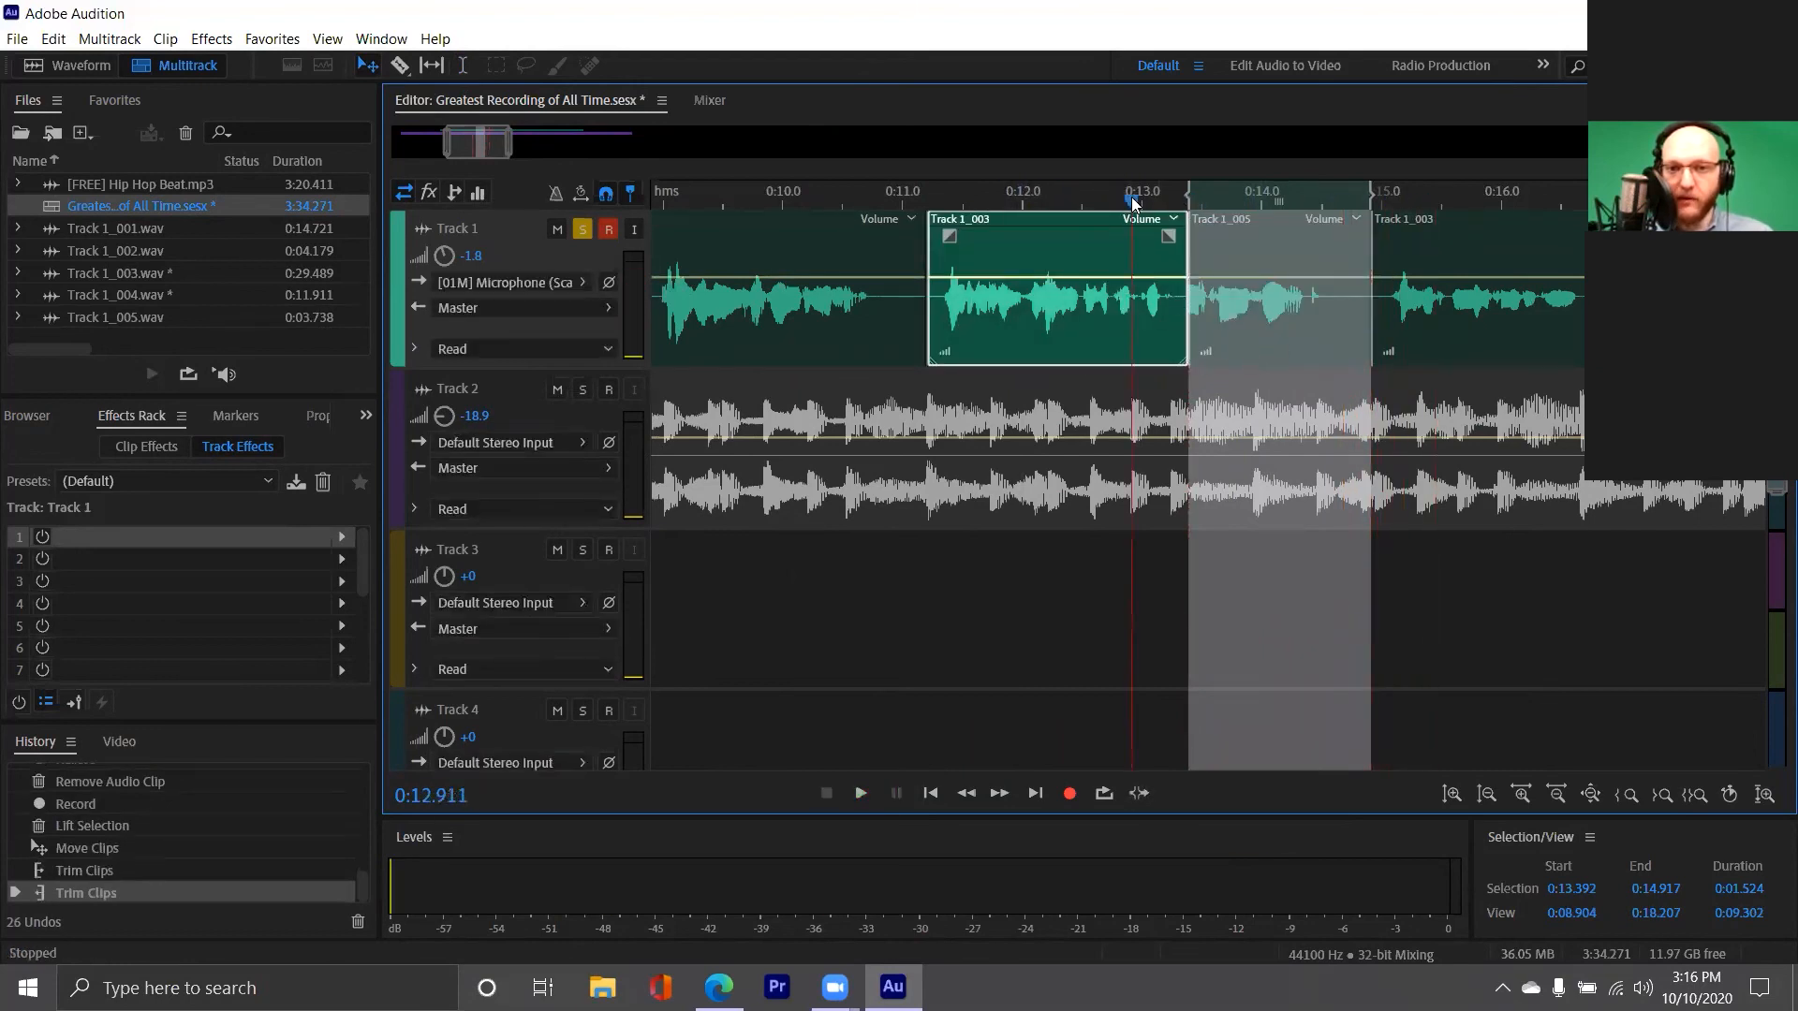
key(space)
key(space)
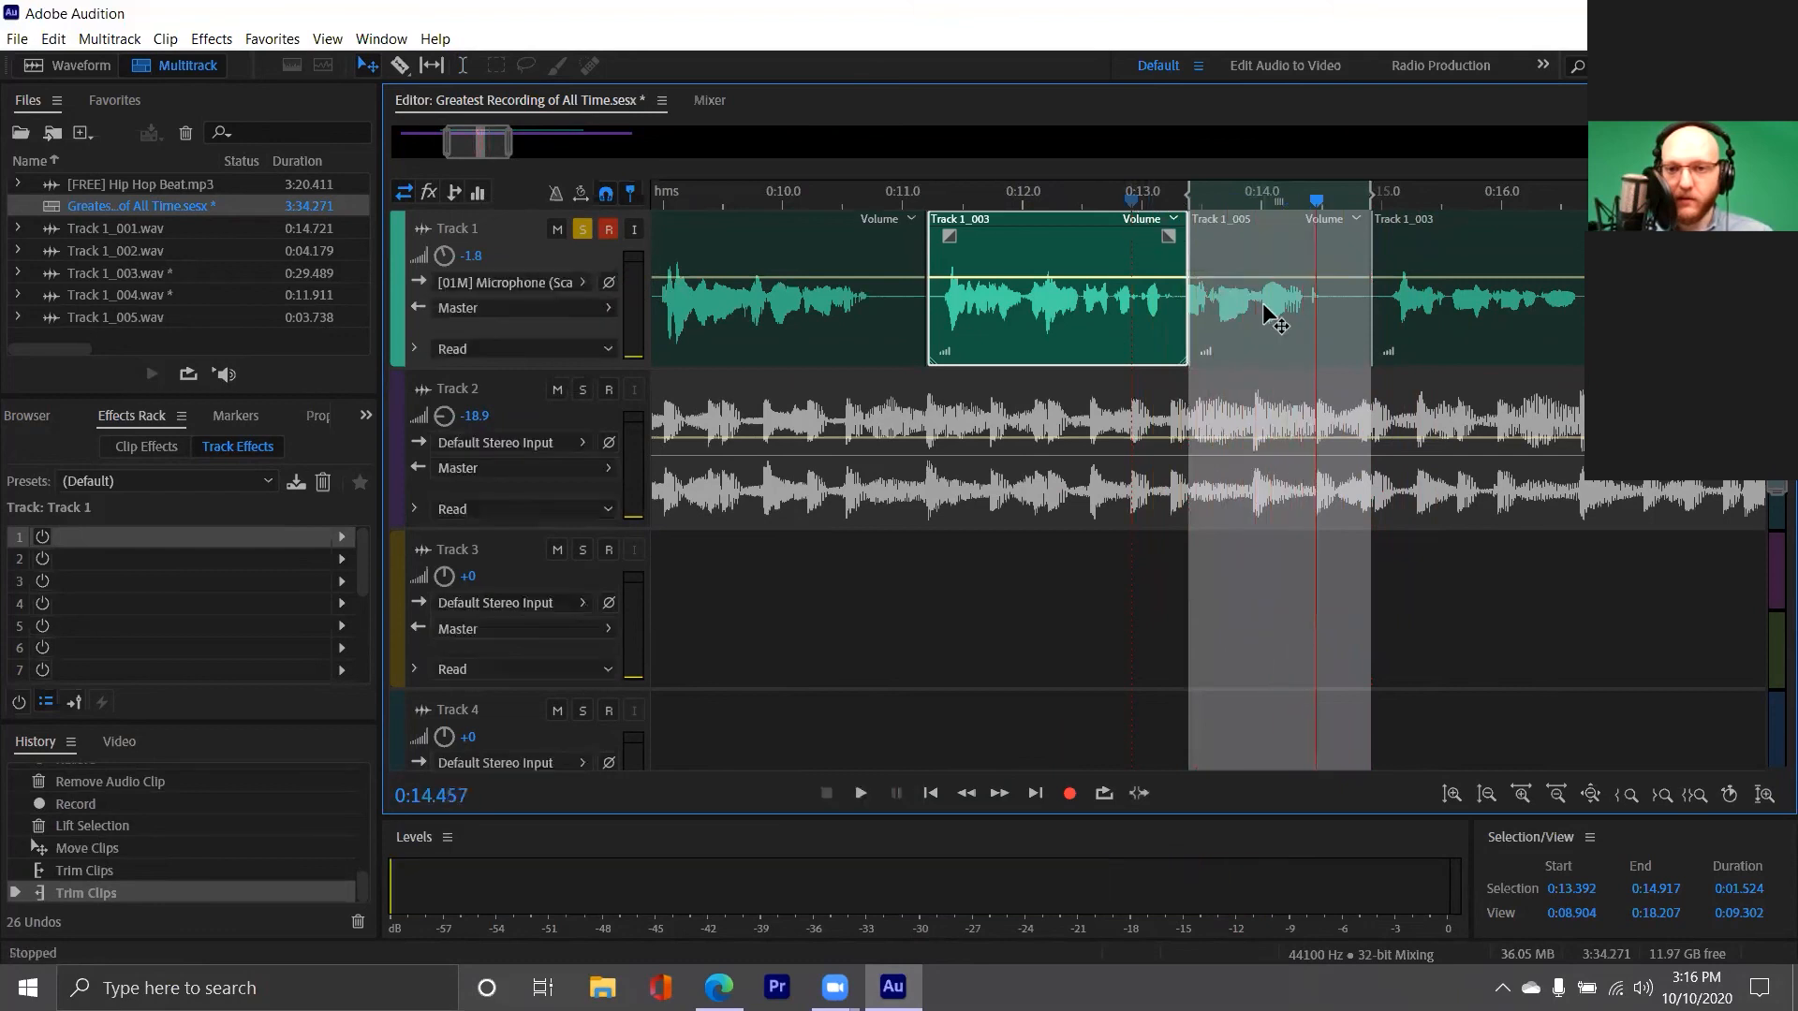
Shift the Track 1_005 audio slightly later and retrim the clip to span about 0:13.4 to 0:14.9
click(1257, 332)
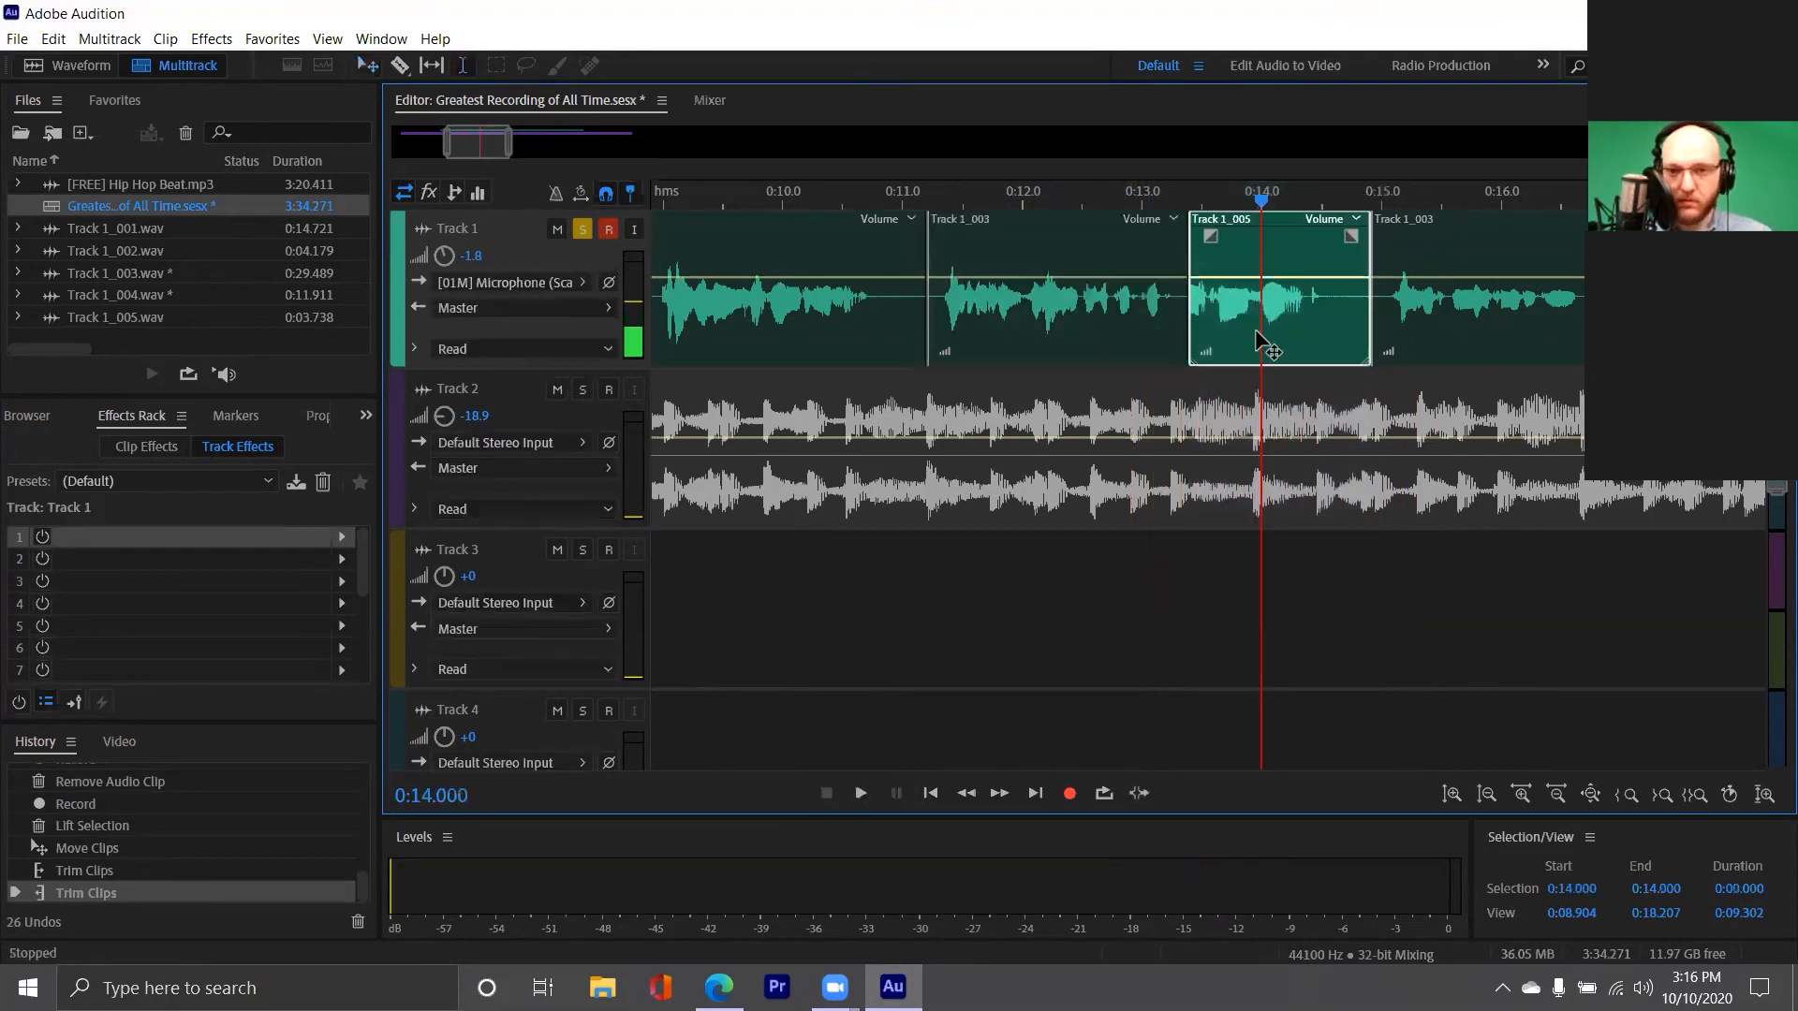
drag(1254, 329, 1285, 352)
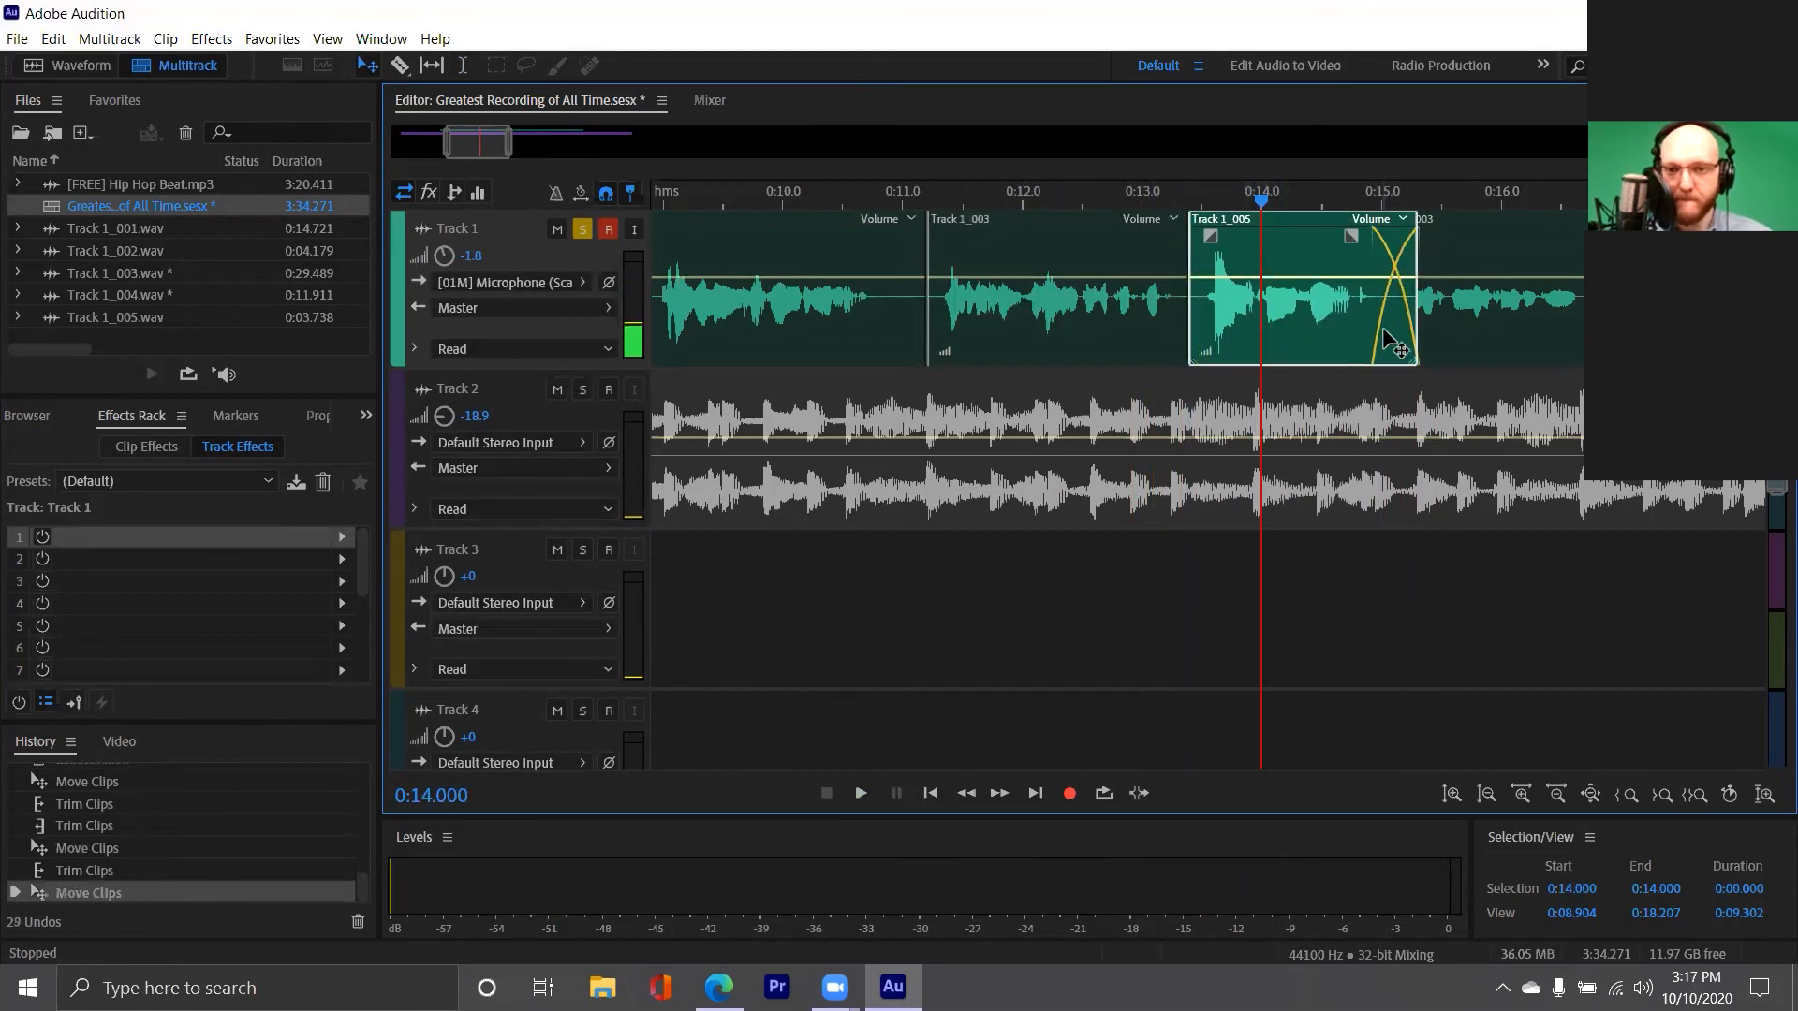
drag(1402, 323, 1369, 323)
Play the adjusted vocal splice on Track 1 from about 0:13, and again from about 0:12.7
click(1142, 199)
key(space)
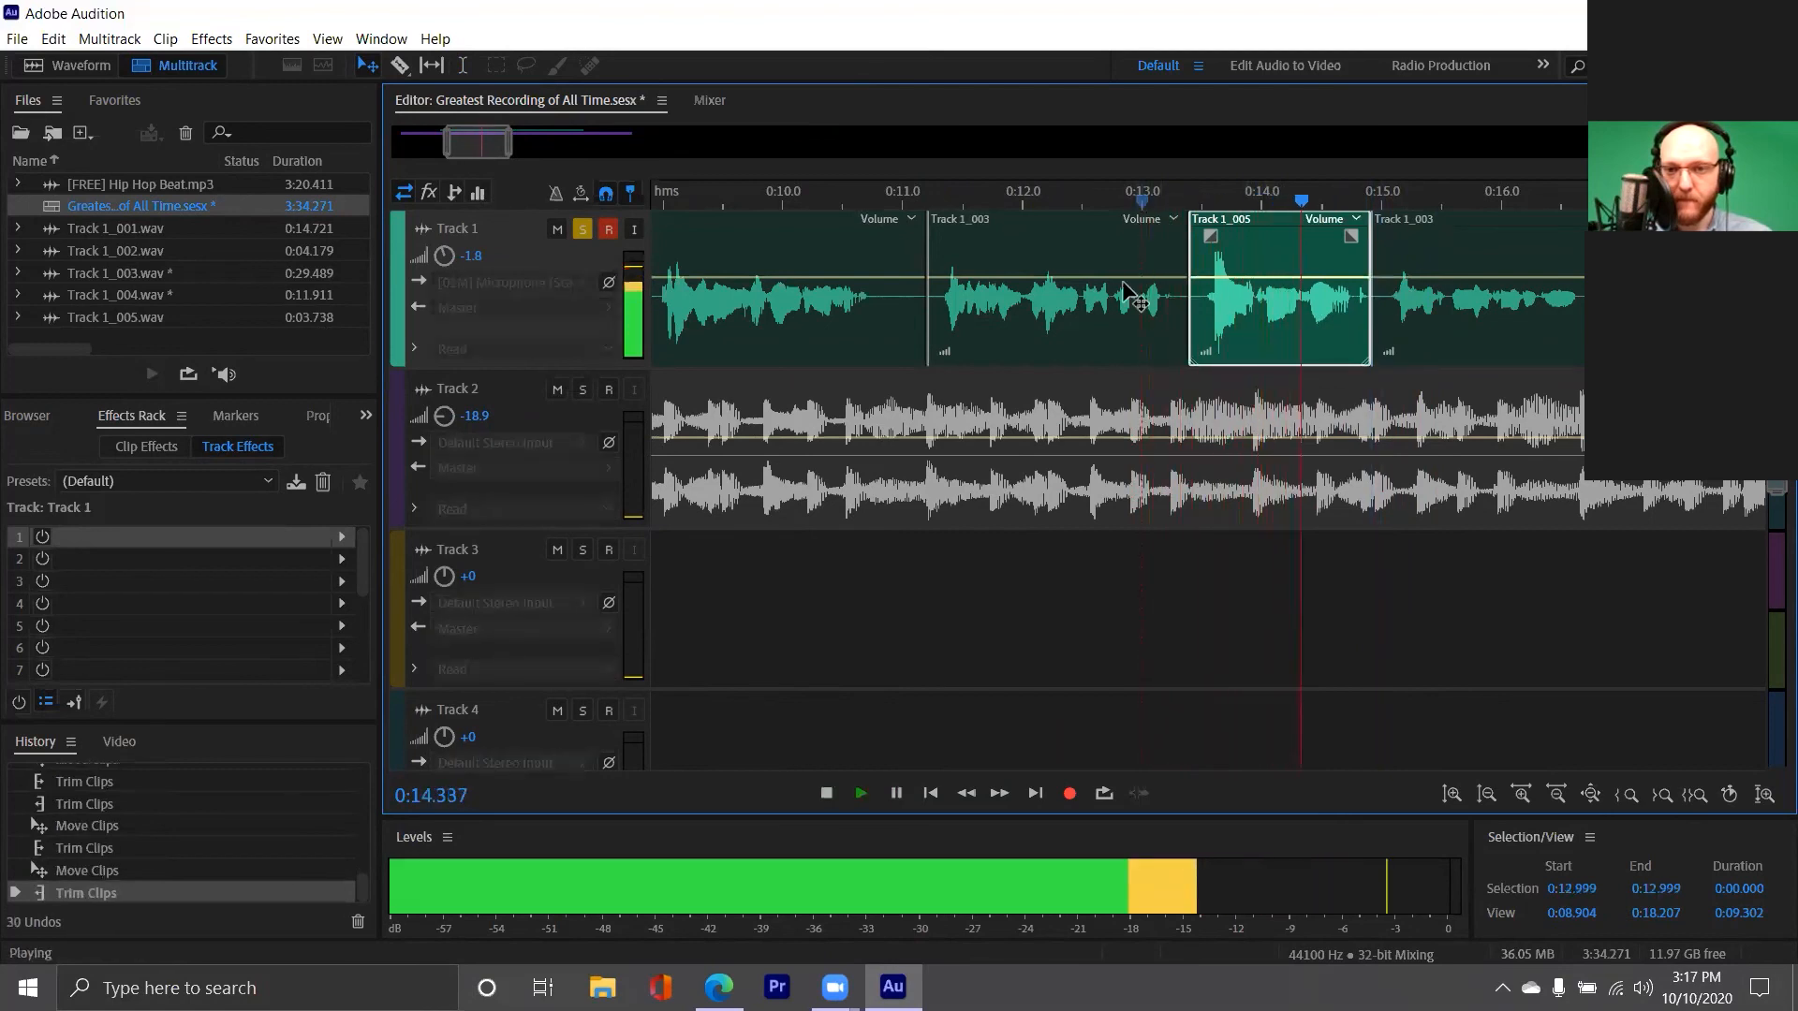
key(space)
click(1107, 325)
key(space)
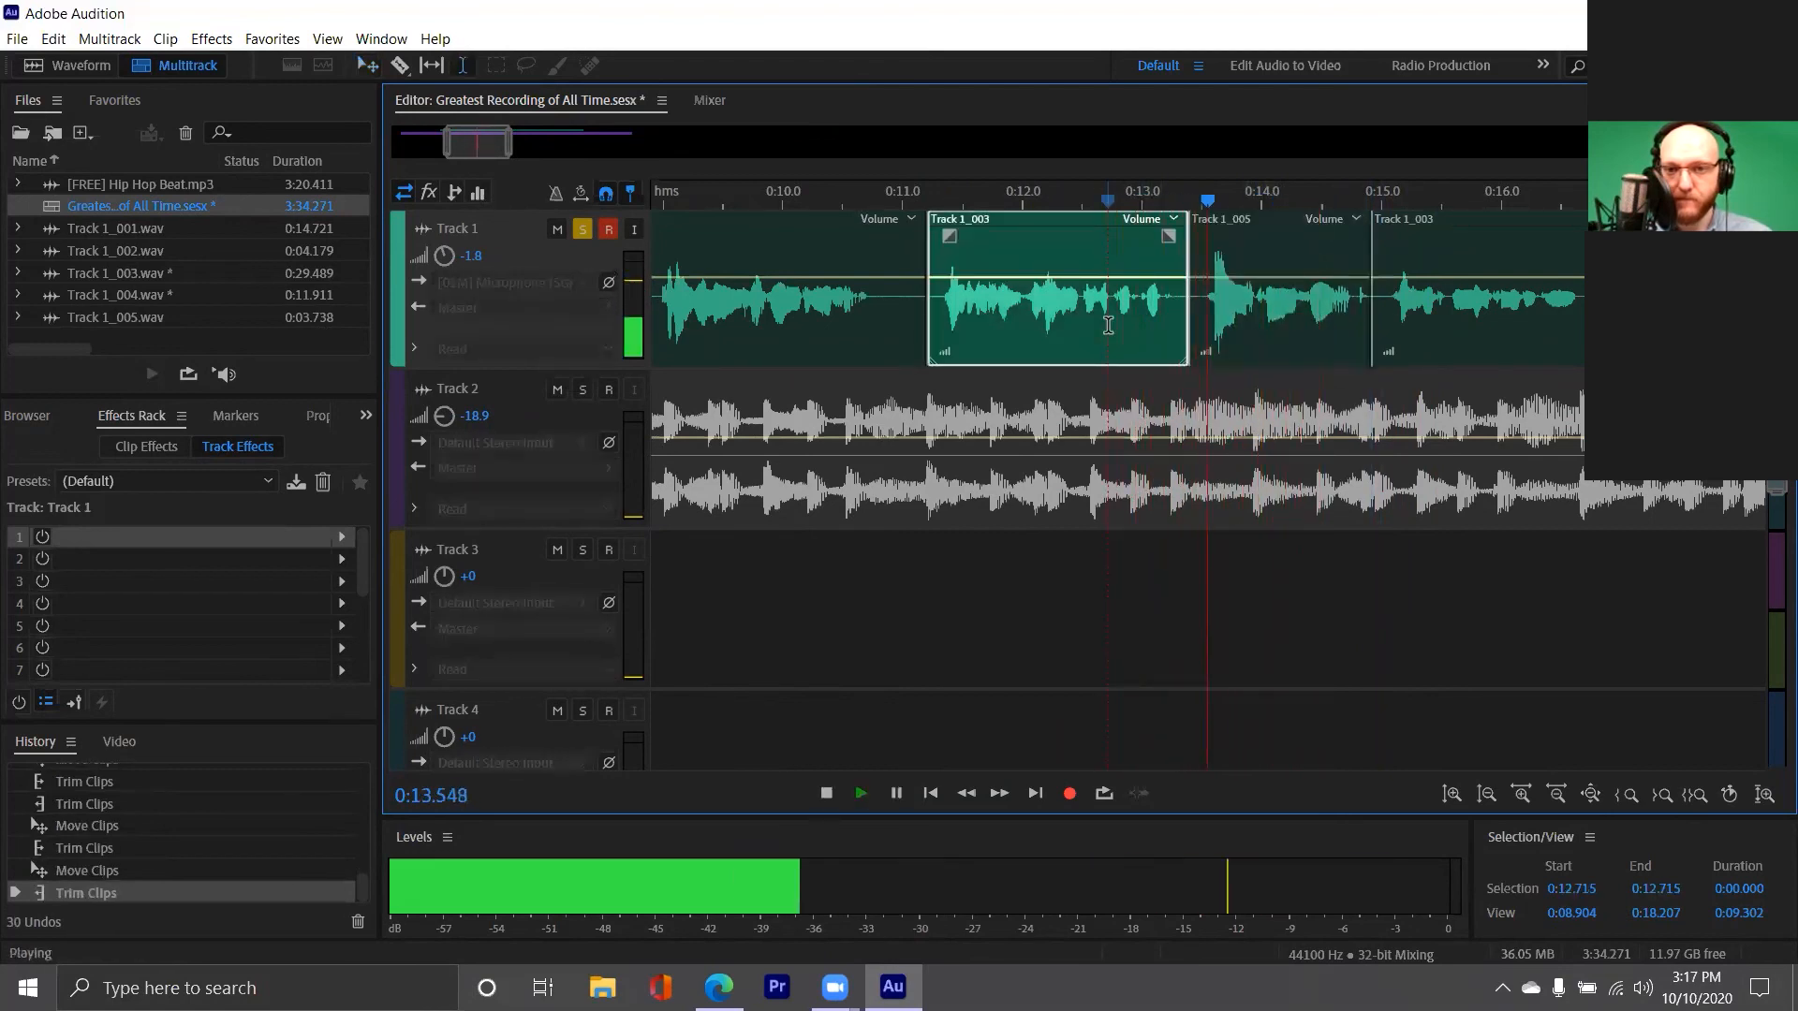
key(space)
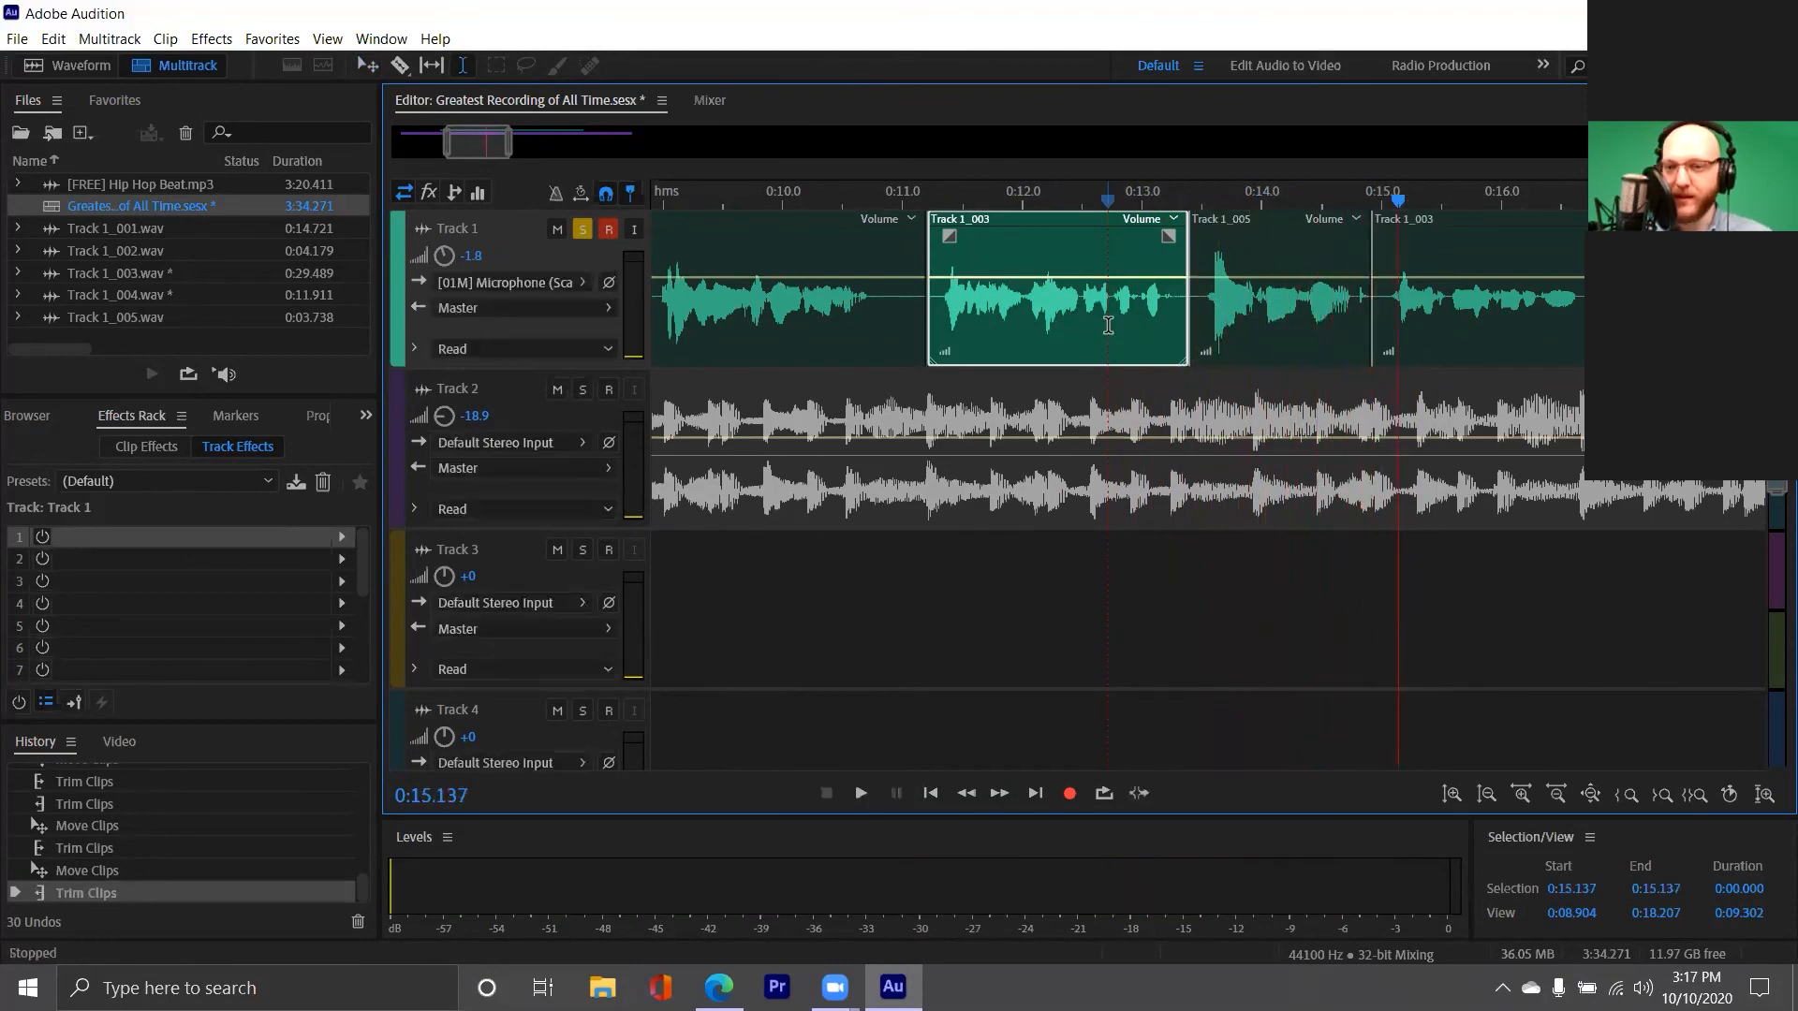
scroll(1106, 327, down, 3)
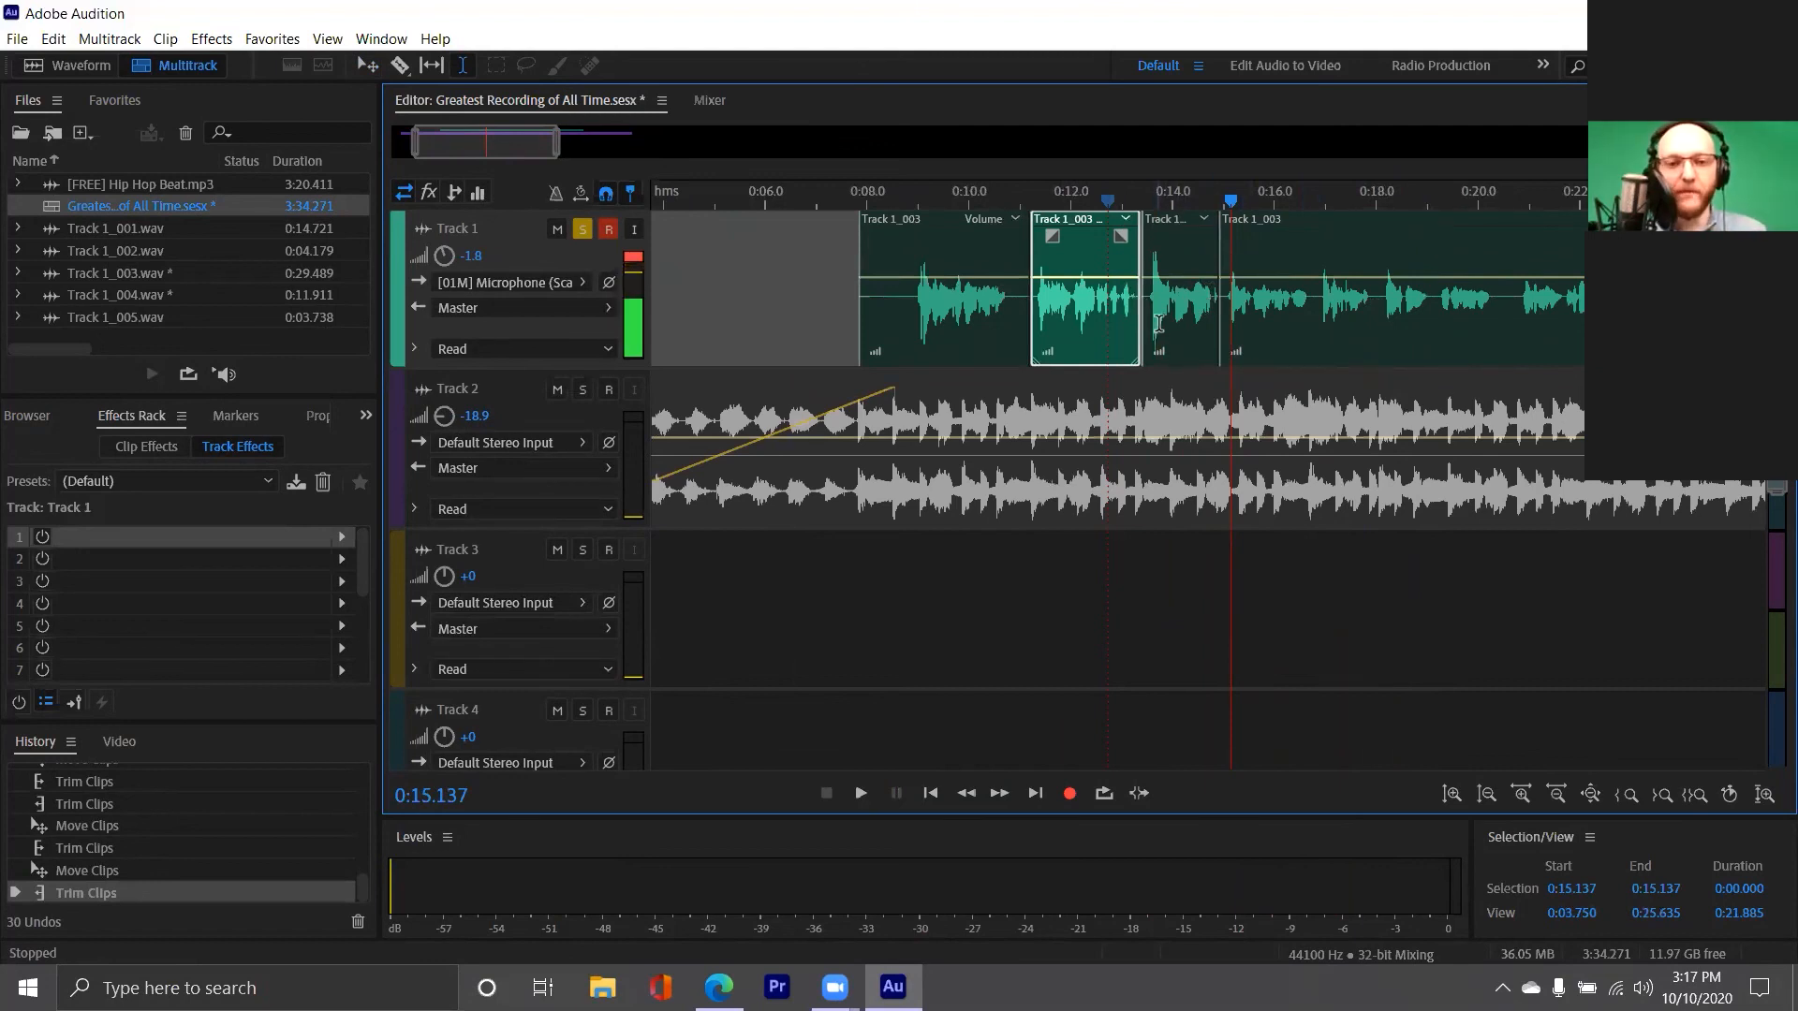
scroll(560, 147, down, 3)
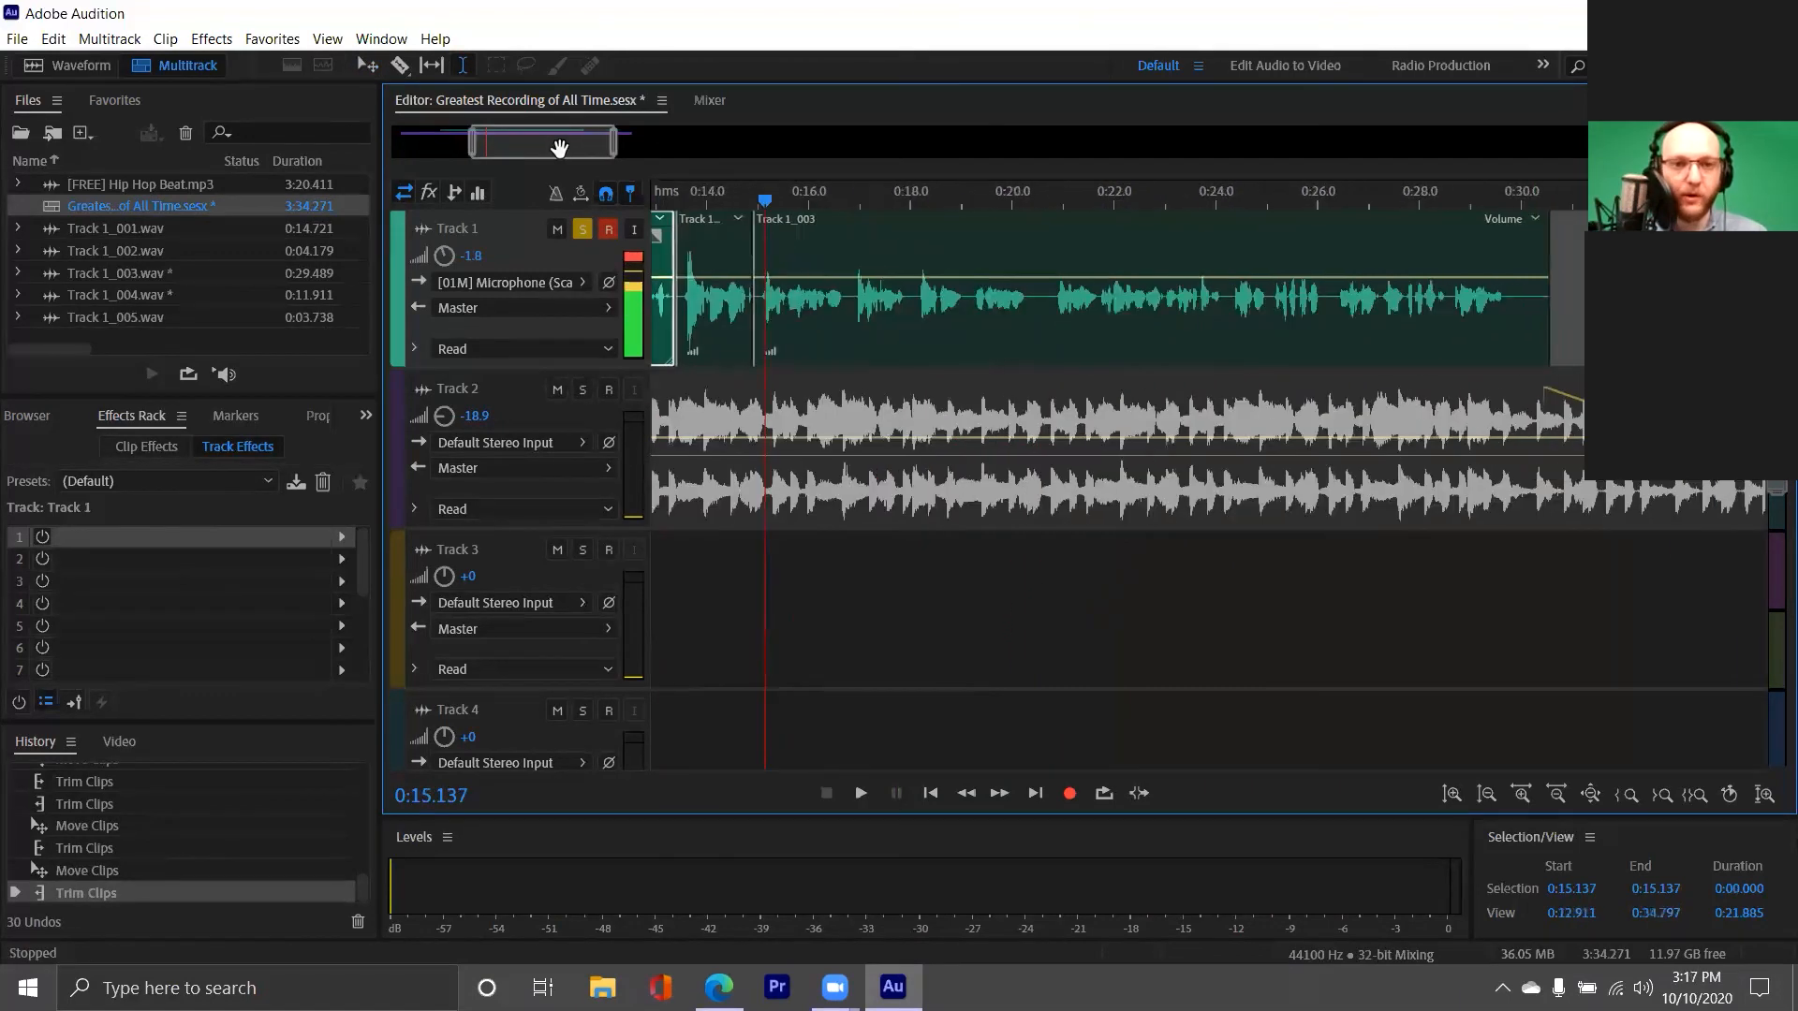